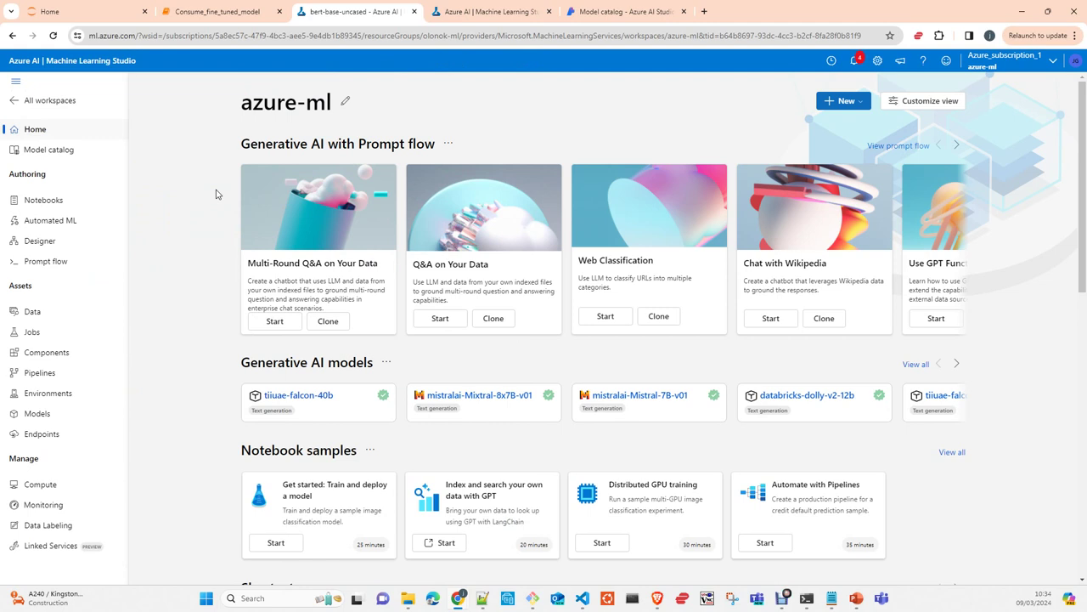
# Step: Start a new compute cluster from the workspace's compute clusters, using the Low priority tier and GPU virtual machine type
pyautogui.click(34, 488)
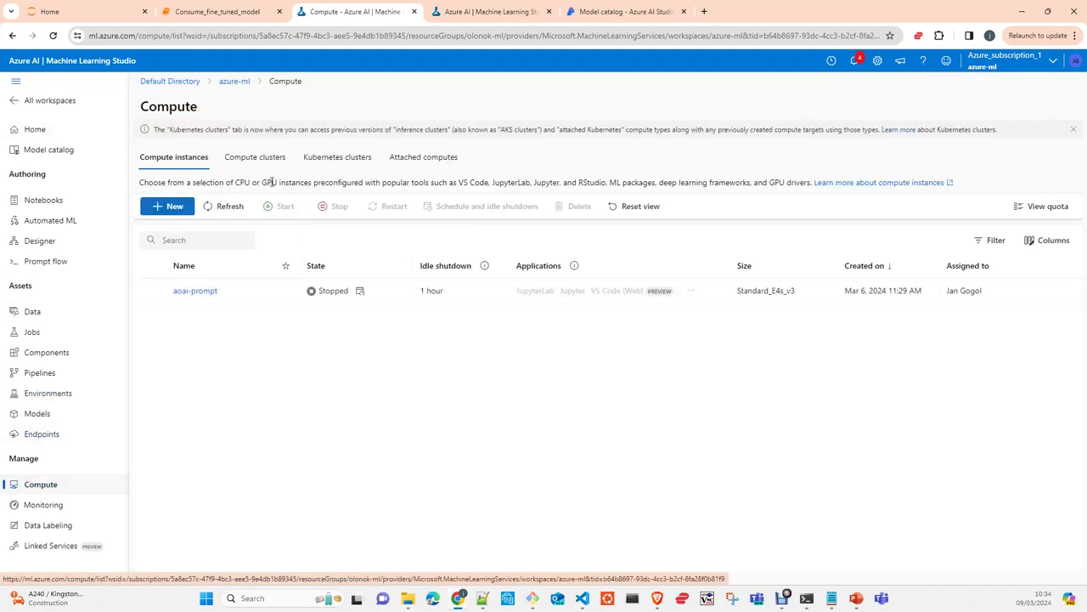
pyautogui.click(263, 165)
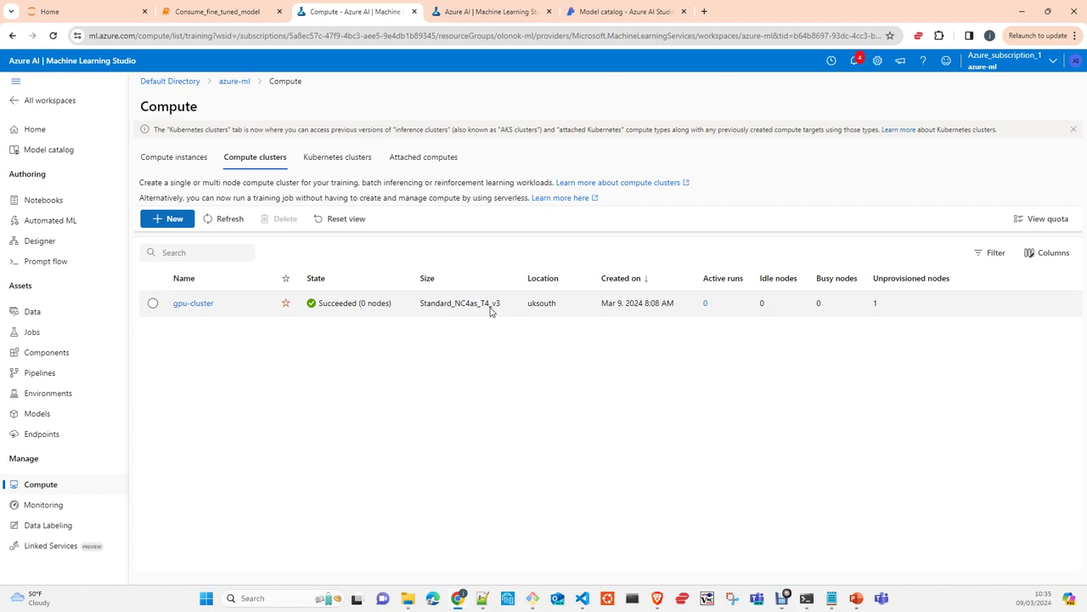
pyautogui.click(168, 220)
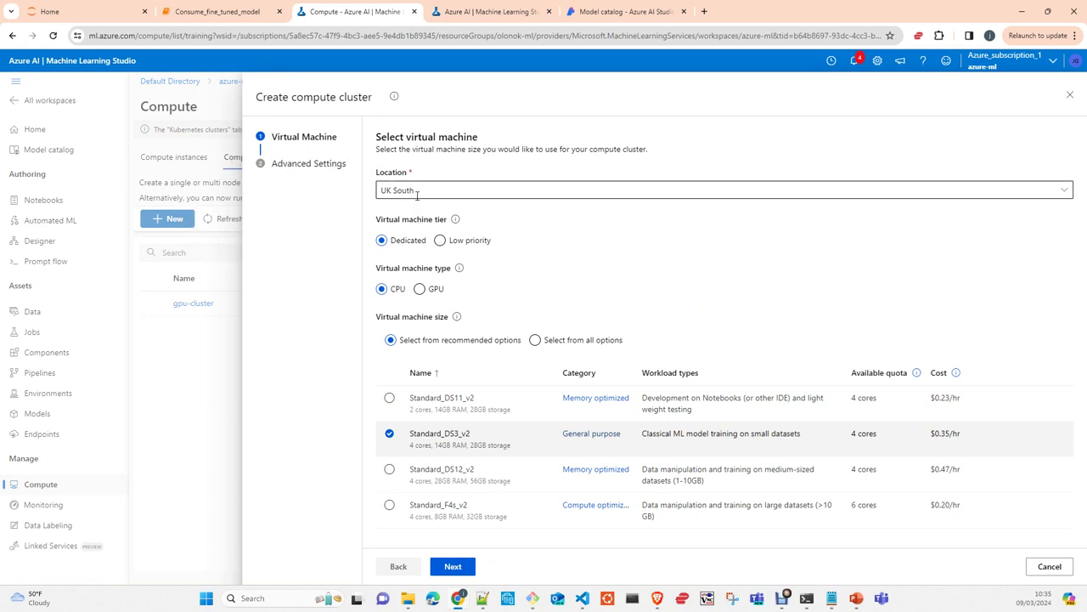
pyautogui.click(440, 241)
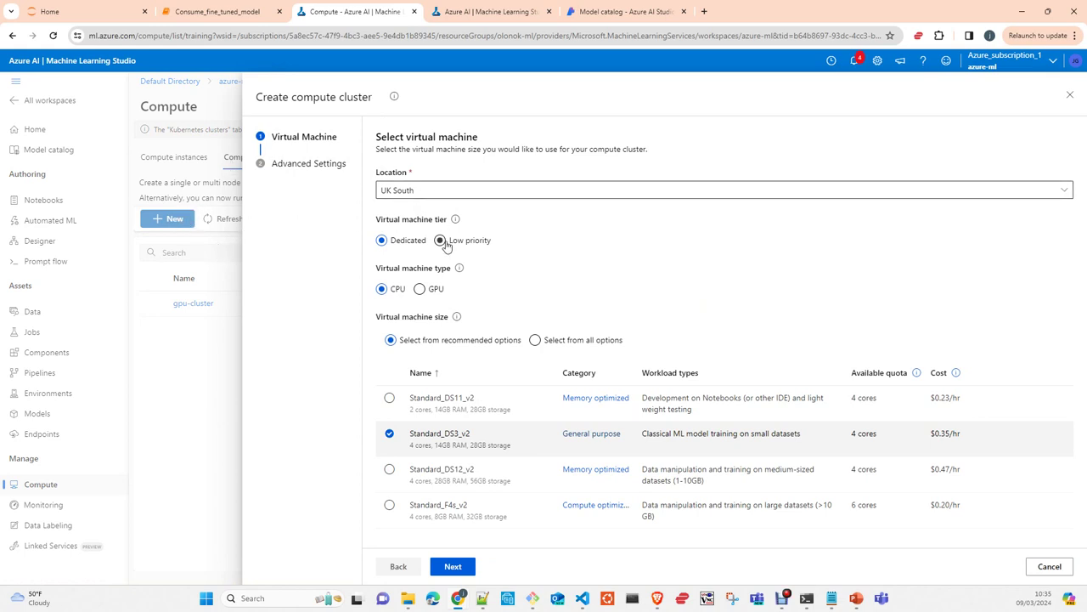
pyautogui.click(420, 290)
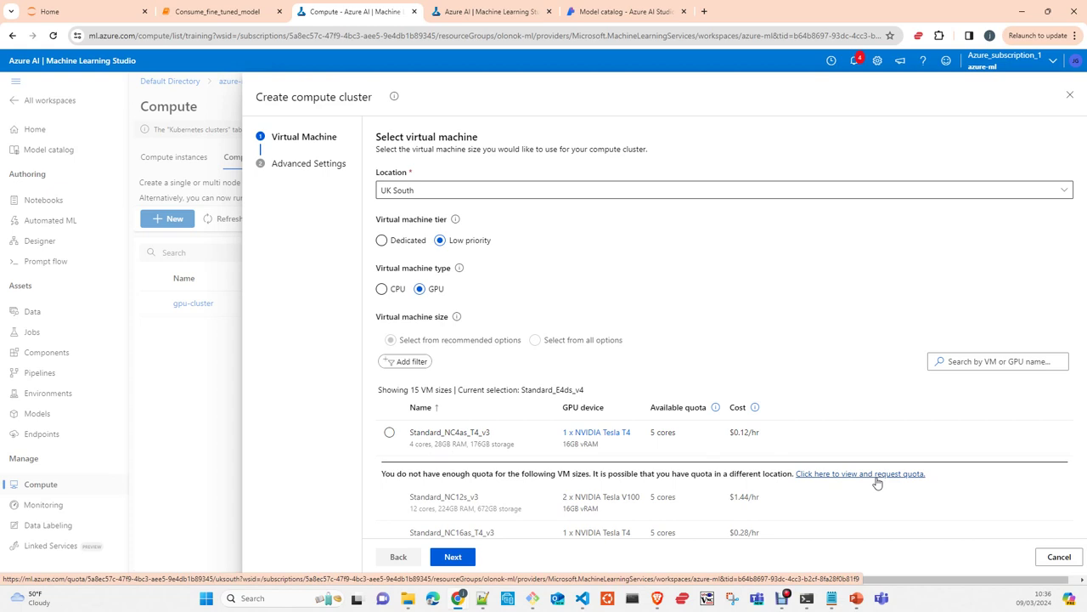
# Step: Examine the list of GPU virtual machine sizes, comparing their devices, available quota and hourly costs
pyautogui.scroll(-3, 577, 491)
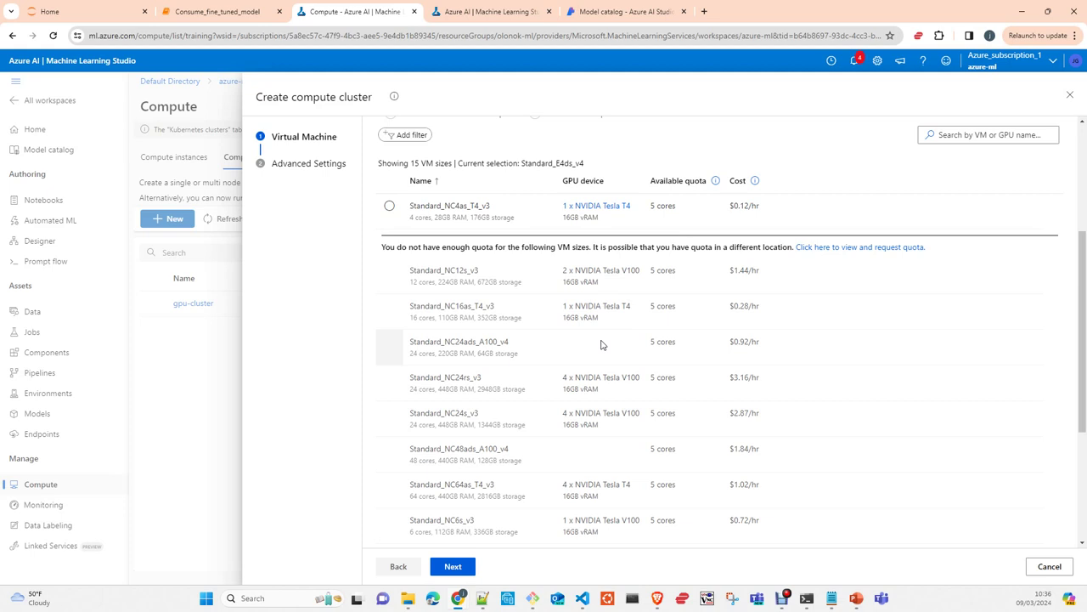
pyautogui.scroll(-3, 600, 344)
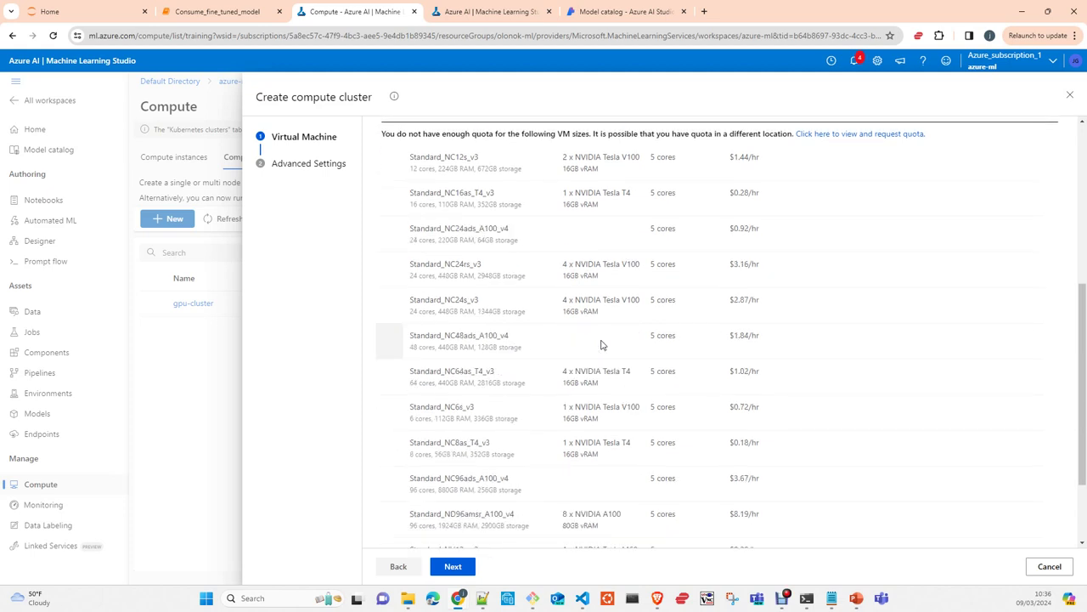
pyautogui.scroll(-3, 600, 344)
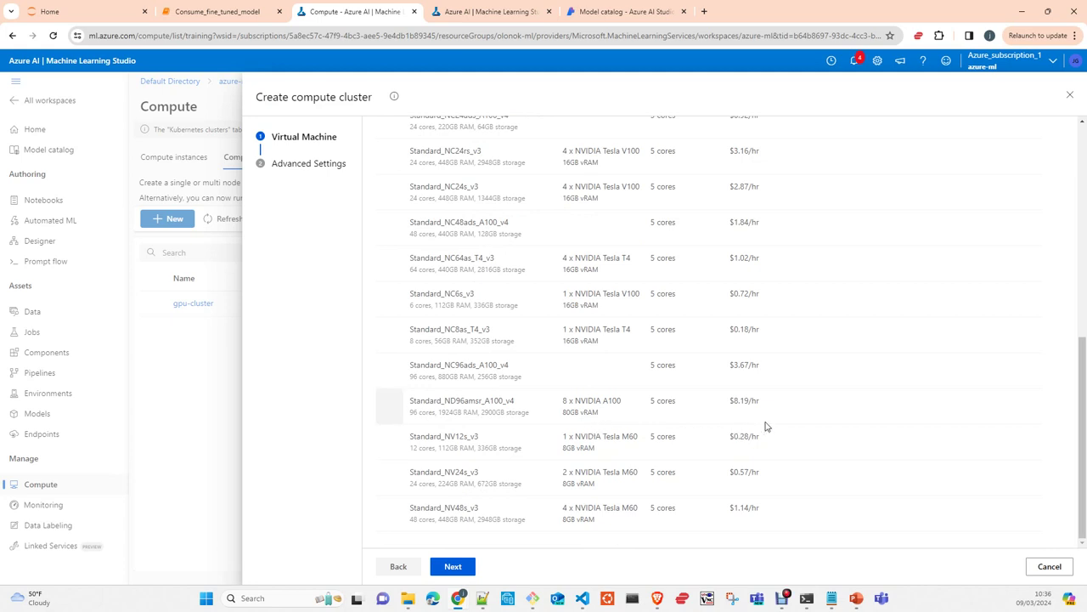
pyautogui.moveTo(767, 400); pyautogui.dragTo(728, 400)
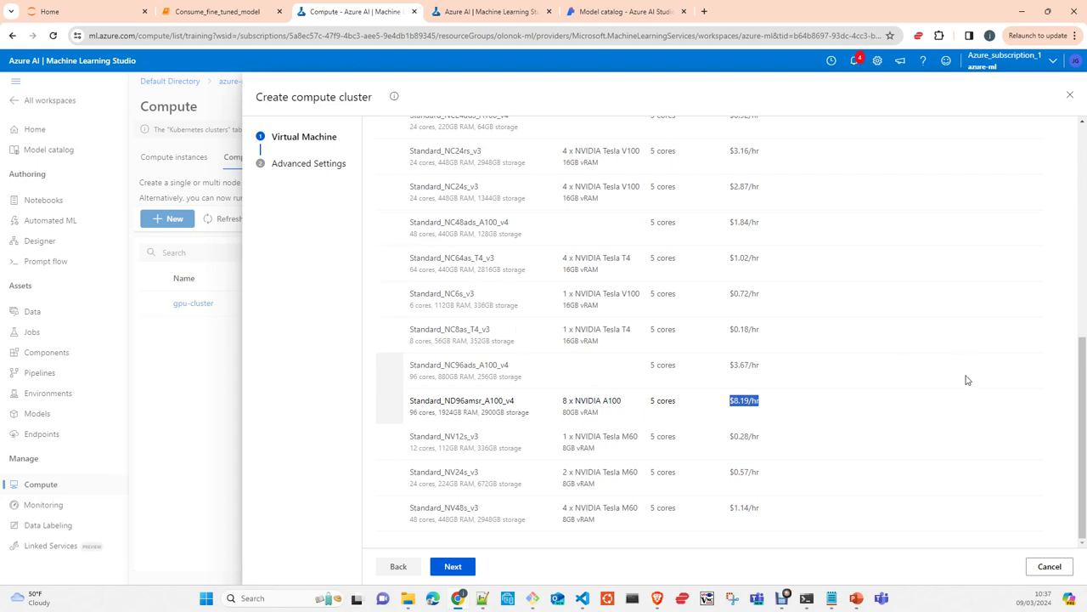
pyautogui.scroll(10, 847, 360)
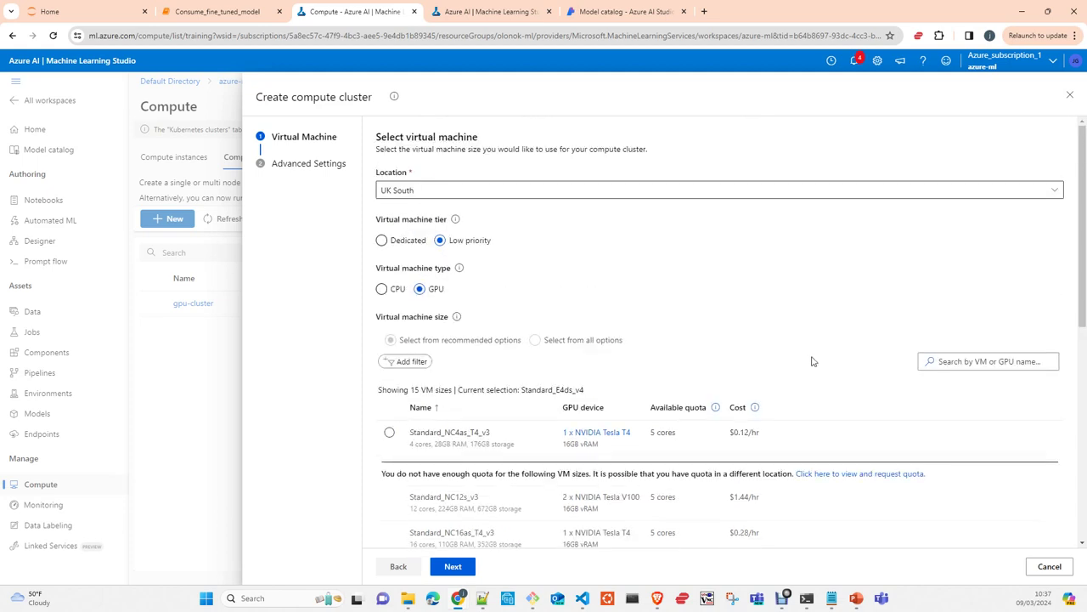
# Step: Review the new compute cluster's advanced settings and discard the cluster without creating it
pyautogui.click(452, 566)
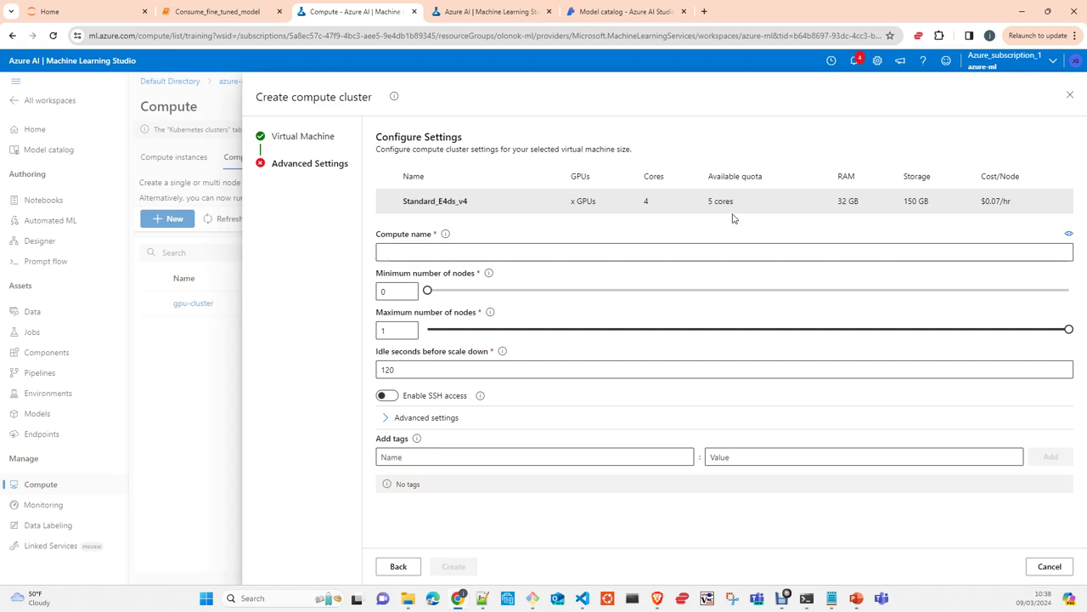
pyautogui.click(1058, 570)
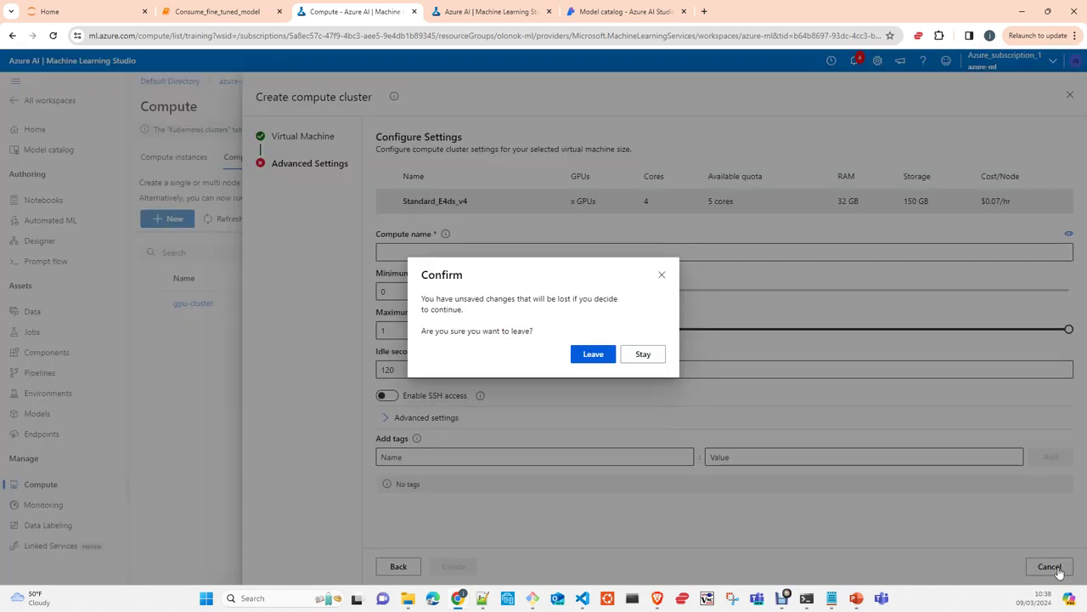
pyautogui.click(585, 354)
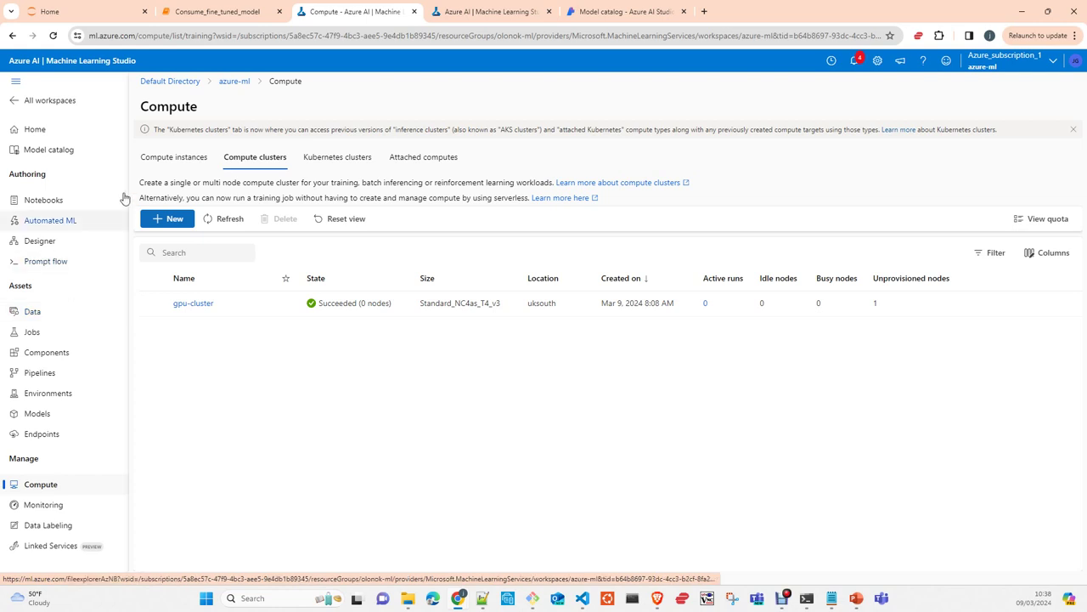
# Step: Filter the model catalog by the Text classification fine-tuning task and browse the matching models
pyautogui.click(61, 153)
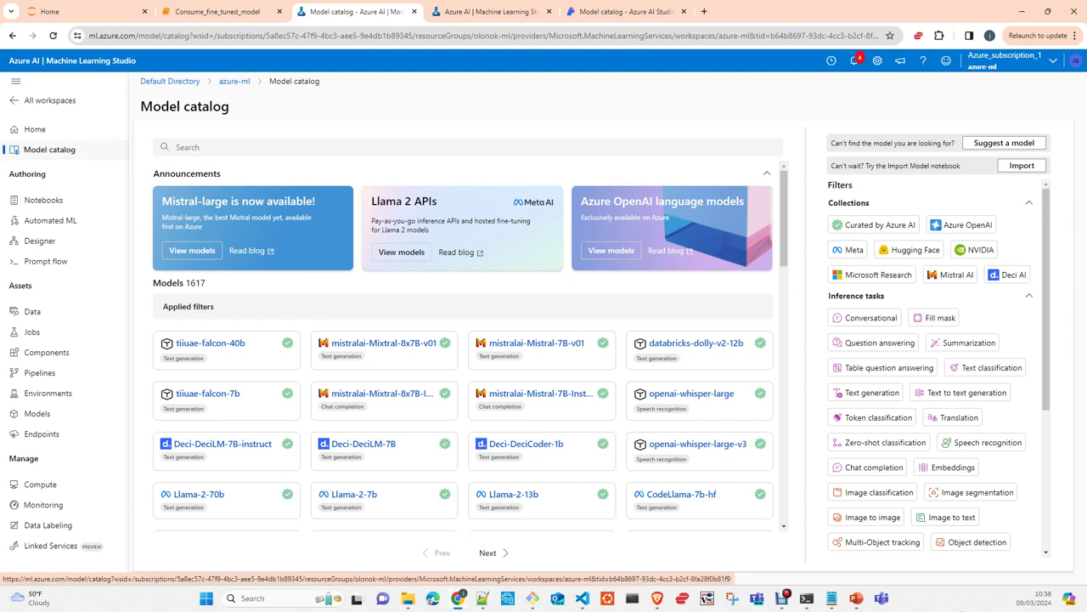
pyautogui.scroll(-3, 884, 501)
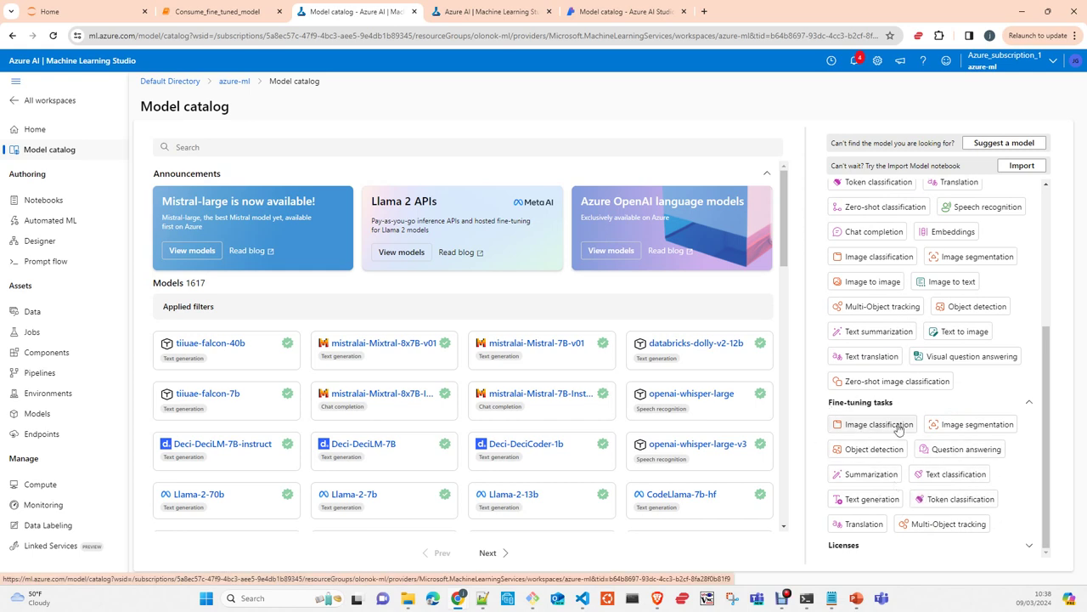
pyautogui.click(952, 477)
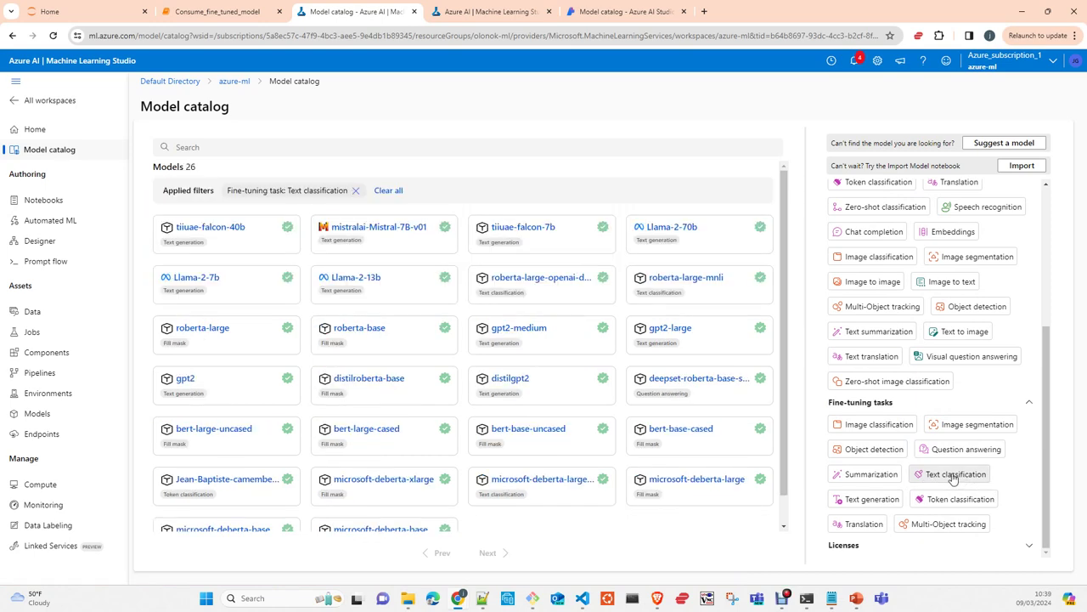
pyautogui.scroll(-1, 491, 435)
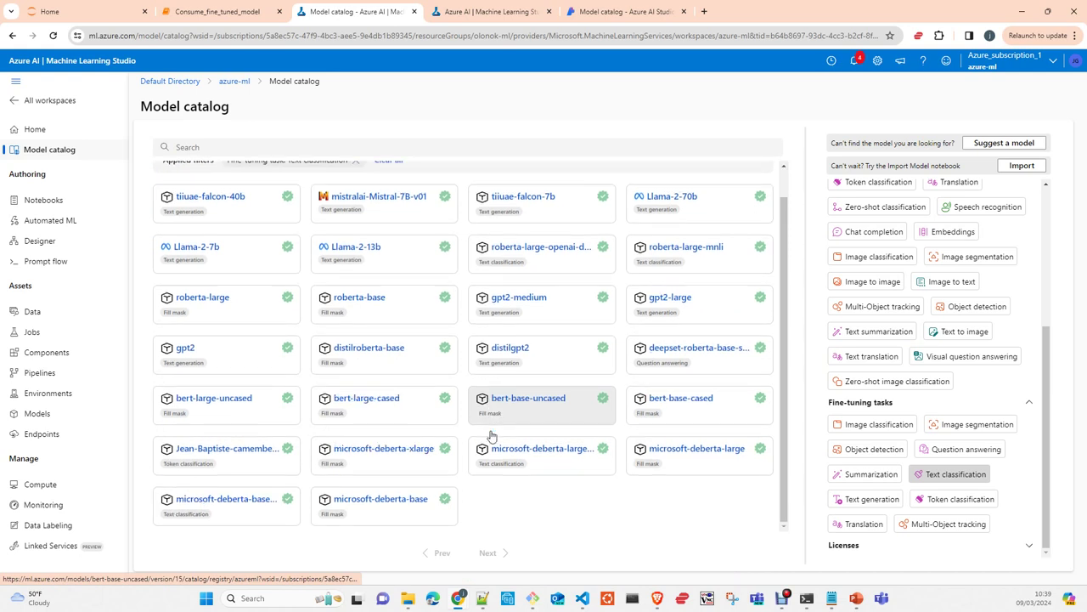
pyautogui.scroll(1, 543, 336)
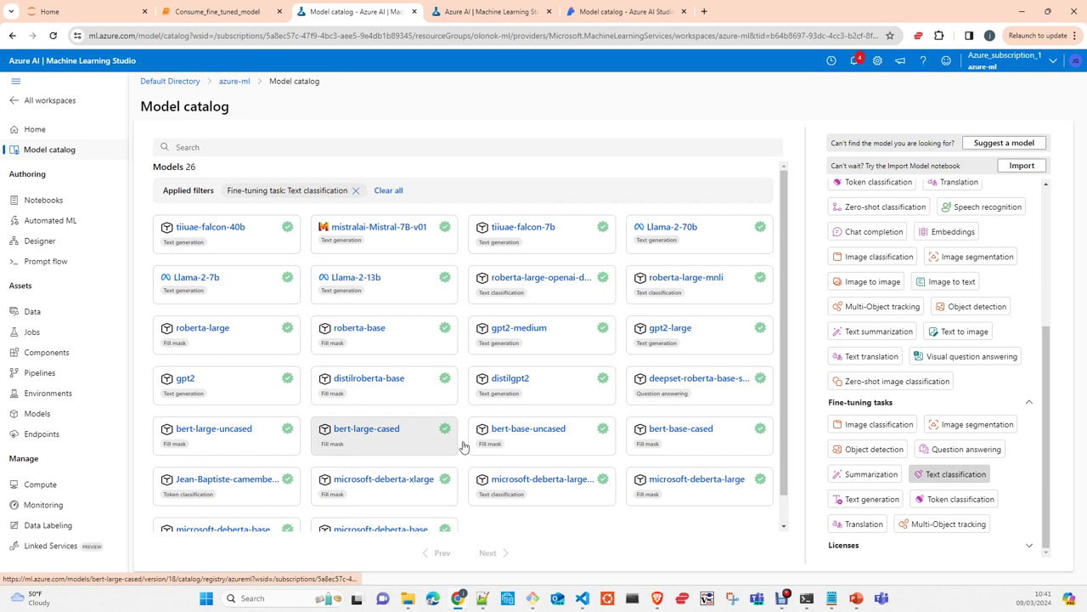
pyautogui.scroll(-1, 406, 484)
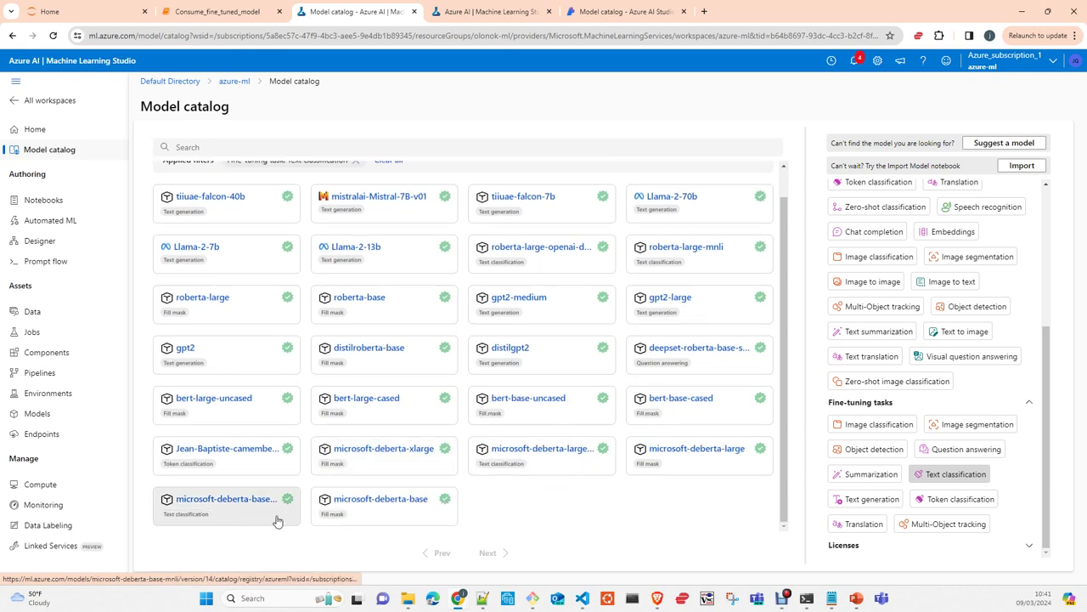
pyautogui.scroll(1, 272, 390)
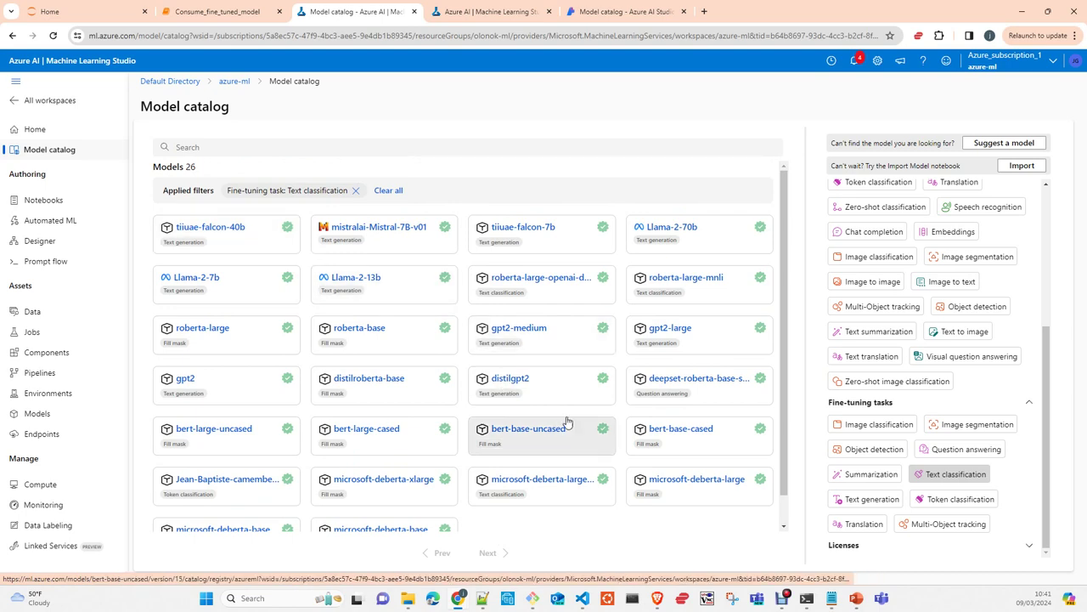
# Step: Open the bert-base-uncased model from the filtered catalog and read its description
pyautogui.click(544, 441)
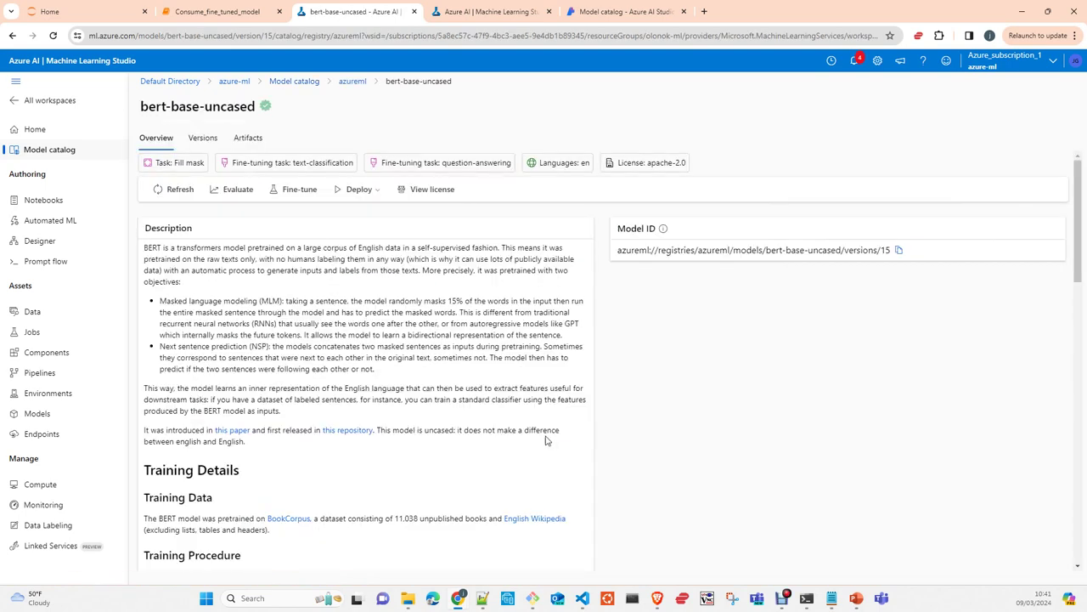
pyautogui.scroll(-2, 375, 302)
pyautogui.scroll(1, 374, 301)
pyautogui.scroll(-1, 375, 301)
pyautogui.scroll(-1, 375, 301)
pyautogui.scroll(1, 374, 302)
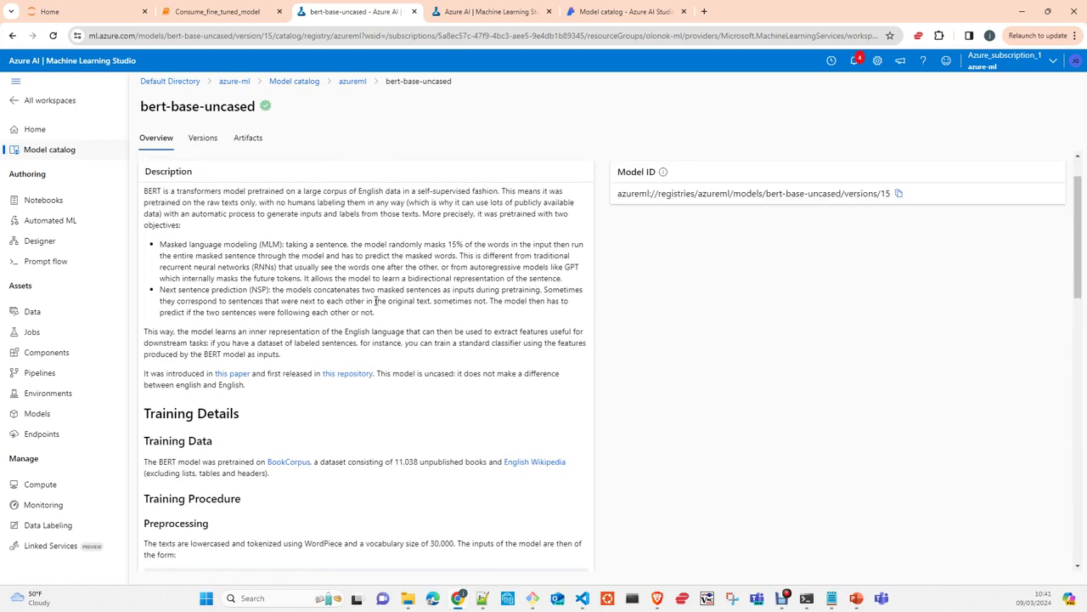
# Step: Check the versions and artifacts of the bert-base-uncased model and return to its overview
pyautogui.click(202, 143)
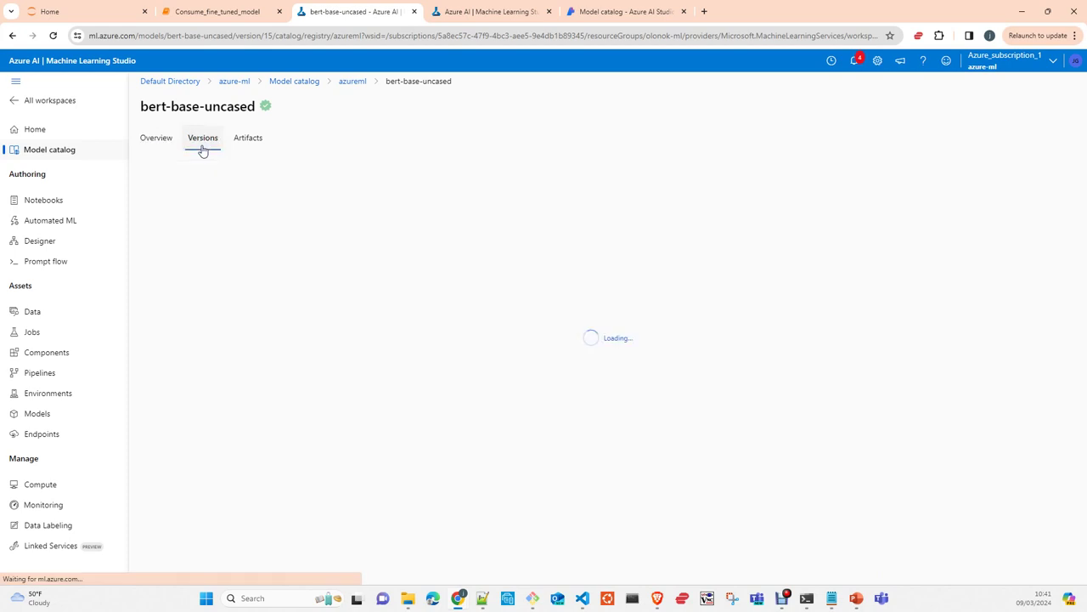
pyautogui.click(249, 142)
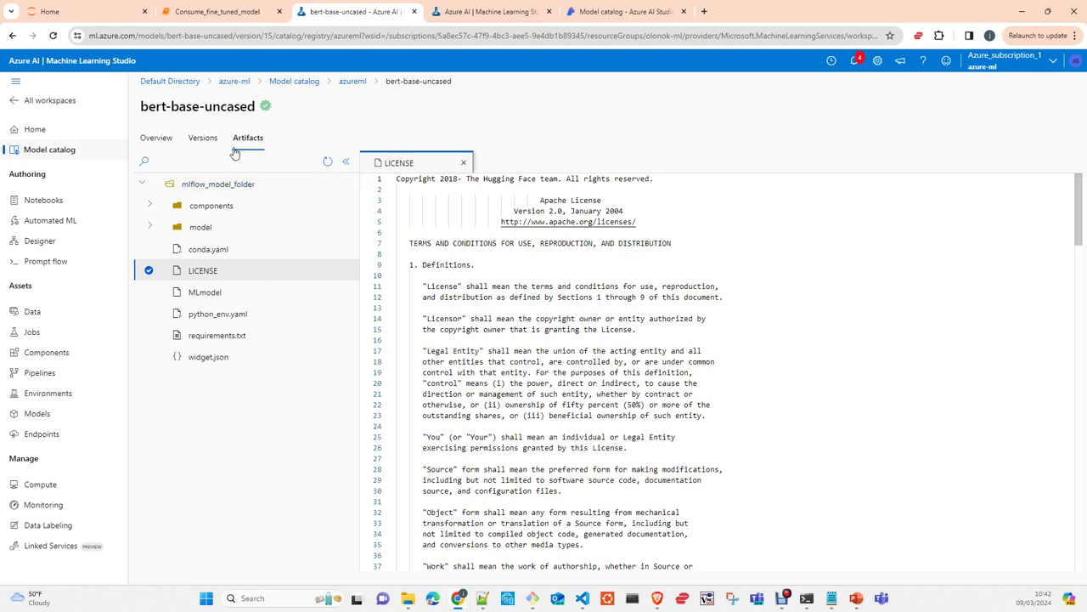
pyautogui.click(156, 138)
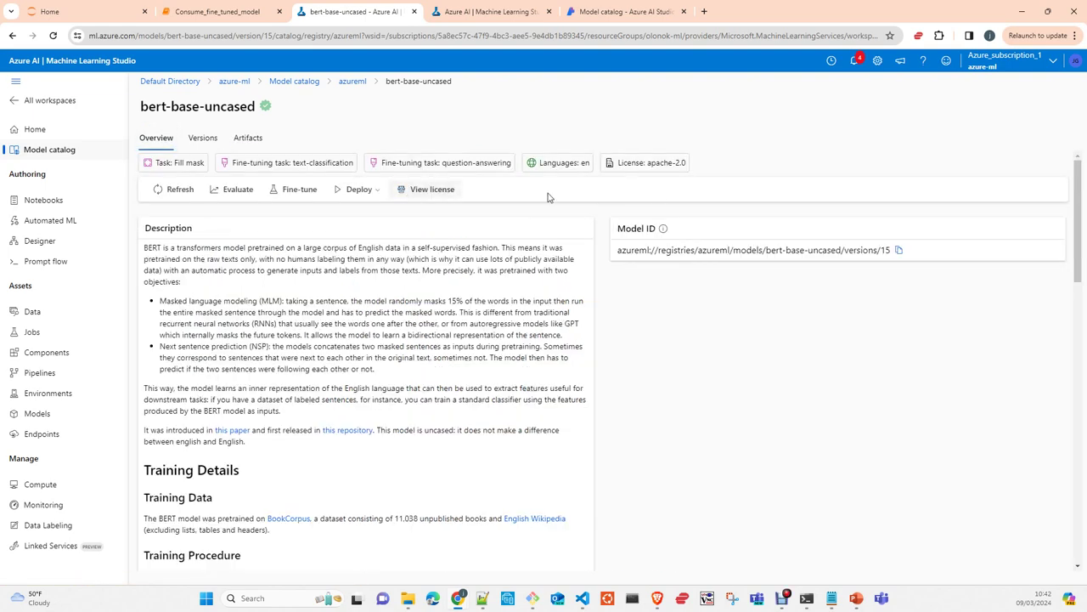
# Step: View the bert-base-uncased model's license text and go back to the model overview
pyautogui.click(435, 190)
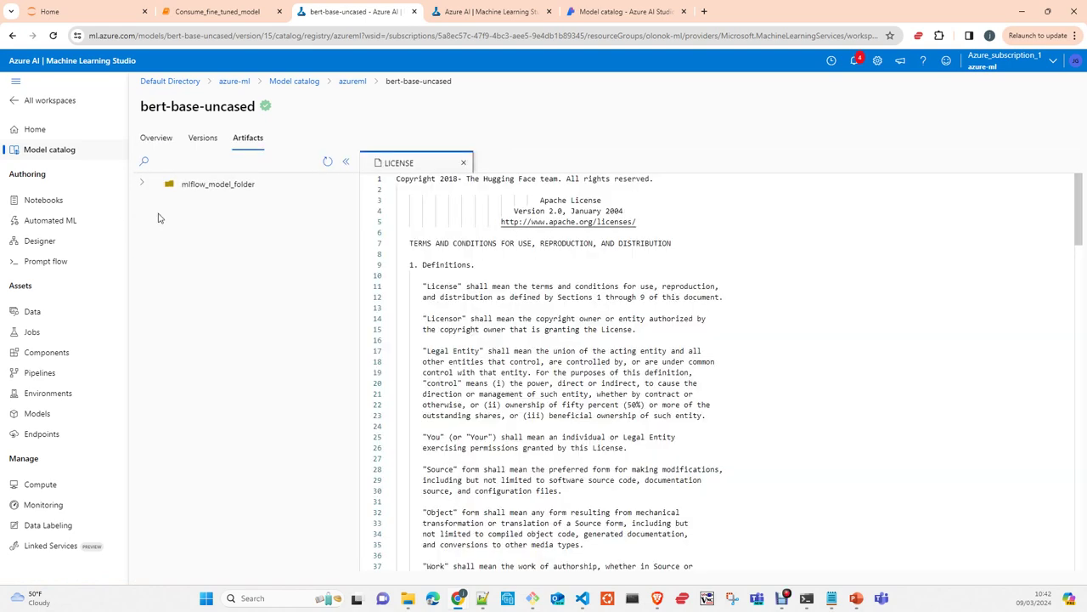
pyautogui.scroll(-3, 542, 276)
pyautogui.scroll(-3, 550, 291)
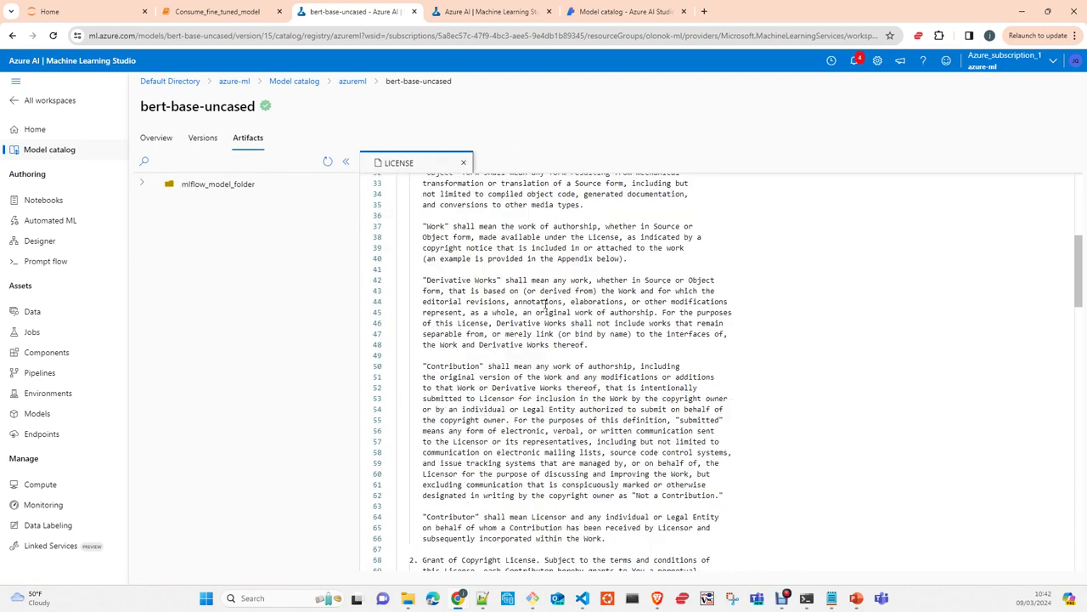
pyautogui.click(161, 139)
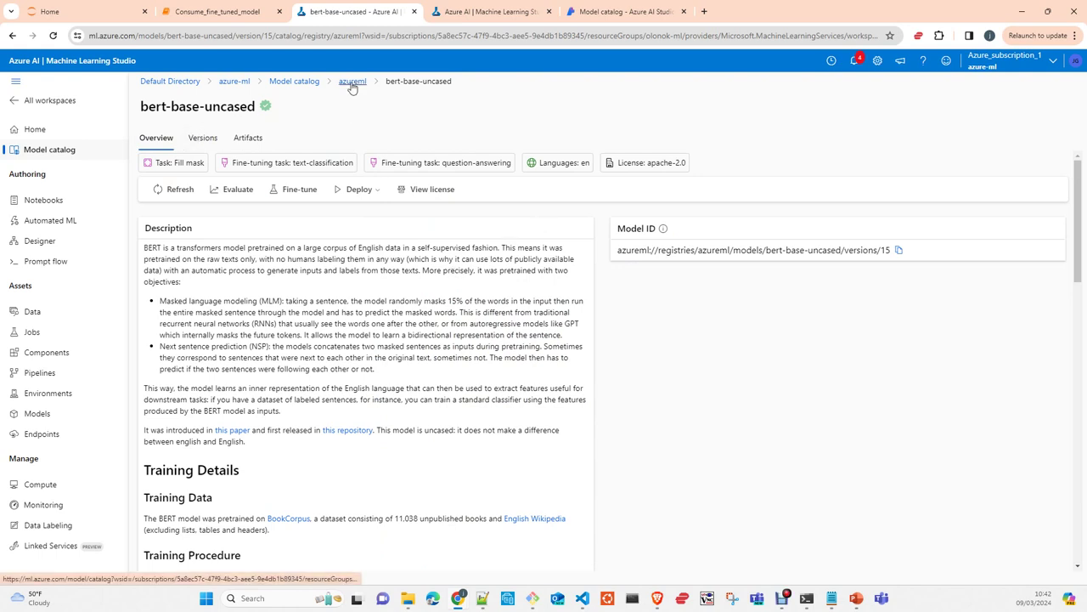
# Step: Filter the model catalog again by the Text classification fine-tuning task and reopen the bert-base-uncased model
pyautogui.click(51, 153)
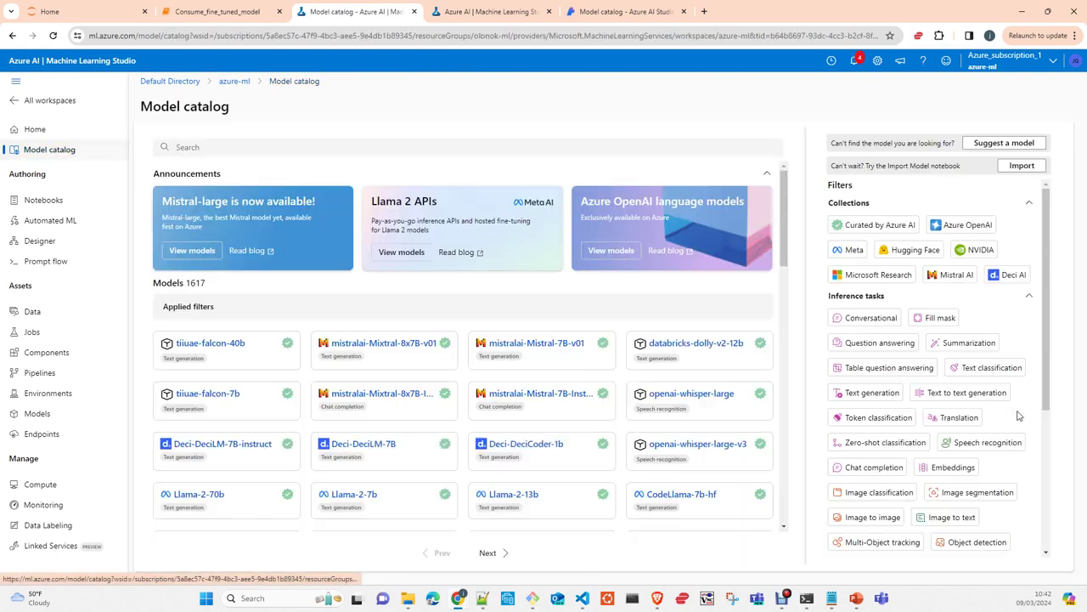
pyautogui.scroll(-5, 1019, 416)
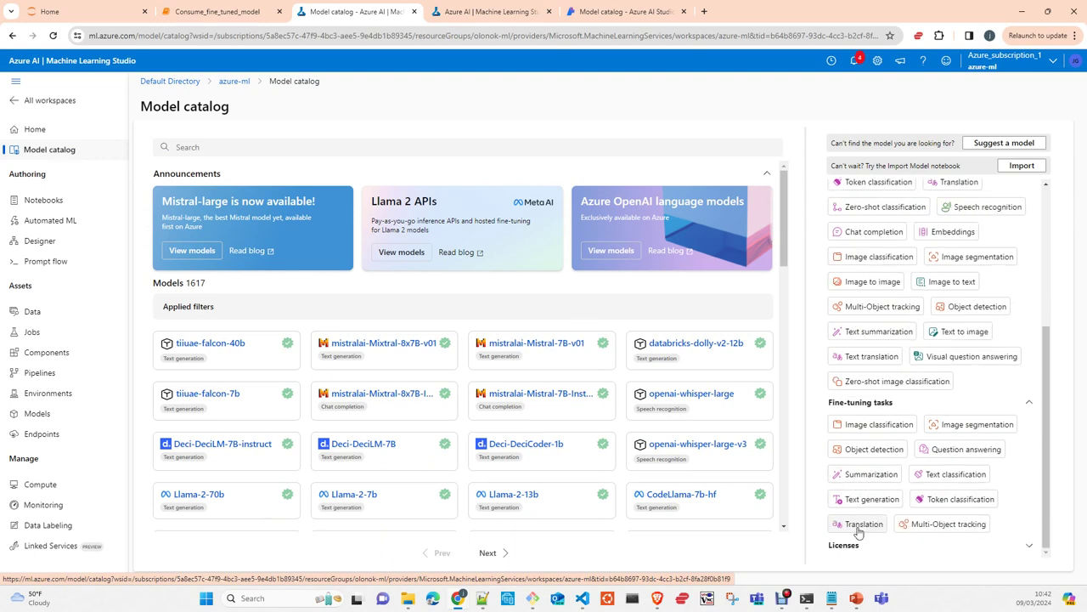
pyautogui.scroll(-3, 906, 517)
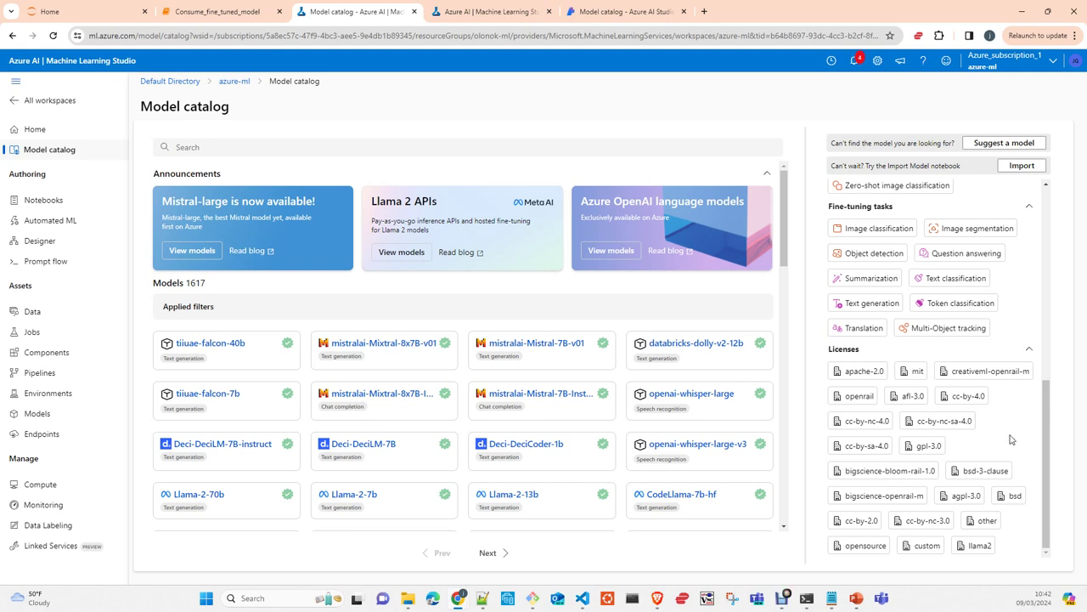
pyautogui.click(966, 284)
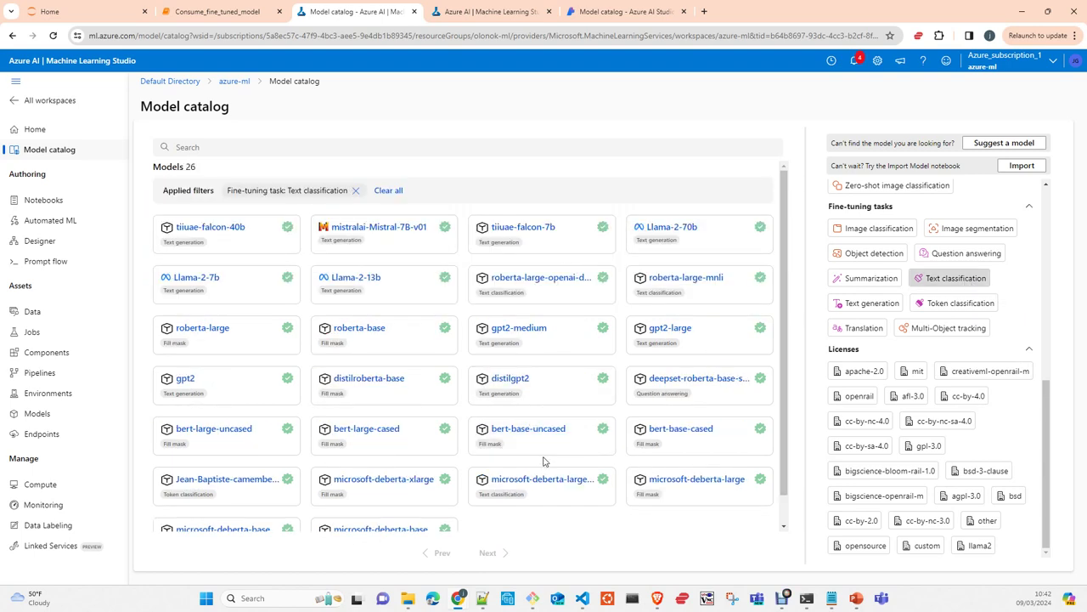
pyautogui.click(532, 435)
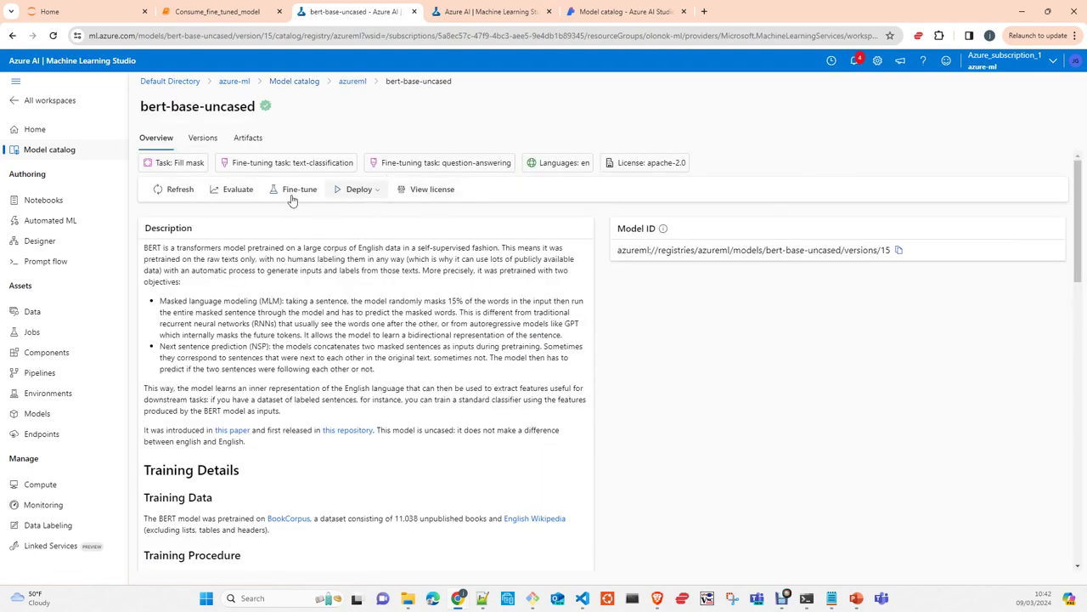
# Step: Read the bert-base-uncased model's training details, evaluation results, and limitations and biases
pyautogui.scroll(-3, 335, 384)
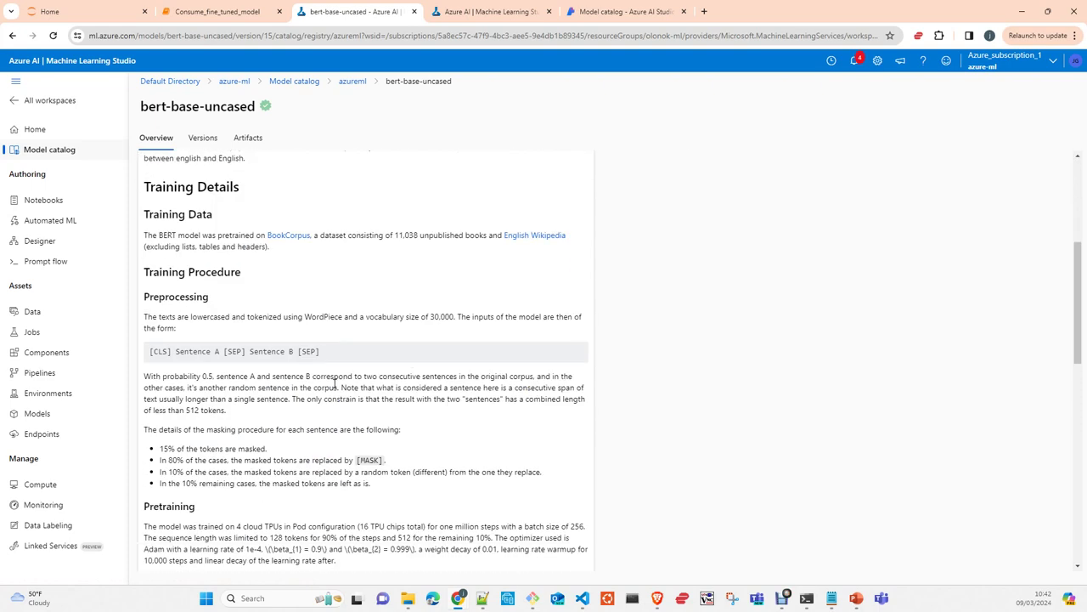
pyautogui.scroll(-1, 336, 383)
pyautogui.scroll(-2, 334, 386)
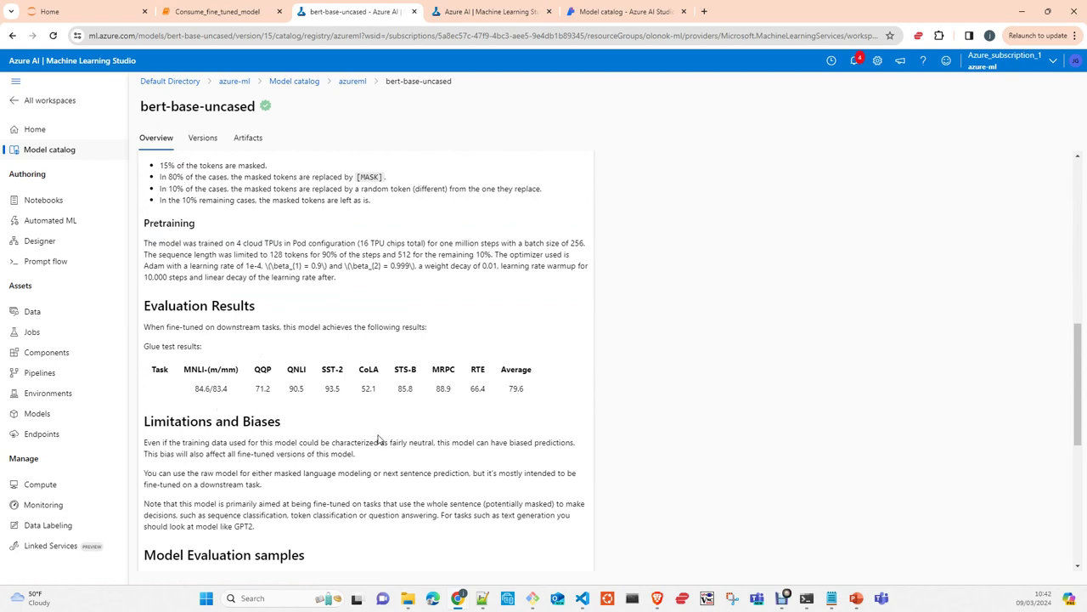
# Step: Look over the model evaluation and inference samples in the bert-base-uncased overview, then return to the start of the page
pyautogui.scroll(-2, 382, 439)
pyautogui.scroll(-1, 405, 498)
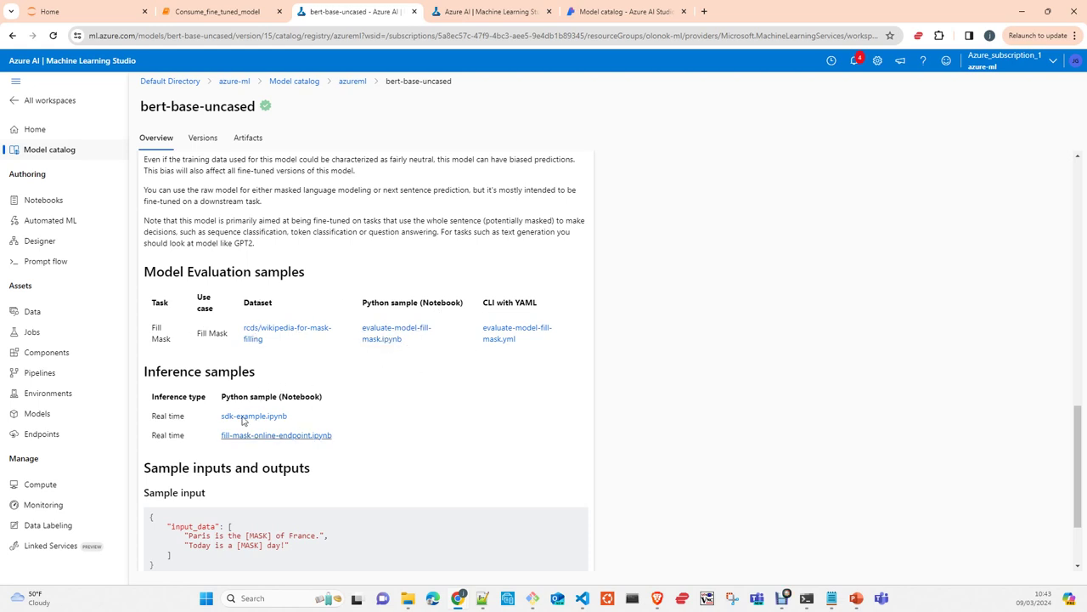
pyautogui.scroll(1, 745, 438)
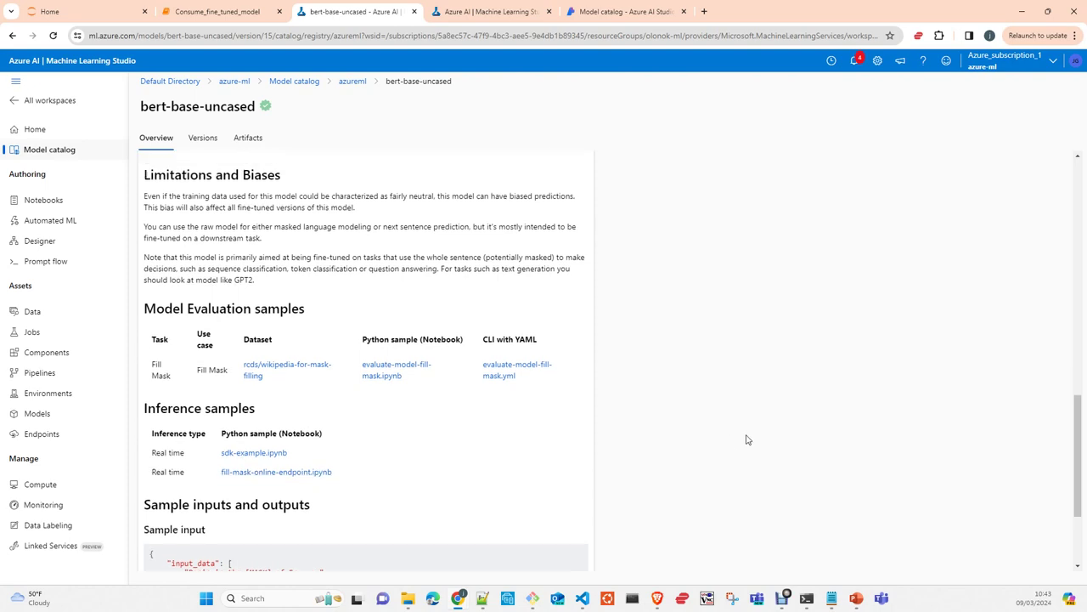
pyautogui.scroll(5, 747, 438)
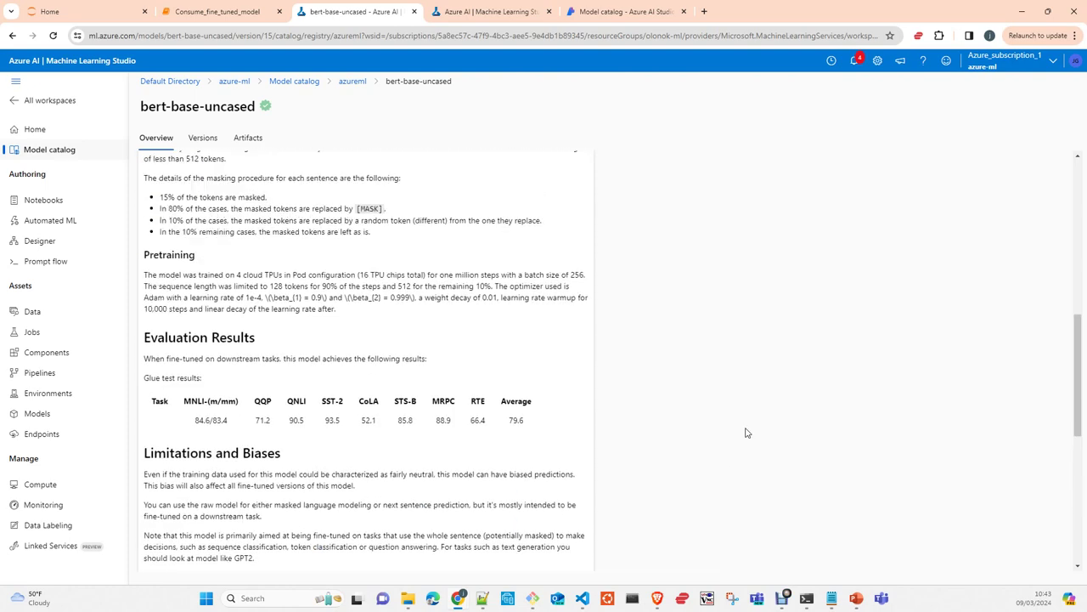
pyautogui.scroll(8, 748, 437)
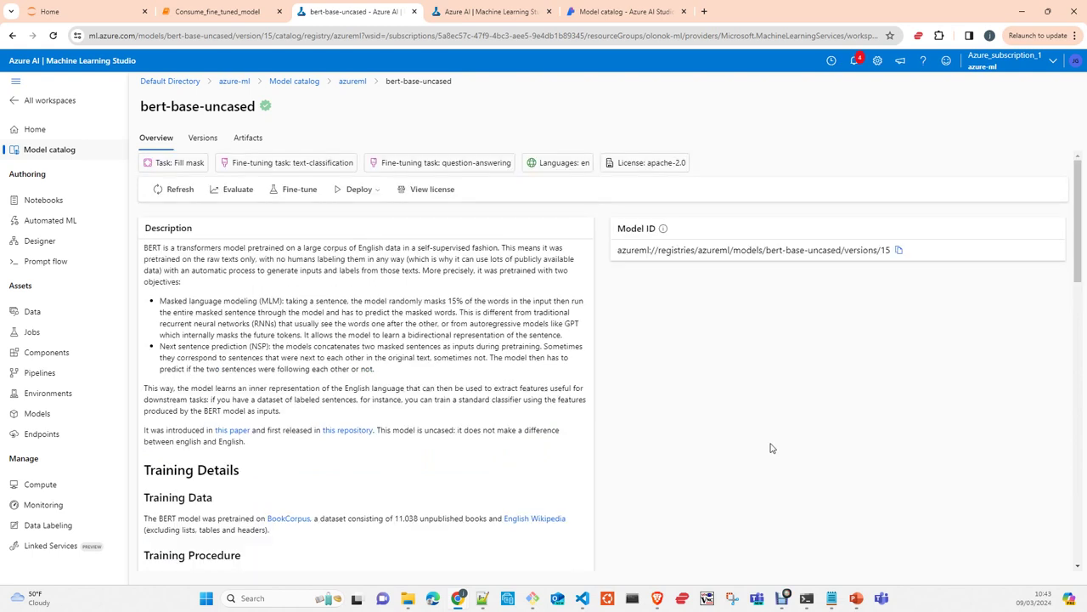
# Step: Open the training data selection for fine-tuning bert-base-uncased and check the dataset requirements there and in the Consume_fine_tuned_model notebook
pyautogui.click(293, 192)
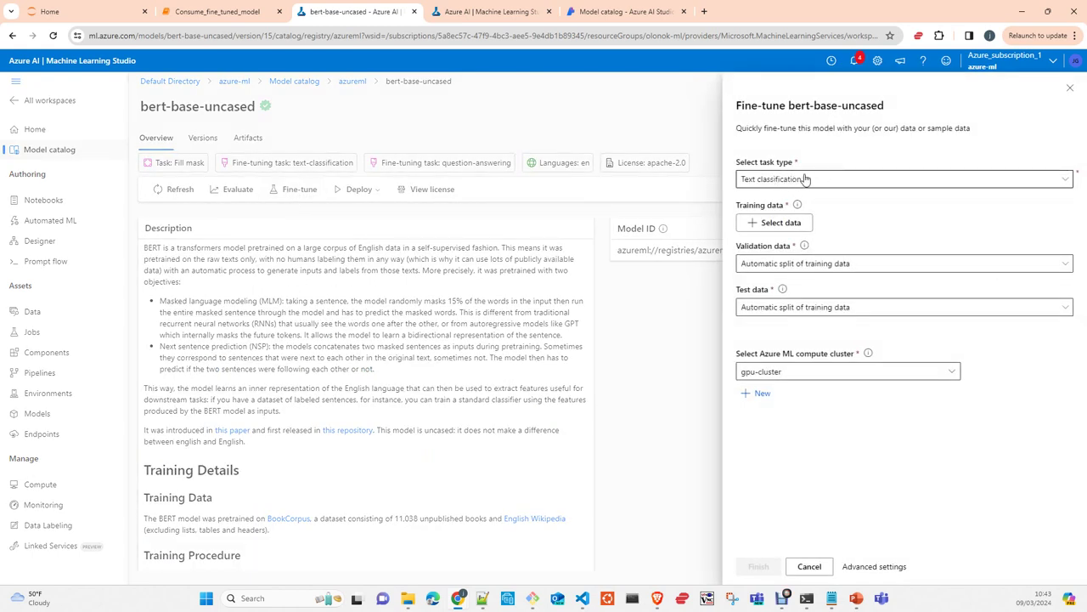
pyautogui.click(790, 221)
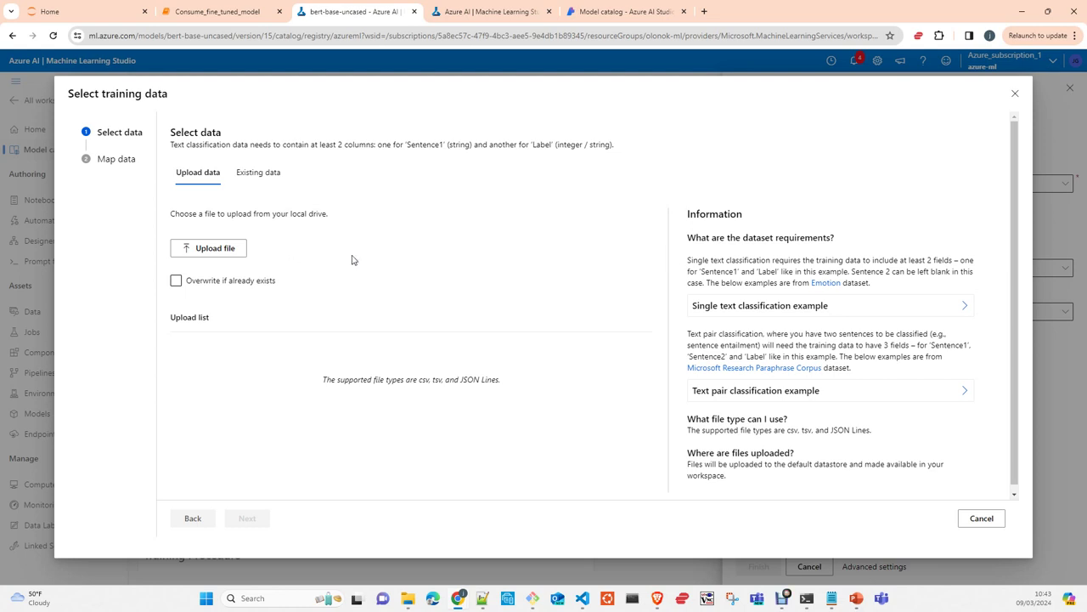
pyautogui.scroll(-1, 854, 309)
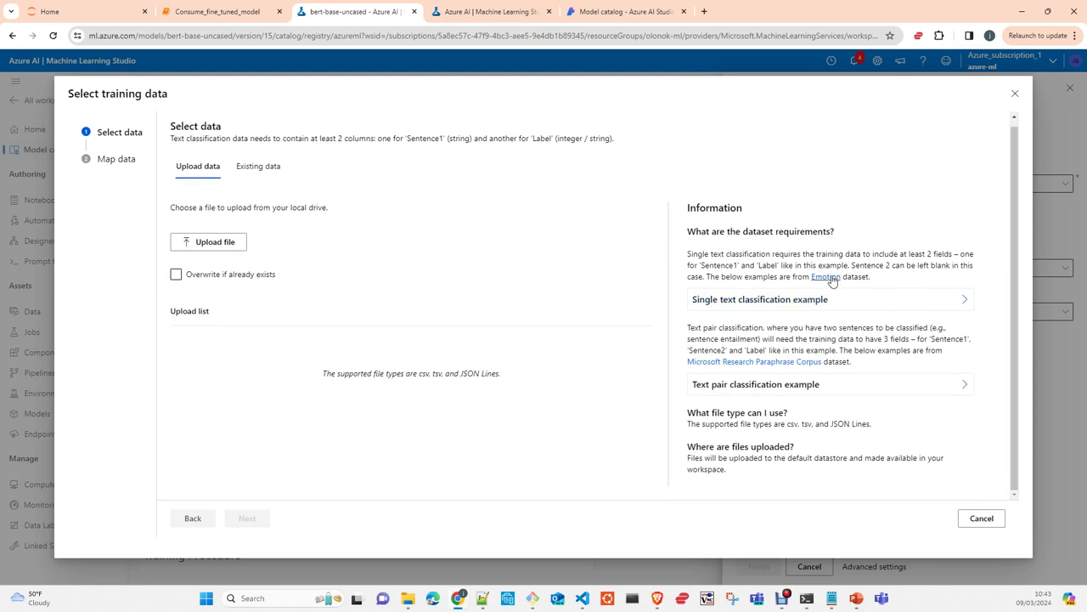
pyautogui.click(259, 12)
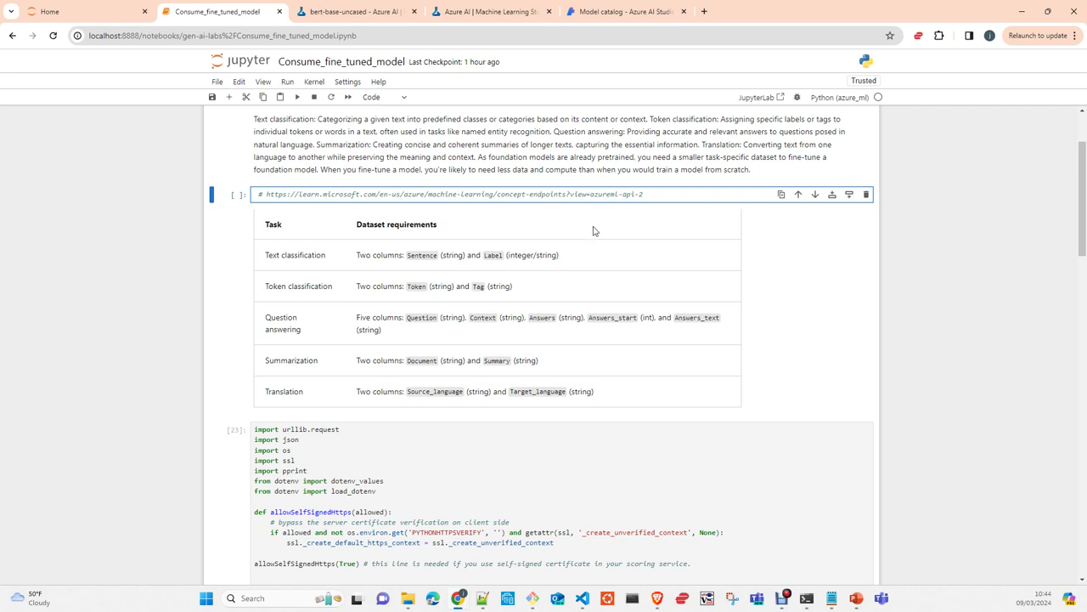
pyautogui.click(387, 14)
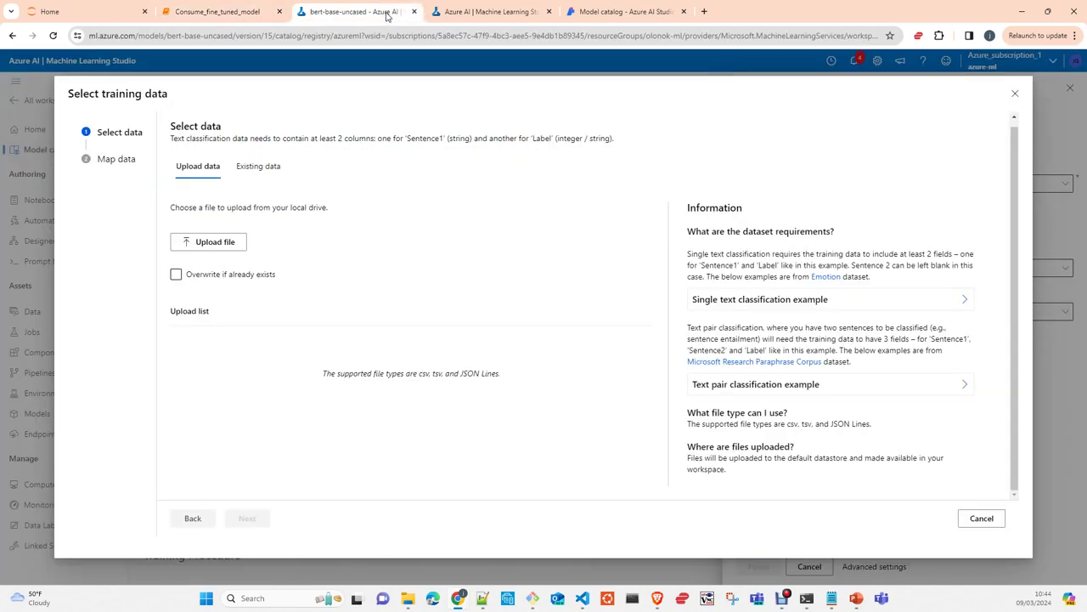
# Step: Upload hotel_reviews_small.csv from the local data folder as the training data
pyautogui.click(219, 244)
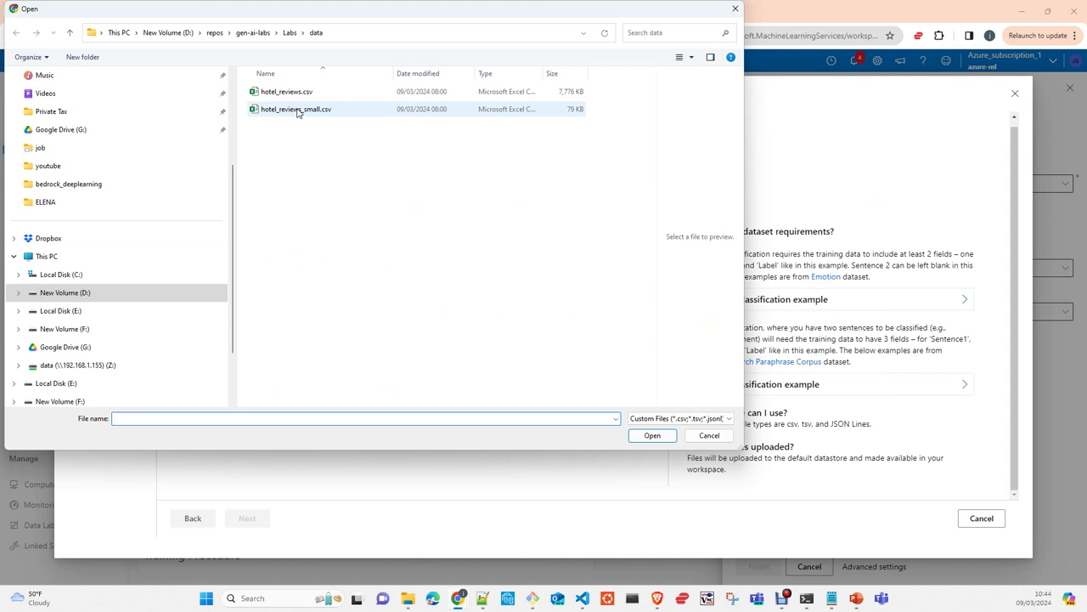
pyautogui.click(298, 111)
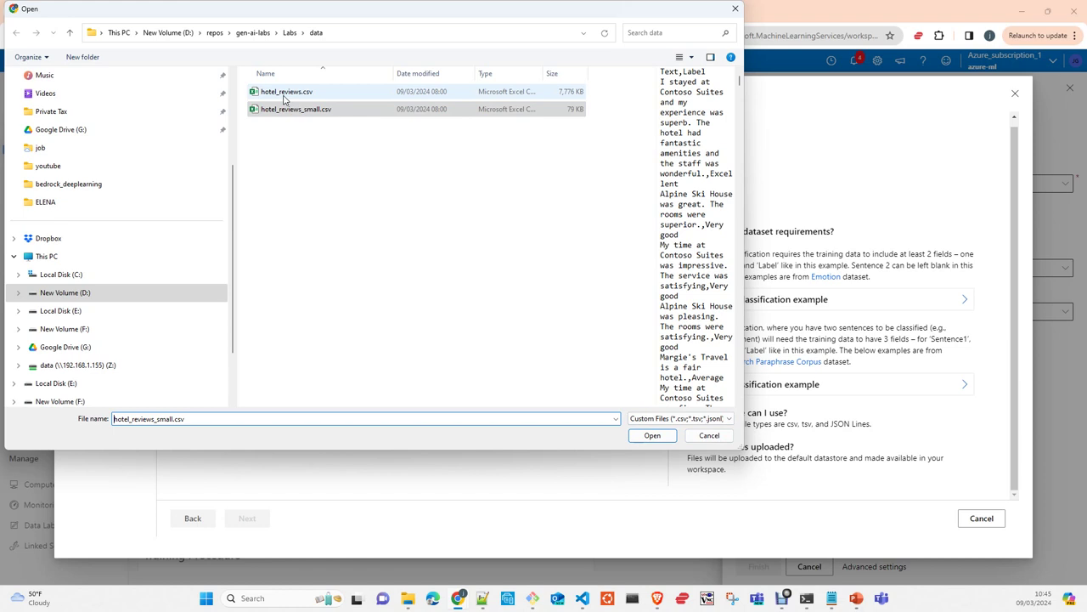
pyautogui.click(643, 435)
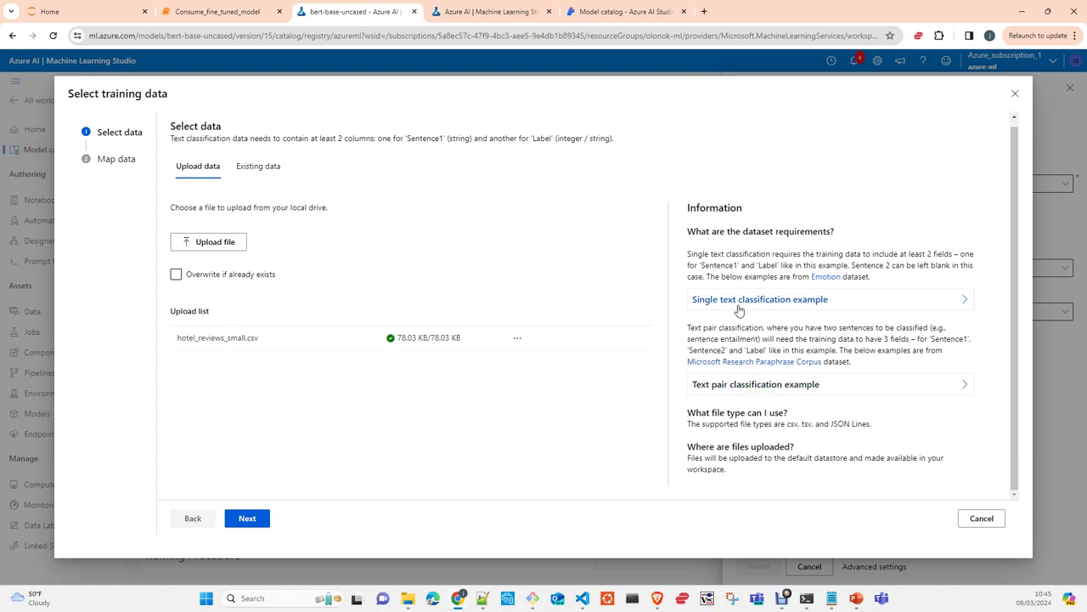
# Step: Expand the text pair classification example and read its sample rows and the supported file types
pyautogui.click(737, 384)
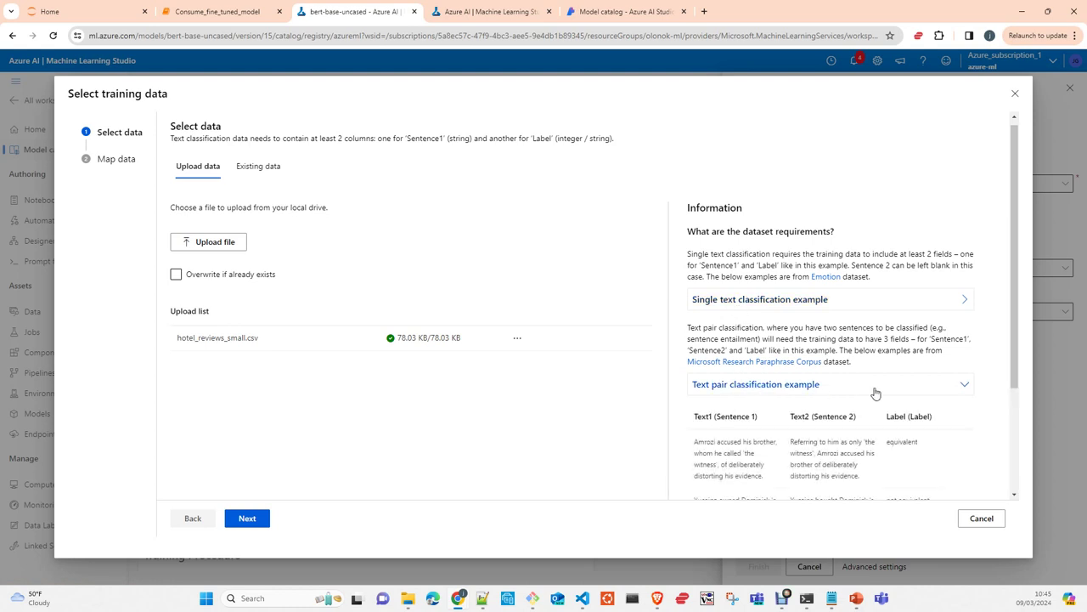
pyautogui.scroll(-2, 850, 394)
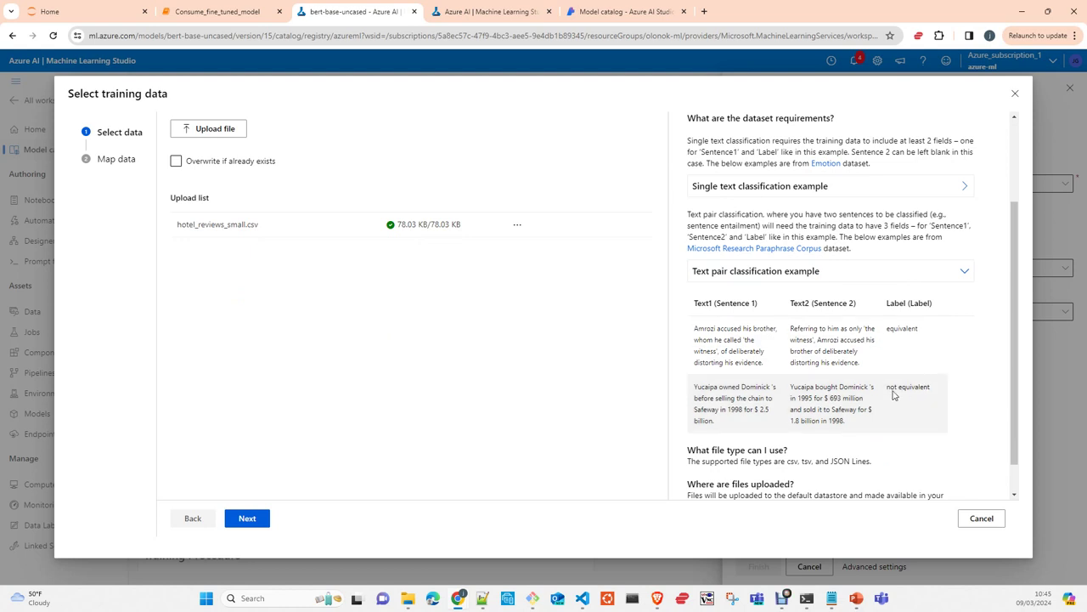
pyautogui.scroll(-1, 890, 393)
pyautogui.scroll(1, 891, 390)
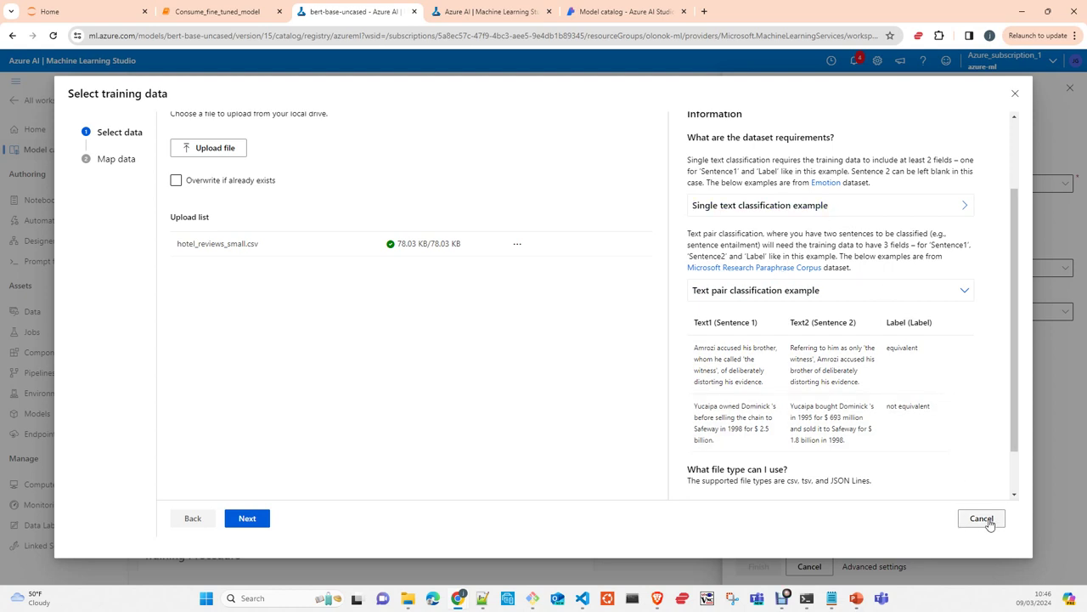
# Step: Map the sentence1 key to the Text column and the label key to the Label column, then cancel the training data selection
pyautogui.click(262, 517)
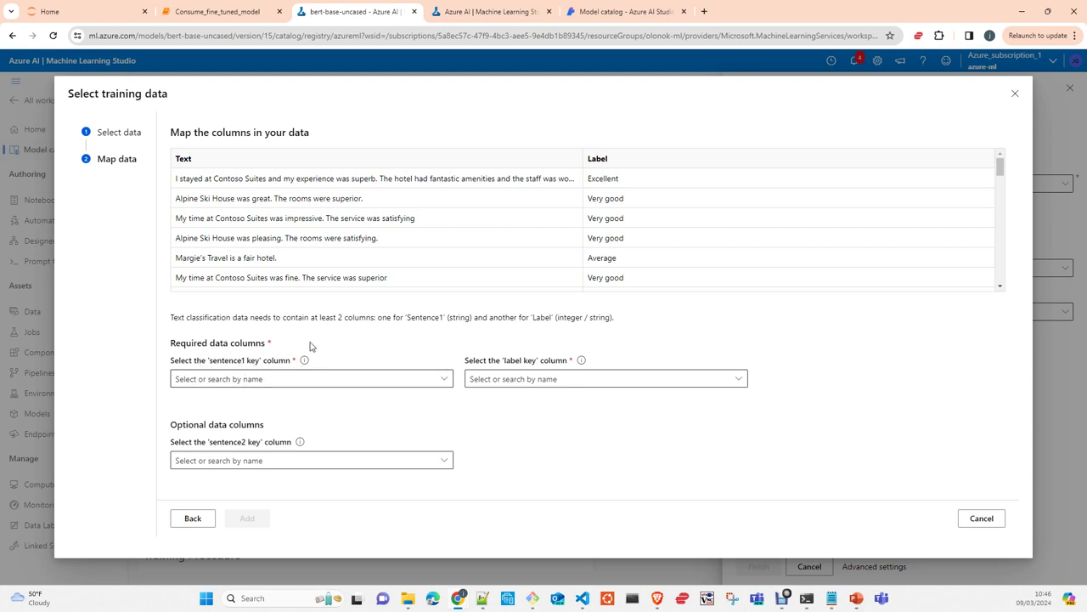
pyautogui.click(259, 380)
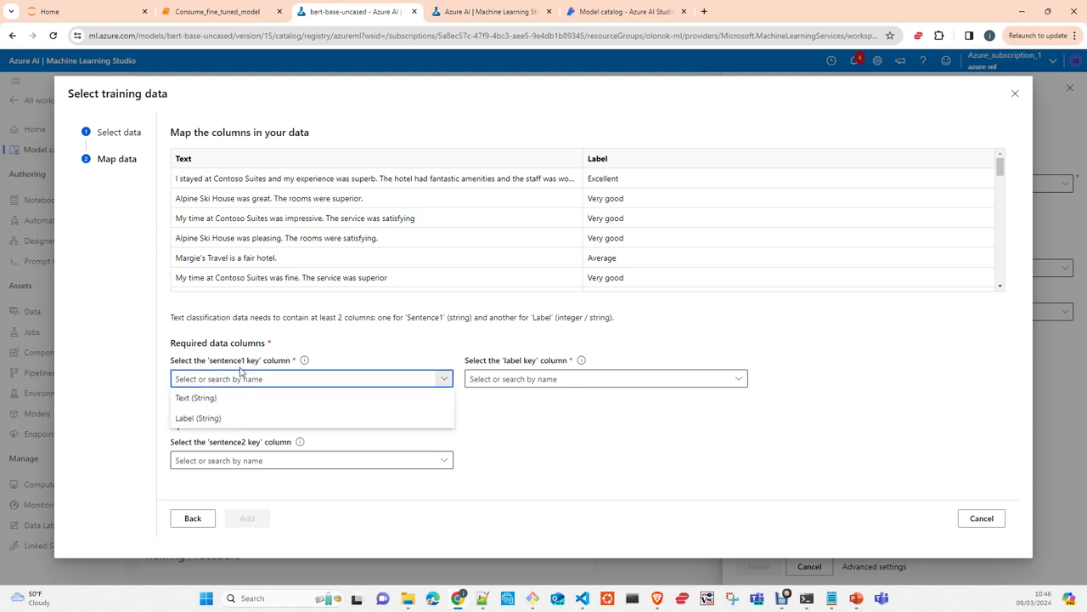
pyautogui.click(227, 398)
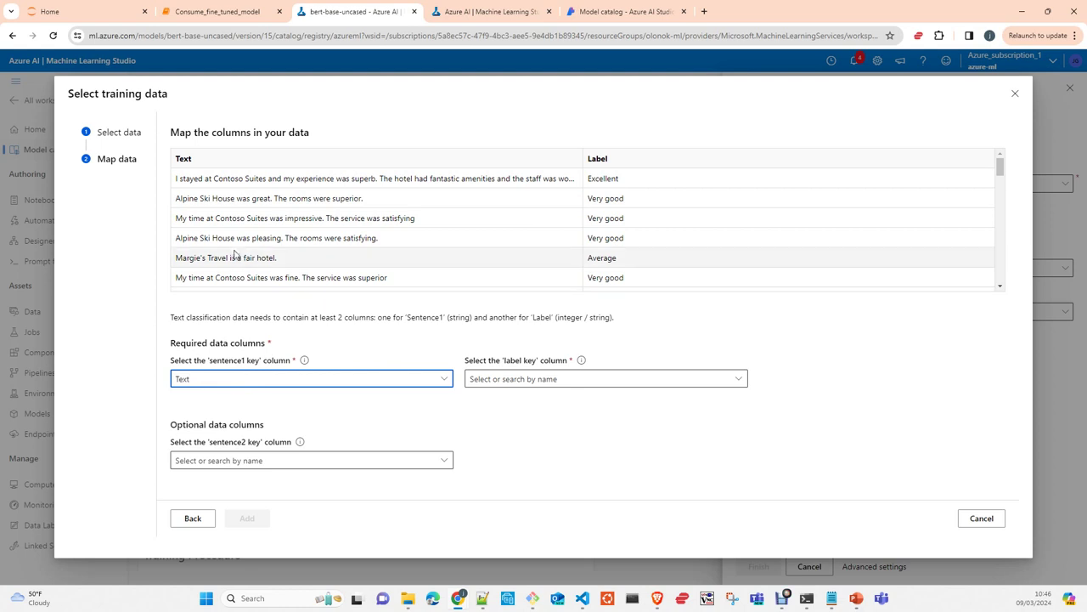
pyautogui.click(577, 379)
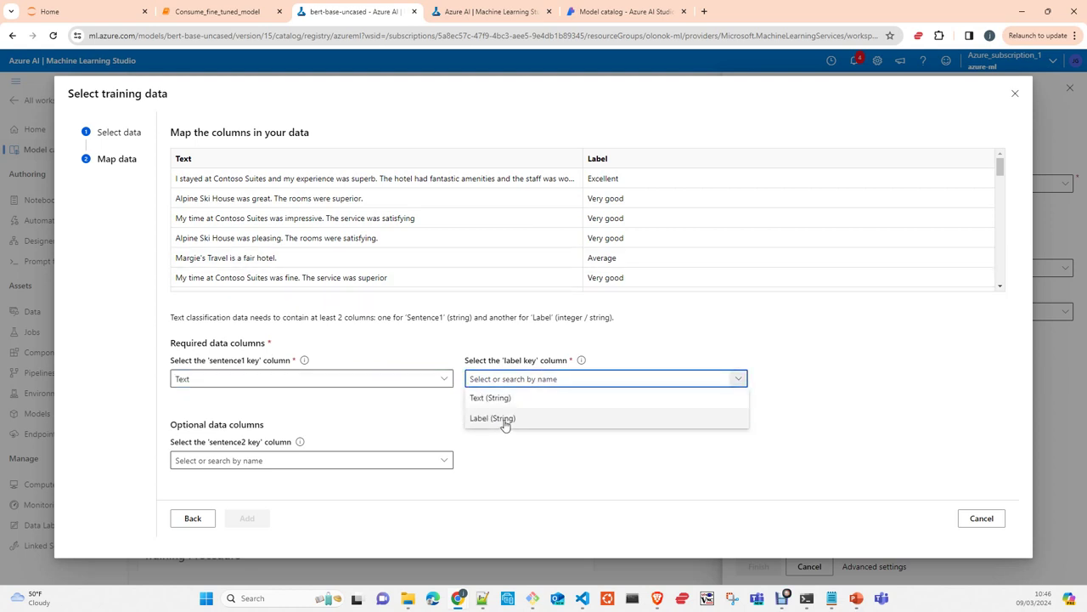
pyautogui.click(501, 418)
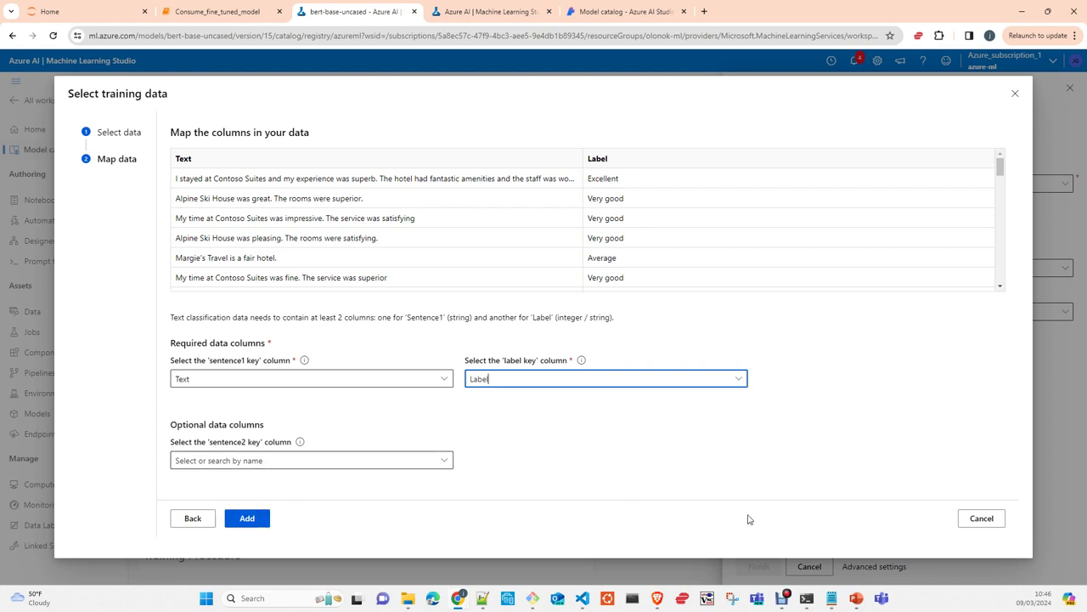
pyautogui.click(982, 522)
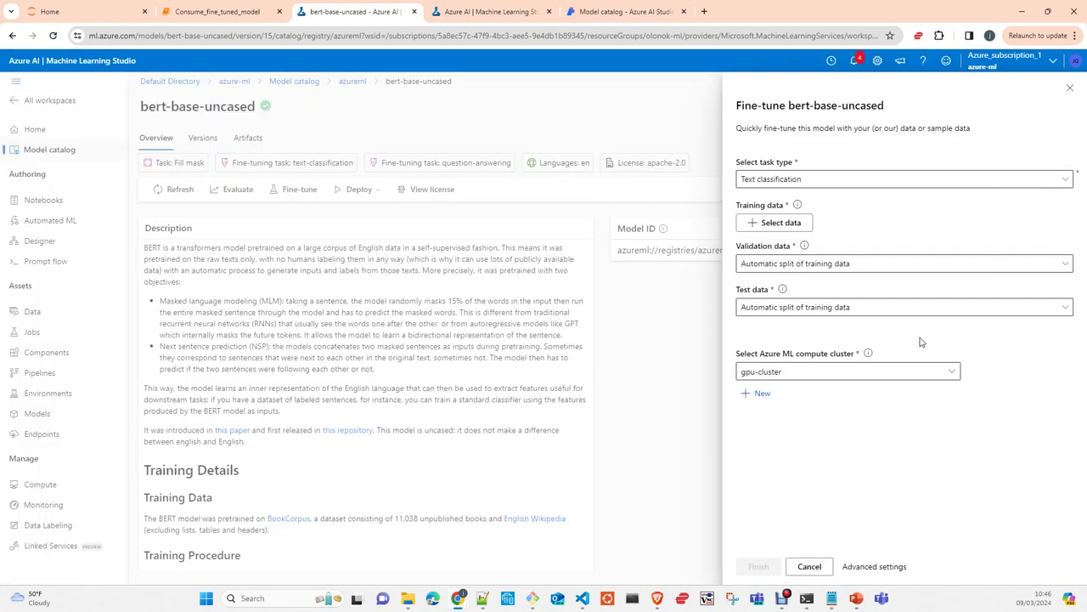
# Step: Reopen the training data selection and choose the existing hotel-reviews data asset
pyautogui.click(788, 224)
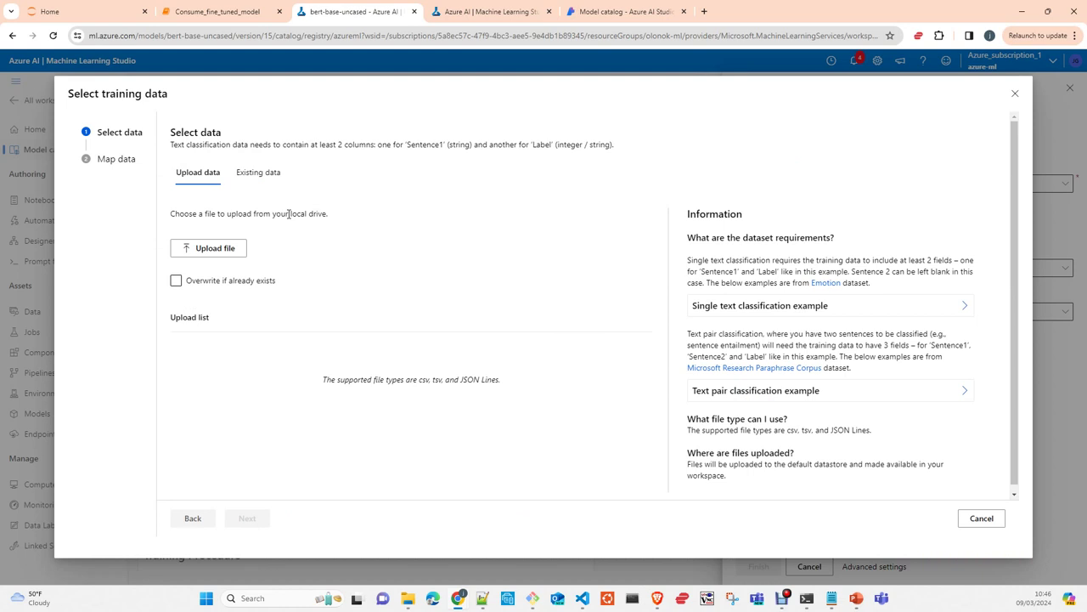
pyautogui.click(258, 173)
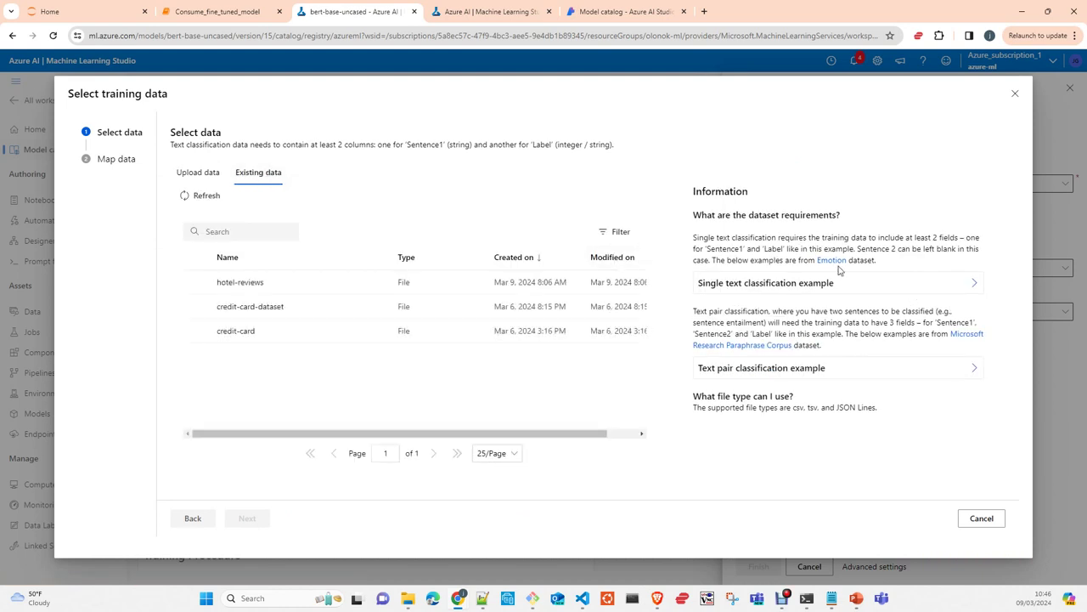
pyautogui.click(196, 282)
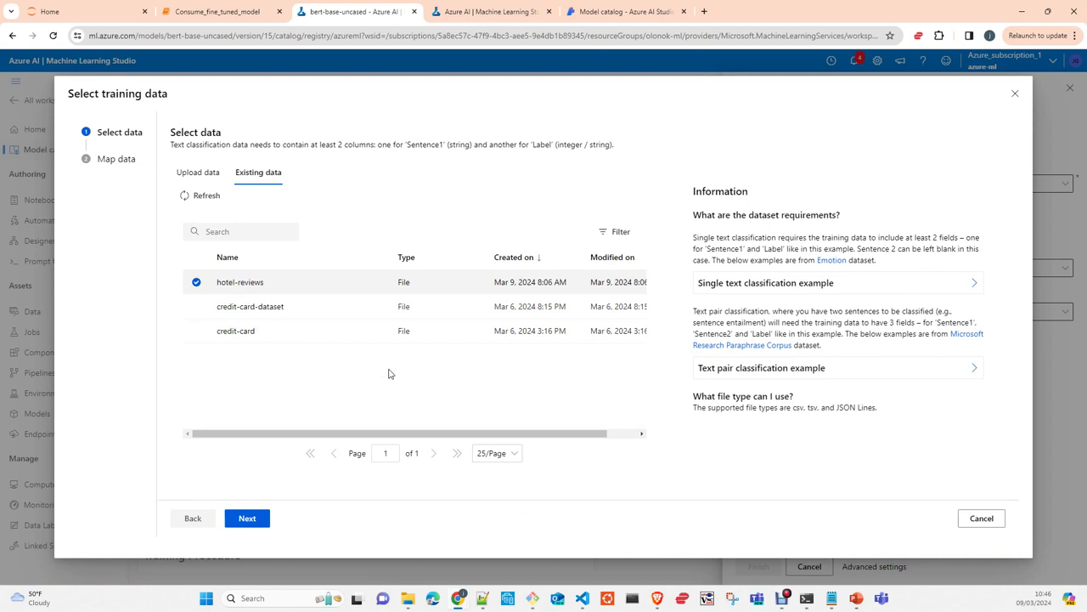
# Step: Open the azure-ml workspace in the other Machine Learning Studio browser tab and display its data assets
pyautogui.click(491, 11)
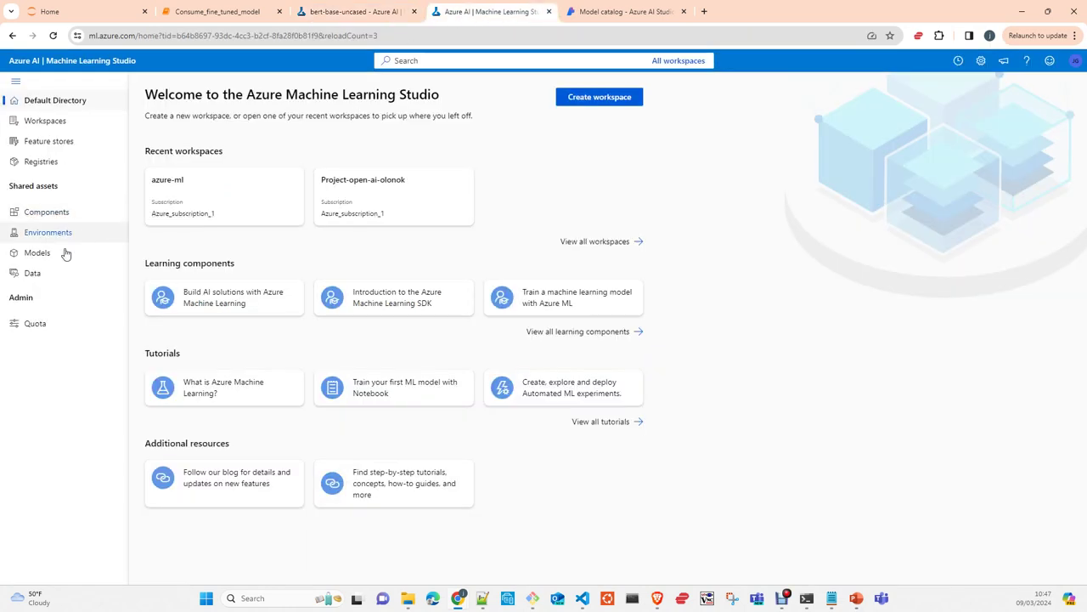
pyautogui.click(204, 200)
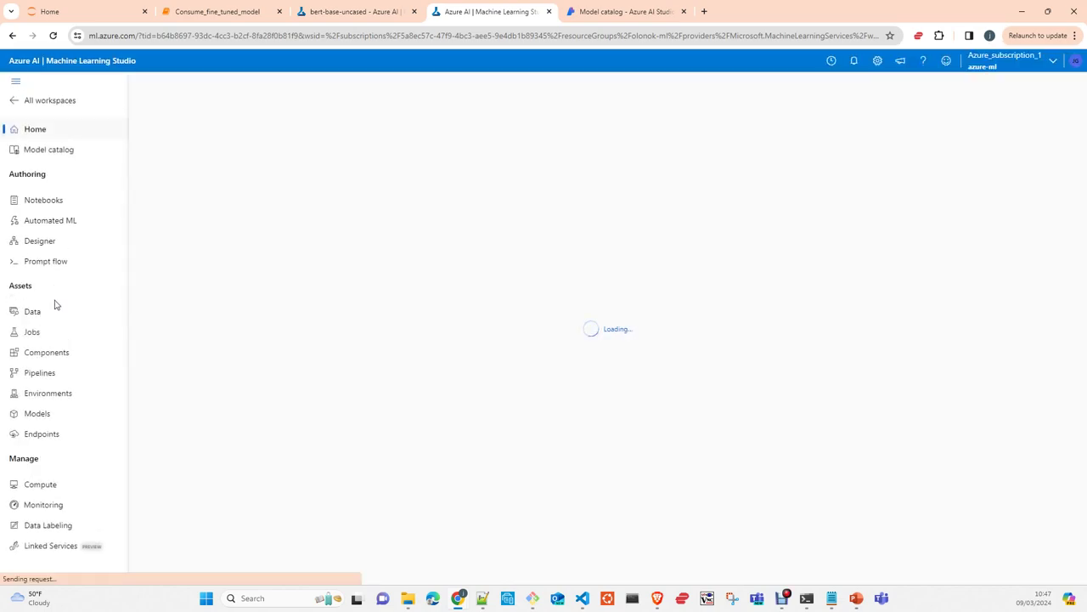
pyautogui.click(34, 313)
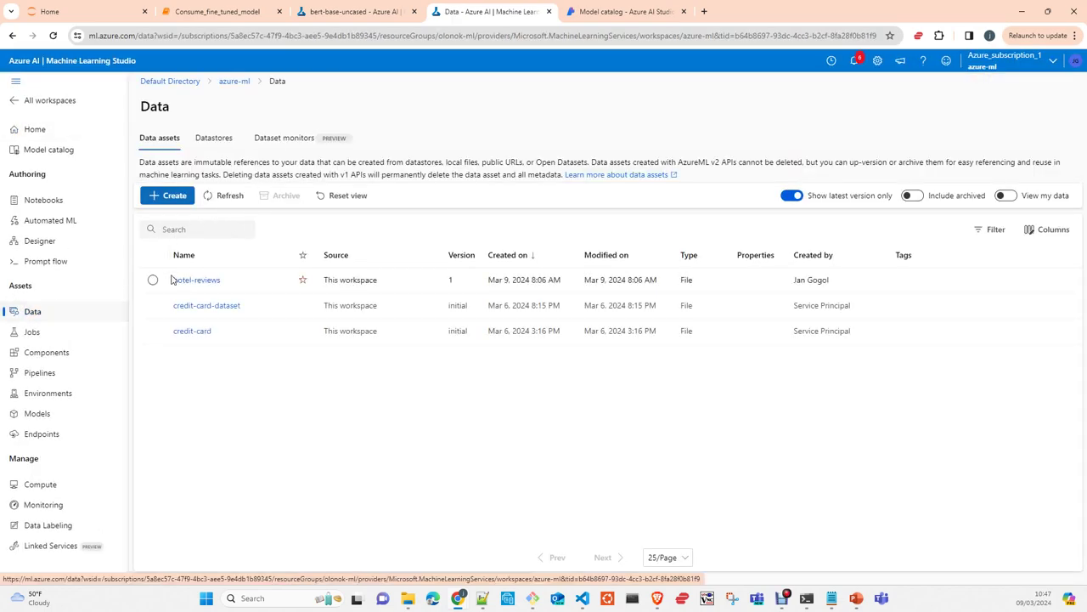
# Step: Start creating a data asset and name it reviews-hotels-2
pyautogui.click(168, 196)
pyautogui.click(443, 177)
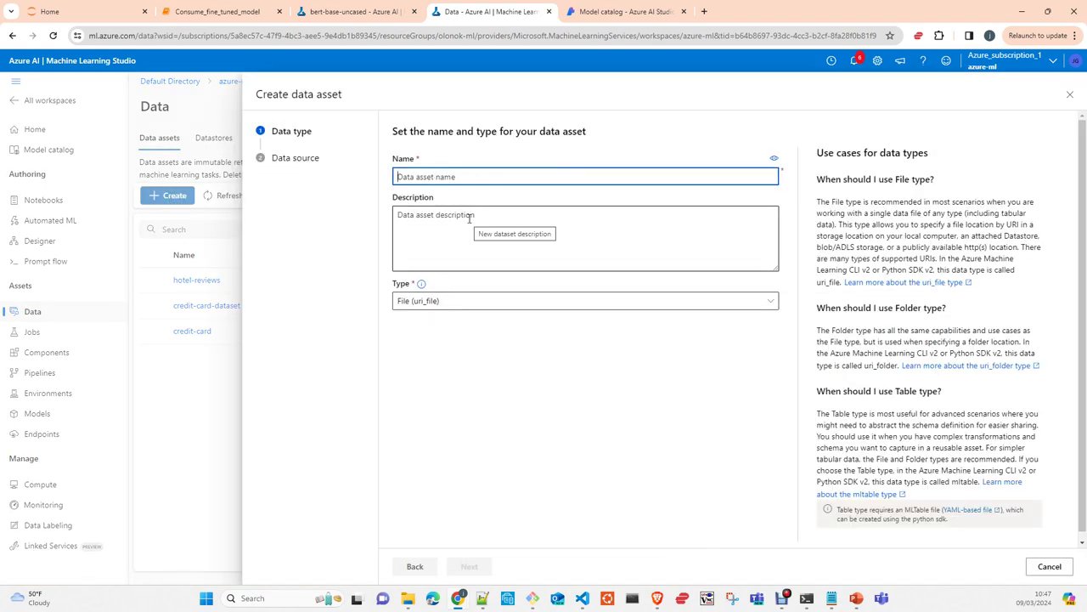
pyautogui.write('reviews')
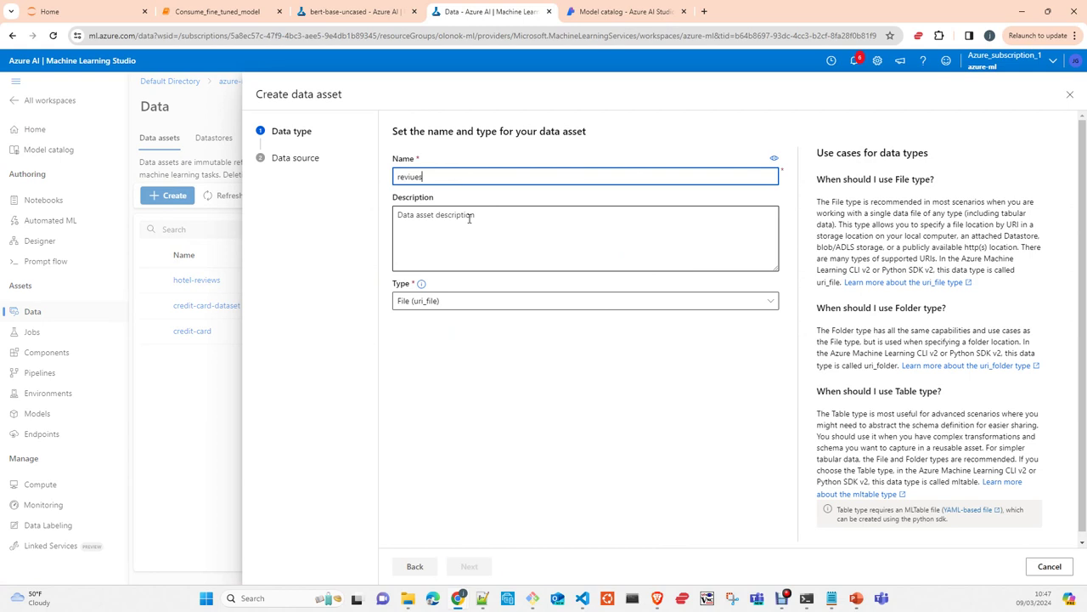
pyautogui.press('BackSpace')
pyautogui.press('BackSpace')
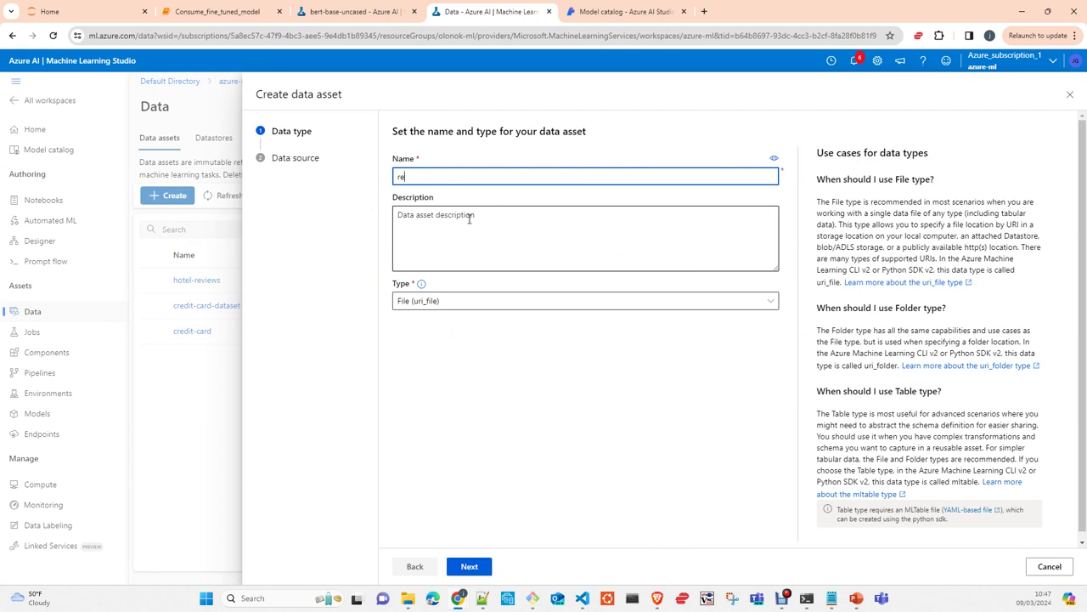
pyautogui.write('views-hotels-2')
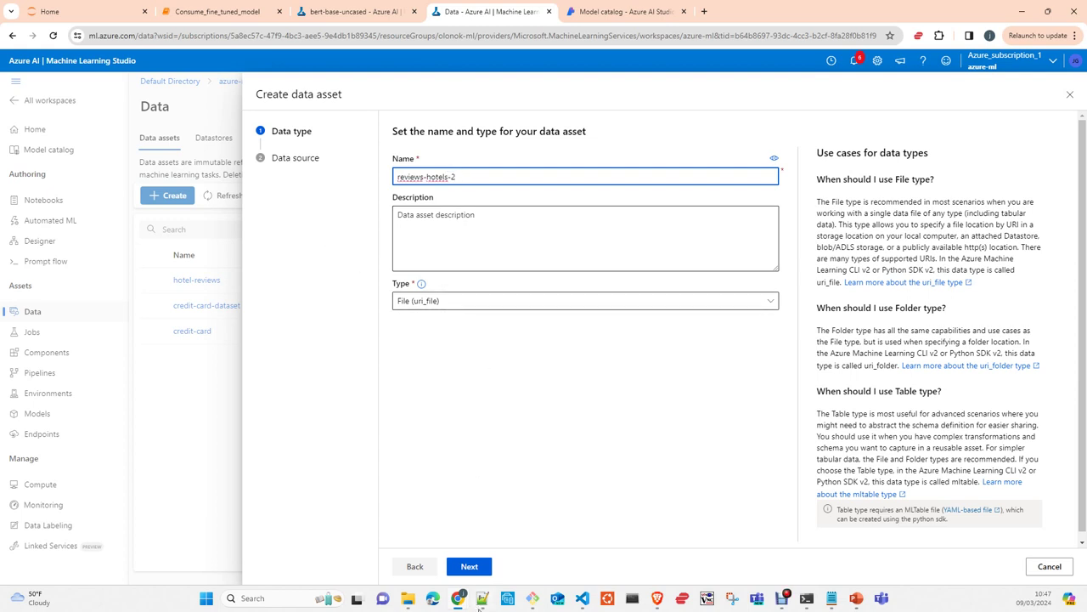
# Step: Choose local files as the data asset's source, continue to the datastore selection, and return to the bert-base-uncased training data selection
pyautogui.click(493, 566)
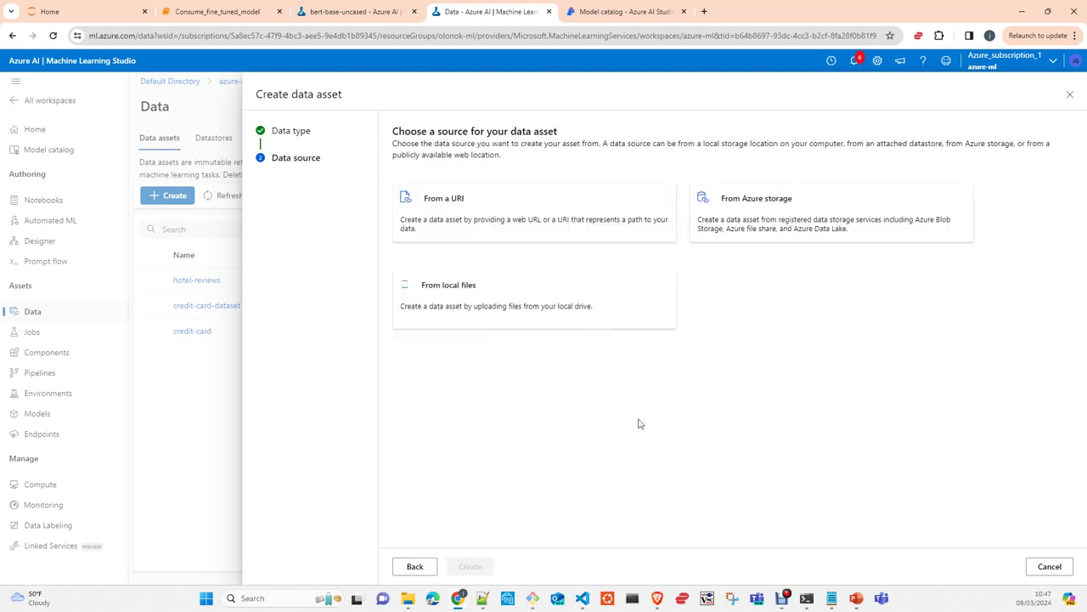
pyautogui.click(457, 295)
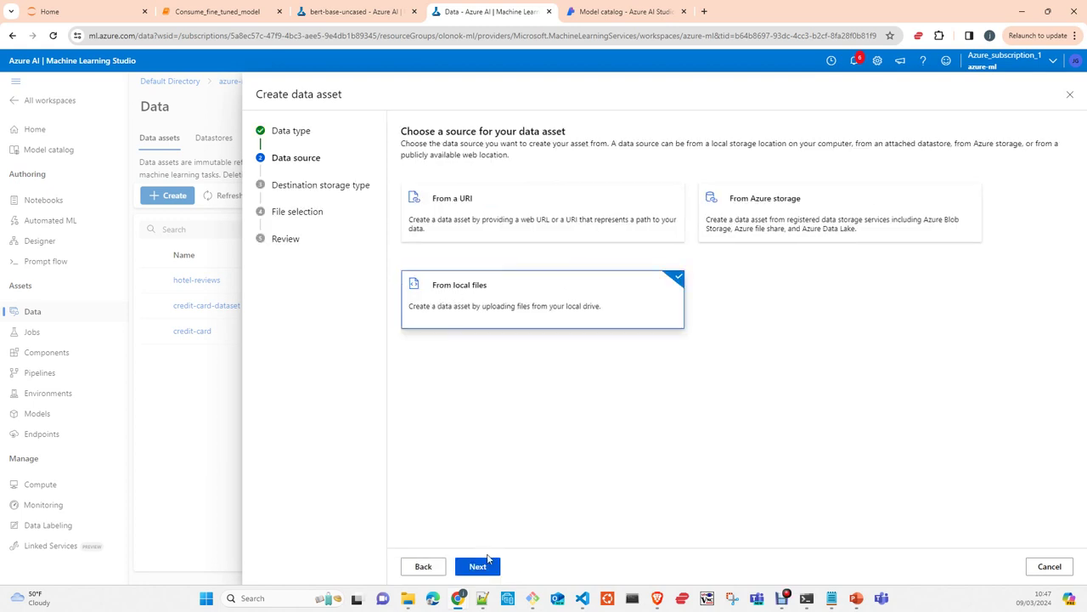
pyautogui.click(478, 566)
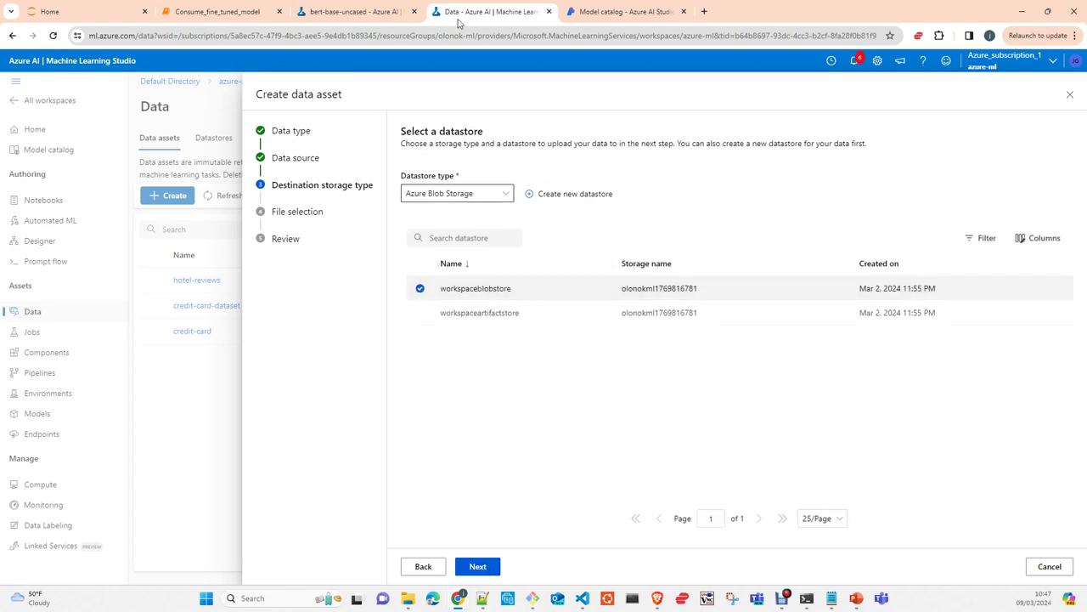
pyautogui.click(361, 12)
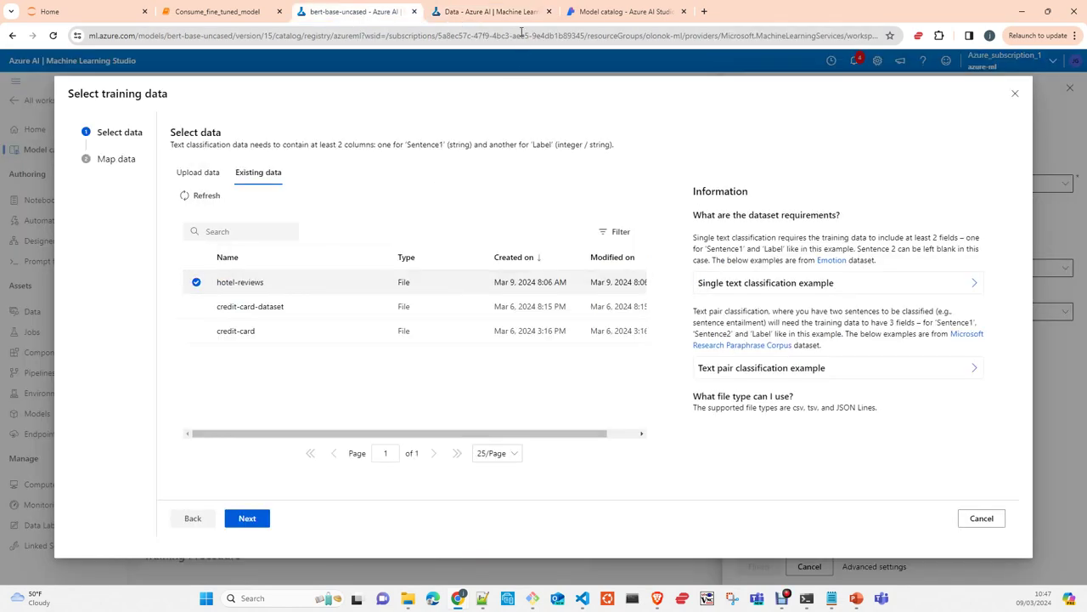
# Step: Return to the reviews-hotels-2 data asset setup and proceed with Azure Blob Storage and workspaceblobstore to the file selection
pyautogui.click(512, 12)
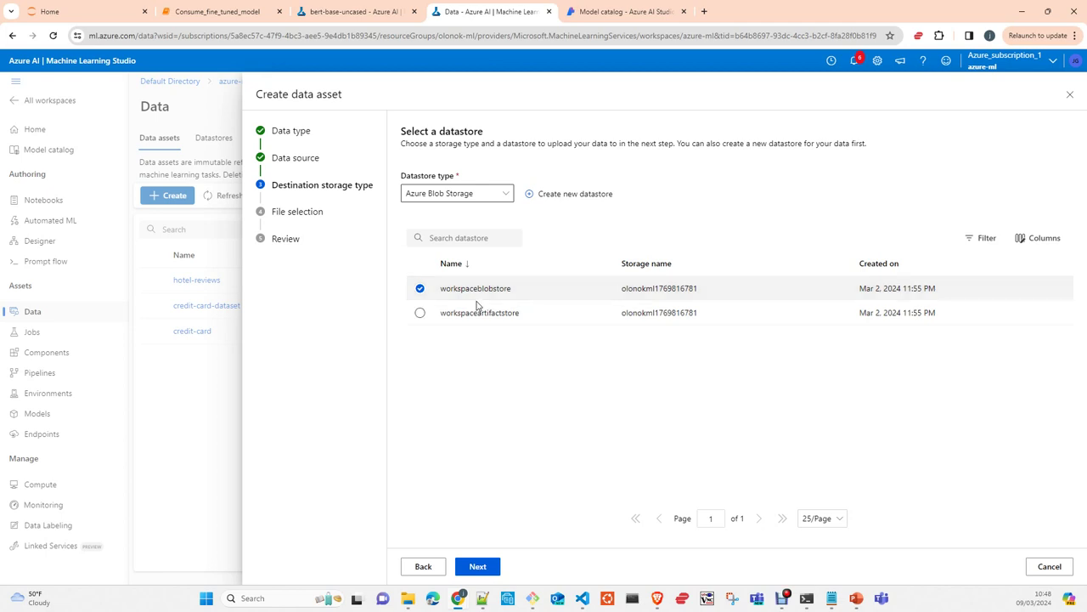
pyautogui.click(505, 194)
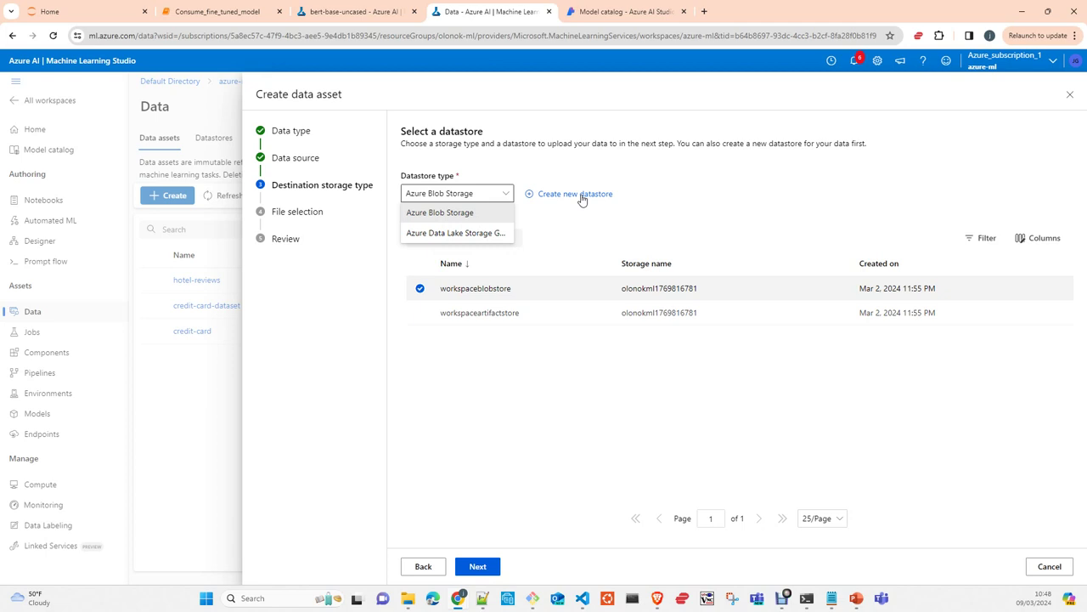
pyautogui.click(552, 403)
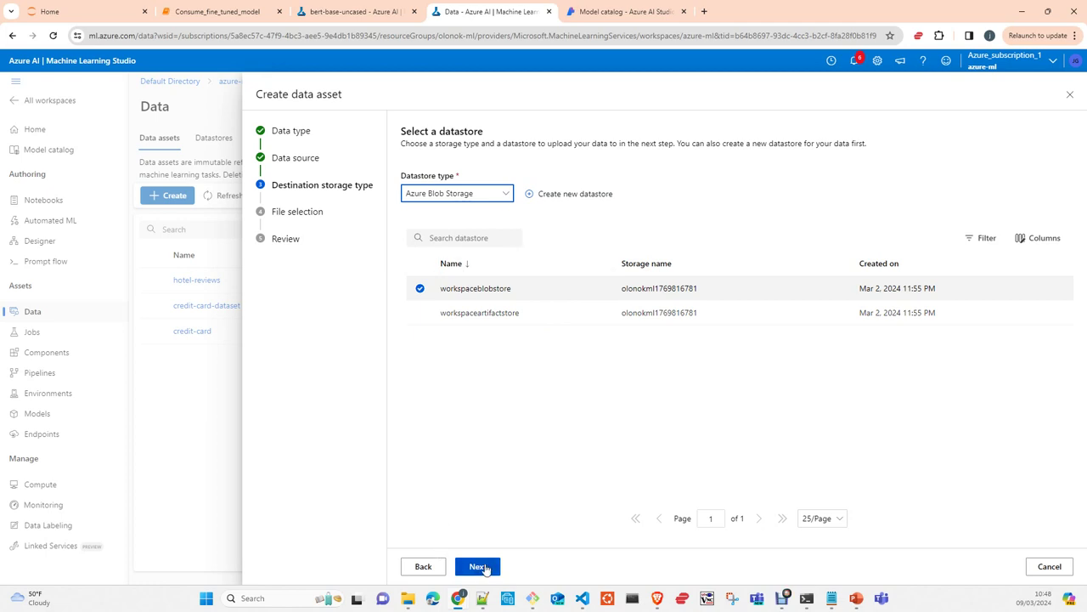
pyautogui.click(479, 566)
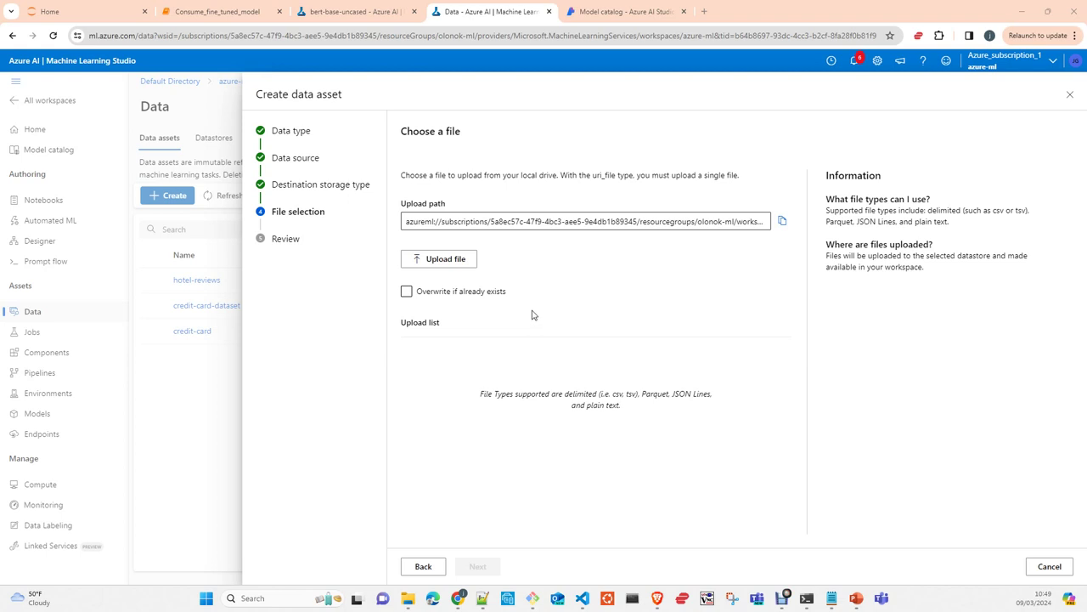
# Step: Upload hotel_reviews.csv from the local data folder and create the reviews-hotels-2 data asset
pyautogui.click(435, 262)
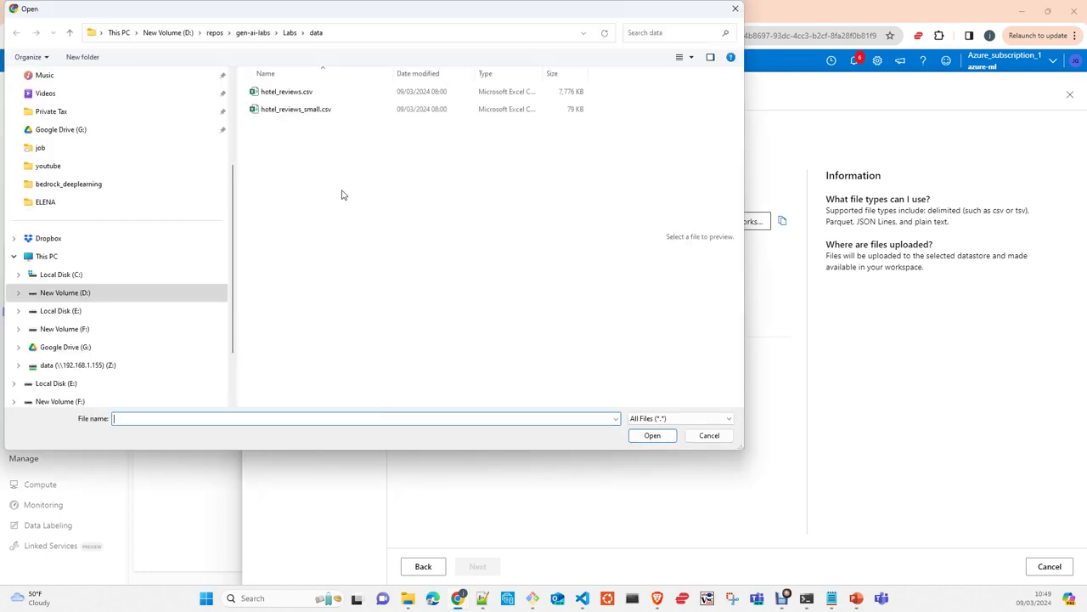
pyautogui.click(311, 93)
pyautogui.click(651, 435)
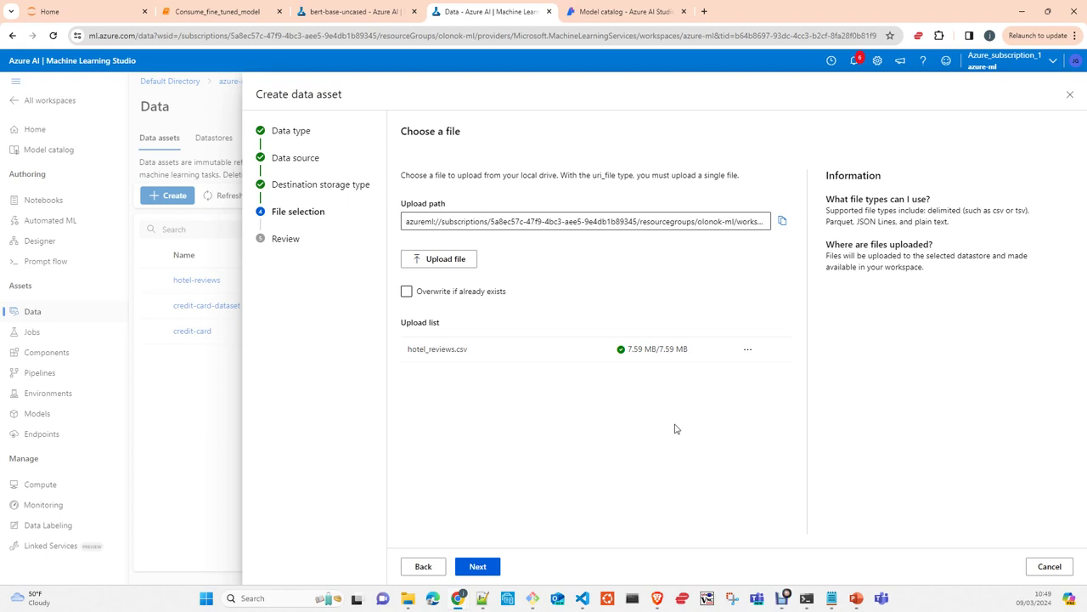
pyautogui.click(478, 566)
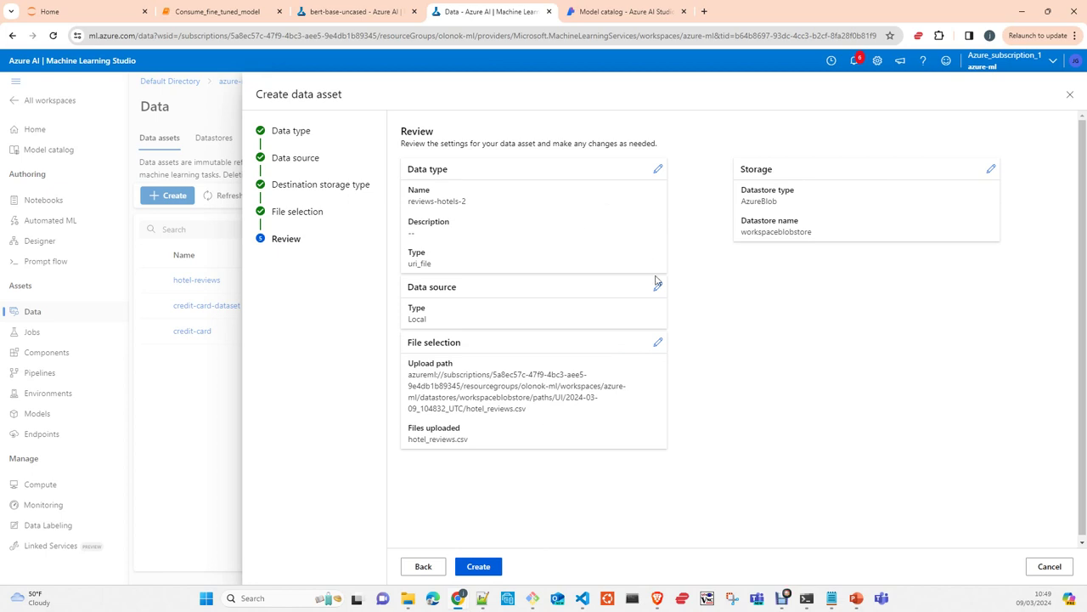
pyautogui.click(478, 567)
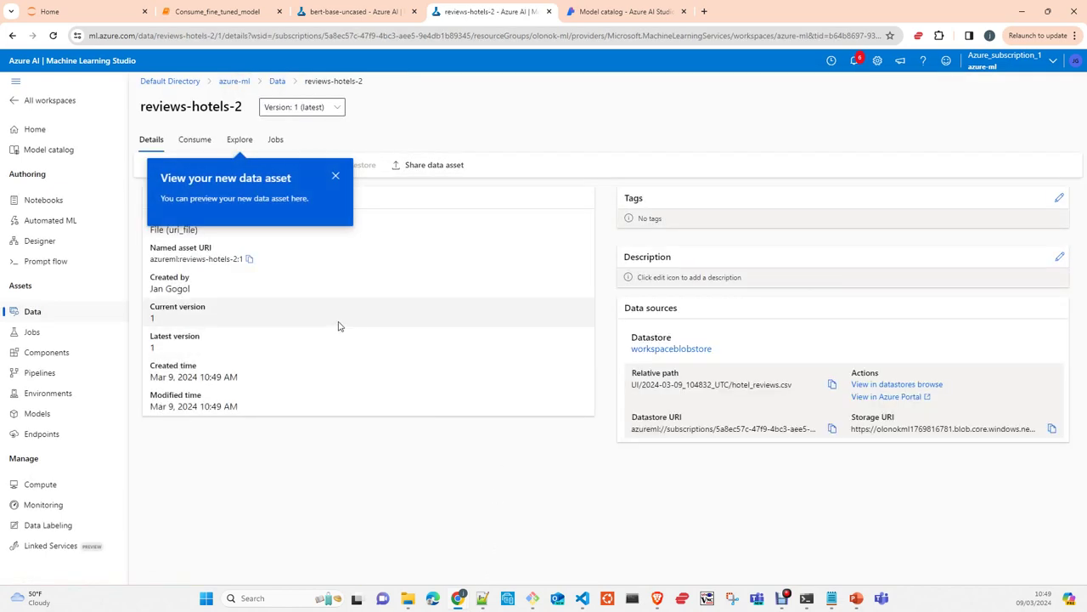
# Step: View the code for consuming the reviews-hotels-2 data asset, and return to the bert-base-uncased training data selection
pyautogui.click(338, 176)
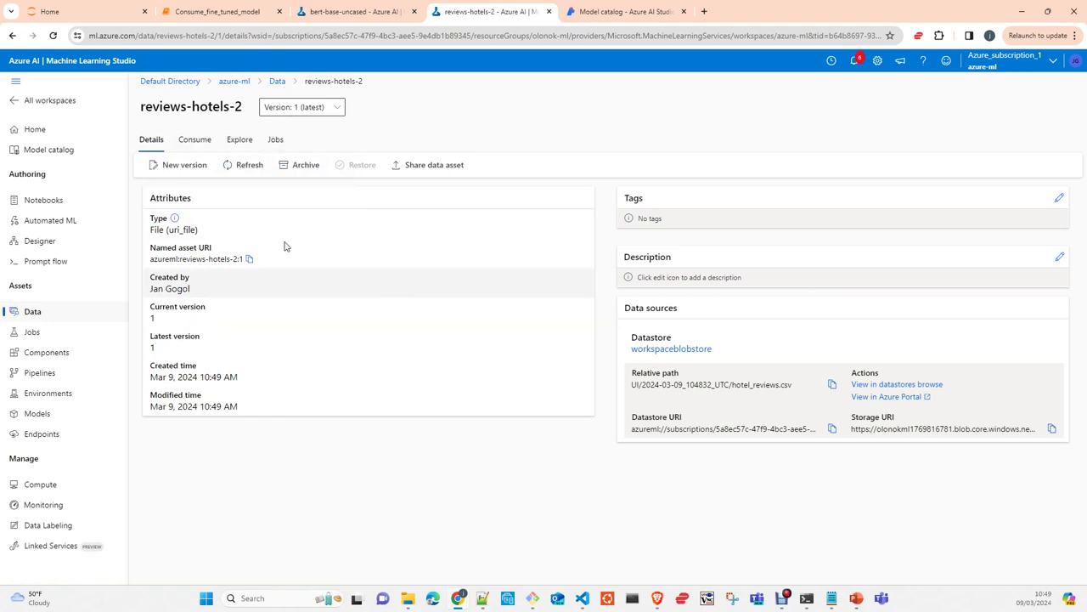
pyautogui.click(192, 139)
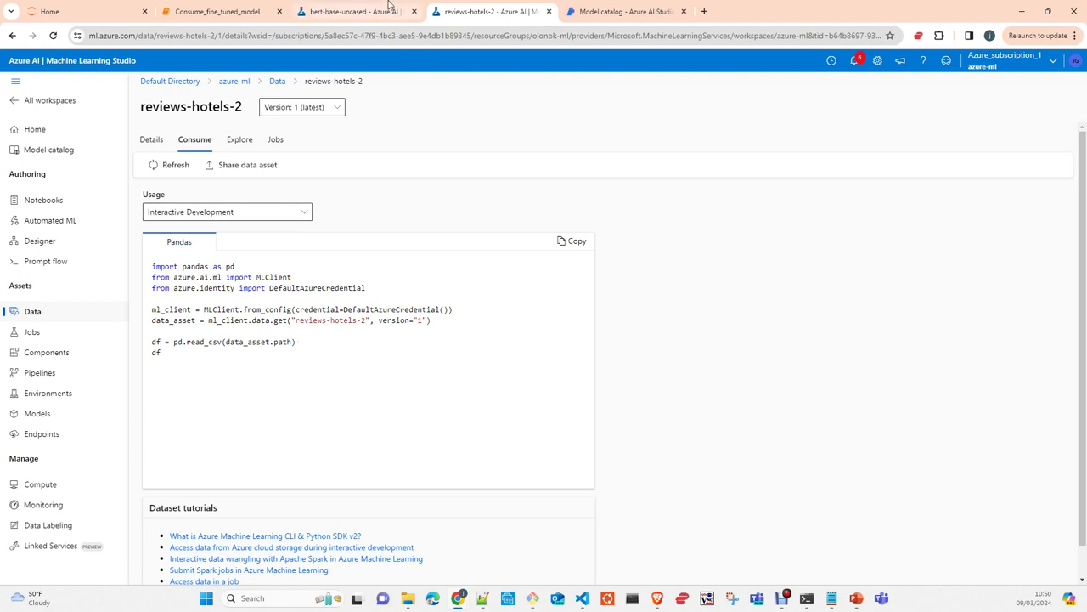
pyautogui.click(359, 11)
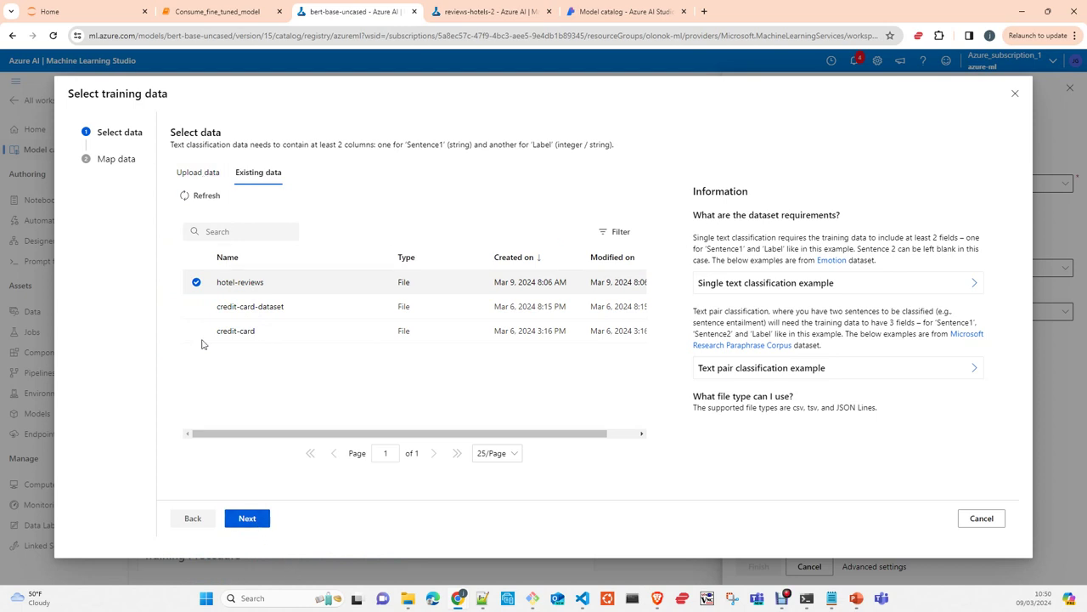
# Step: Map the hotel-reviews Text column to the sentence1 key and Label to the label key, and add it as training data
pyautogui.click(247, 520)
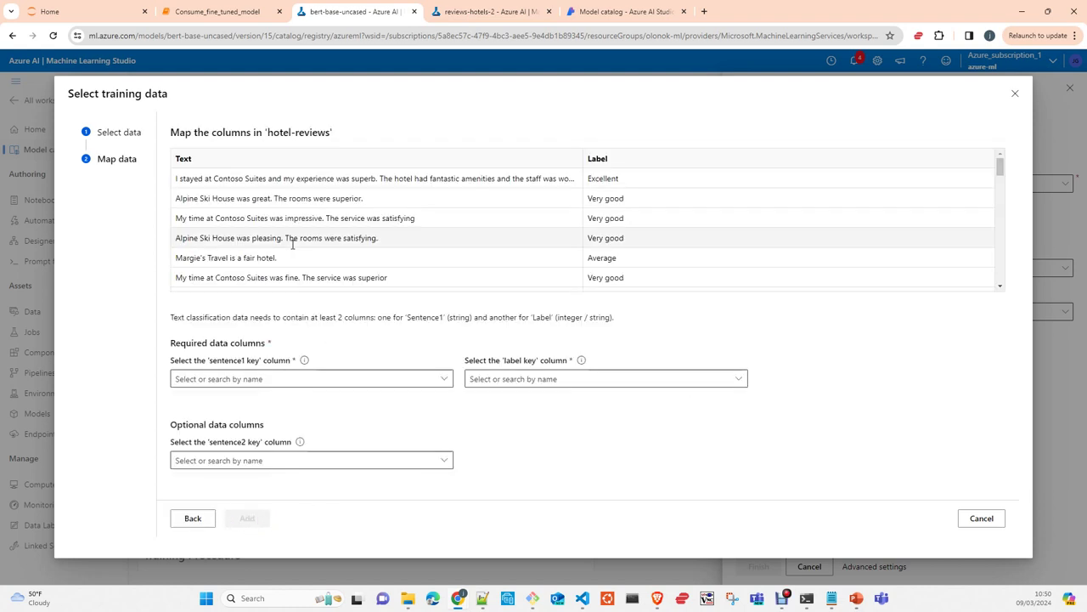
pyautogui.click(299, 380)
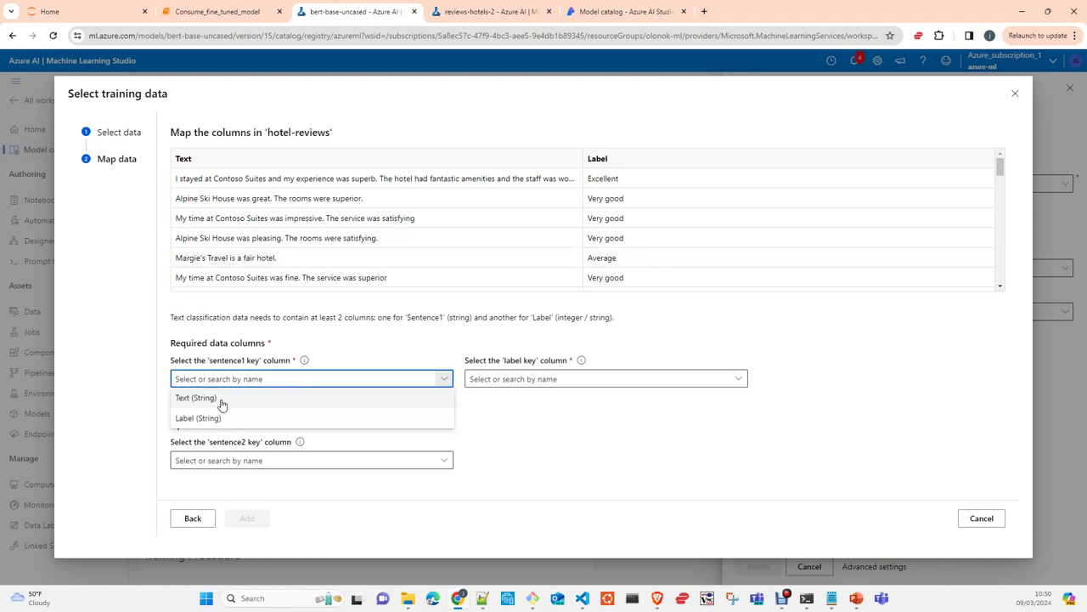
pyautogui.click(191, 397)
pyautogui.click(494, 380)
pyautogui.click(500, 418)
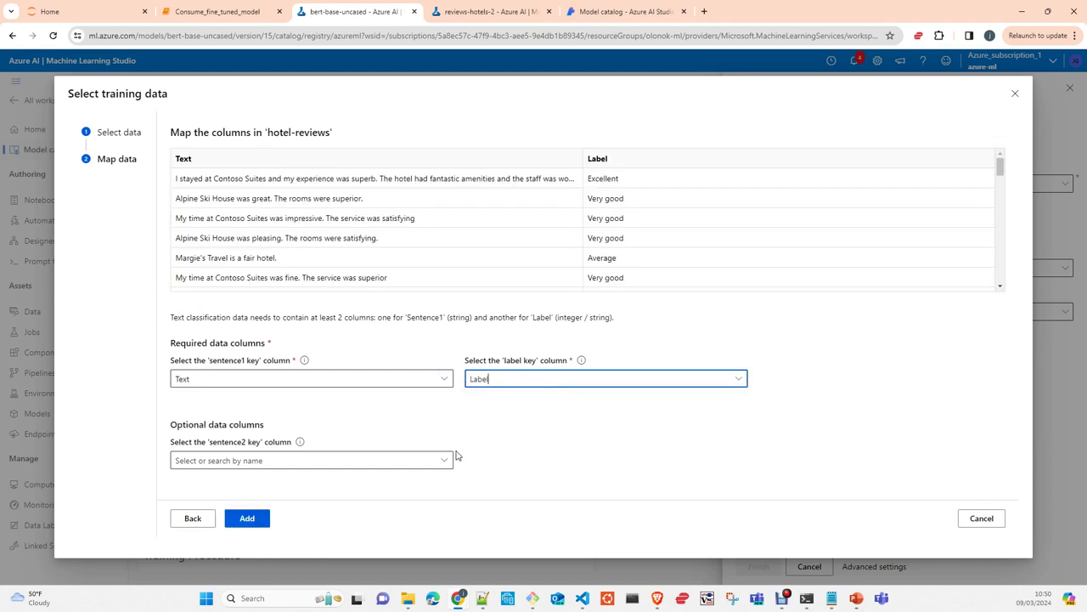
pyautogui.click(253, 519)
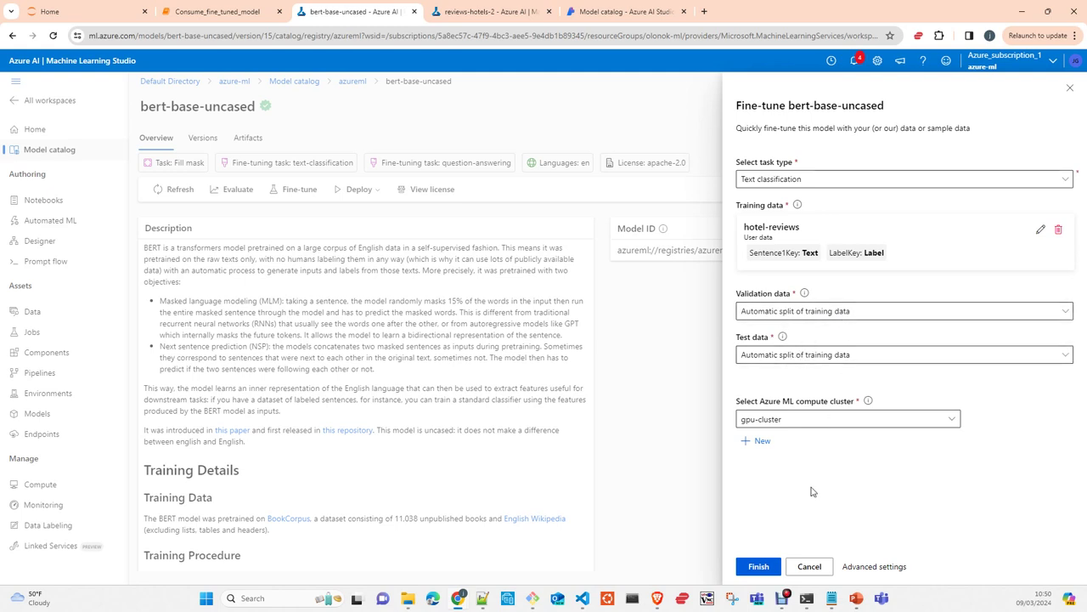
# Step: Open the fine-tuning job's advanced settings and accept the basic and task settings to reach the task parameters
pyautogui.click(875, 568)
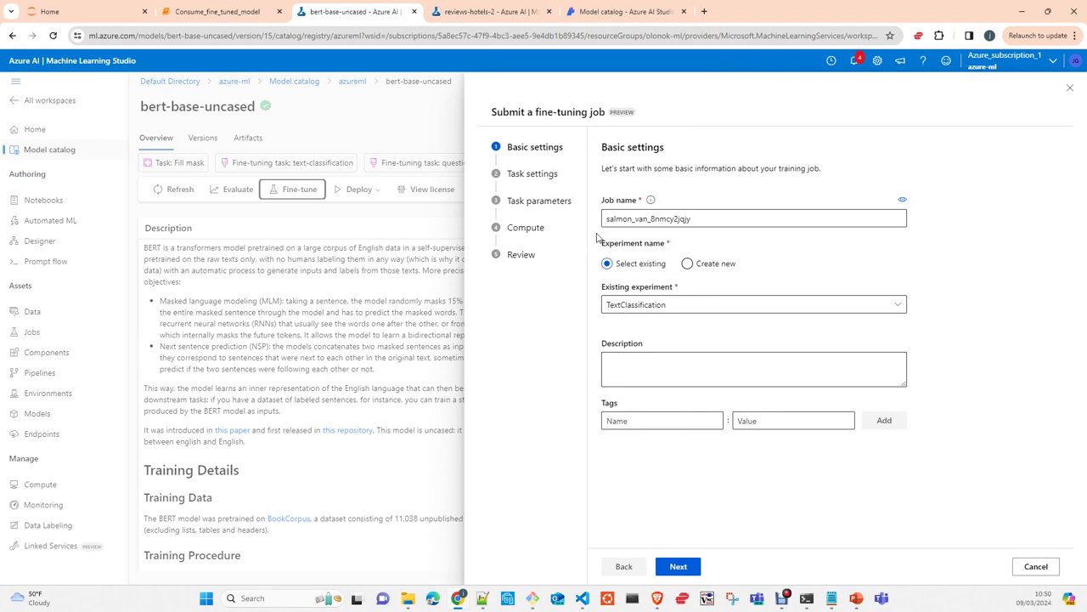
pyautogui.click(678, 566)
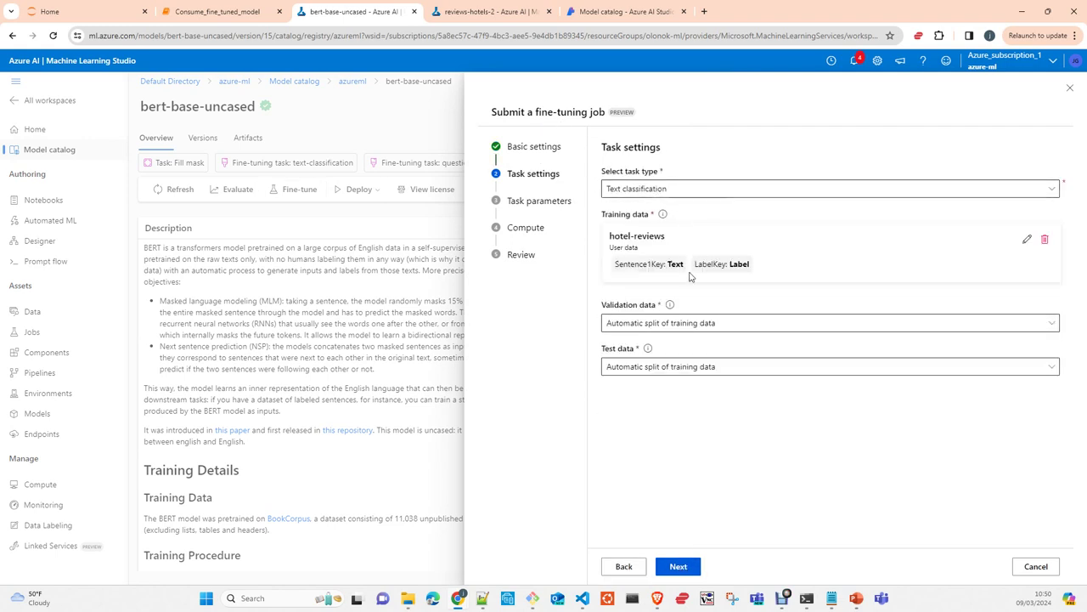
pyautogui.click(680, 567)
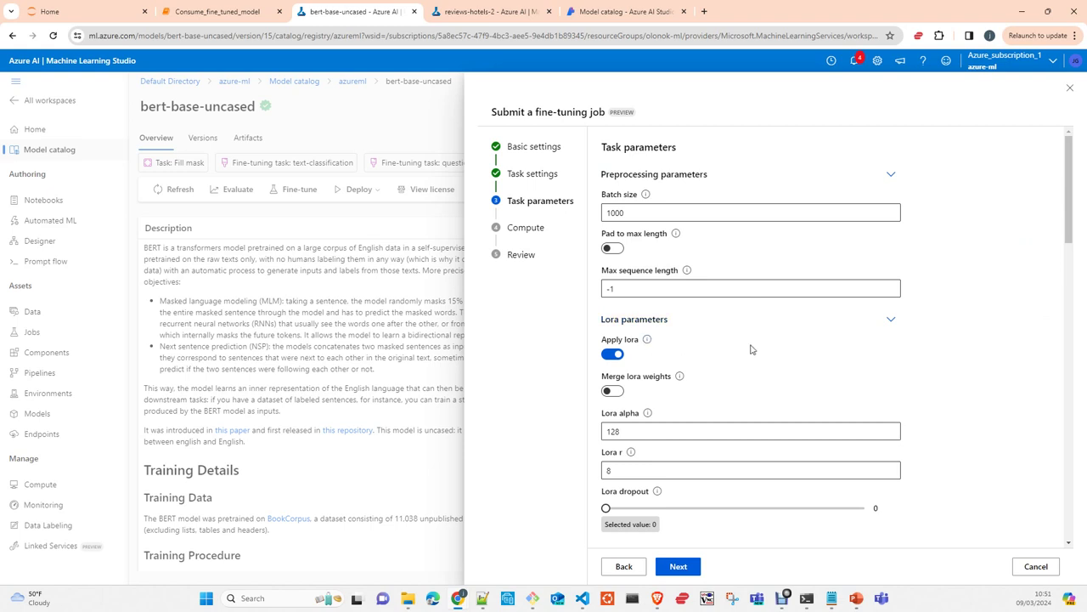
# Step: Examine the job's task parameters, from the preprocessing, Lora and training settings through DeepSpeed, optimizer and miscellaneous options
pyautogui.scroll(-1, 751, 348)
pyautogui.scroll(1, 751, 348)
pyautogui.scroll(-2, 943, 338)
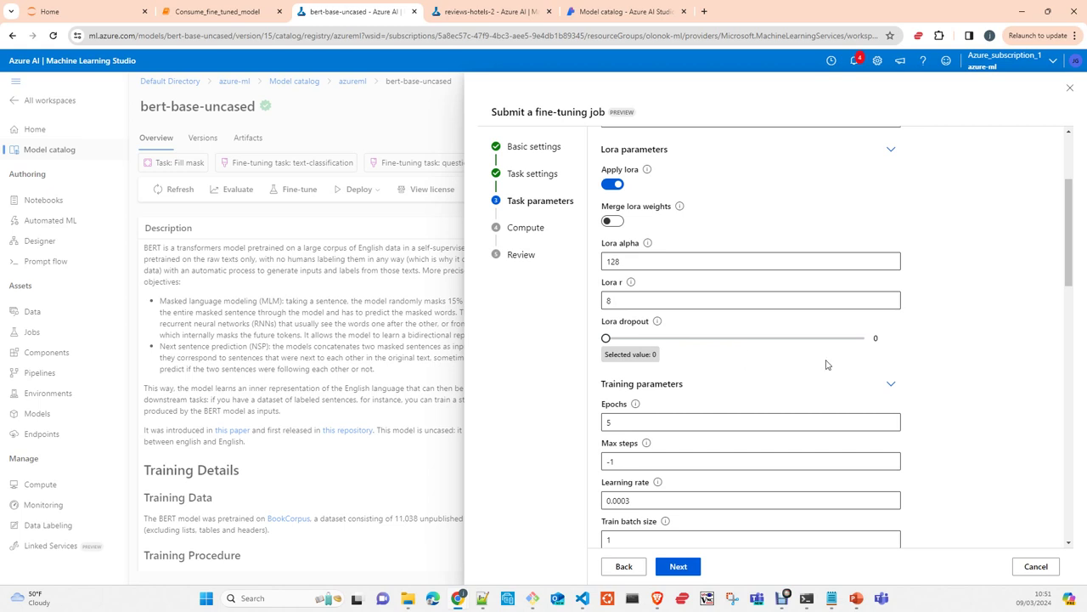
pyautogui.scroll(-2, 957, 385)
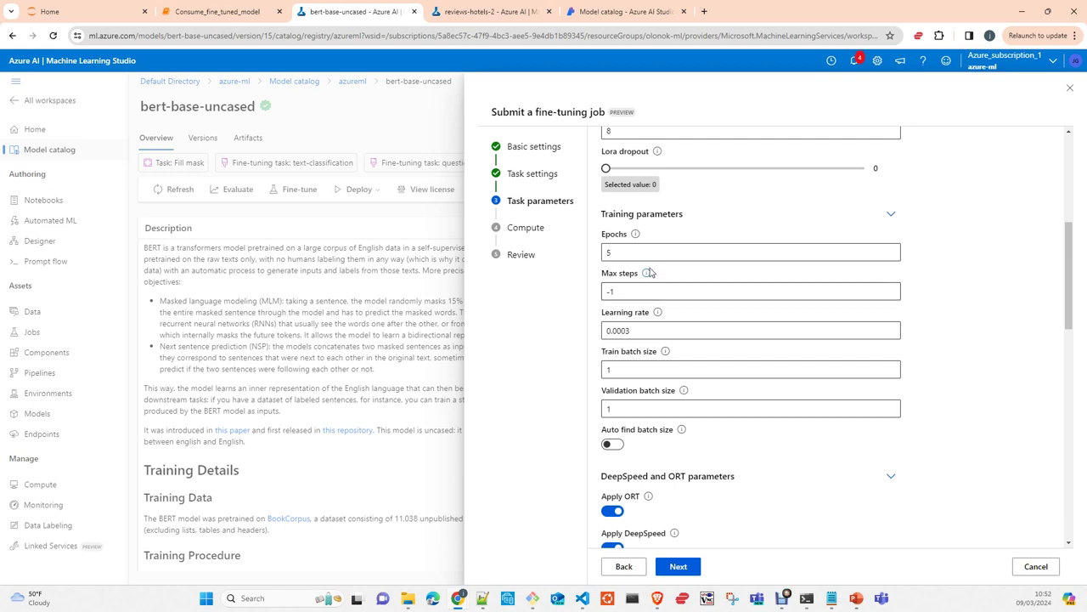
pyautogui.scroll(-3, 903, 382)
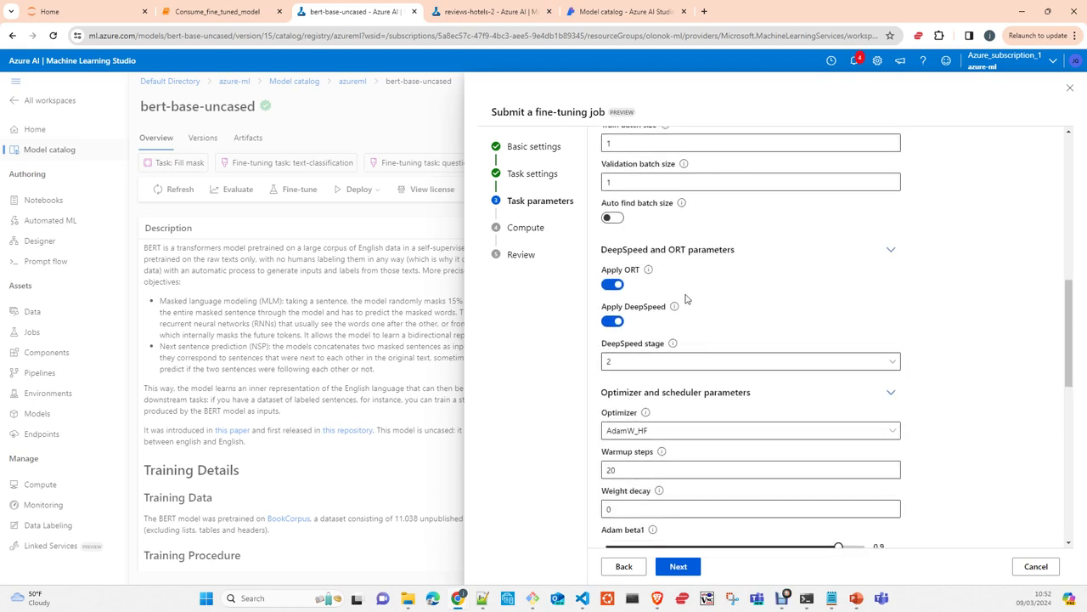
pyautogui.scroll(-1, 715, 287)
pyautogui.scroll(-1, 716, 286)
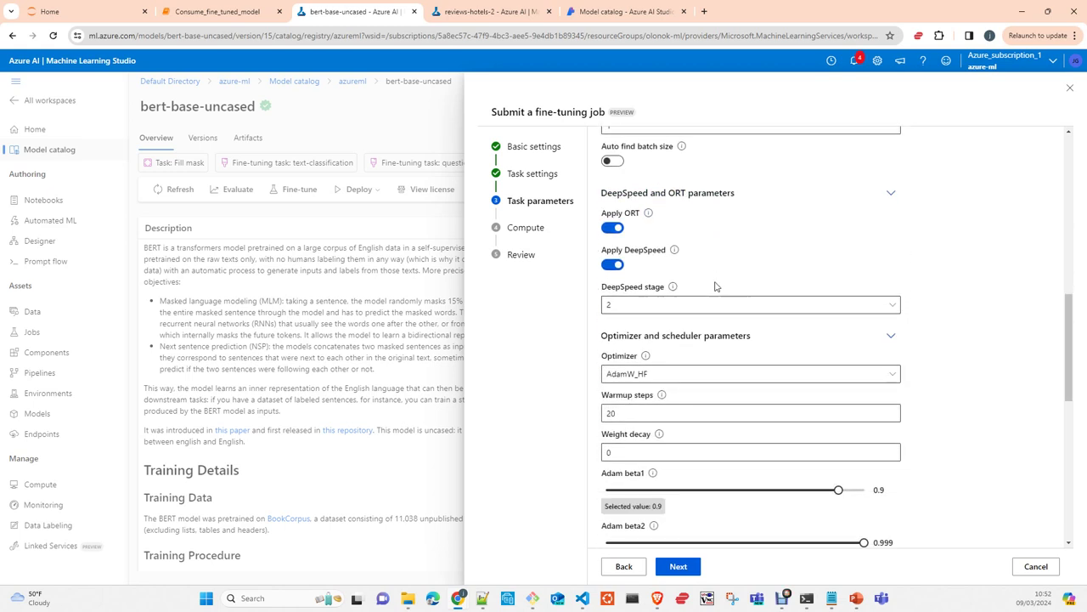
pyautogui.scroll(-2, 645, 319)
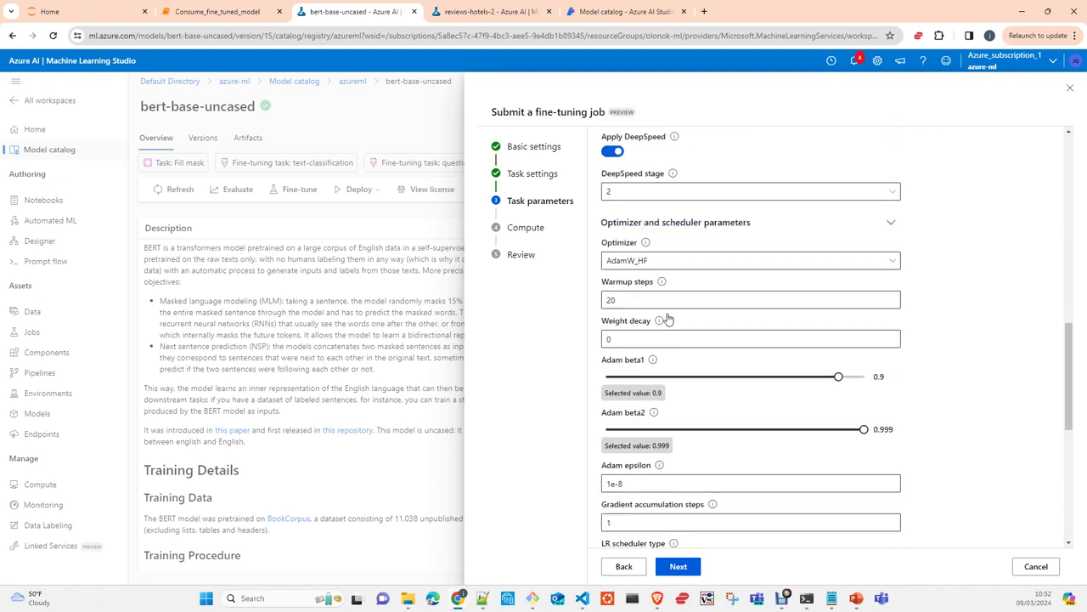
pyautogui.scroll(-2, 711, 249)
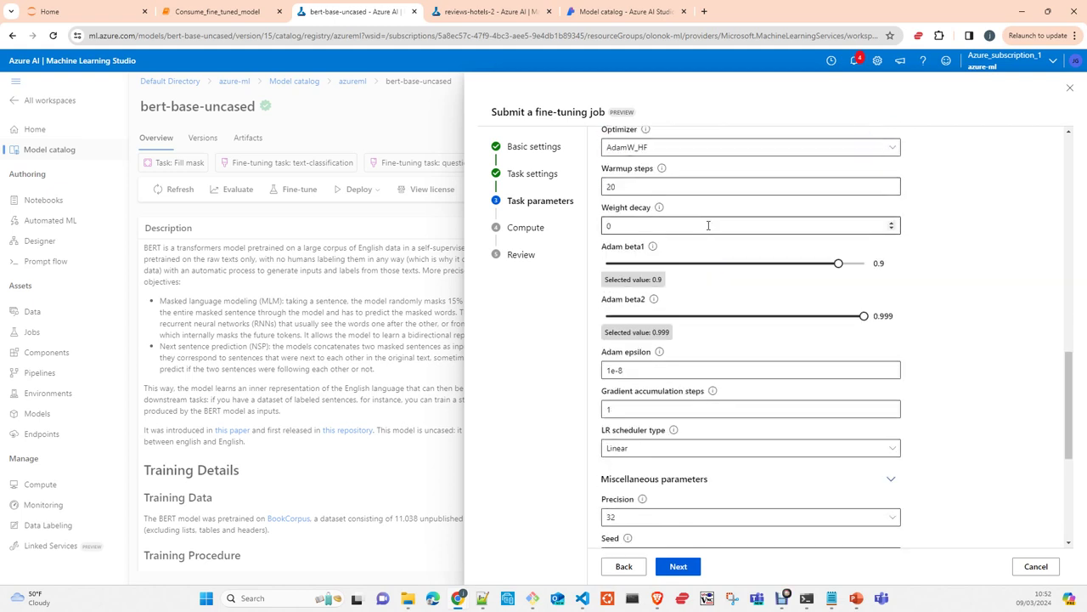
pyautogui.scroll(1, 704, 223)
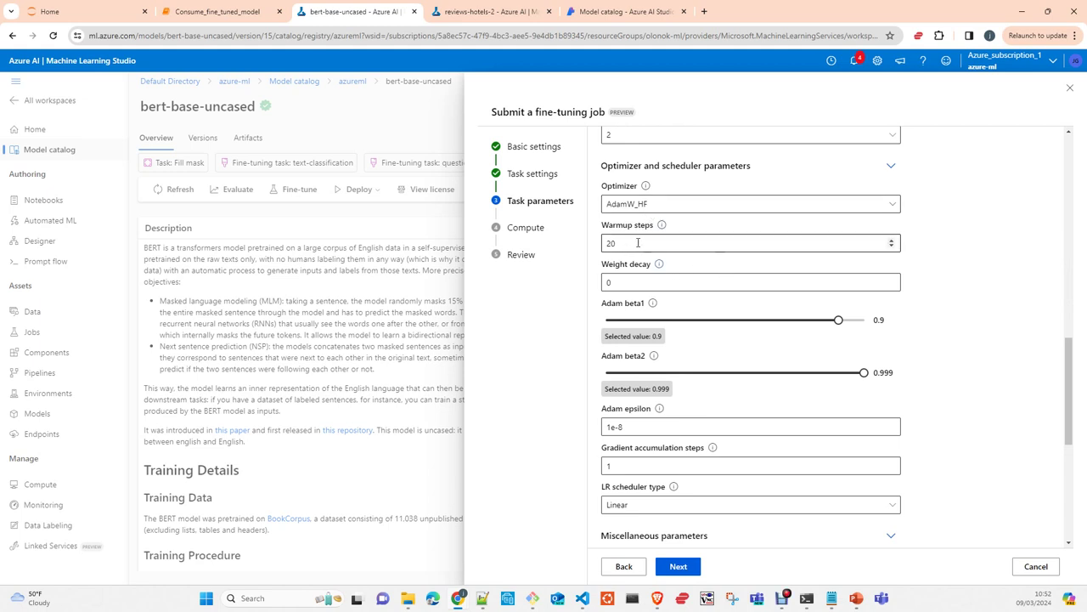
pyautogui.scroll(-2, 712, 282)
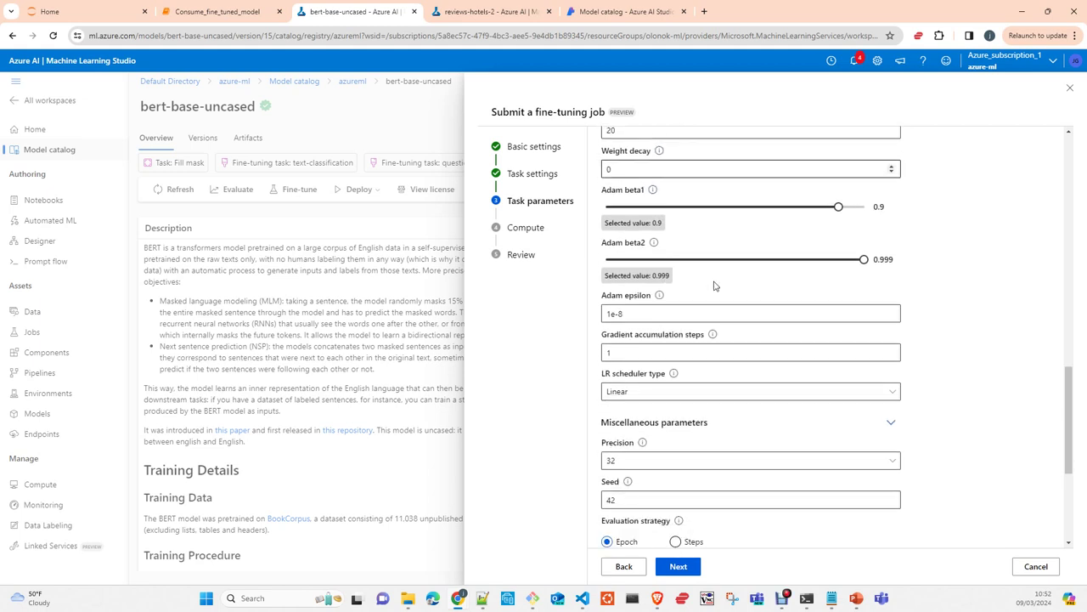
pyautogui.scroll(-1, 700, 234)
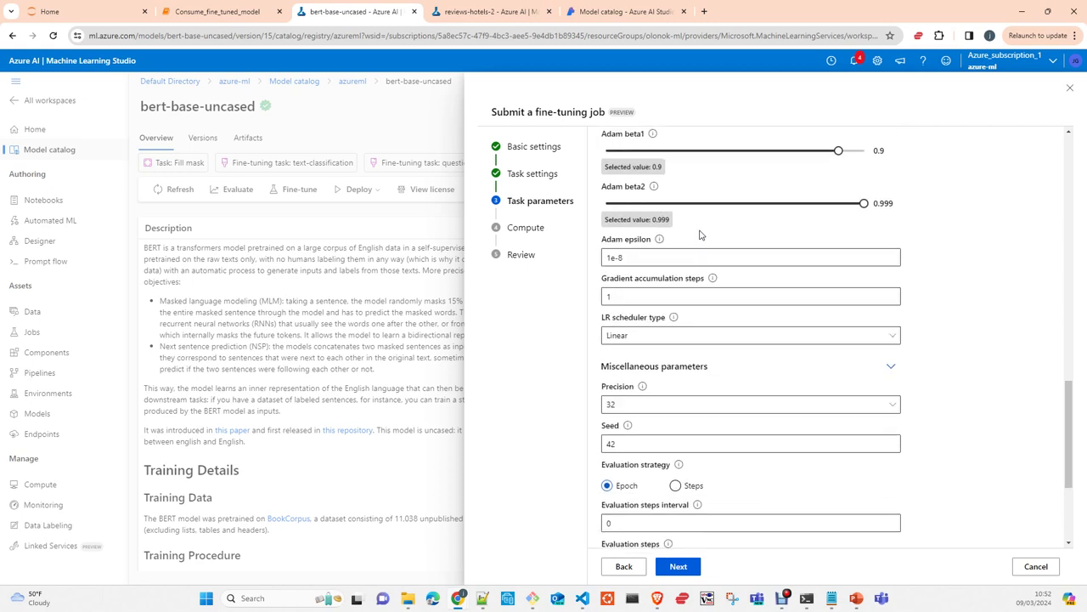
pyautogui.scroll(-2, 807, 280)
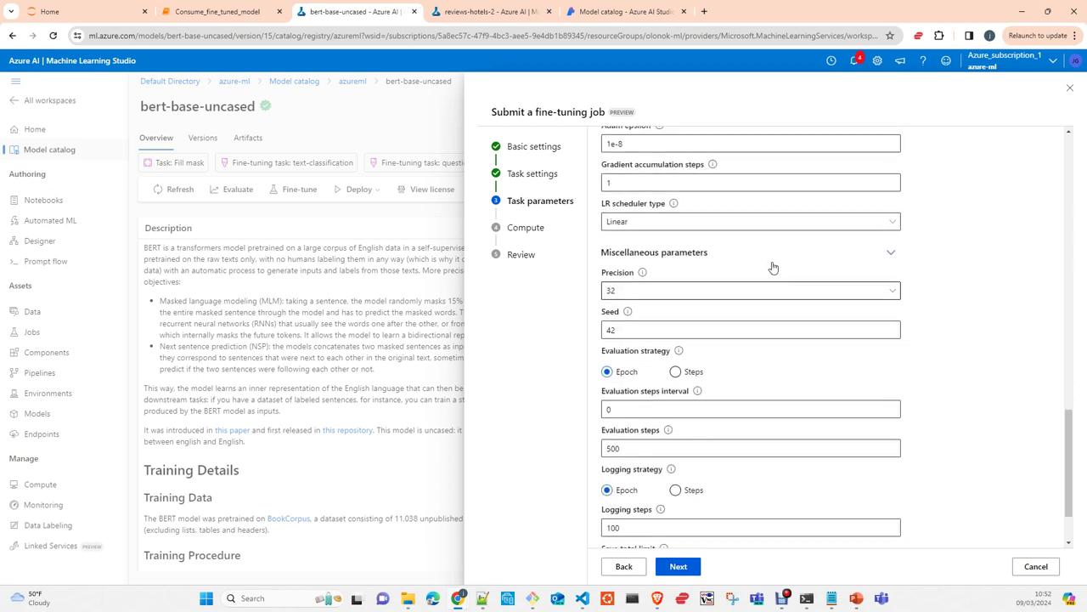
pyautogui.scroll(-2, 642, 277)
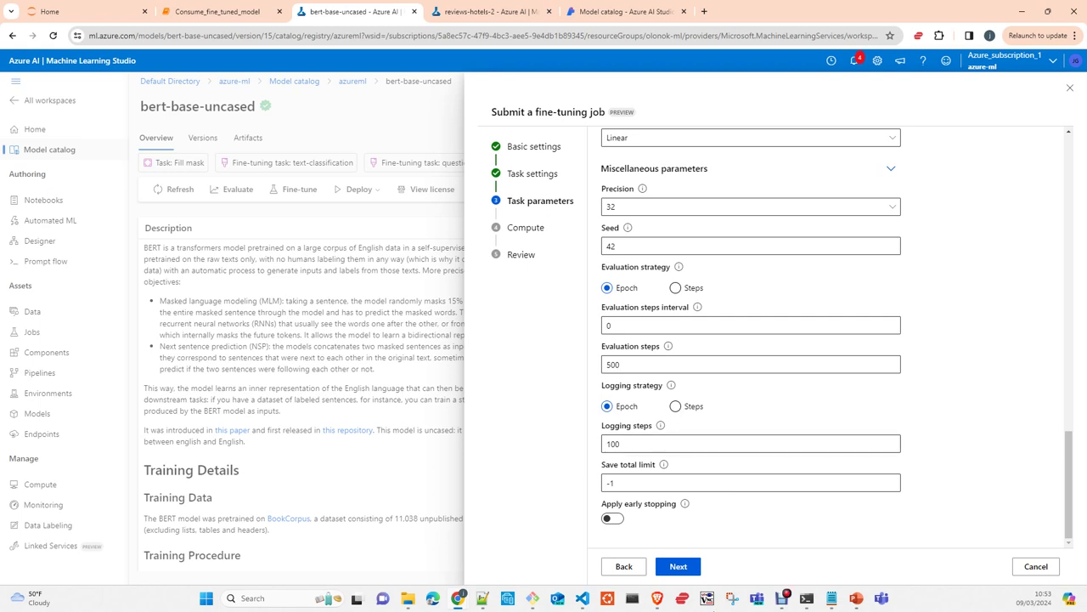
# Step: Accept the task parameters and the gpu-cluster compute, and submit the fine-tuning job
pyautogui.click(679, 566)
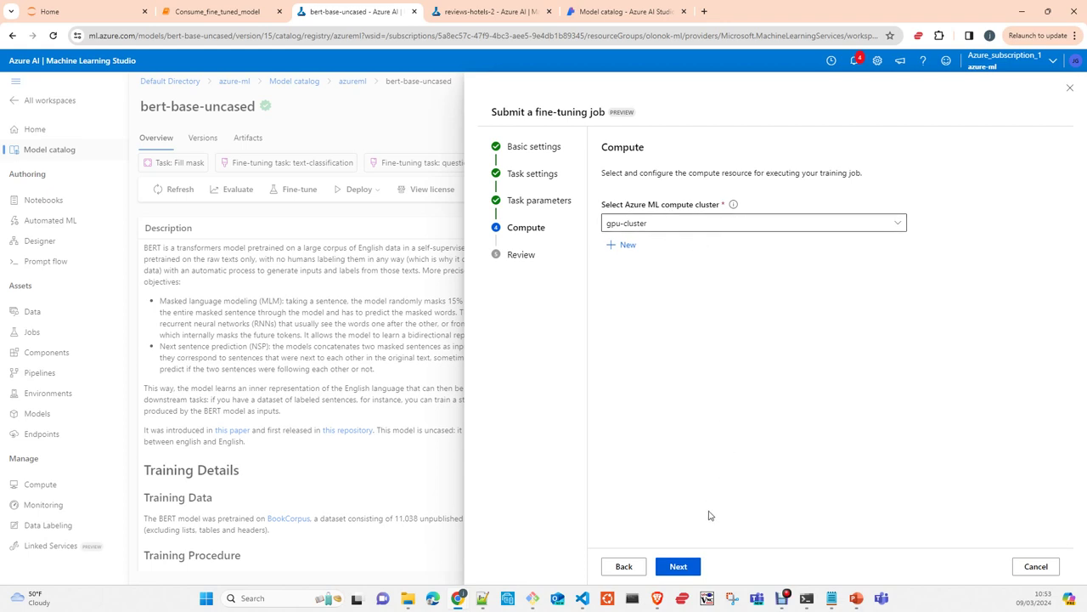
pyautogui.click(684, 567)
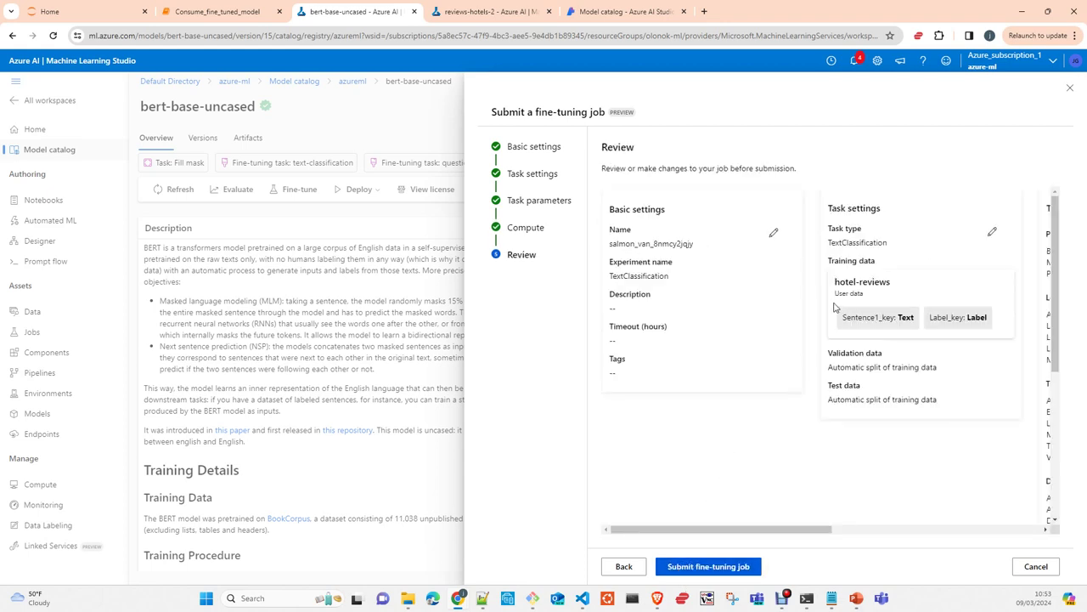
pyautogui.click(723, 568)
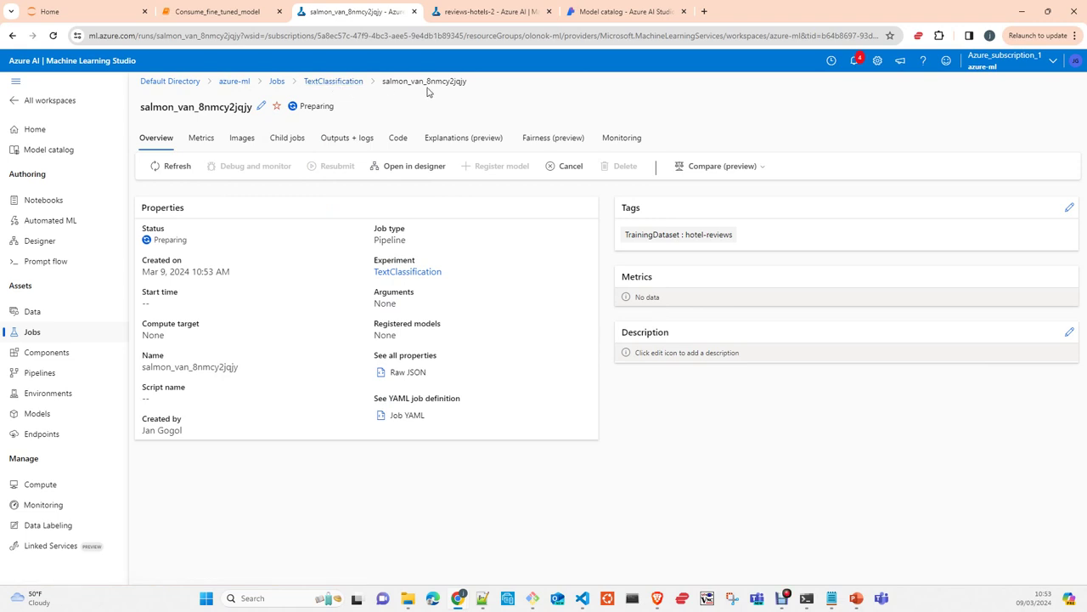
# Step: Open the Finetune step among the submitted job's child jobs and display its own child jobs
pyautogui.click(288, 141)
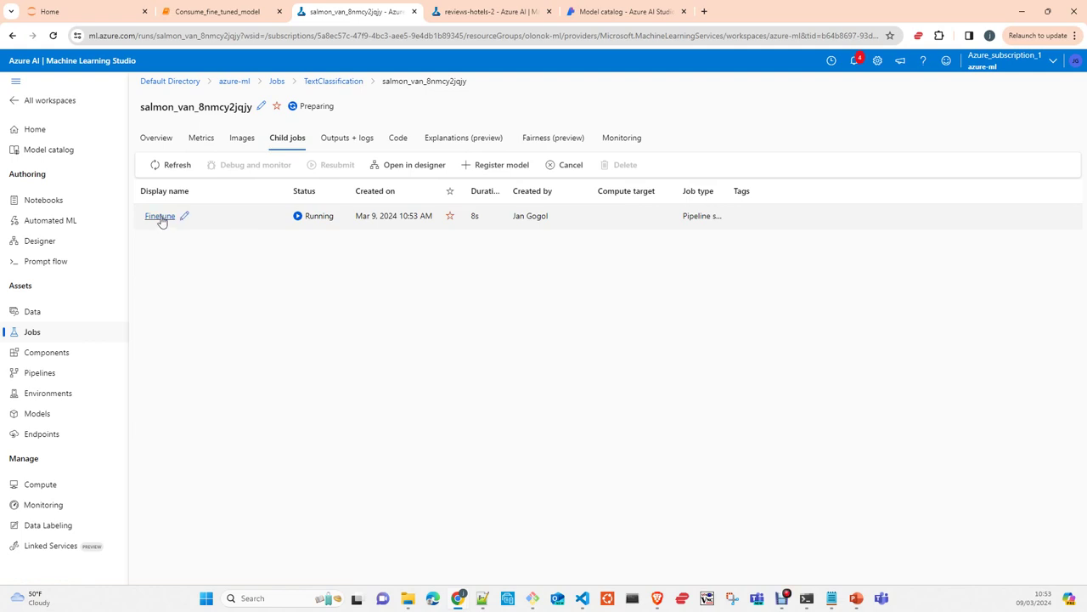
pyautogui.click(161, 220)
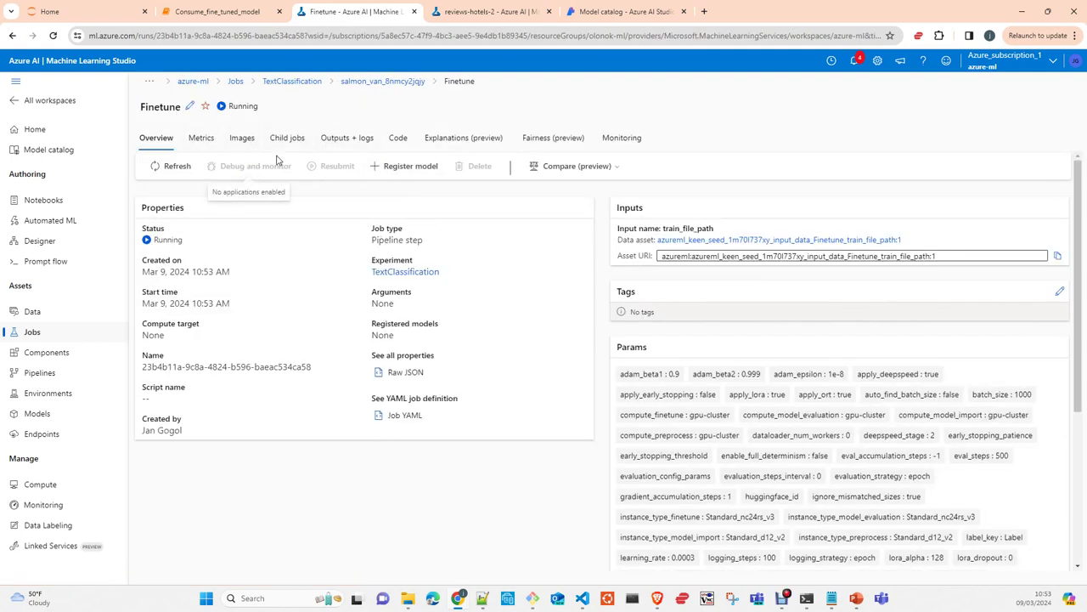
pyautogui.click(287, 139)
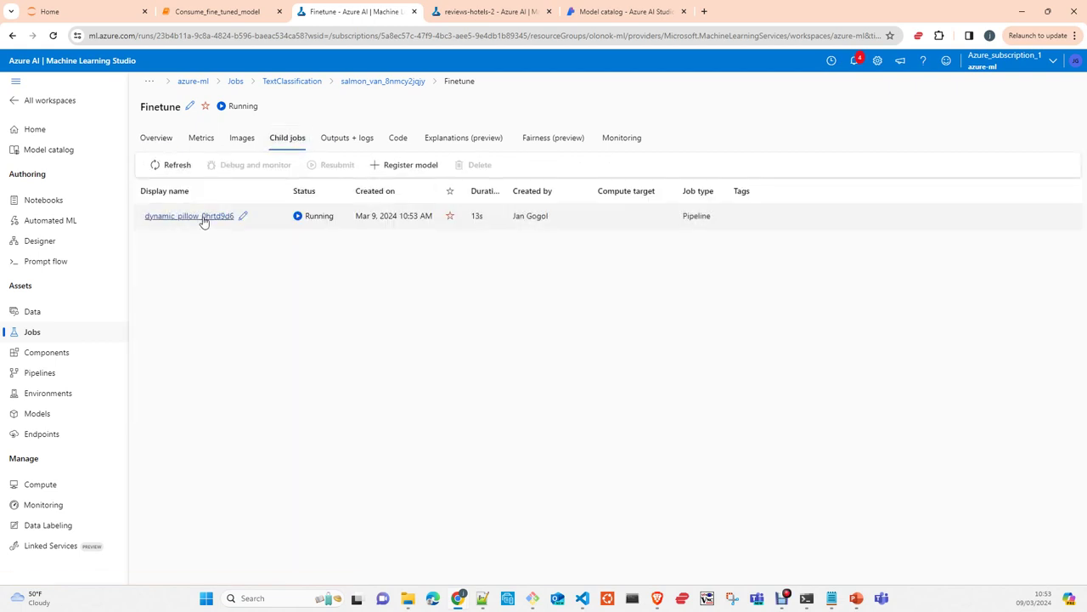
# Step: Open the pipeline job listed under Finetune, expand Finetune in the outline and examine the component graph from its inputs to its outputs
pyautogui.click(203, 220)
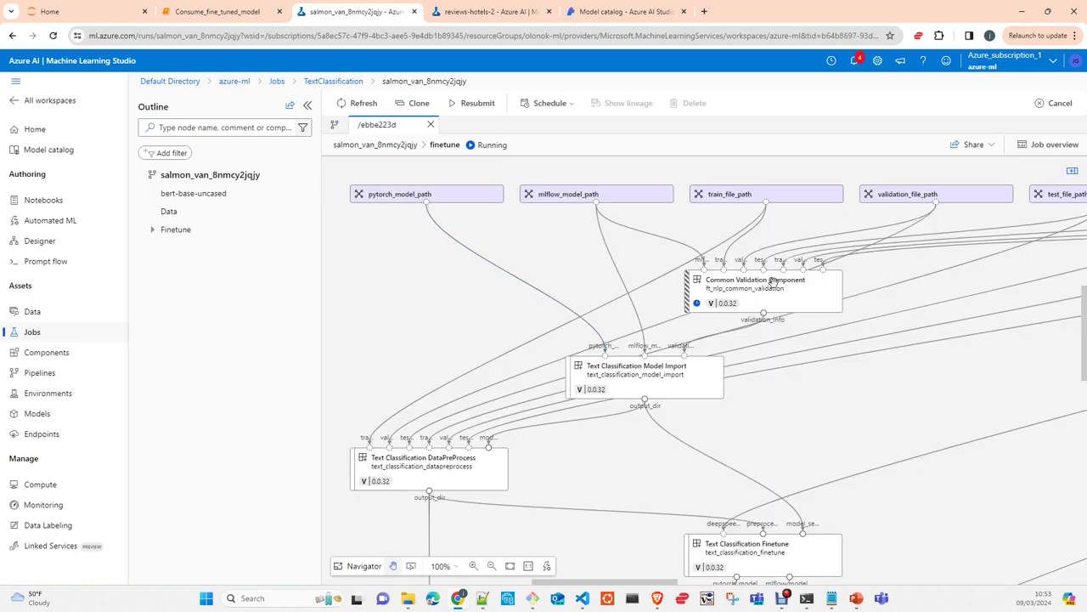
pyautogui.click(163, 234)
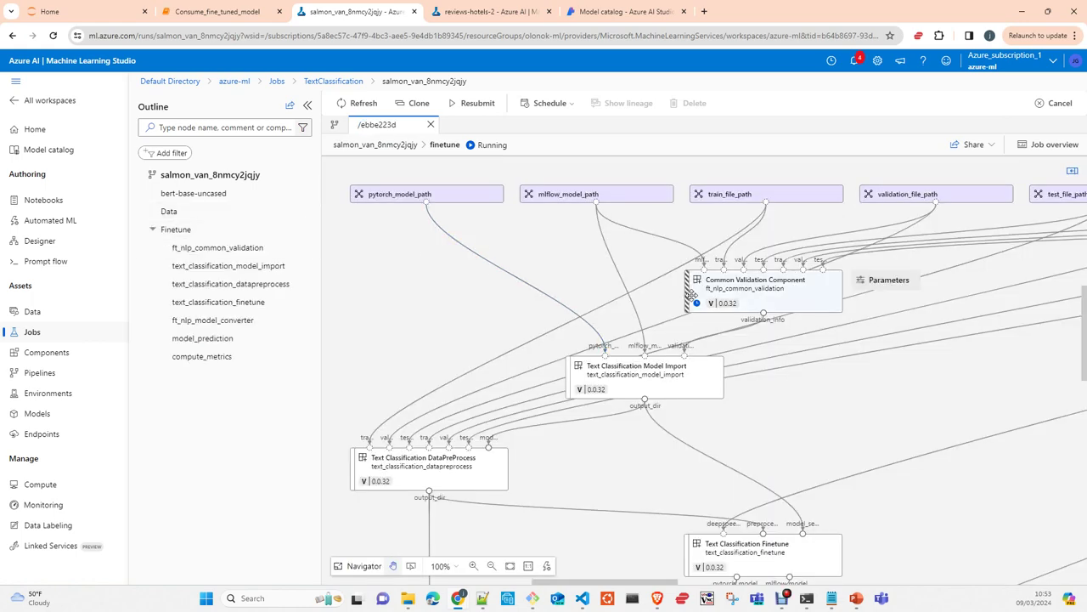
pyautogui.scroll(-5, 878, 373)
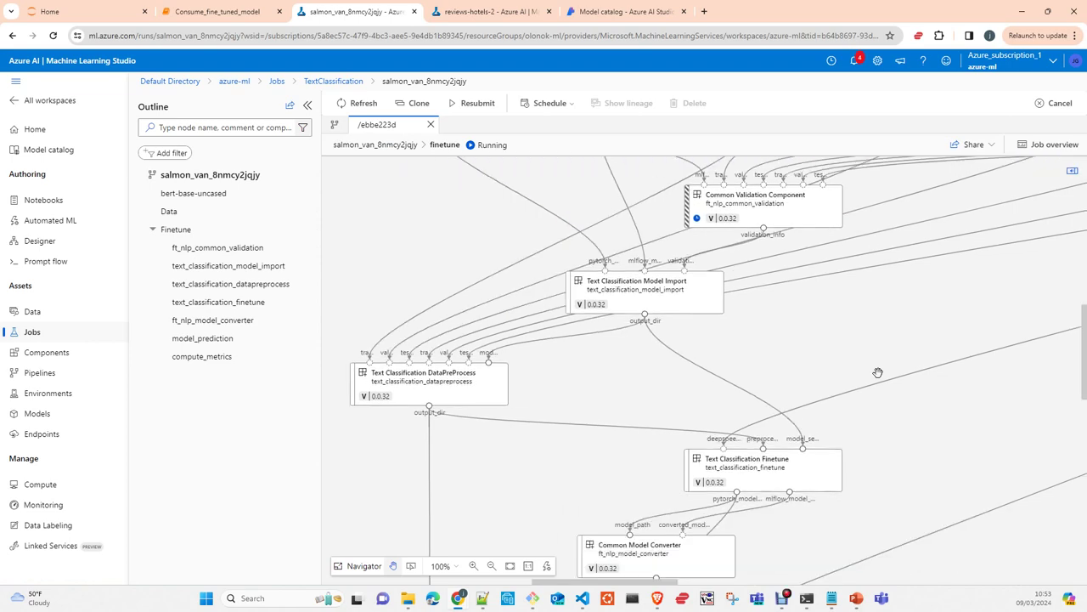
pyautogui.scroll(-2, 878, 372)
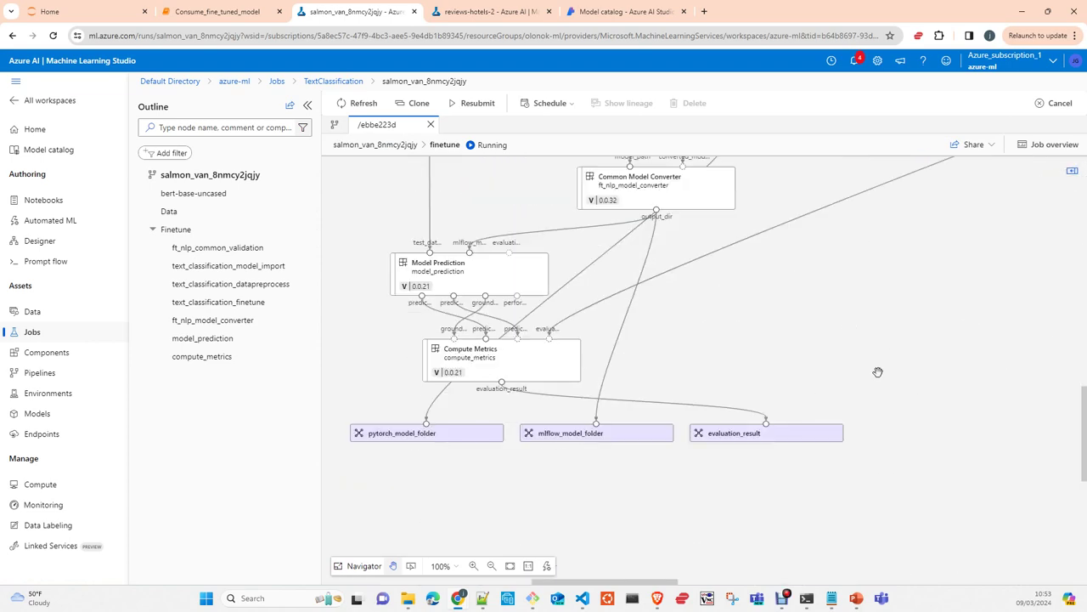
pyautogui.scroll(1, 879, 372)
pyautogui.scroll(2, 879, 372)
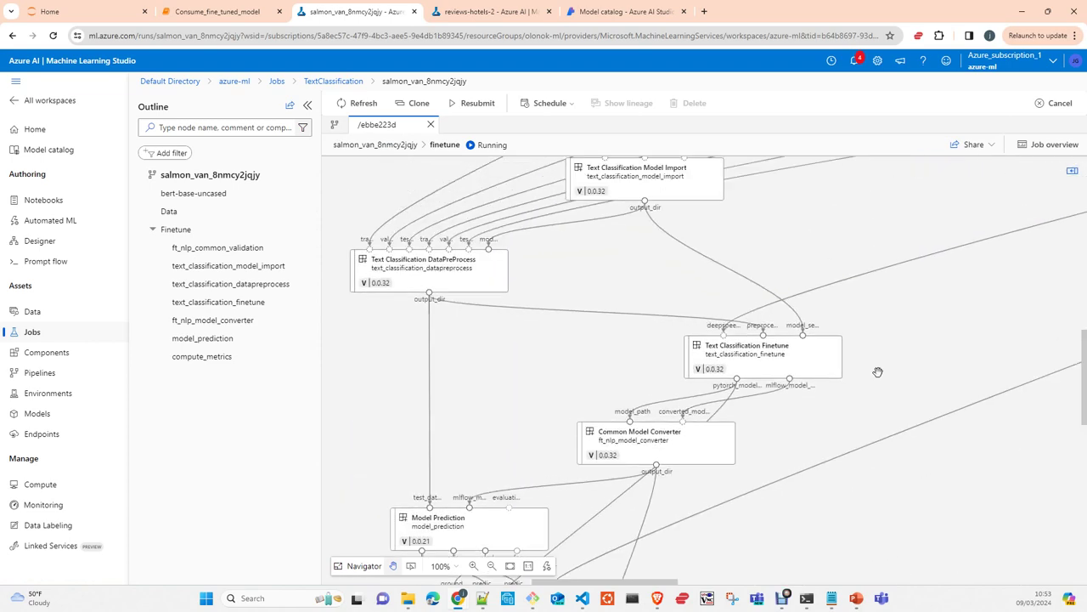
pyautogui.scroll(3, 878, 372)
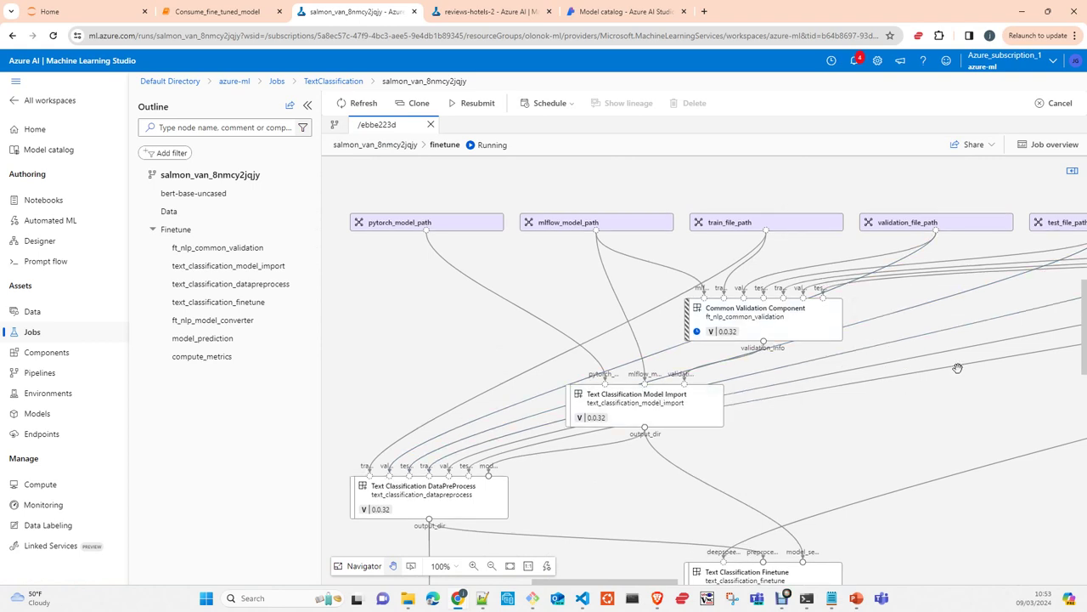
pyautogui.scroll(-1, 756, 297)
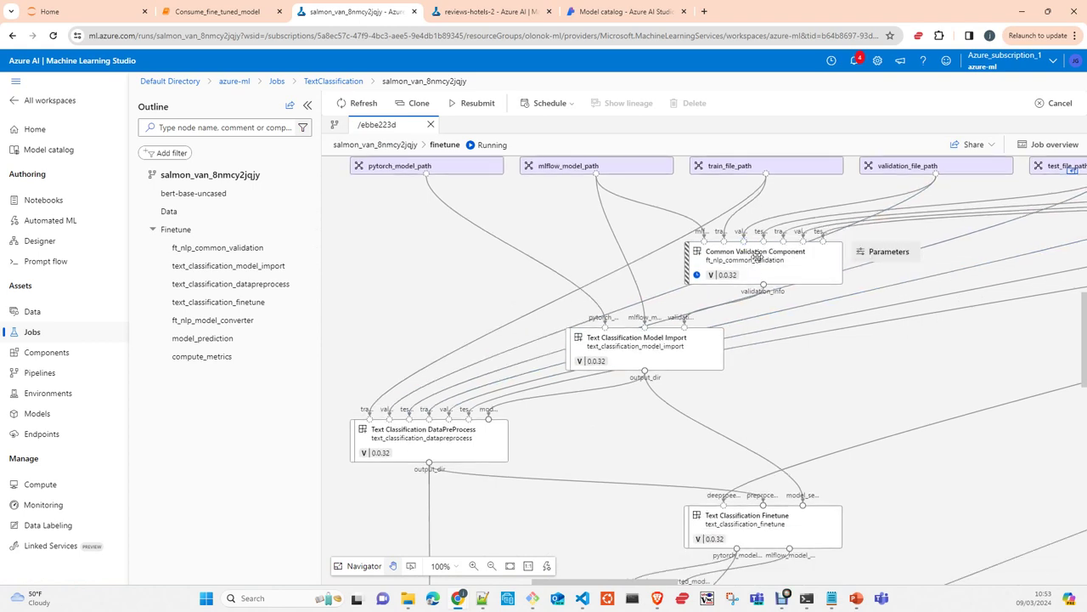
# Step: View the validation.py code of the Common Validation Component and close the component's details
pyautogui.click(756, 255)
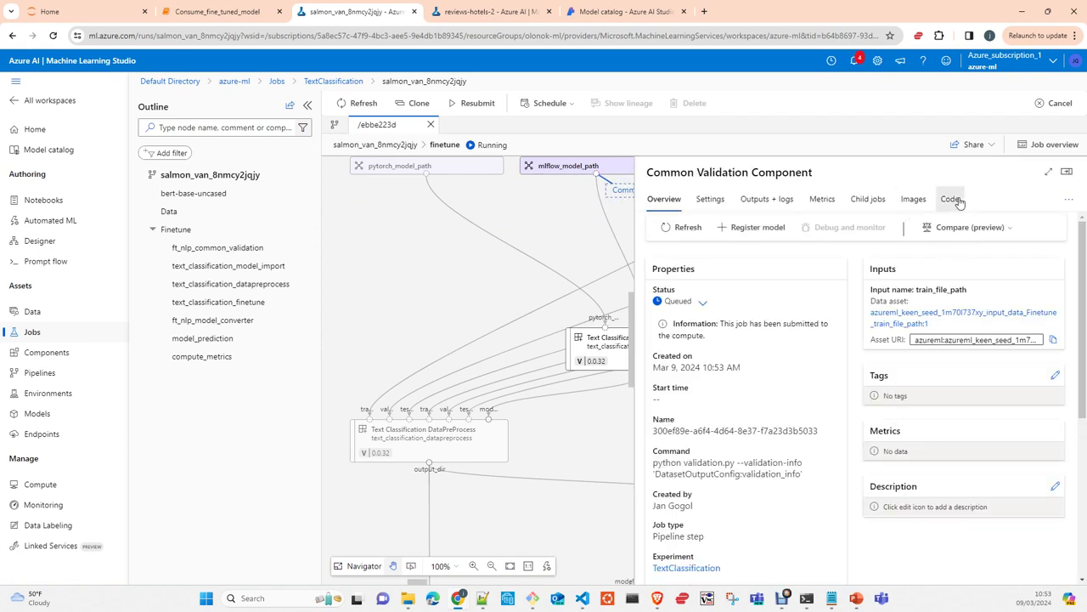
pyautogui.click(959, 201)
pyautogui.click(720, 280)
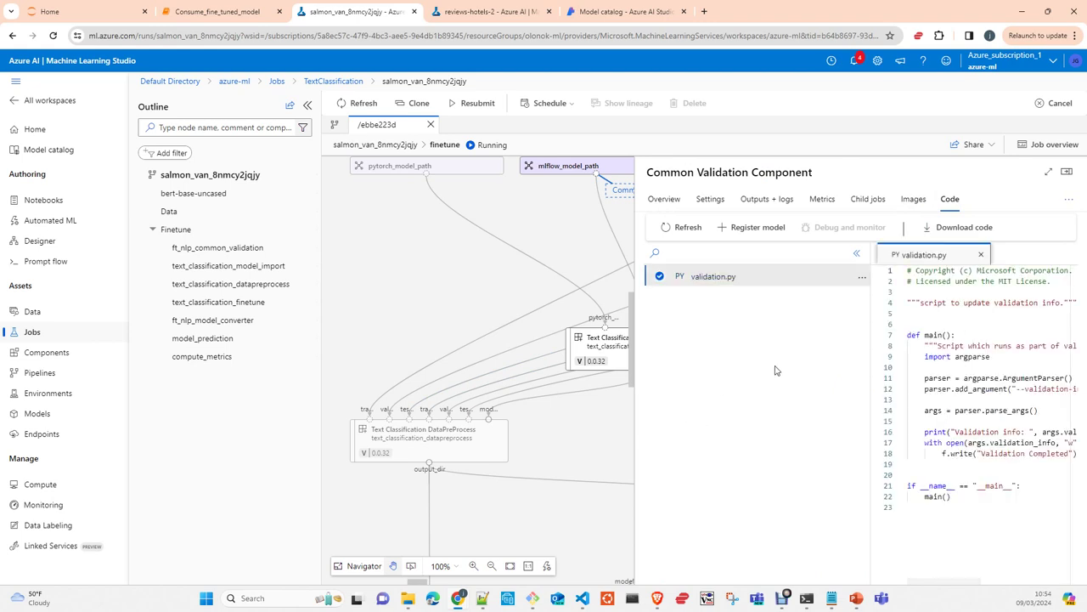
pyautogui.click(1066, 173)
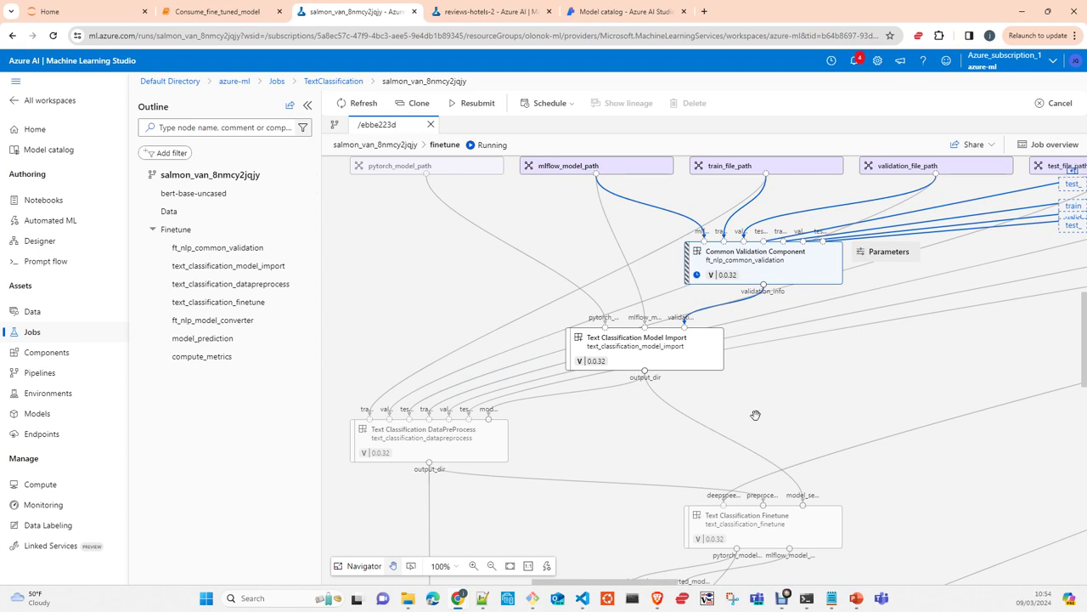
# Step: Check the pipeline job overview for code, view the Text Classification Model Import component's inputs and ports, and close its details
pyautogui.click(652, 350)
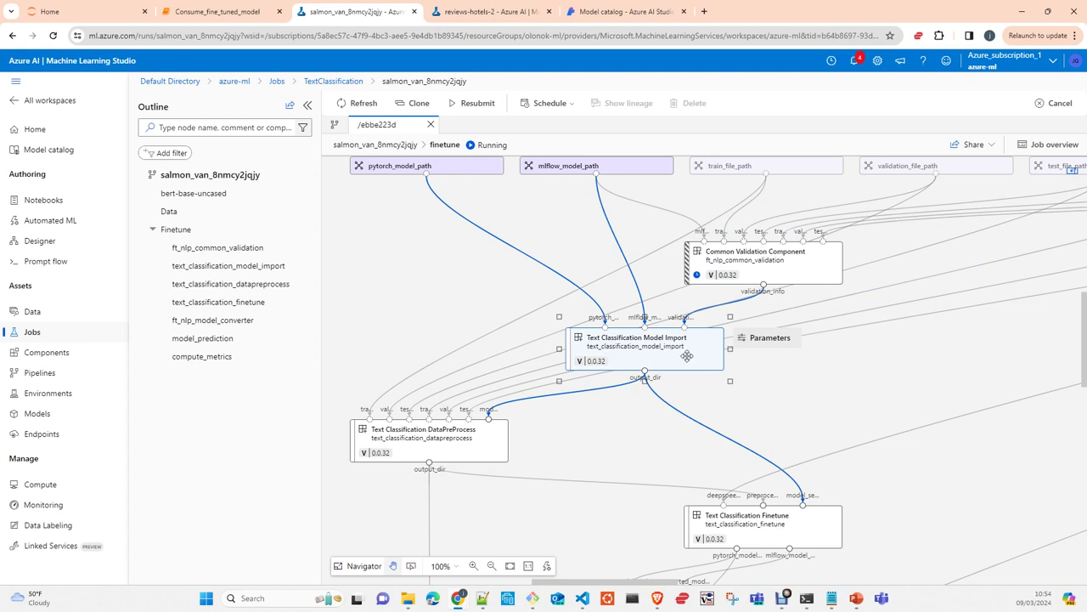
pyautogui.click(1050, 146)
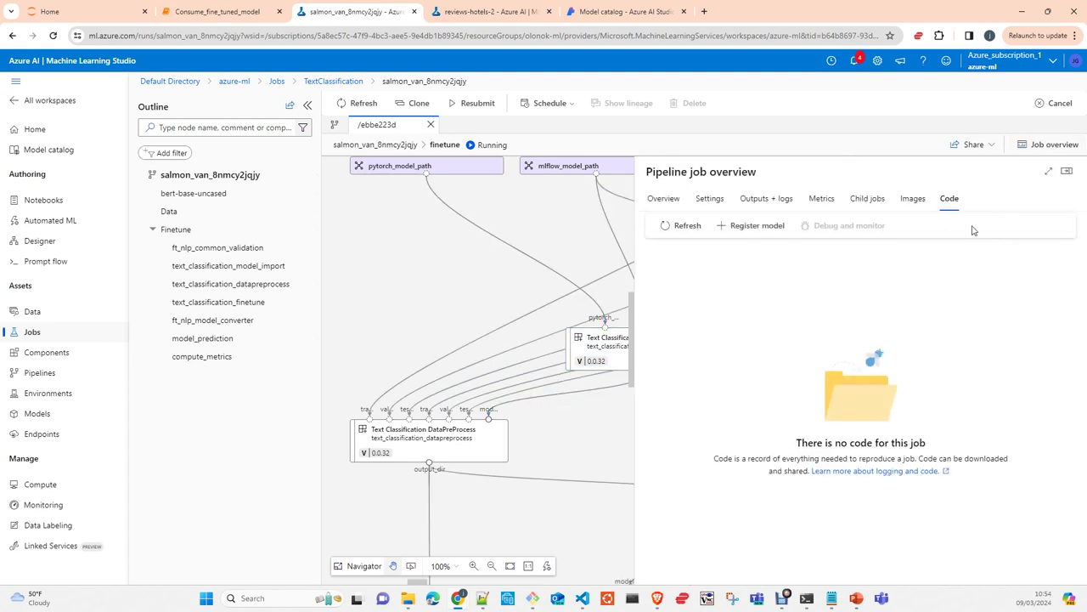
pyautogui.click(595, 348)
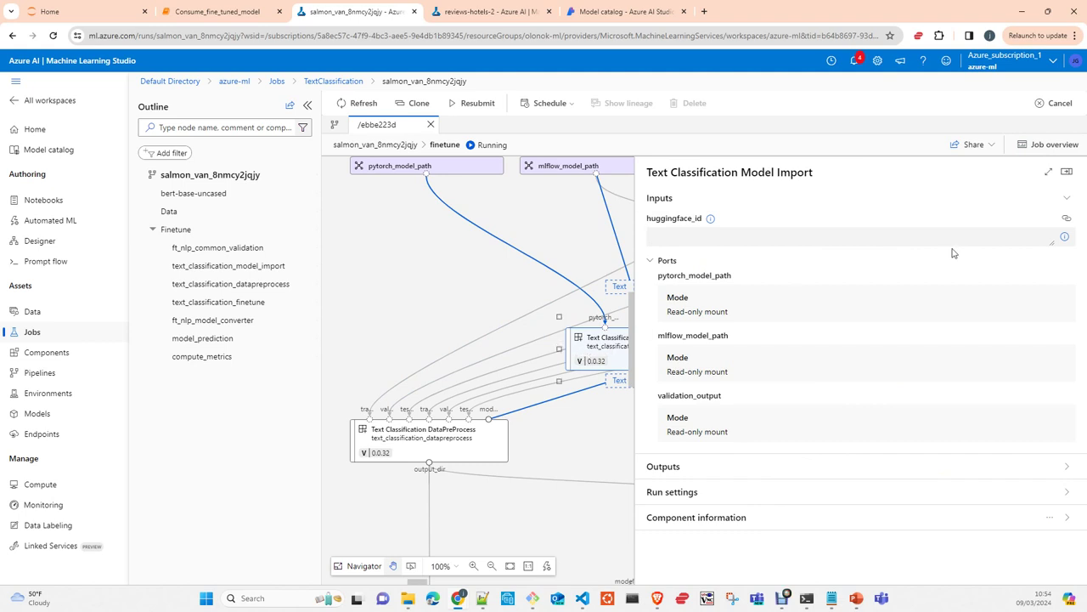
pyautogui.click(1067, 172)
# Step: Check the job overview from the Text Classification DataPreProcess component, view that component's input parameters, and close its details
pyautogui.scroll(-2, 798, 383)
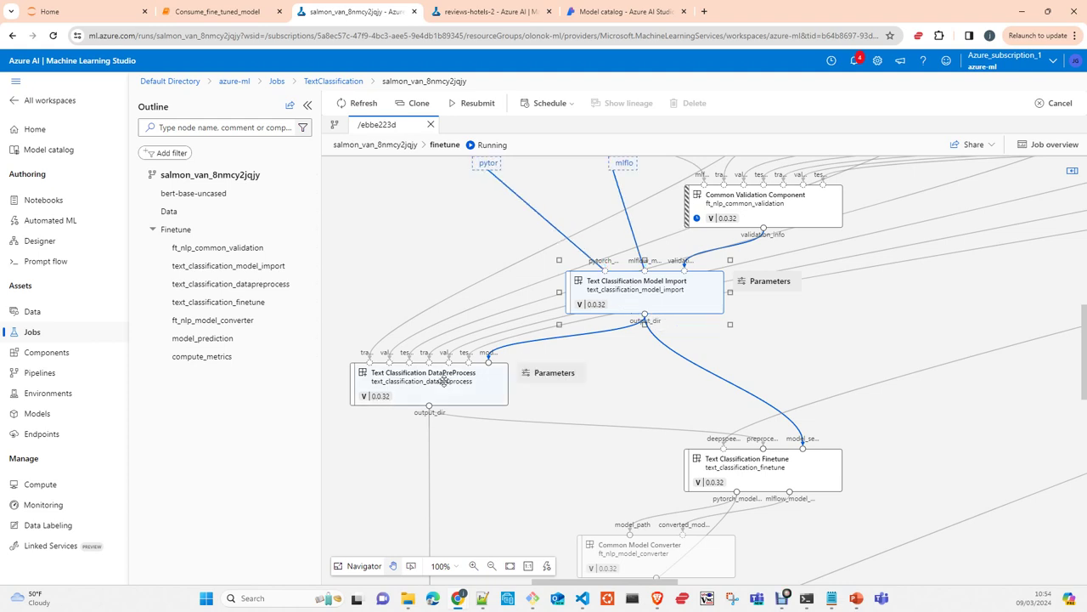
pyautogui.click(460, 382)
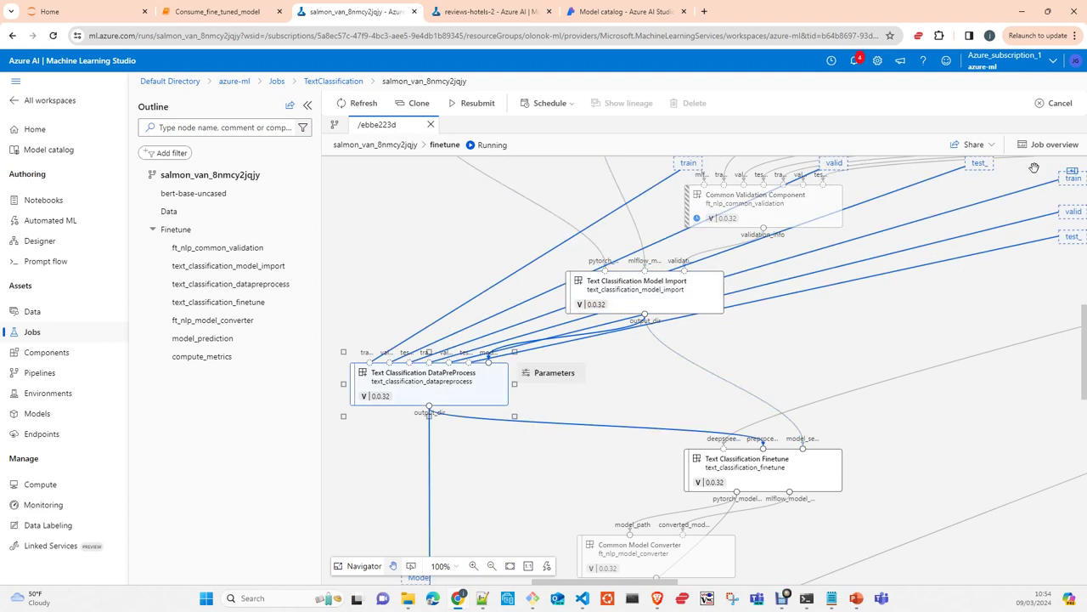
pyautogui.click(1053, 146)
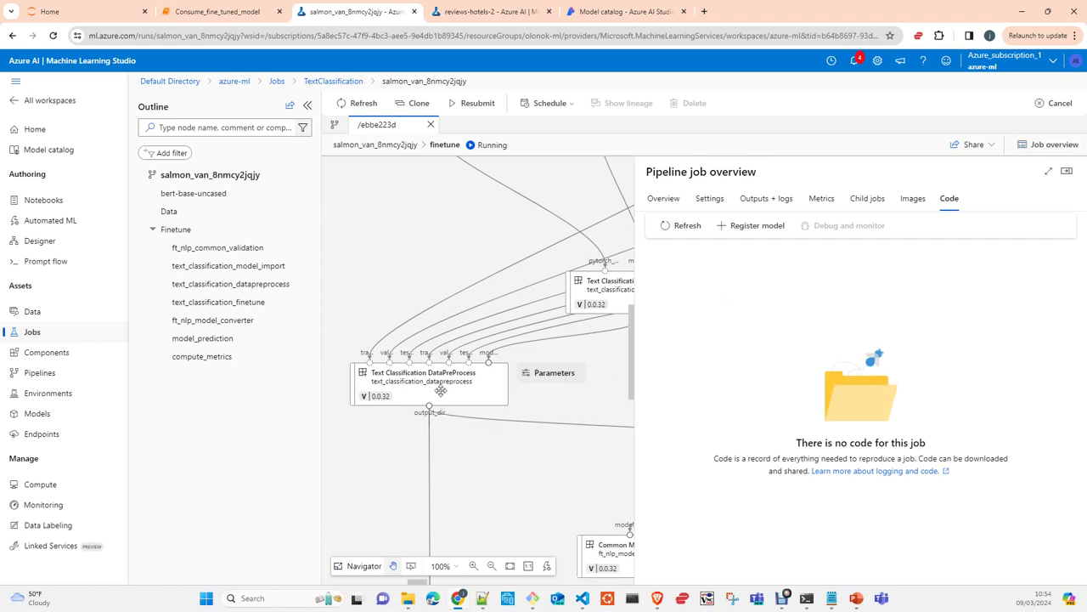
pyautogui.click(441, 390)
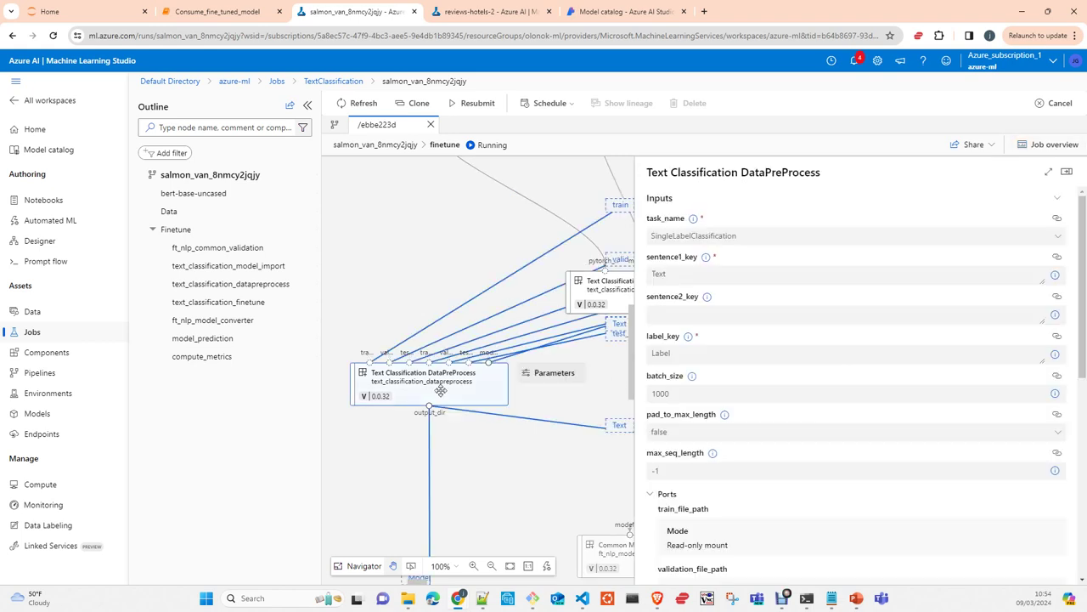
pyautogui.click(1067, 173)
# Step: Select the Text Classification Finetune component, check the job overview for code, and close the overview
pyautogui.scroll(-2, 826, 386)
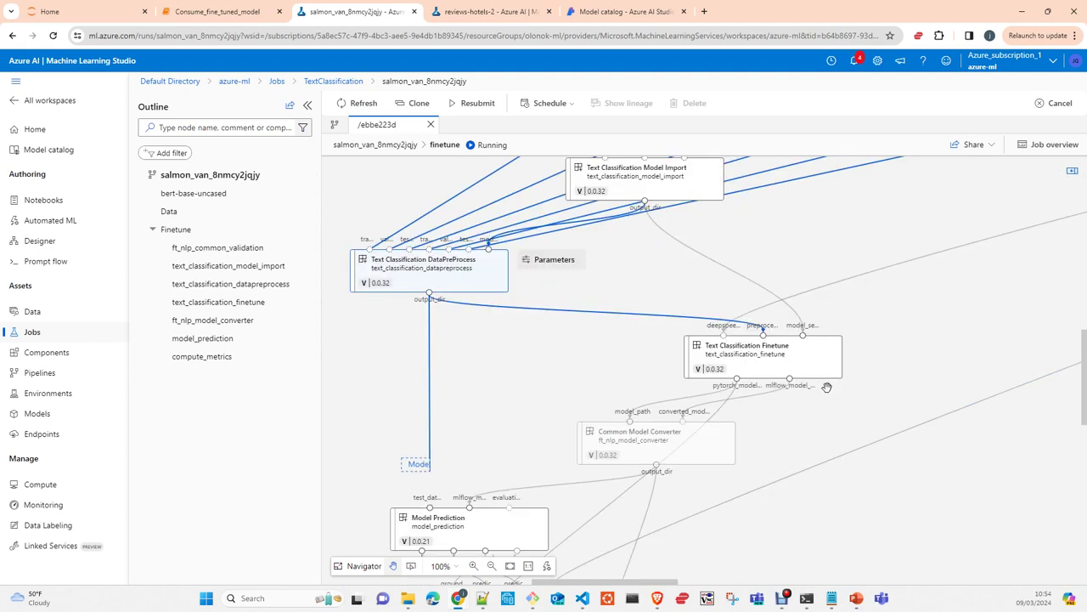
pyautogui.click(778, 364)
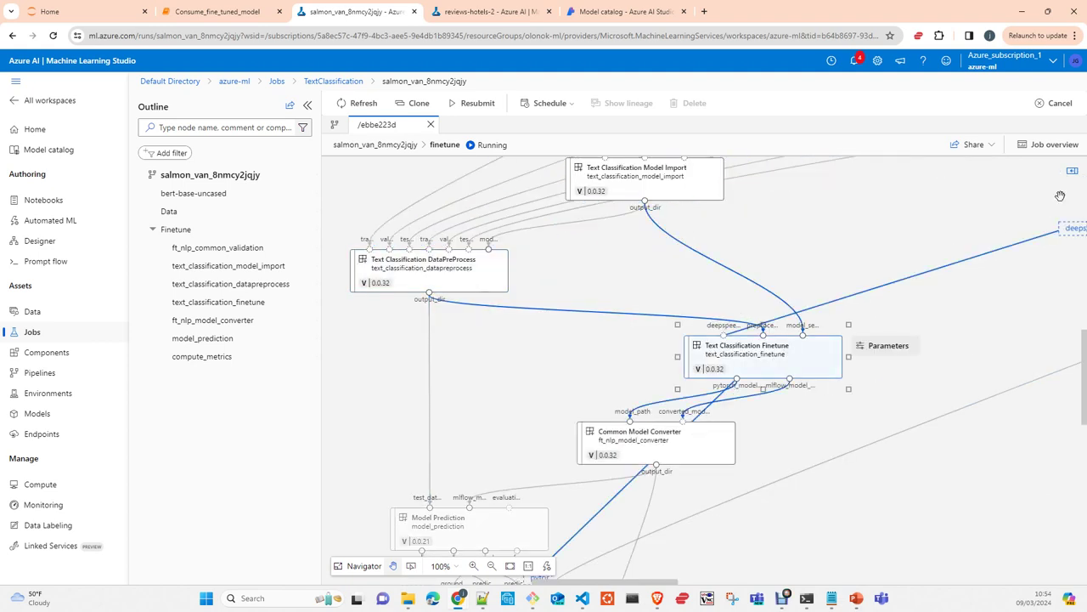
pyautogui.click(1057, 145)
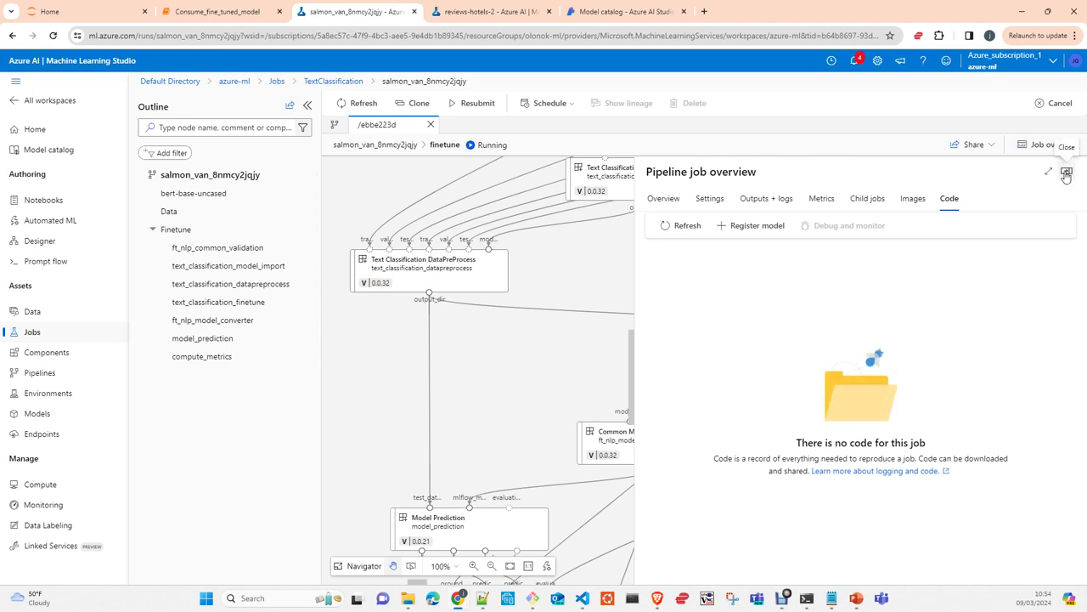
pyautogui.click(1067, 172)
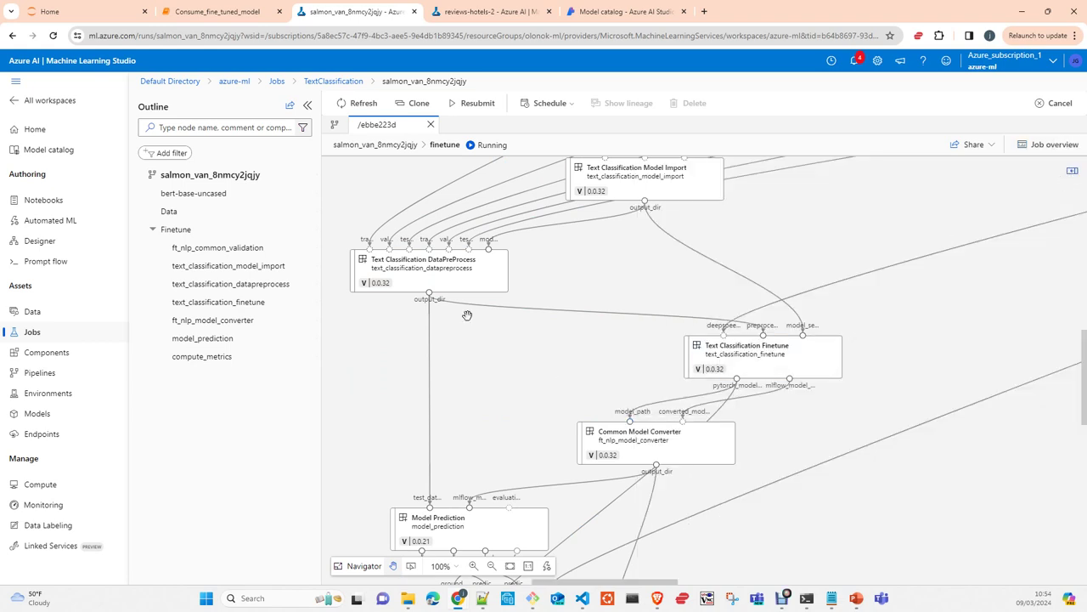
# Step: Trace the graph connections of the DataPreProcess, Common Model Converter, Compute Metrics and Model Prediction components by selecting each one
pyautogui.moveTo(409, 272)
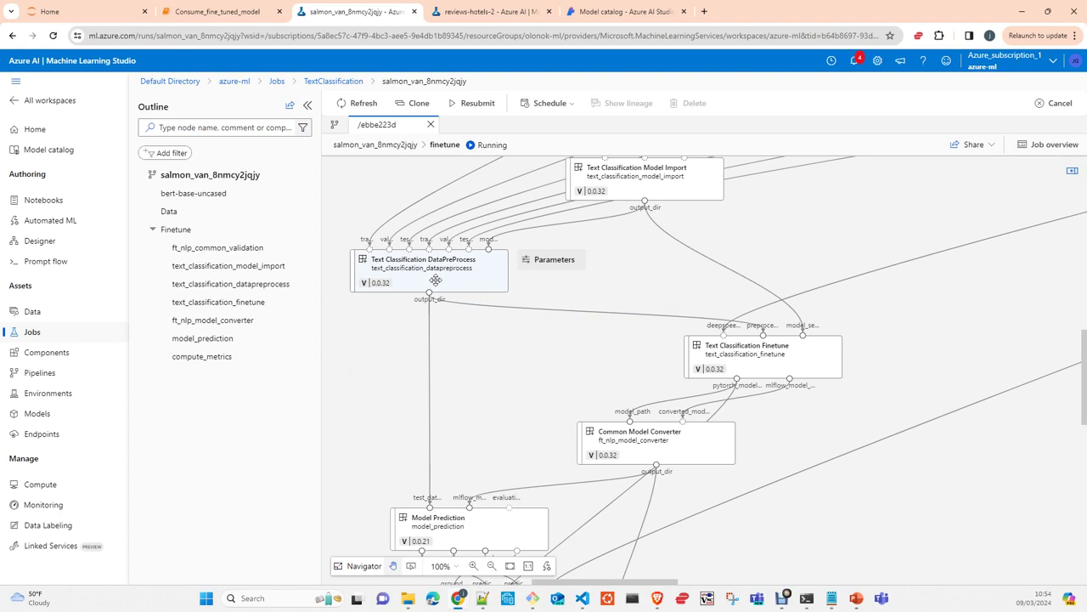
pyautogui.click(436, 280)
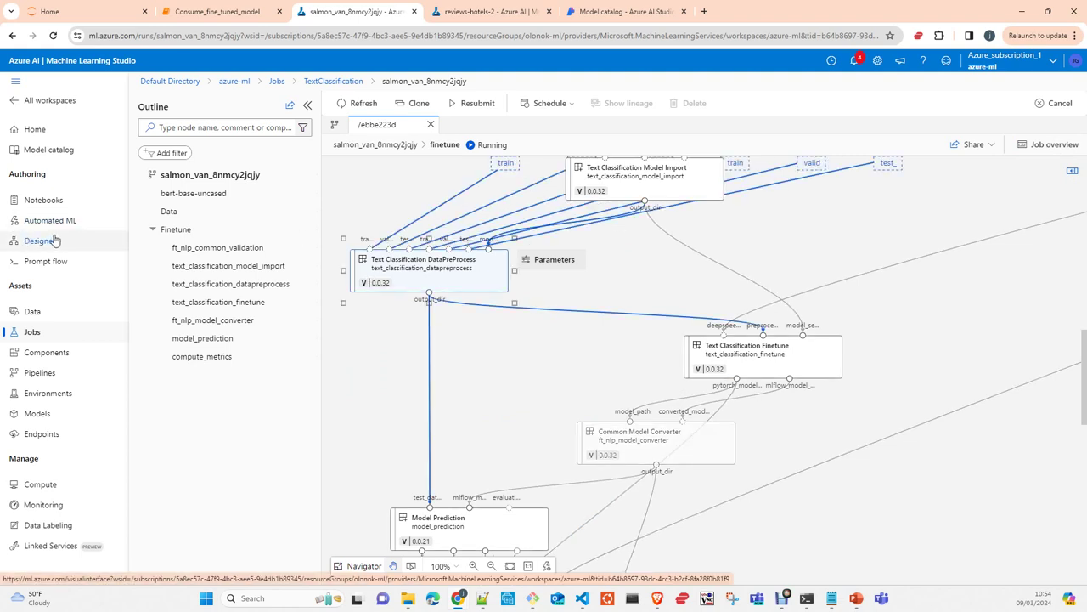
pyautogui.scroll(-1, 866, 459)
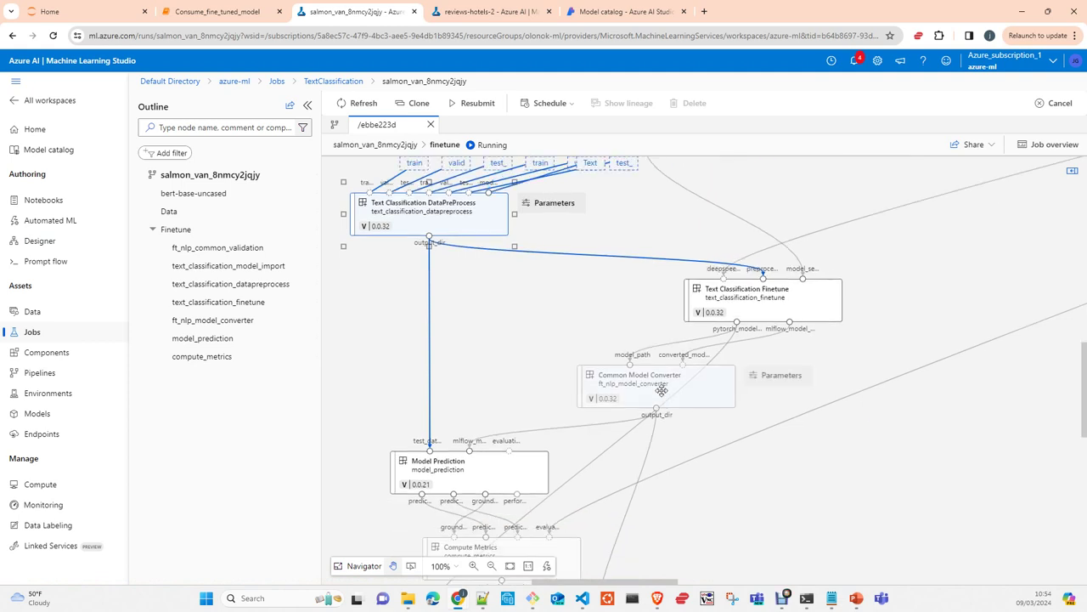
pyautogui.click(662, 389)
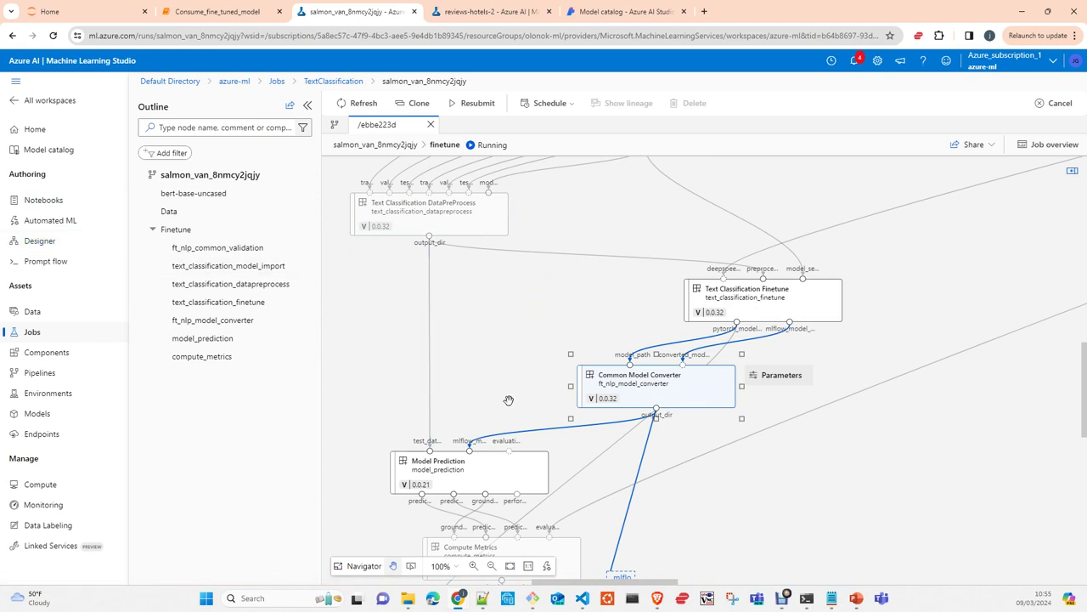
pyautogui.scroll(-2, 489, 410)
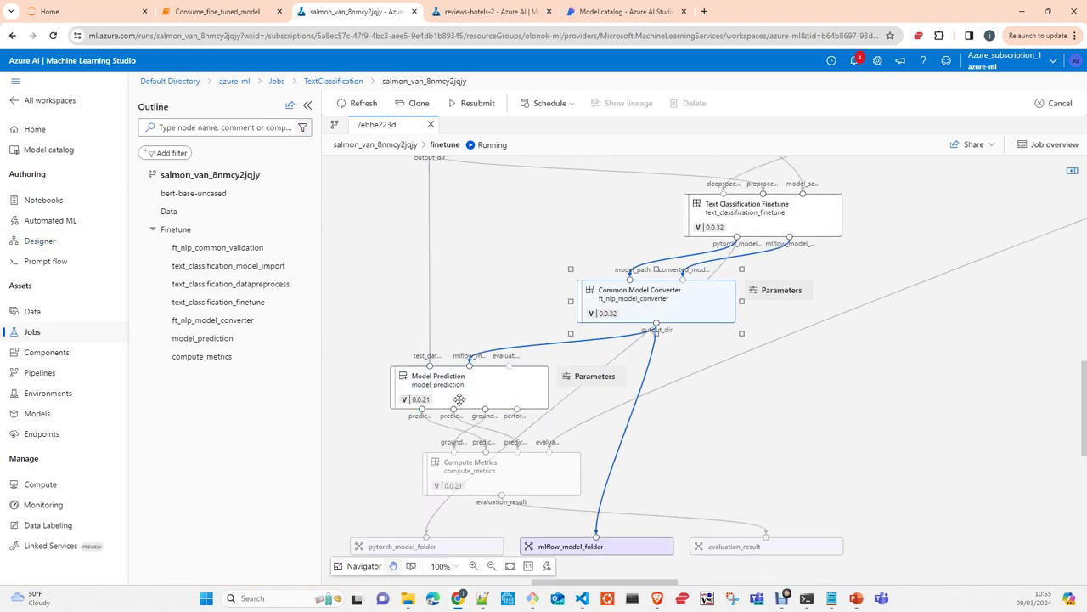
pyautogui.scroll(-3, 482, 401)
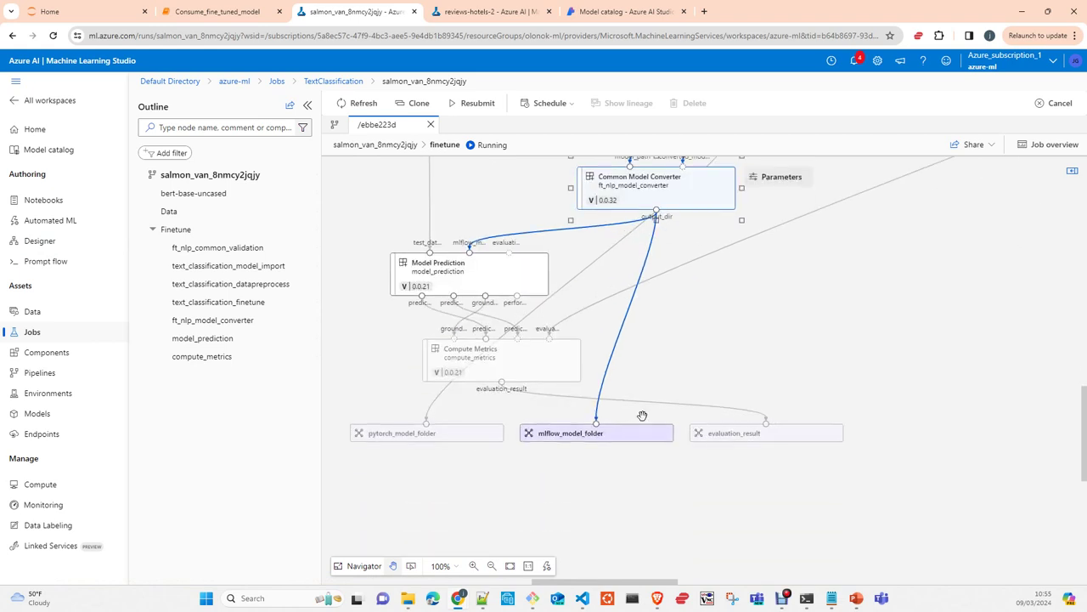
pyautogui.click(521, 366)
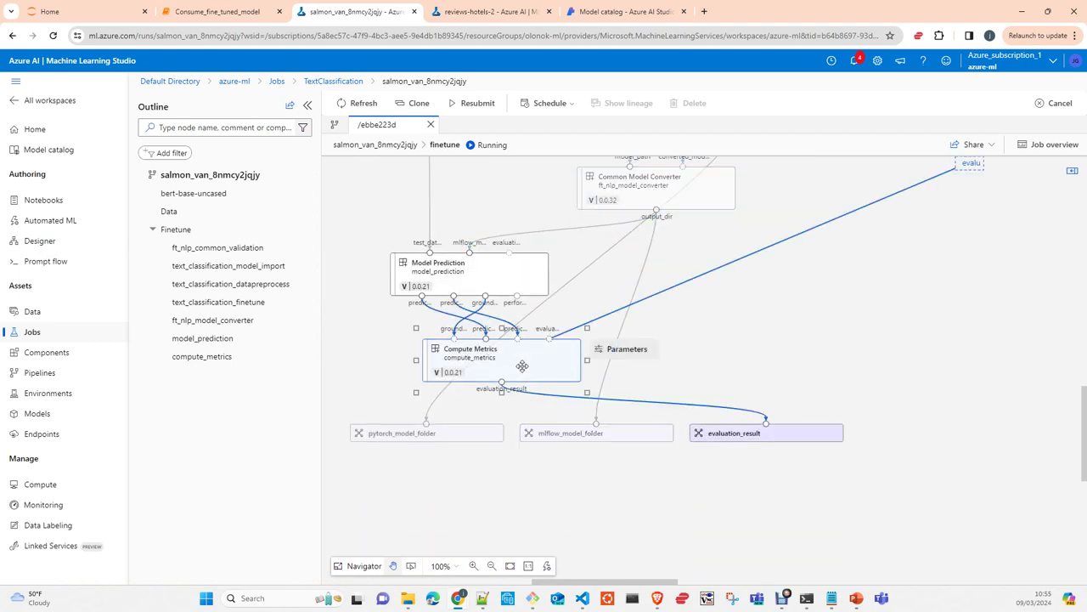
pyautogui.click(492, 277)
pyautogui.scroll(2, 718, 355)
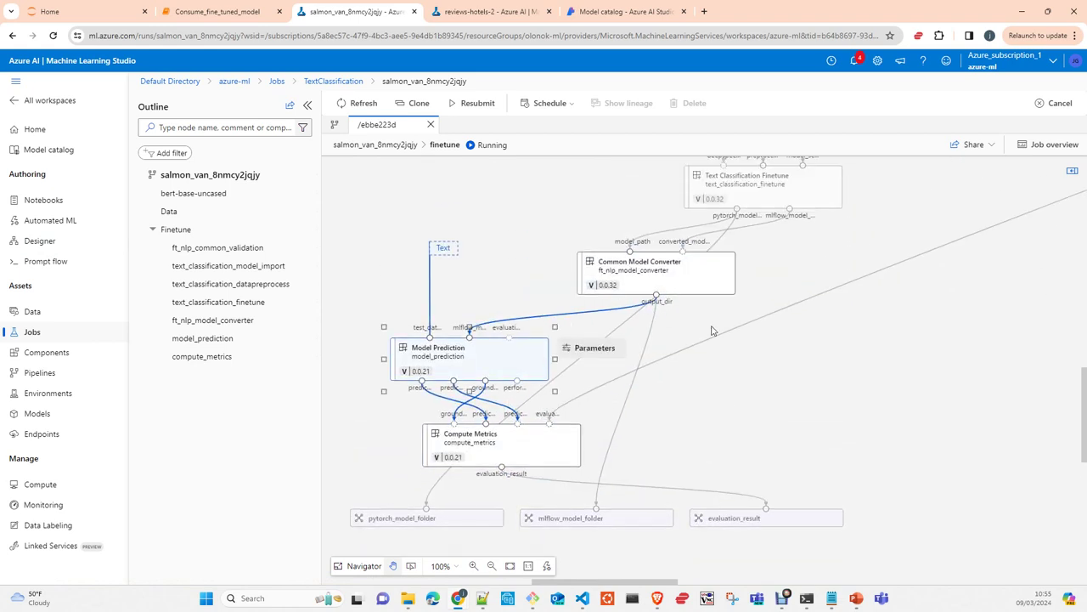
# Step: Select the Common Model Converter component, check the job overview for code, and close the overview
pyautogui.click(675, 286)
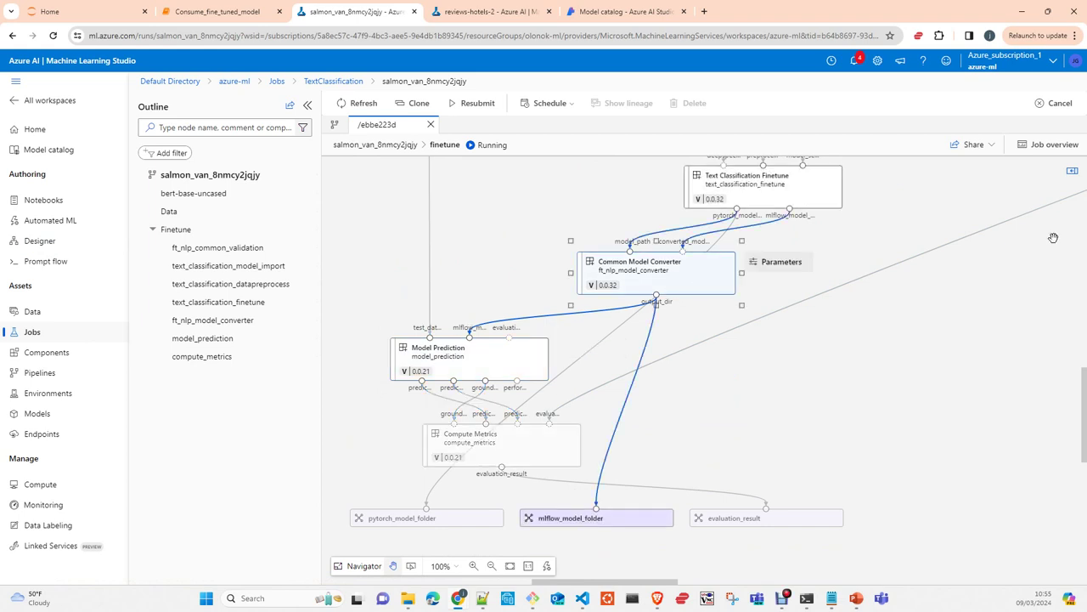
pyautogui.click(1053, 150)
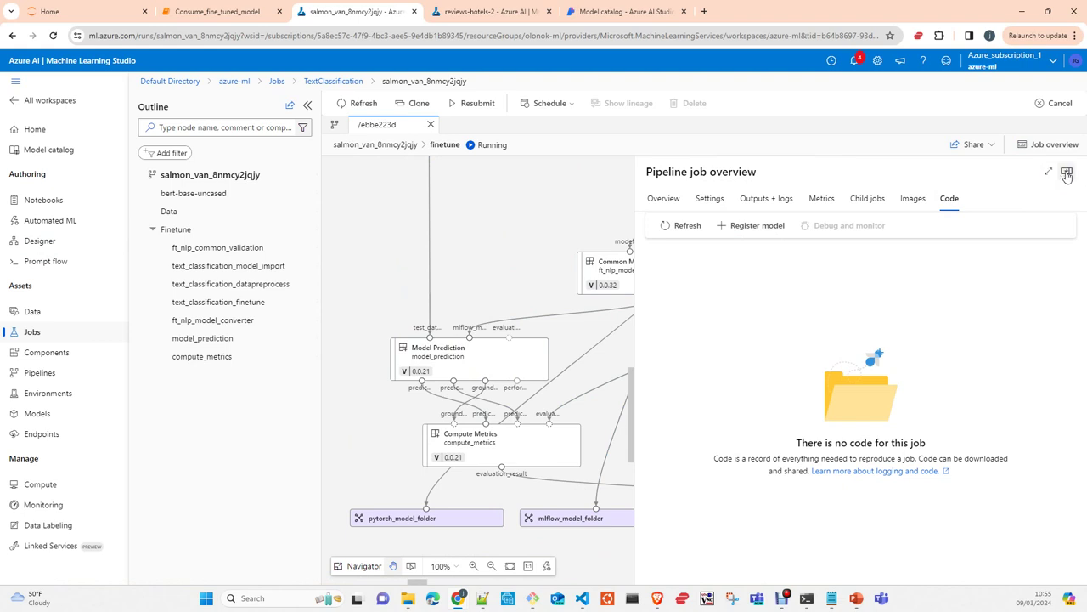
pyautogui.click(1066, 172)
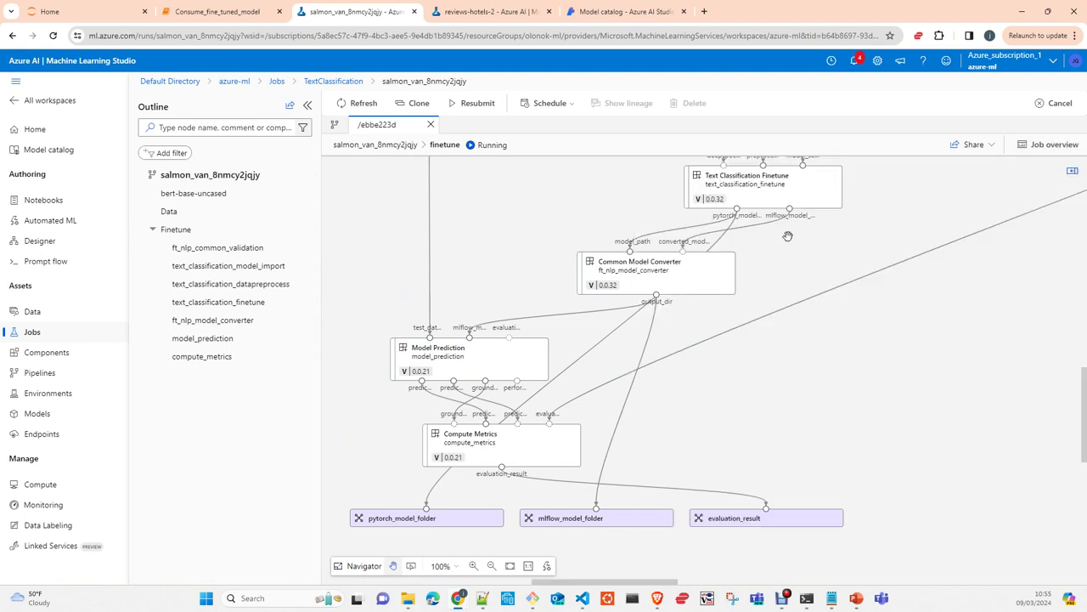
# Step: Select the Text Classification Finetune component again and trace its connections back to the preprocessing and model import components
pyautogui.scroll(1, 798, 371)
pyautogui.click(781, 281)
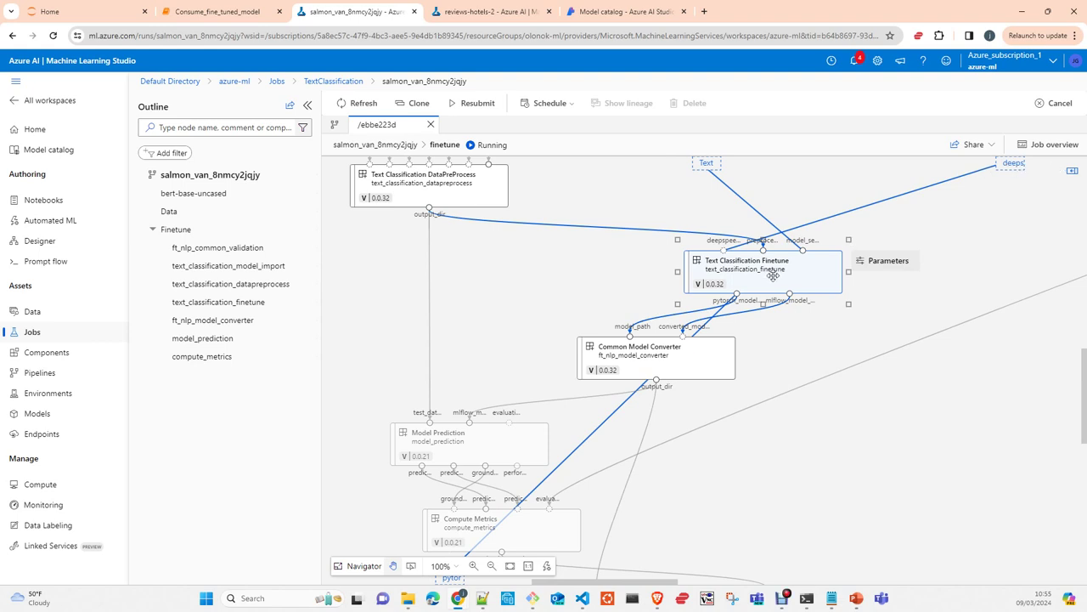
pyautogui.click(1073, 173)
pyautogui.click(1073, 173)
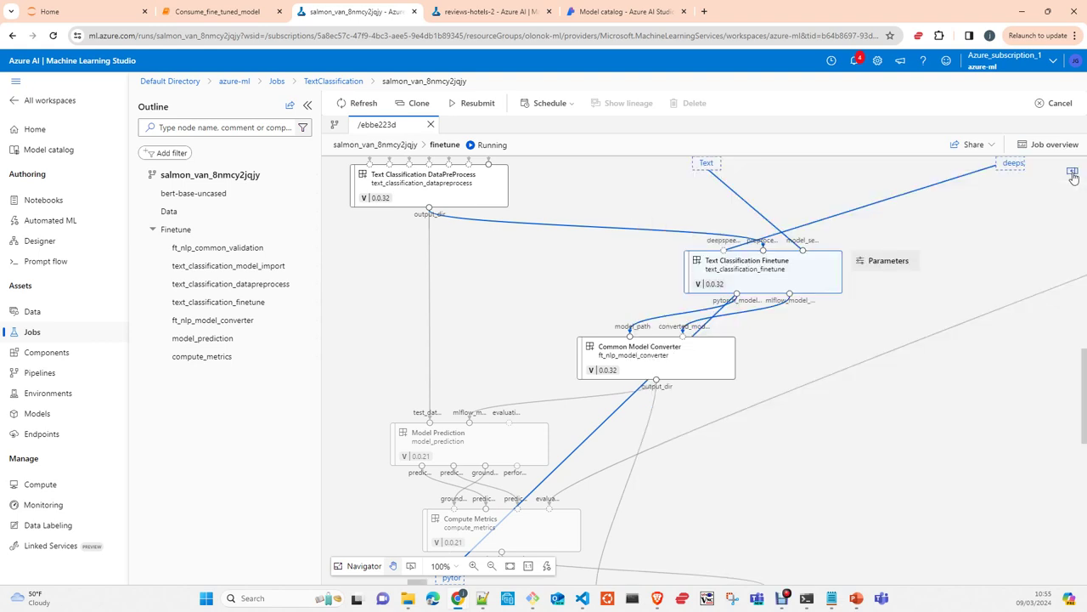
pyautogui.scroll(3, 794, 372)
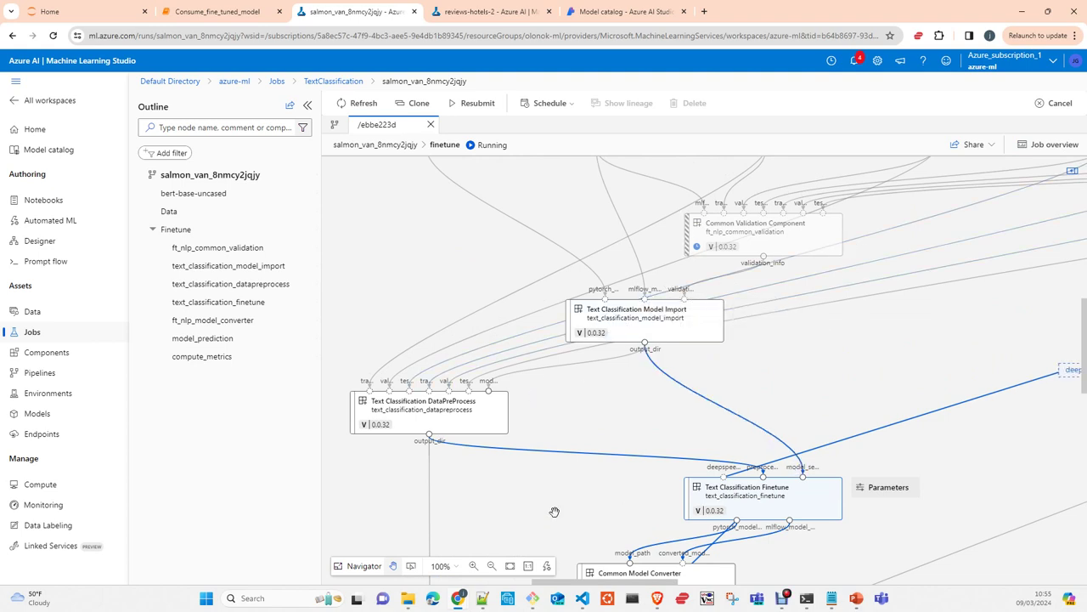
# Step: Examine the Finetune pipeline graph from the model and data file inputs through model import, preprocessing, finetuning and conversion to the metrics component
pyautogui.scroll(-2, 544, 490)
pyautogui.scroll(-2, 545, 491)
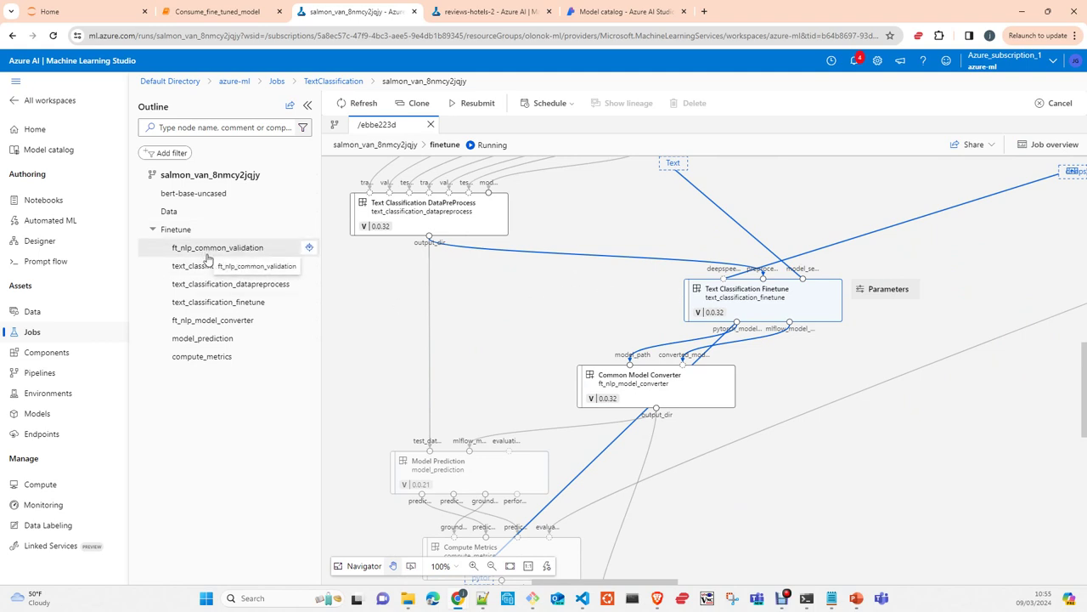
pyautogui.scroll(3, 519, 357)
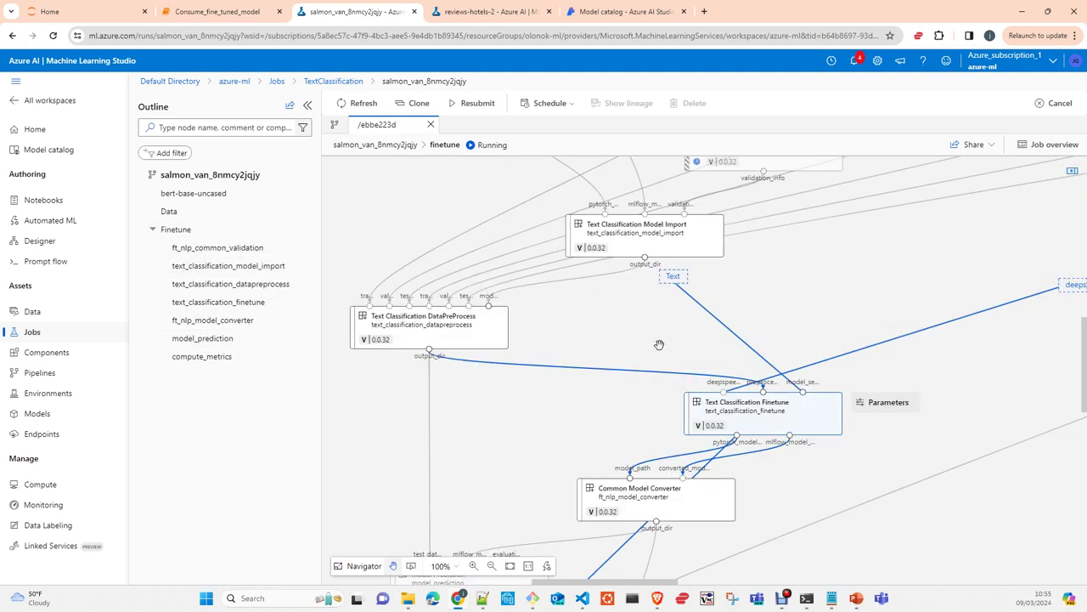
pyautogui.scroll(1, 659, 344)
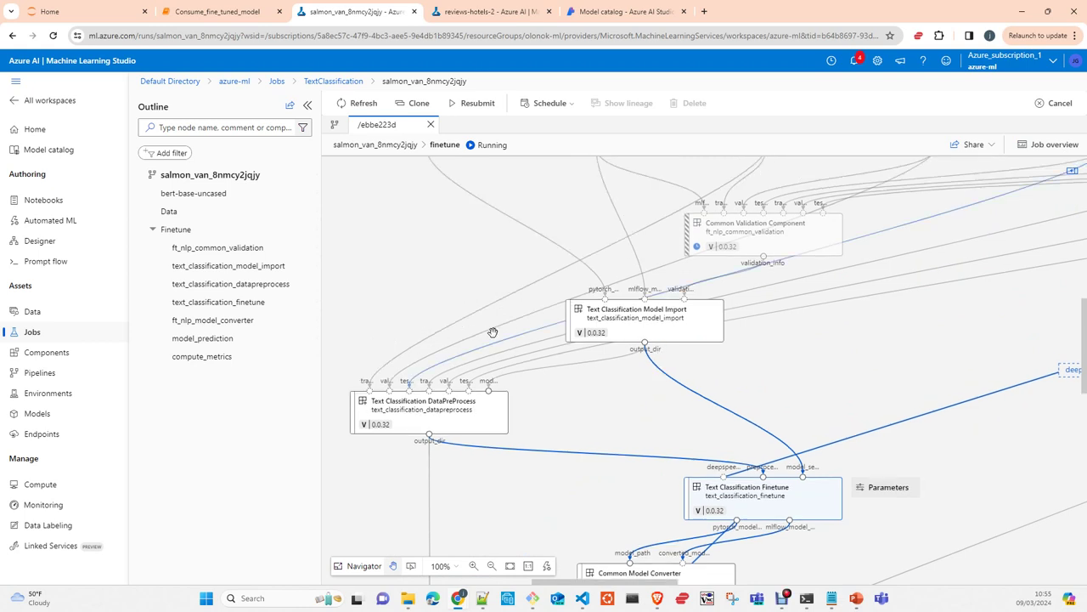
pyautogui.scroll(1, 492, 331)
pyautogui.scroll(3, 492, 332)
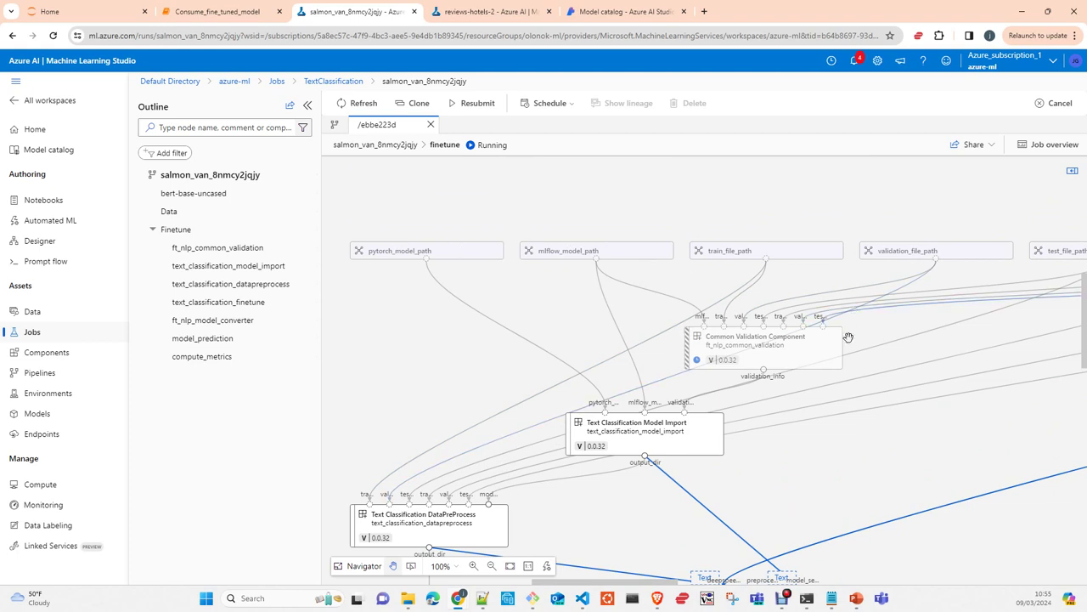
pyautogui.scroll(-2, 849, 340)
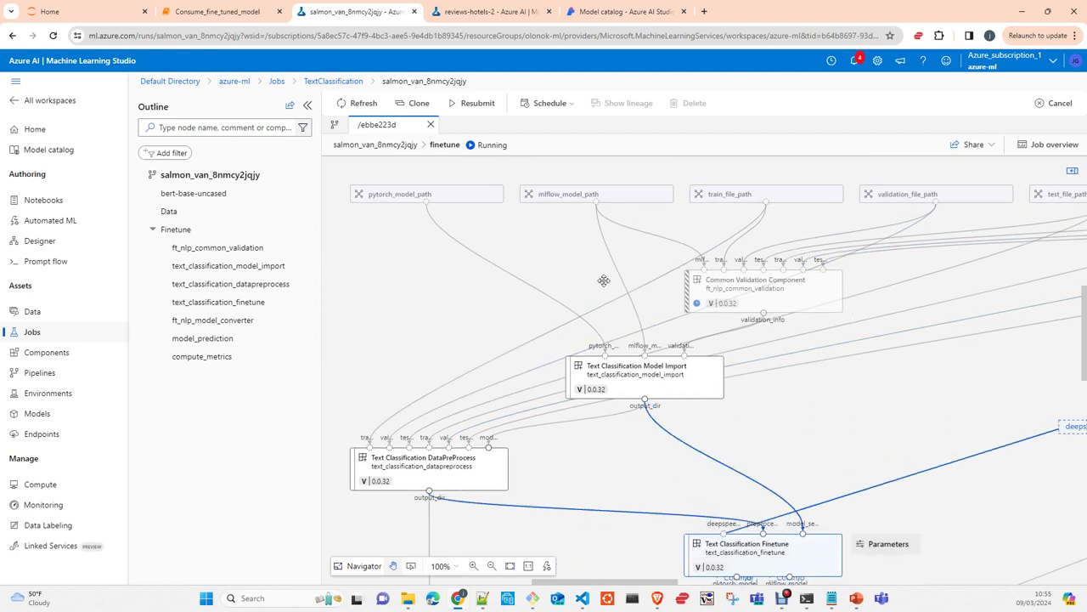
pyautogui.scroll(-2, 803, 376)
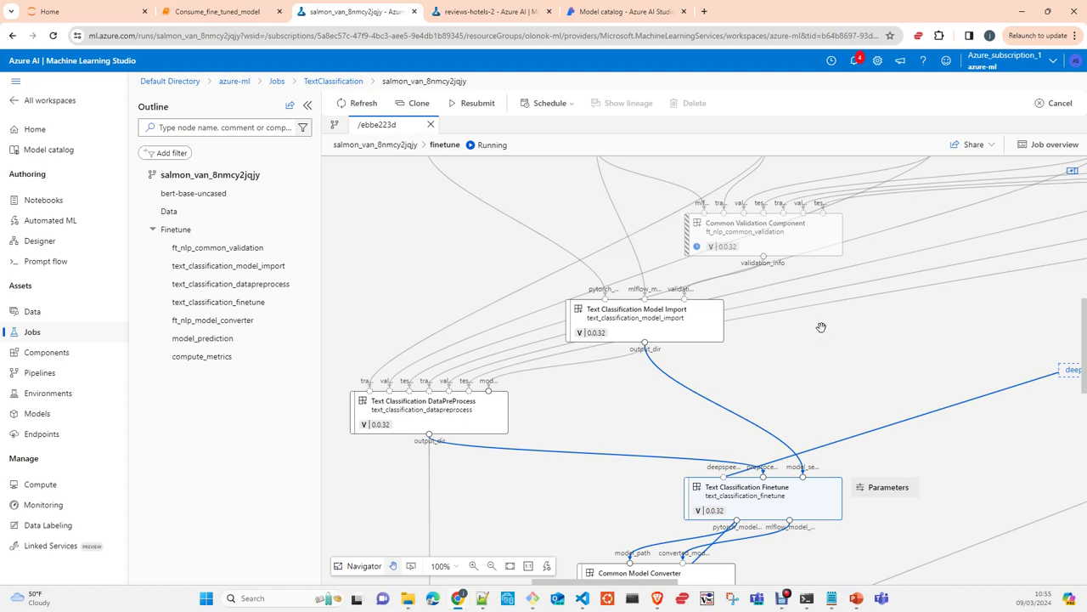
pyautogui.scroll(-1, 824, 327)
pyautogui.scroll(-4, 825, 327)
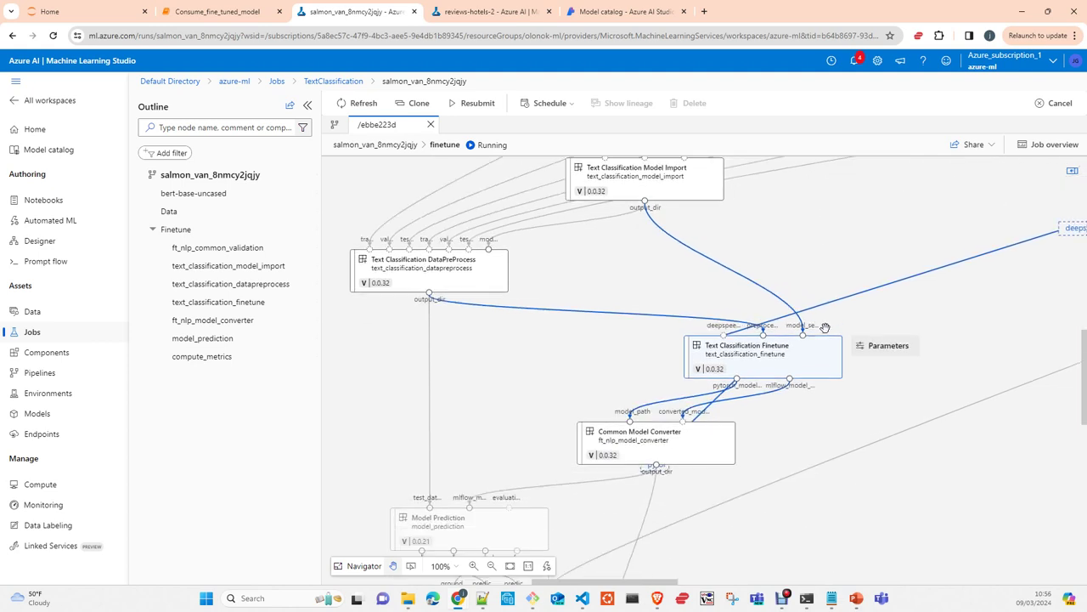
pyautogui.scroll(-2, 825, 327)
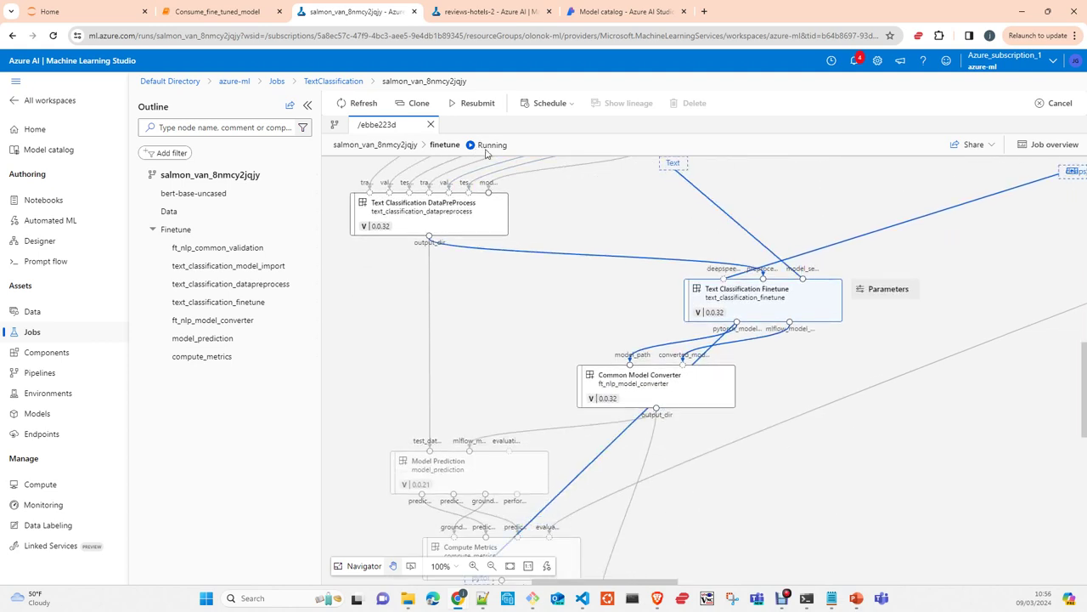
# Step: Check the state and node usage of gpu-cluster in the workspace's compute clusters
pyautogui.click(54, 485)
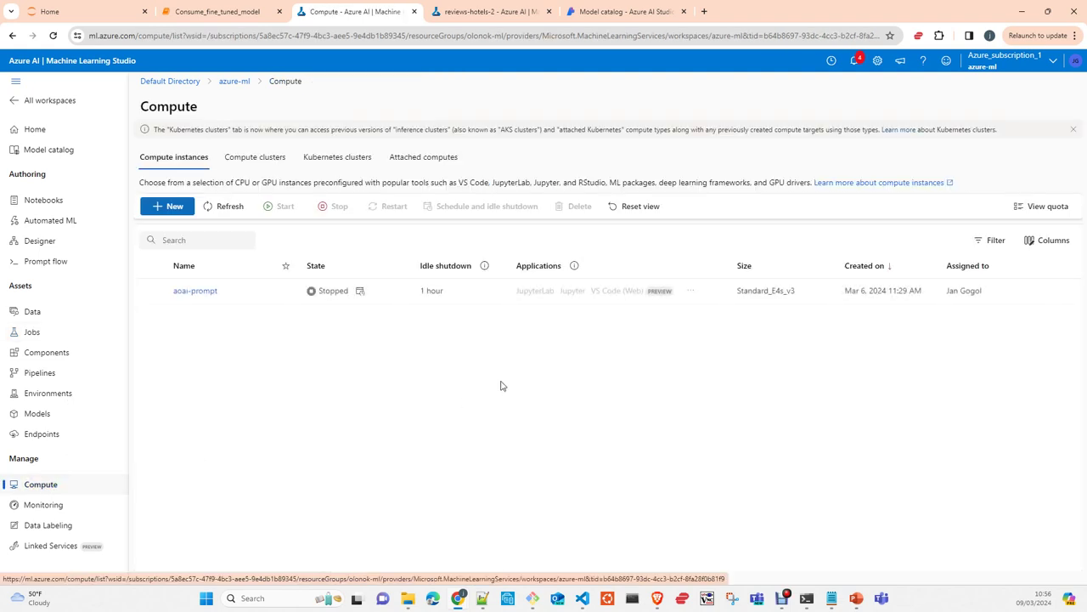
pyautogui.click(260, 158)
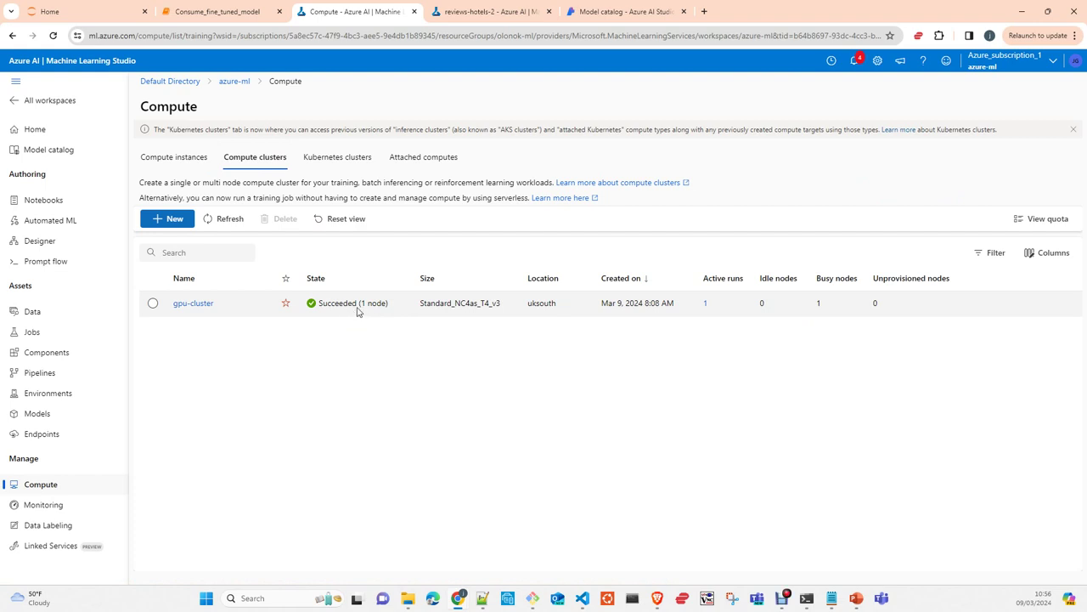
# Step: Open the salmon_van_8nmcy2jqjy job in the TextClassification experiment and list its child jobs
pyautogui.click(31, 336)
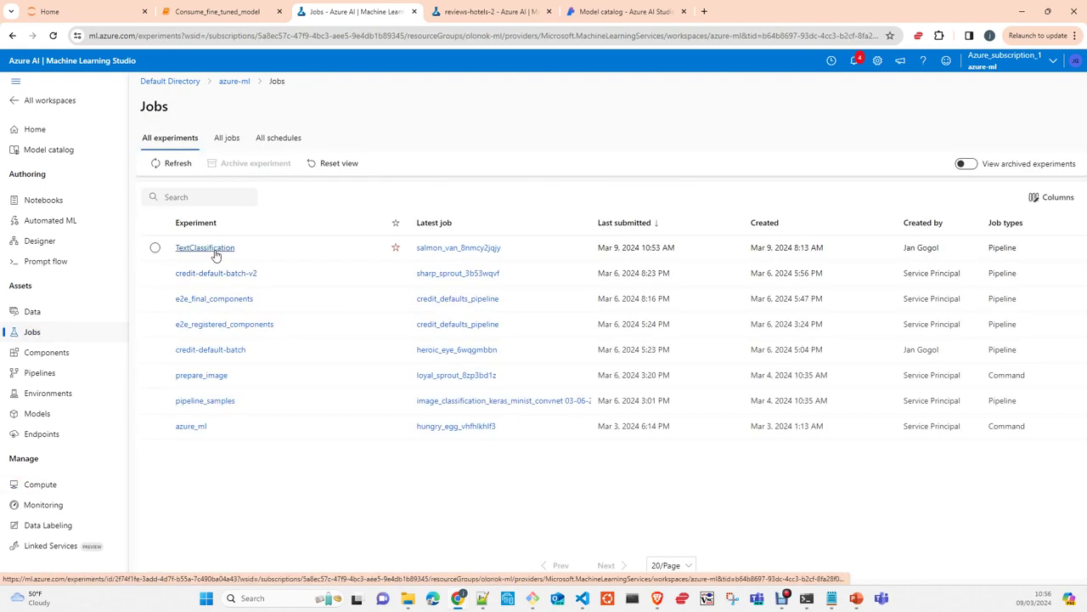
pyautogui.click(212, 250)
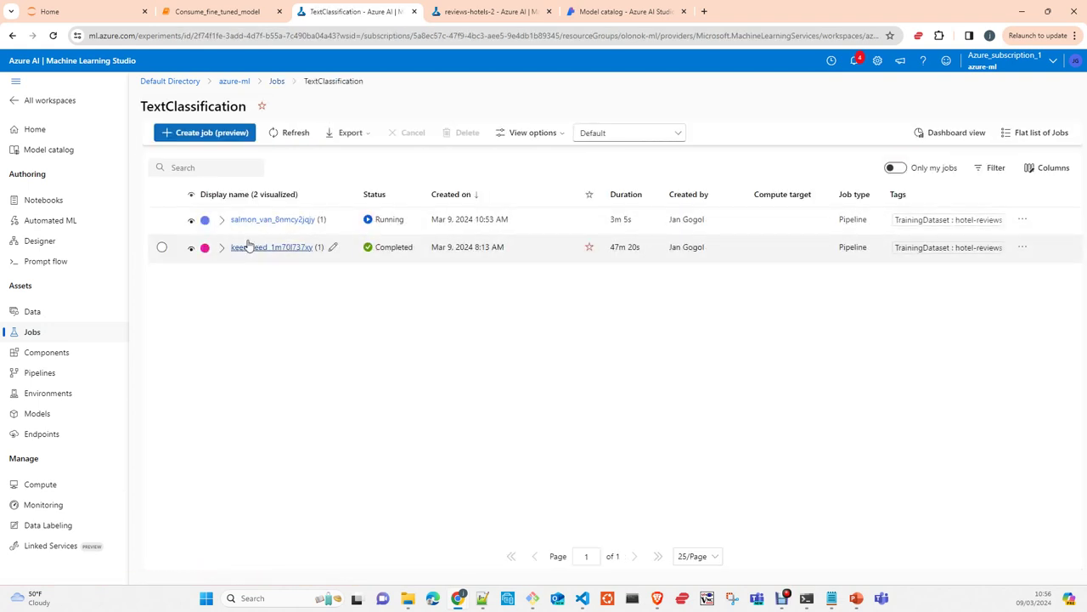
pyautogui.click(267, 220)
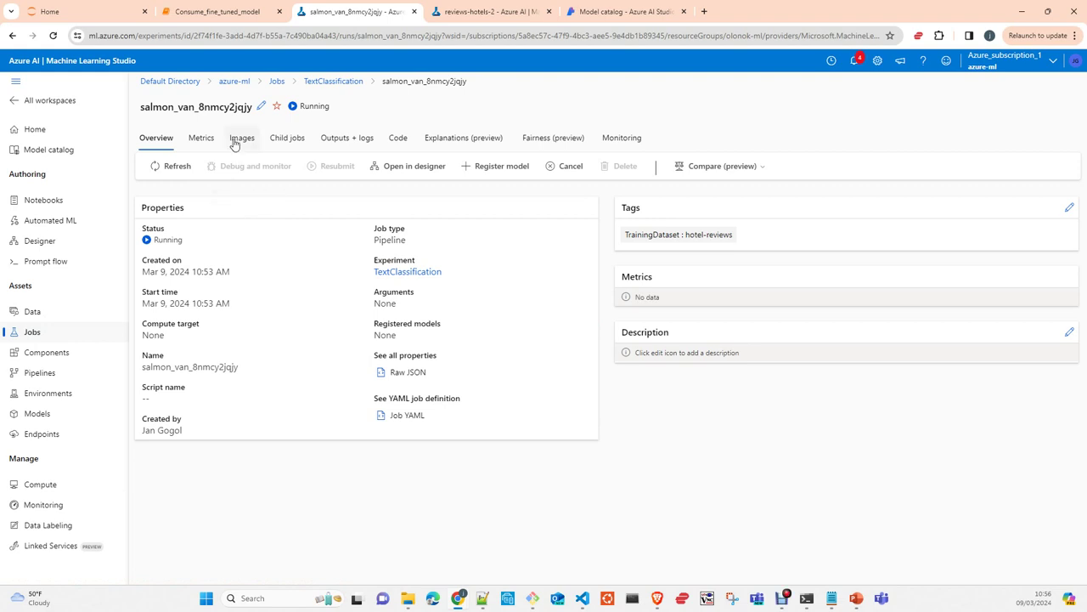
pyautogui.click(289, 139)
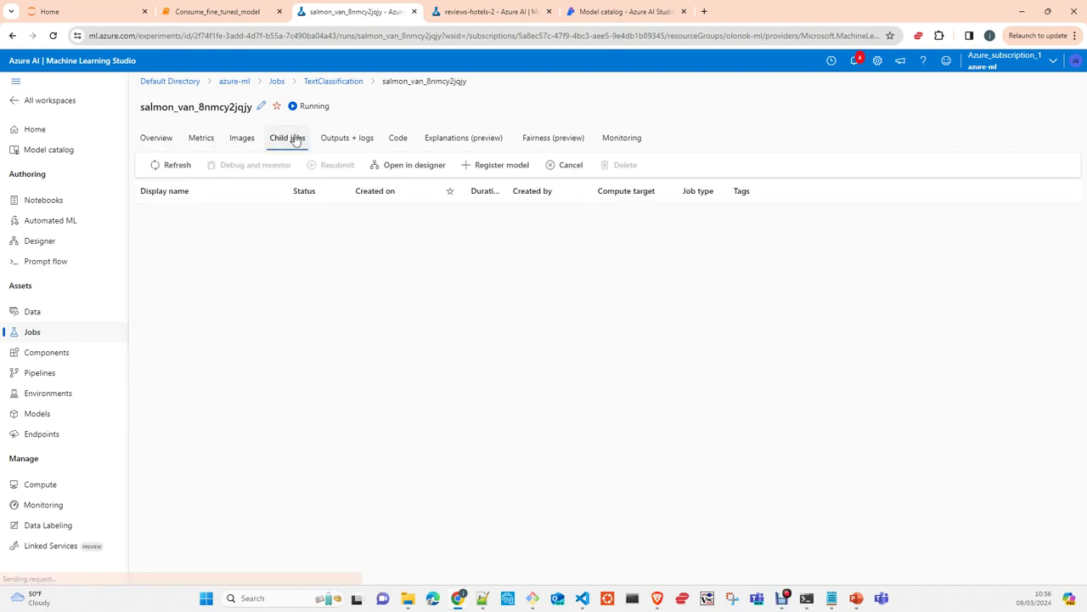
# Step: Open the Finetune child job, go into its dynamic_pillow_0hrtd9d6 child pipeline, and review the graph down to the output folders
pyautogui.click(159, 217)
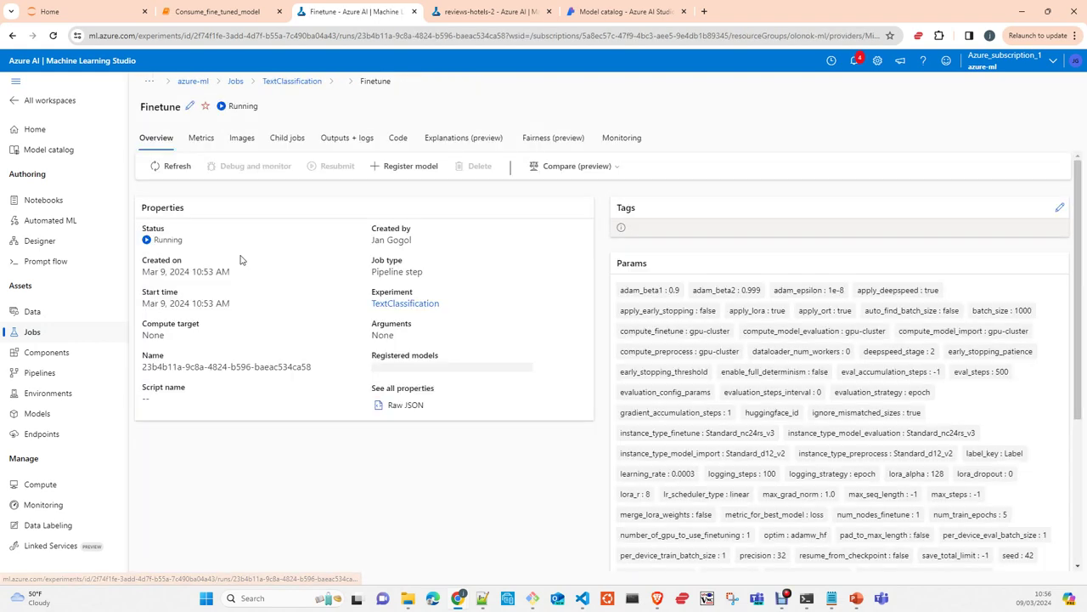
pyautogui.click(287, 139)
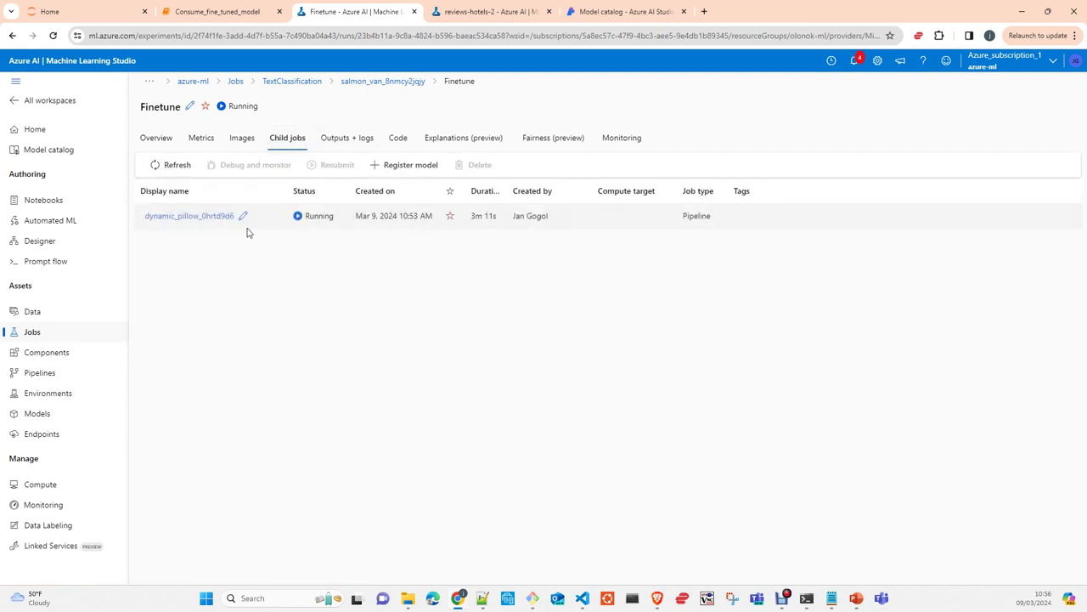
pyautogui.click(191, 216)
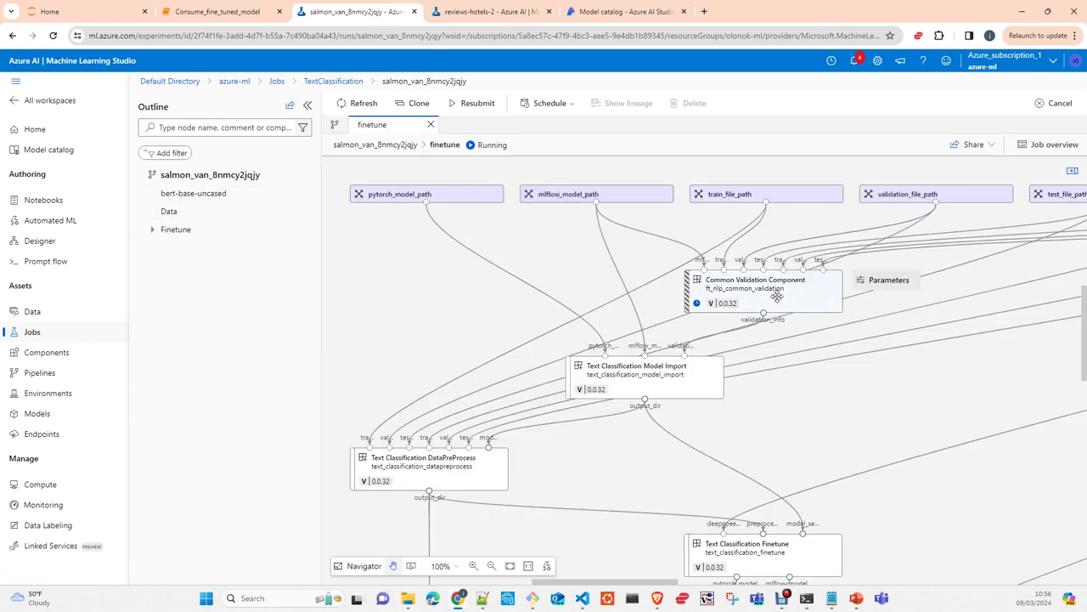
pyautogui.scroll(-3, 776, 295)
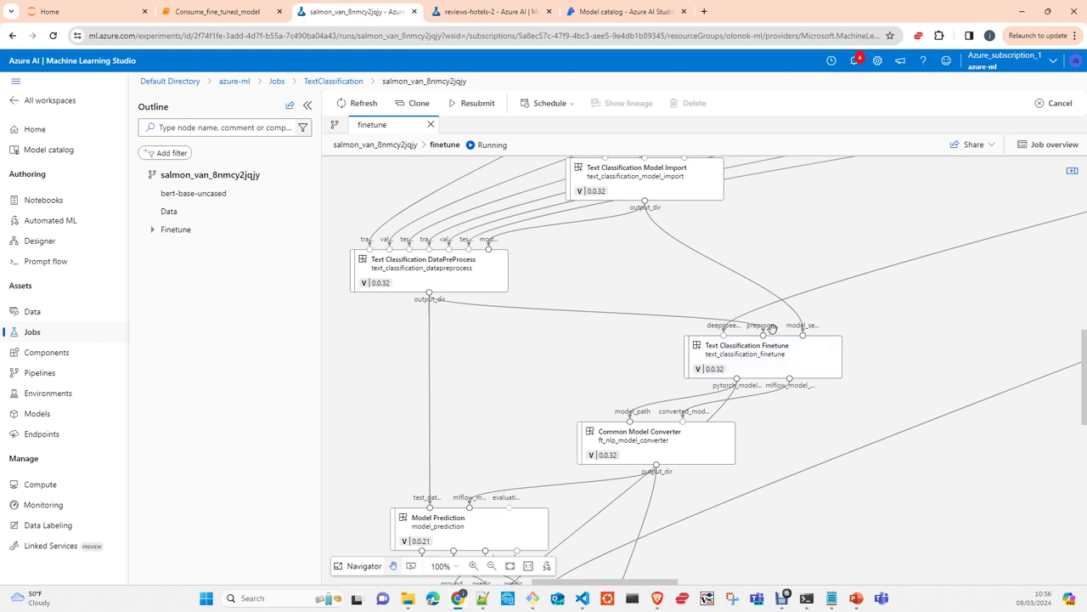
pyautogui.scroll(-5, 771, 328)
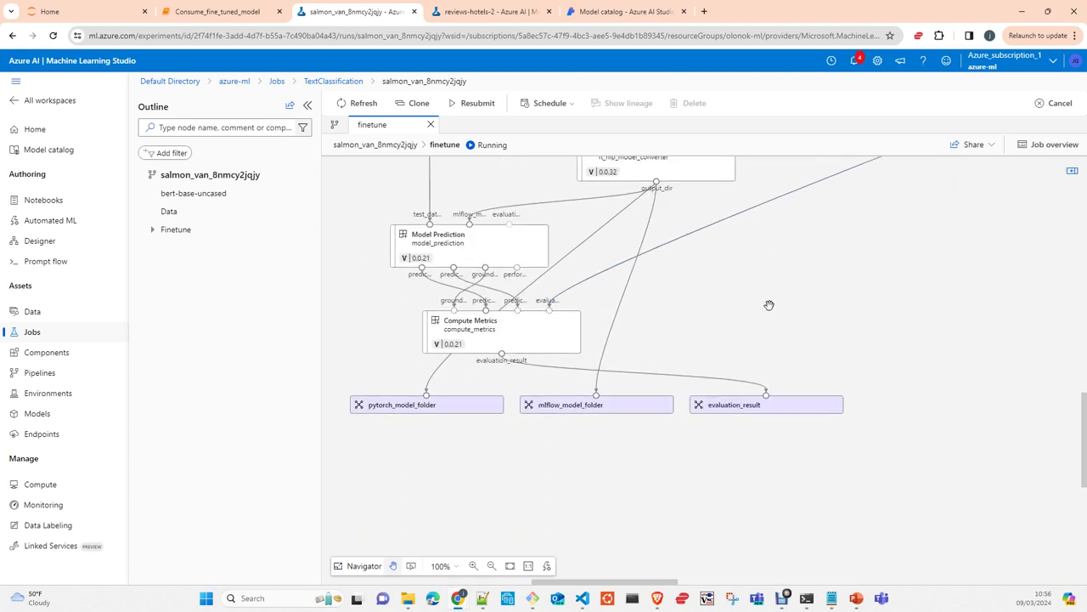
pyautogui.scroll(2, 769, 304)
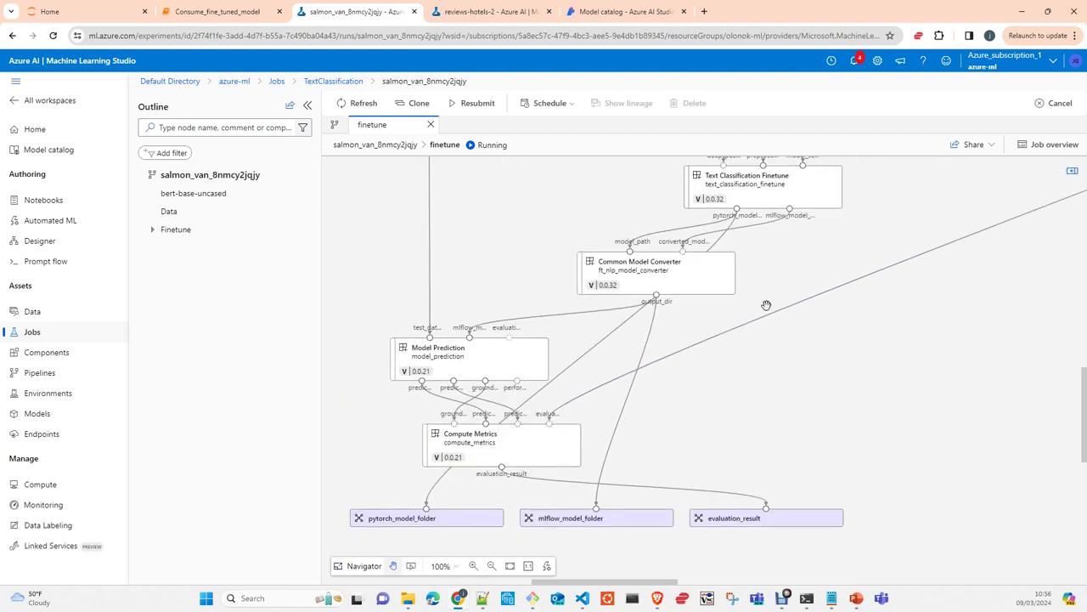
pyautogui.scroll(2, 815, 339)
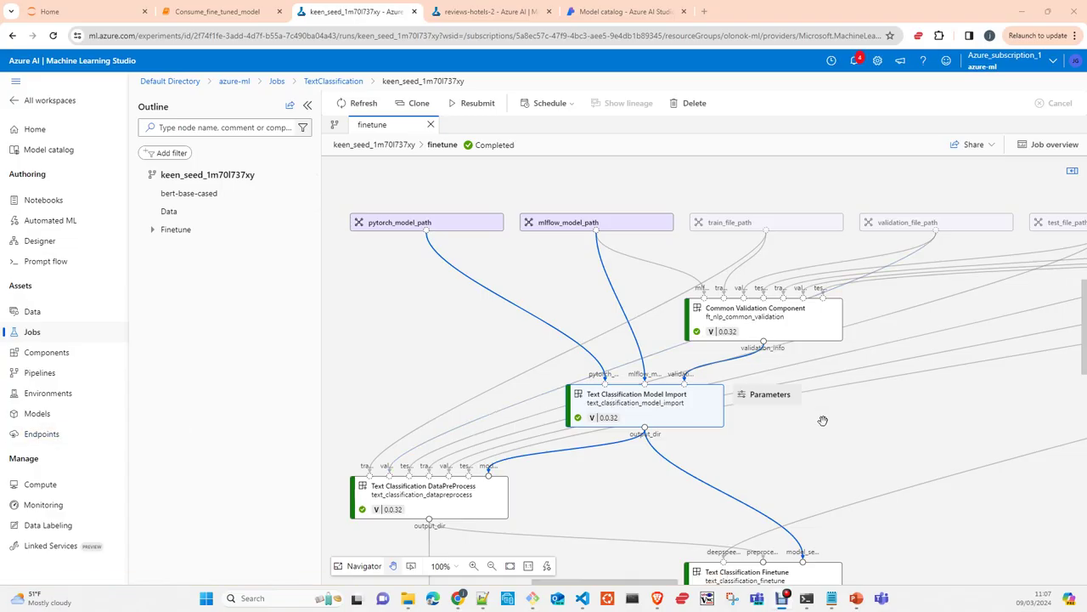
# Step: Review the completed keen_seed_1m70l737xy finetune graph and trace the connections of the Common Model Converter and Compute Metrics components
pyautogui.scroll(2, 886, 369)
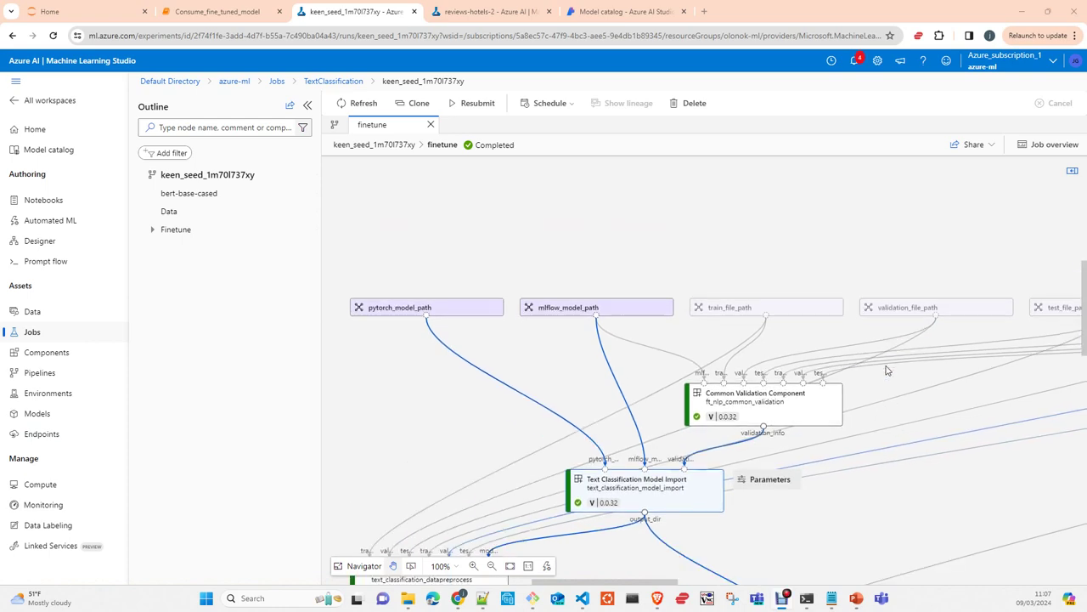
pyautogui.scroll(-8, 886, 369)
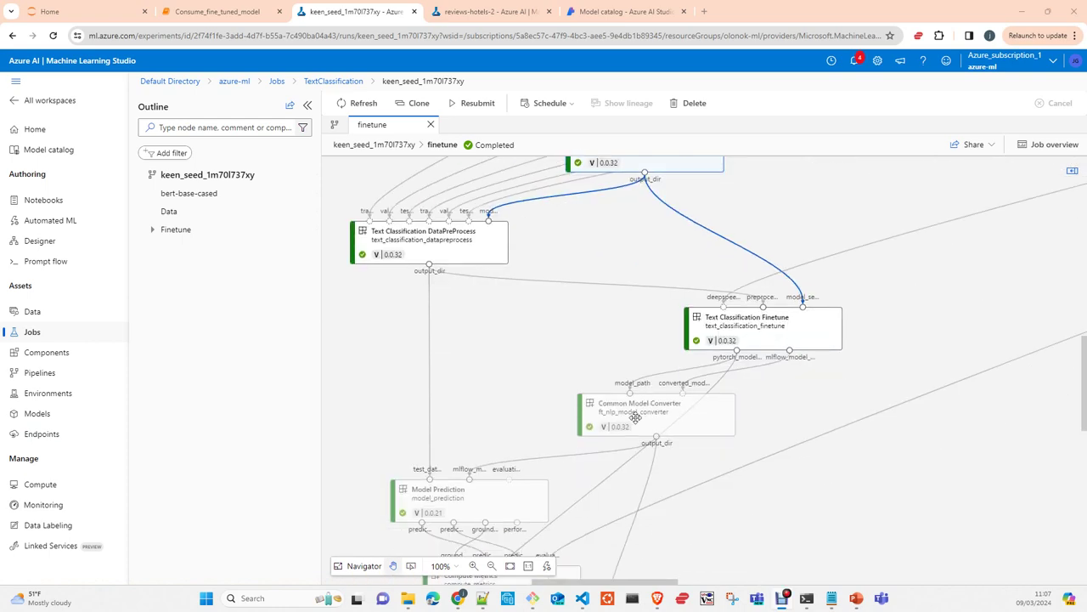
pyautogui.scroll(-2, 670, 335)
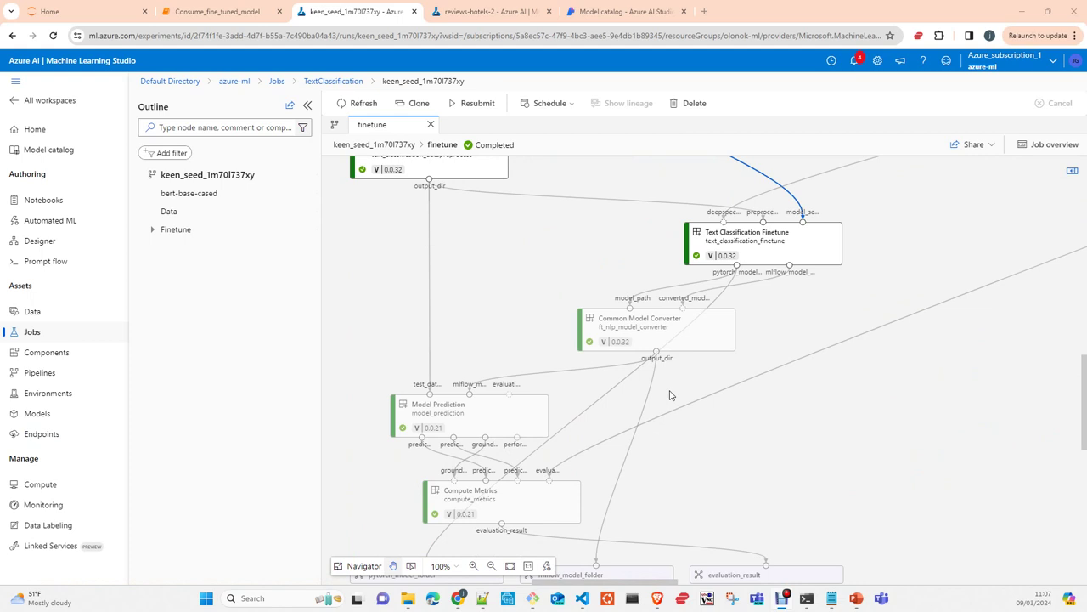
pyautogui.click(669, 335)
pyautogui.scroll(-3, 657, 428)
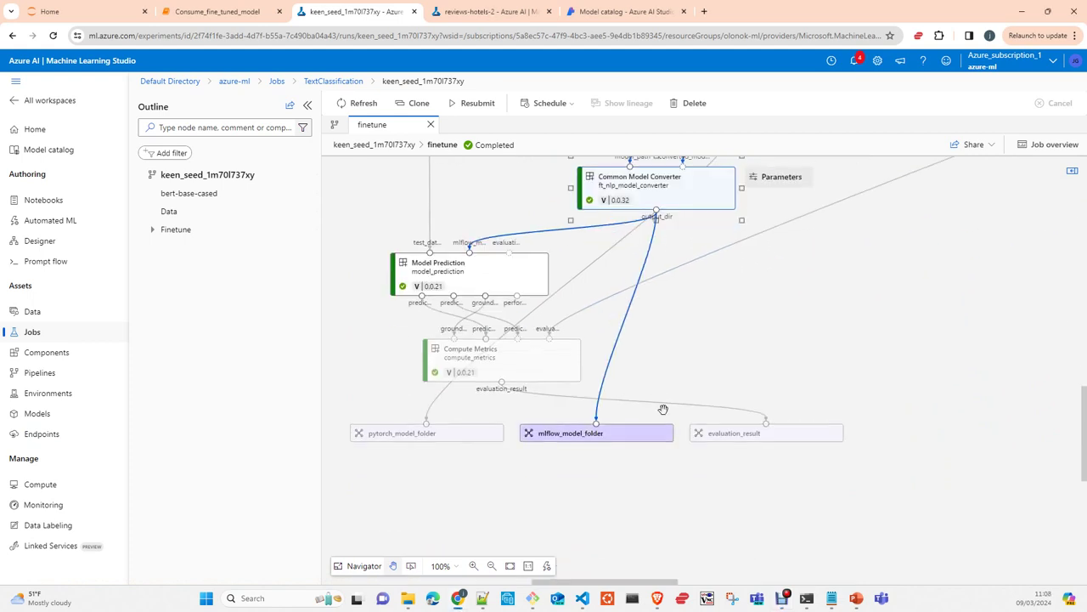
pyautogui.click(521, 361)
pyautogui.scroll(2, 938, 415)
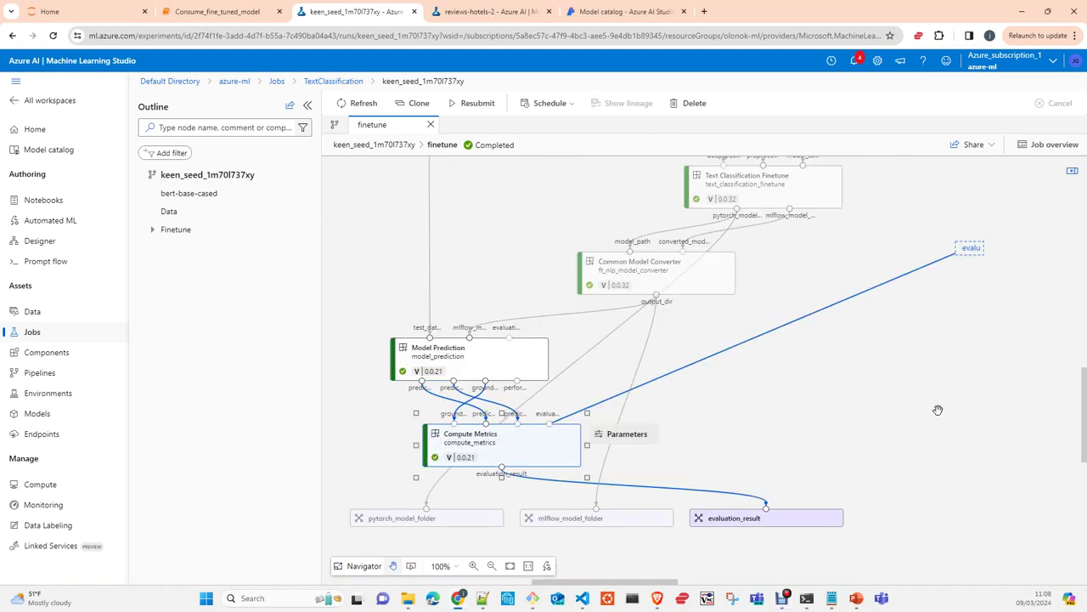
# Step: Open the Text Classification Finetune component's code in the completed pipeline and read through finetune.py
pyautogui.scroll(1, 938, 411)
pyautogui.click(803, 248)
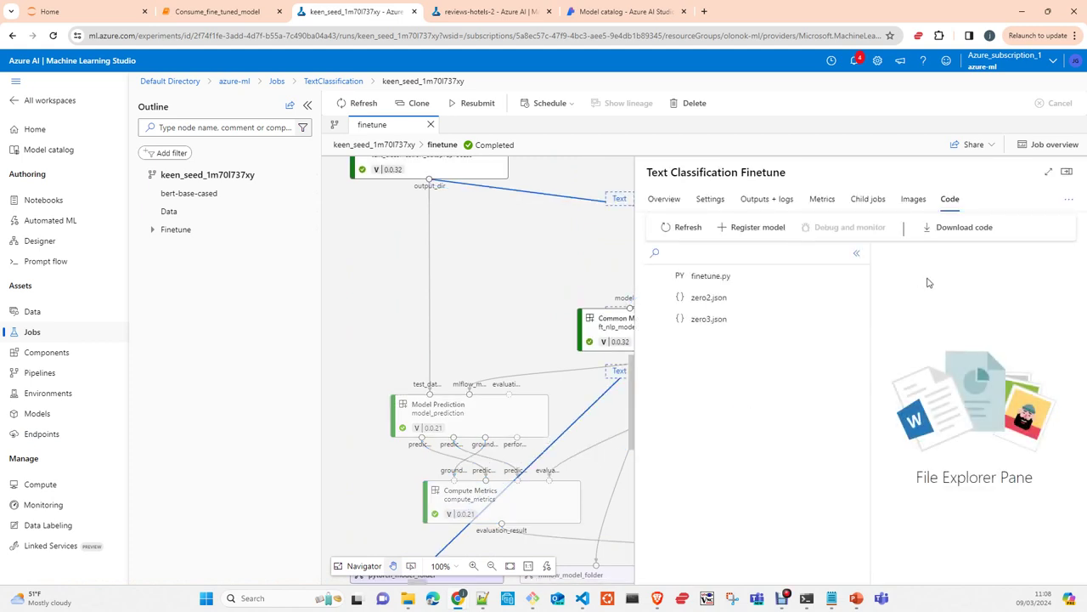
pyautogui.click(711, 278)
pyautogui.scroll(-5, 990, 367)
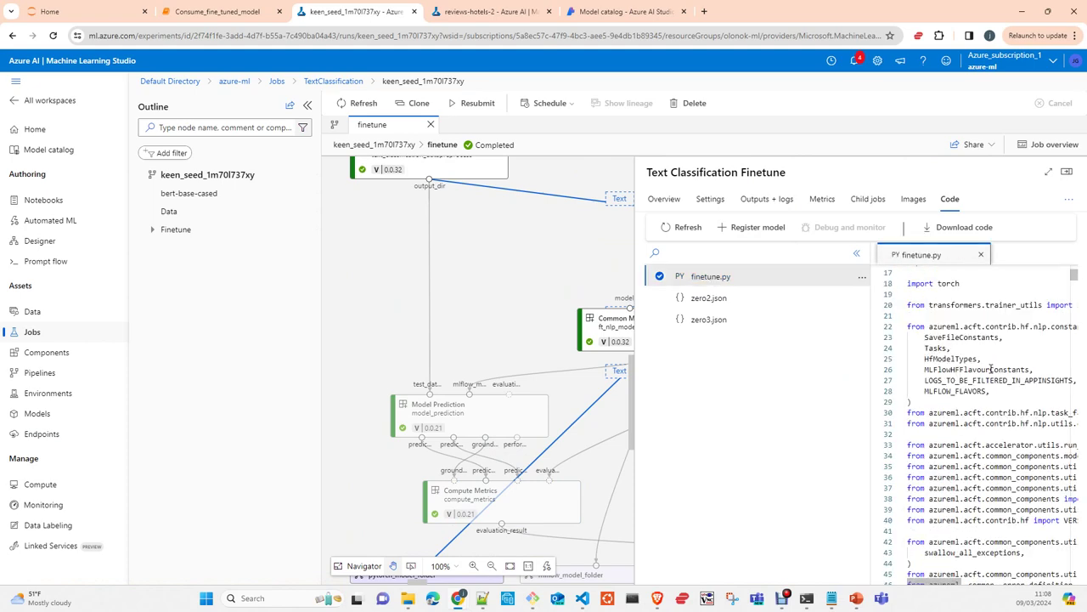
pyautogui.scroll(-10, 990, 367)
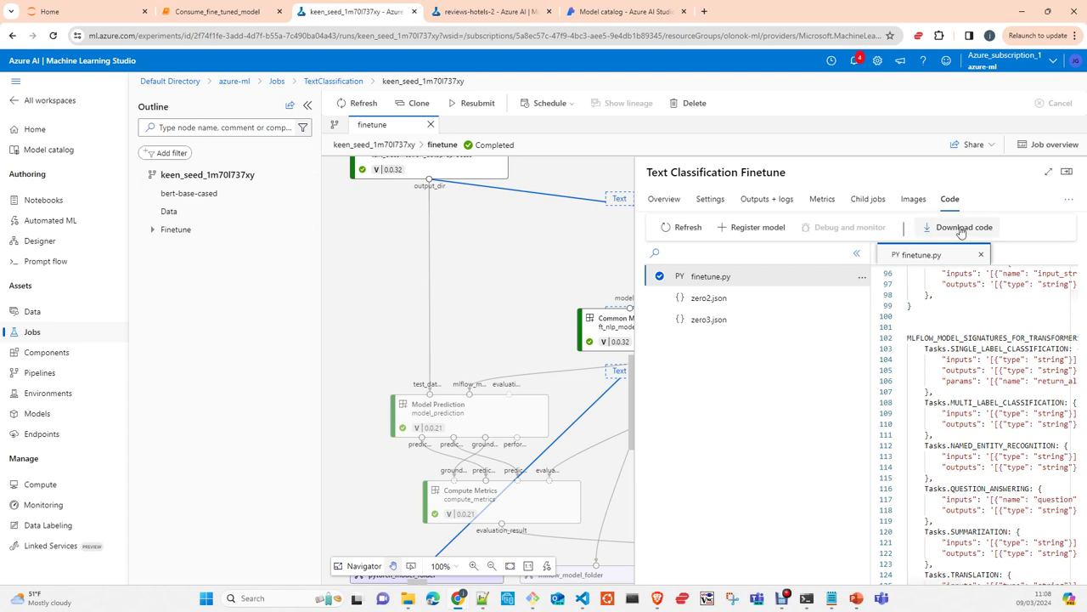
# Step: Browse the Model Prediction component's code files, expand the task_factory folder, and close the job overview
pyautogui.click(504, 408)
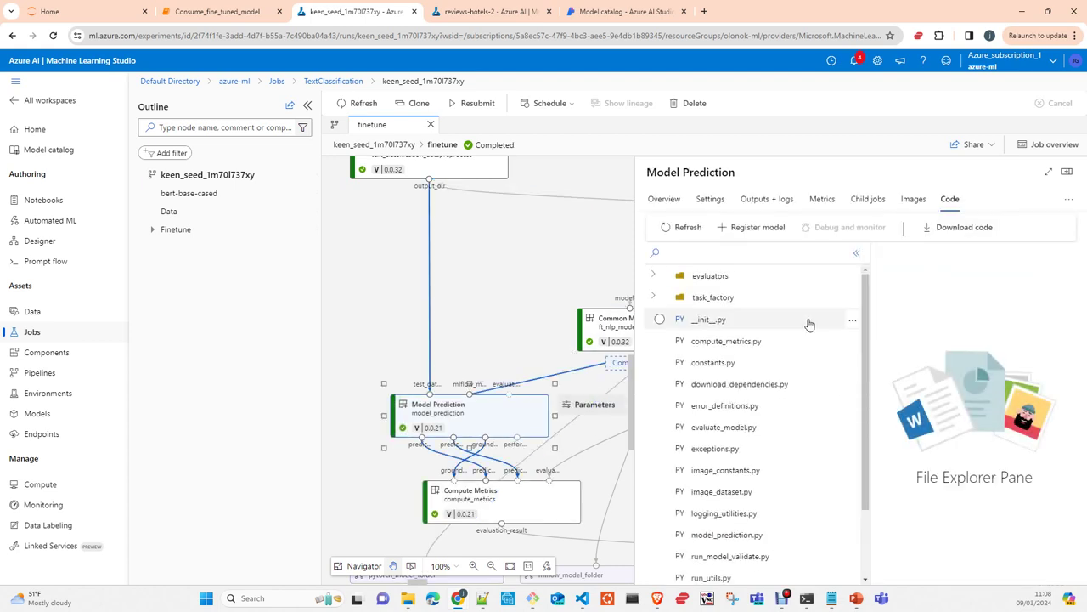
pyautogui.scroll(-2, 775, 345)
pyautogui.scroll(2, 776, 355)
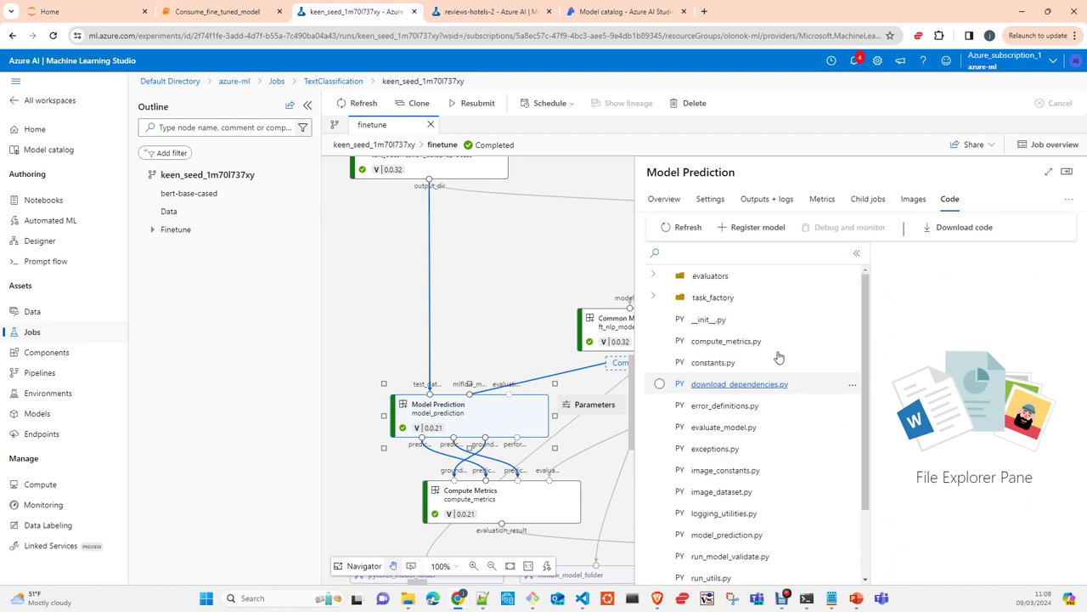
pyautogui.click(718, 297)
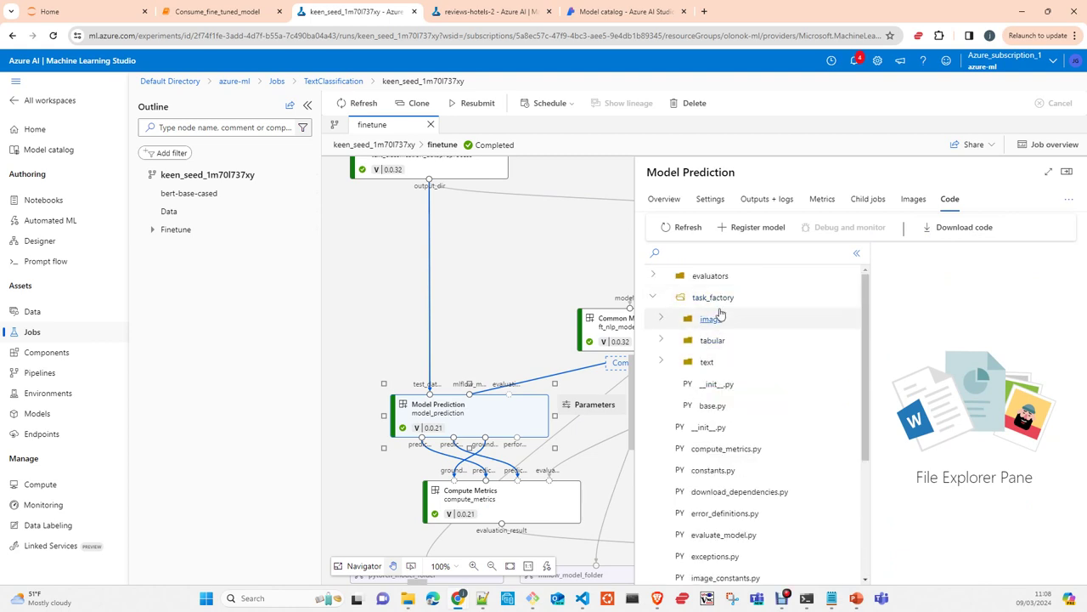
pyautogui.click(504, 235)
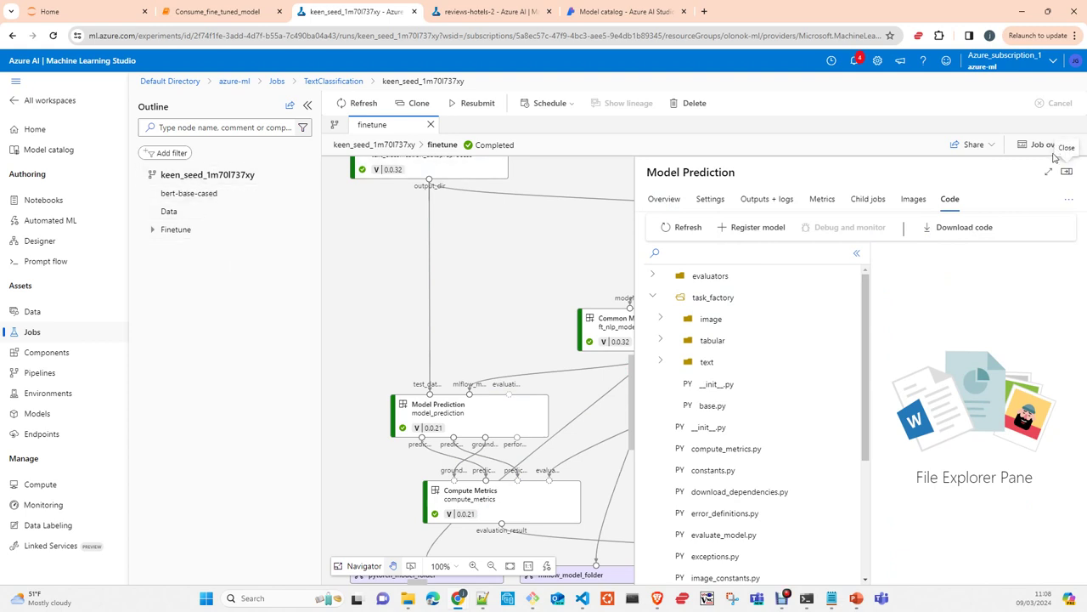
pyautogui.click(1045, 146)
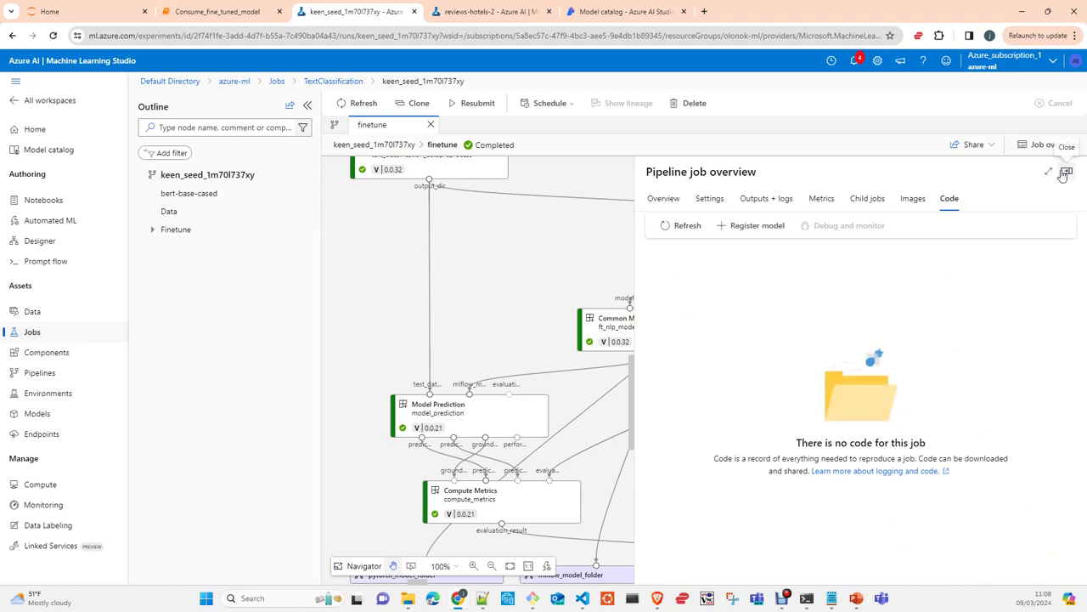
pyautogui.click(1067, 171)
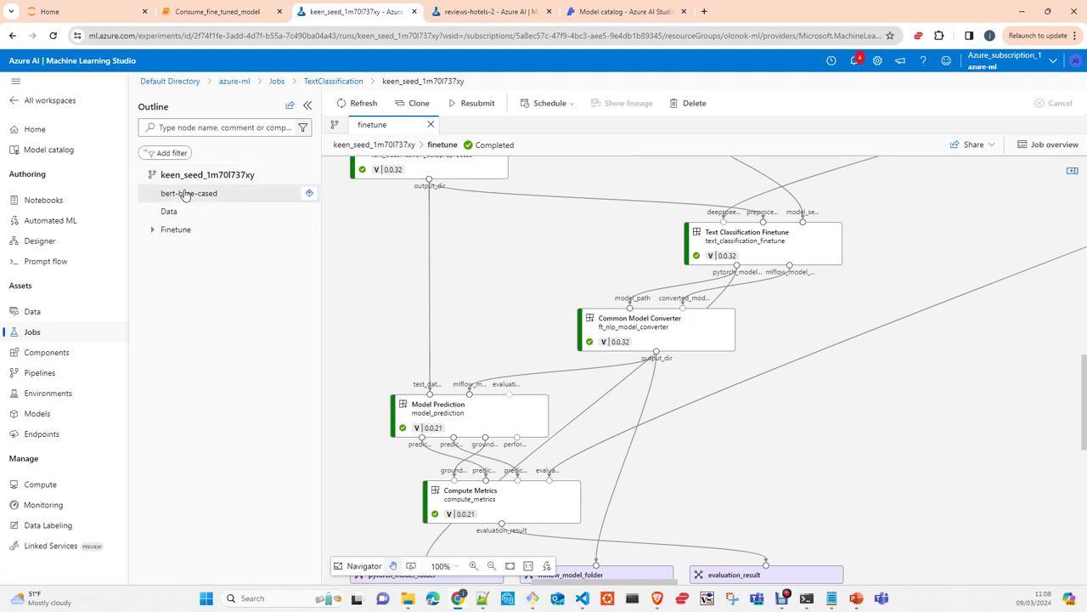
# Step: Close the finetune subgraph and review the parent keen_seed_1m70l737xy pipeline job's overview down to its outputs and tags
pyautogui.click(431, 126)
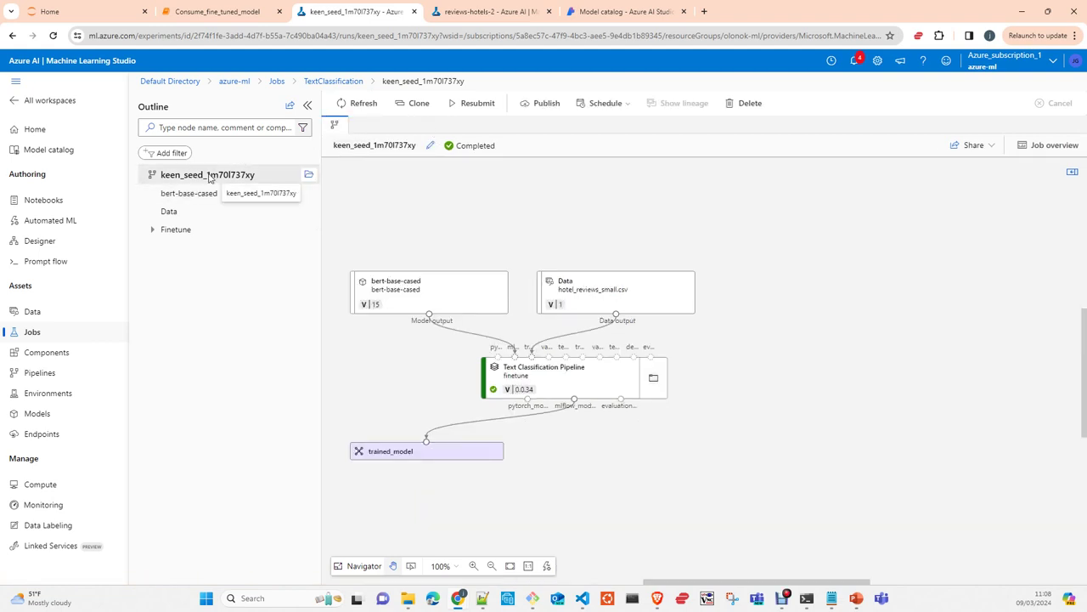
pyautogui.click(593, 374)
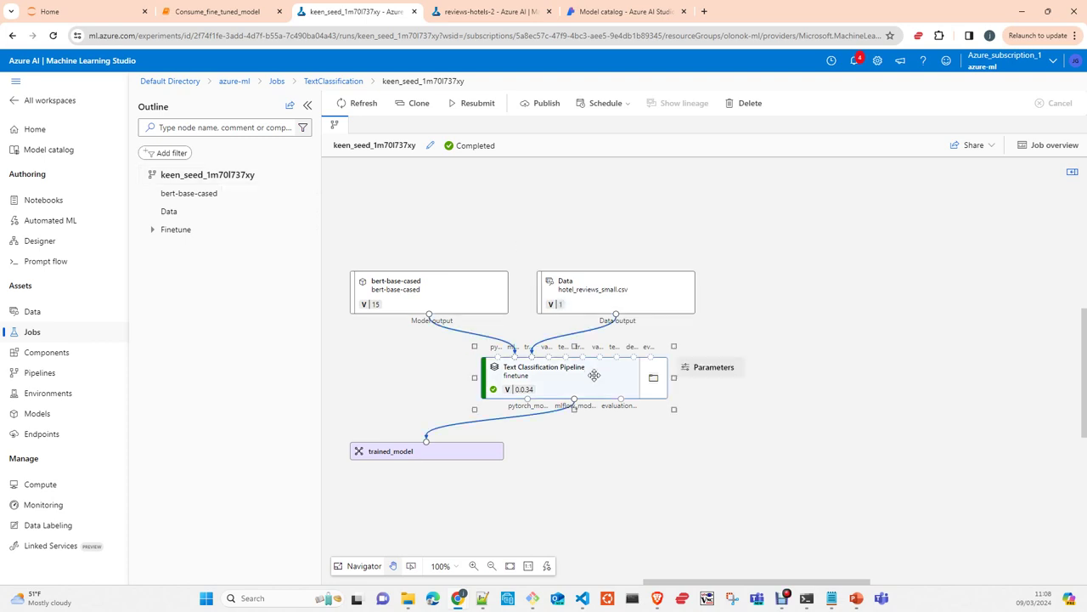
pyautogui.click(1050, 148)
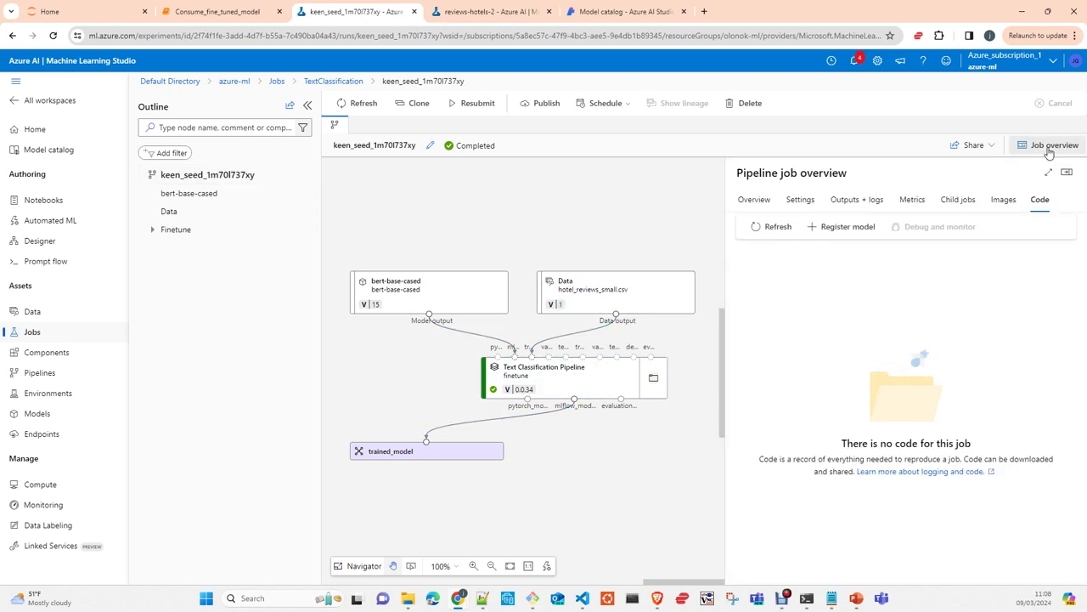
pyautogui.click(762, 204)
pyautogui.scroll(-6, 920, 328)
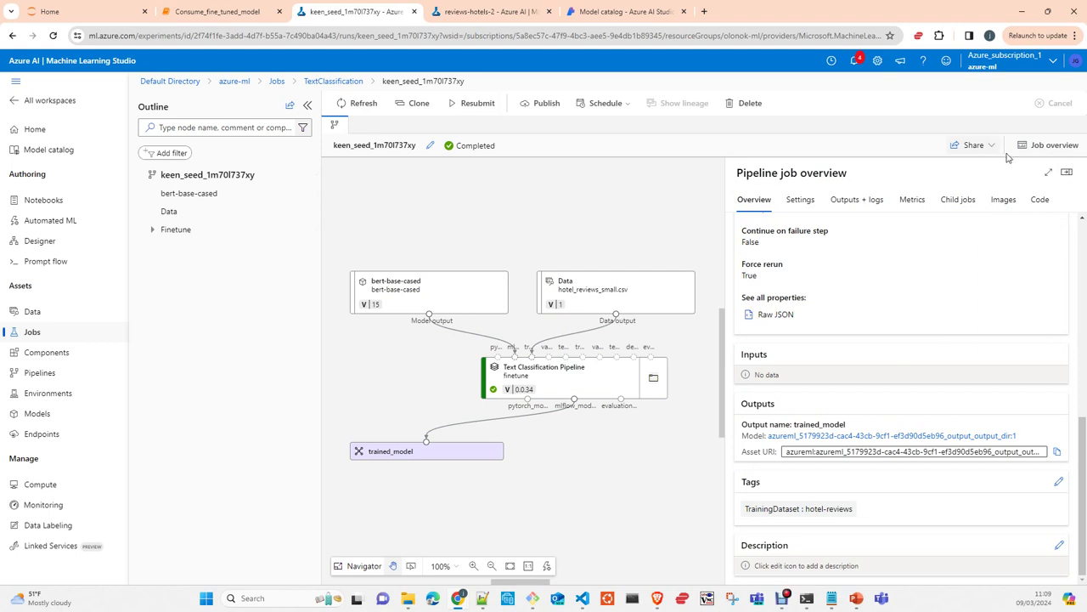
# Step: Open the Text Classification Pipeline component's details at full size and review its training parameters and outputs
pyautogui.click(560, 384)
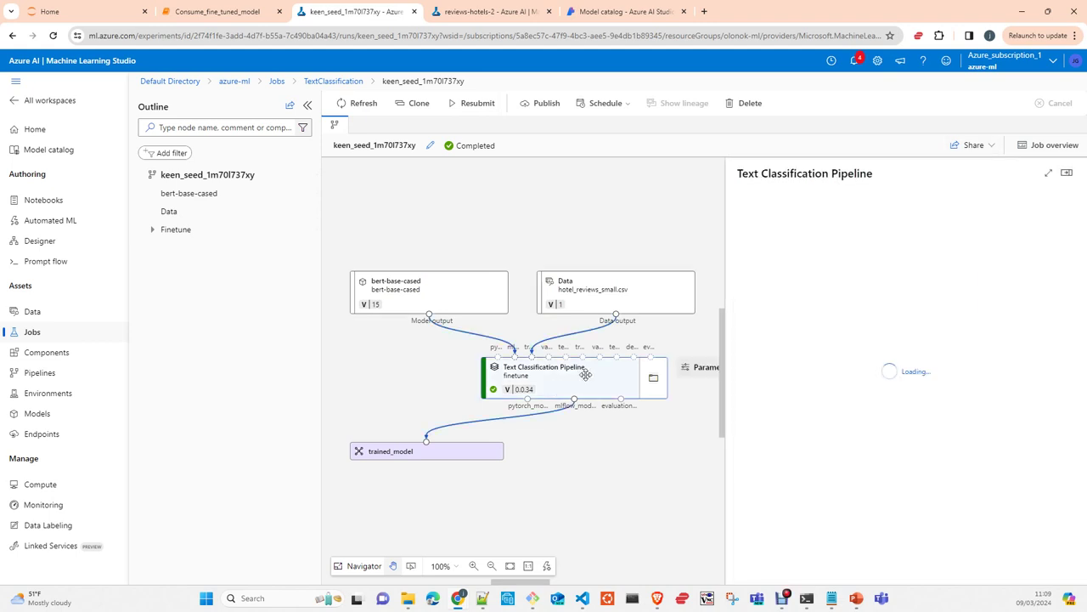
pyautogui.scroll(-10, 854, 396)
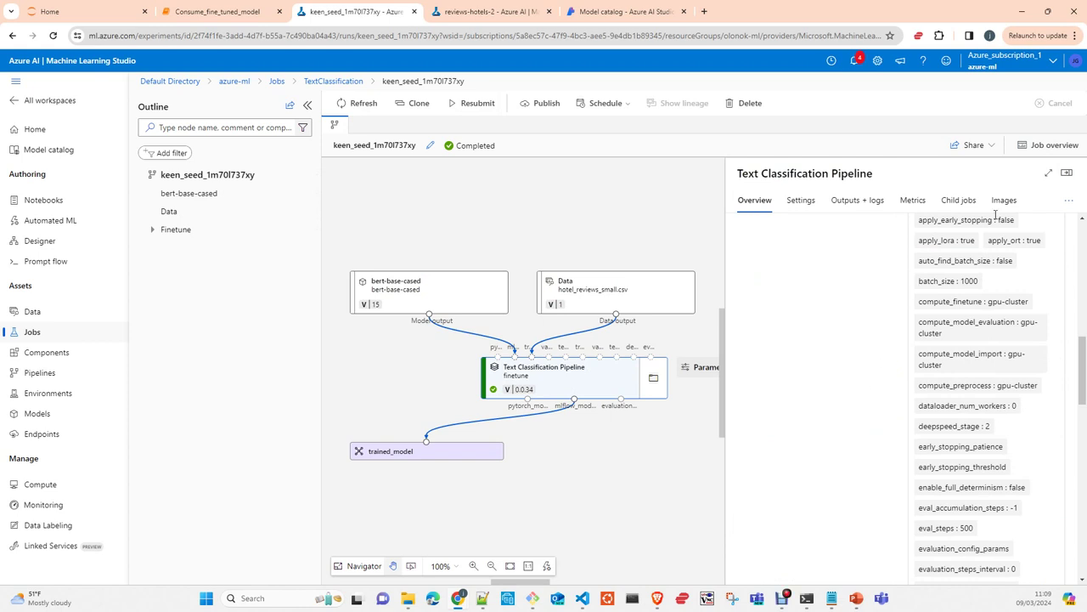
pyautogui.click(1046, 174)
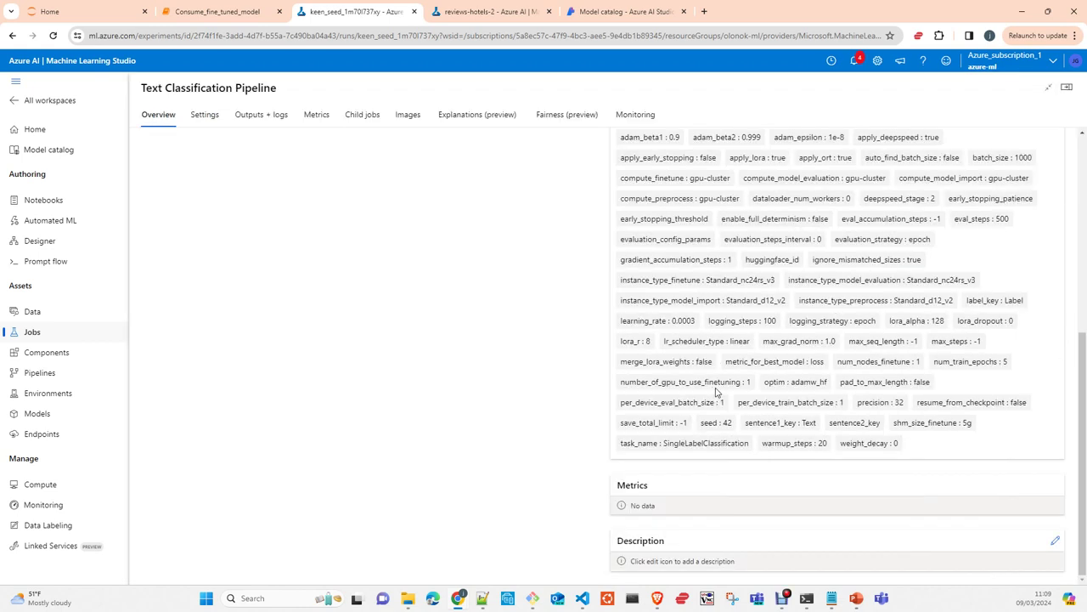
pyautogui.scroll(4, 716, 391)
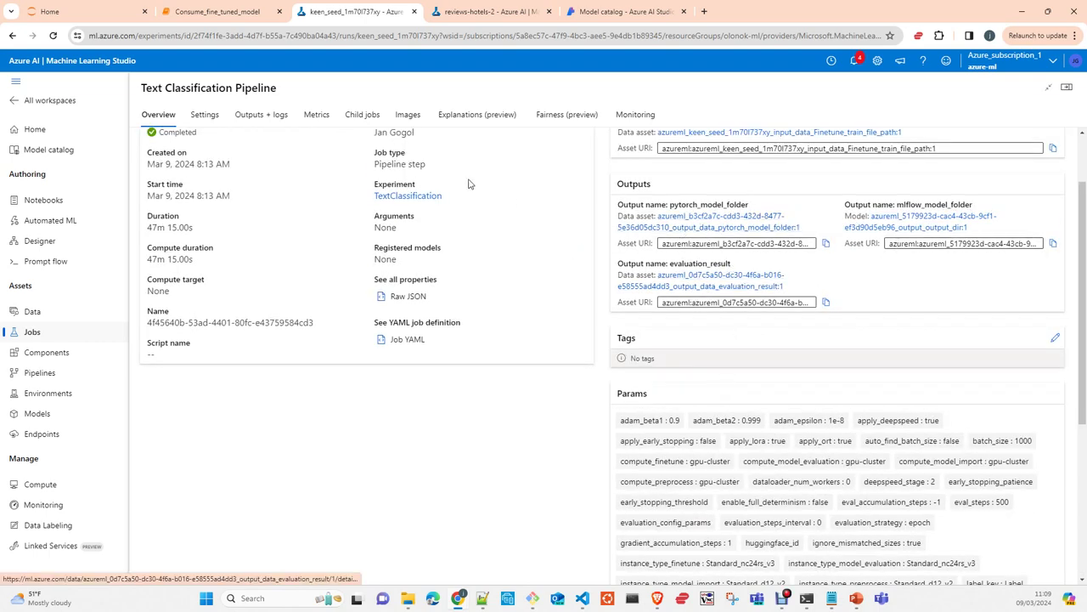
# Step: Go into the component's bubbly_lime_dll4bn53 child pipeline, review its job overview at full size, and list its child jobs
pyautogui.click(361, 119)
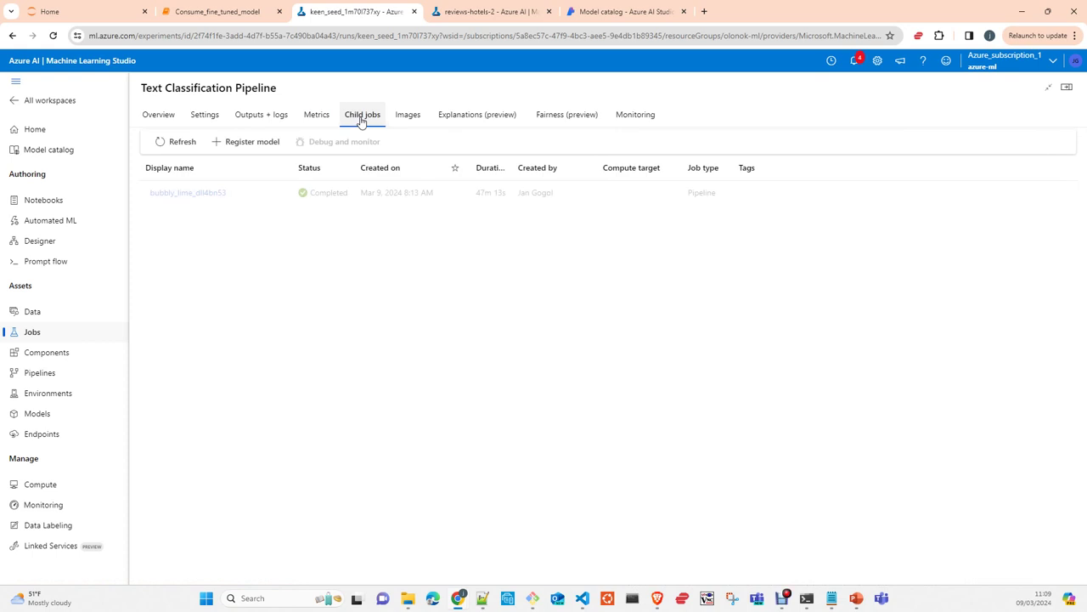
pyautogui.click(201, 194)
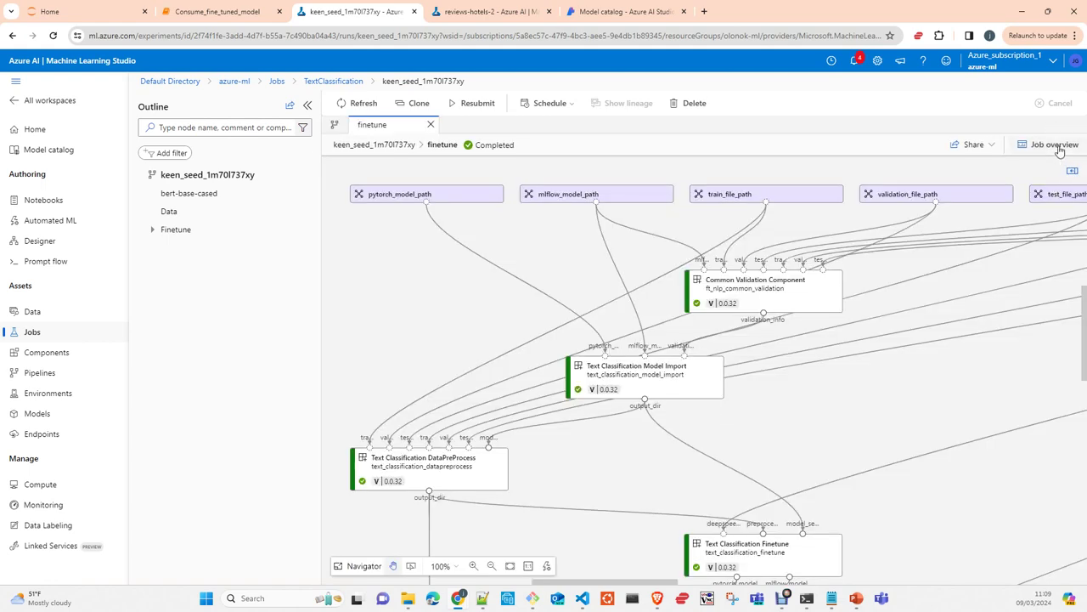
pyautogui.click(1058, 147)
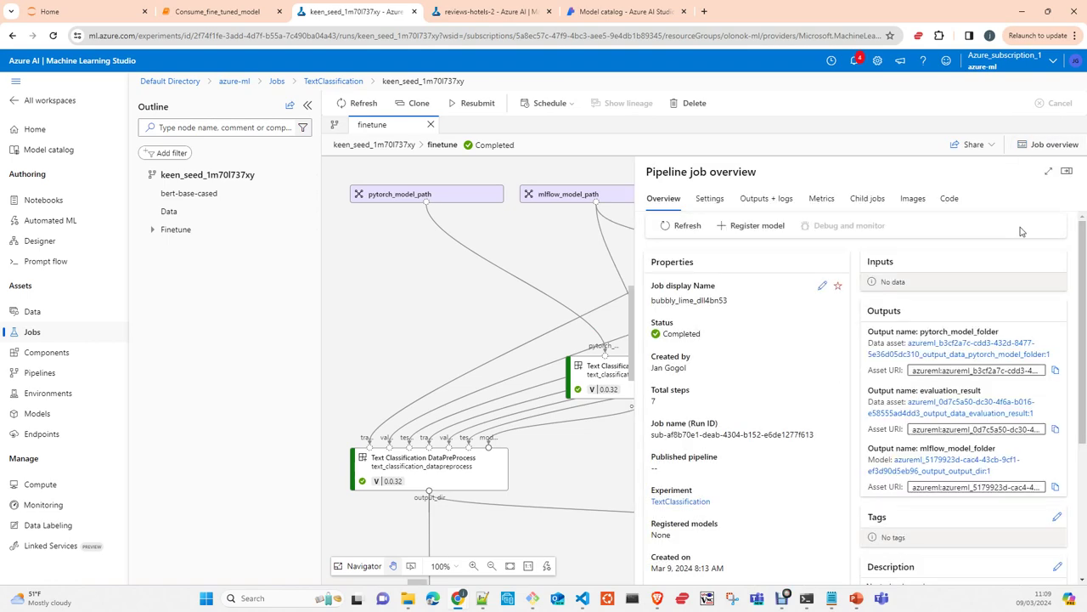
pyautogui.click(1048, 172)
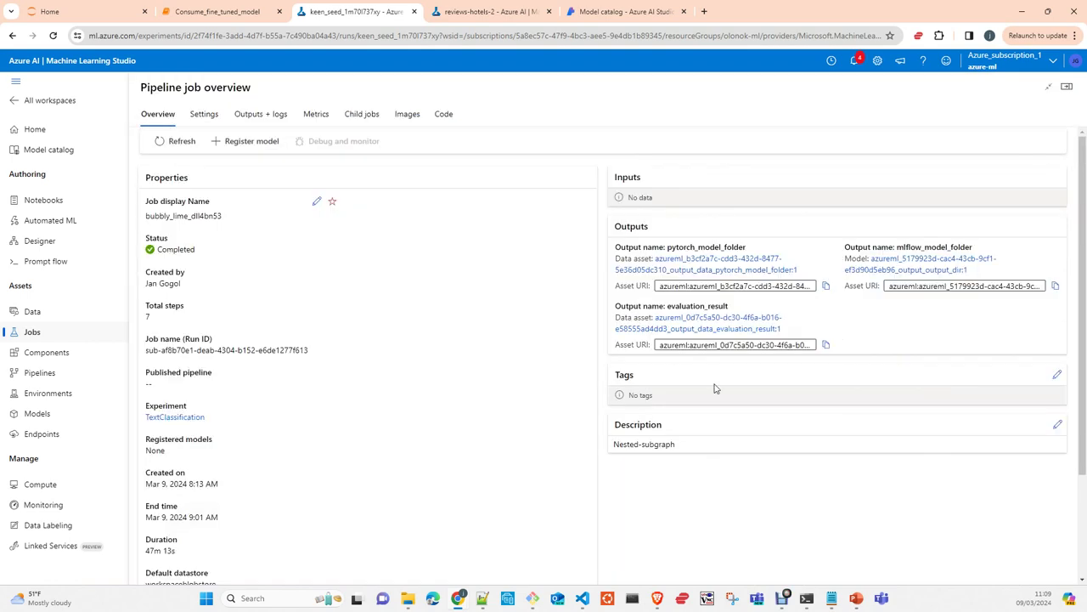
pyautogui.scroll(-3, 479, 414)
pyautogui.scroll(3, 481, 412)
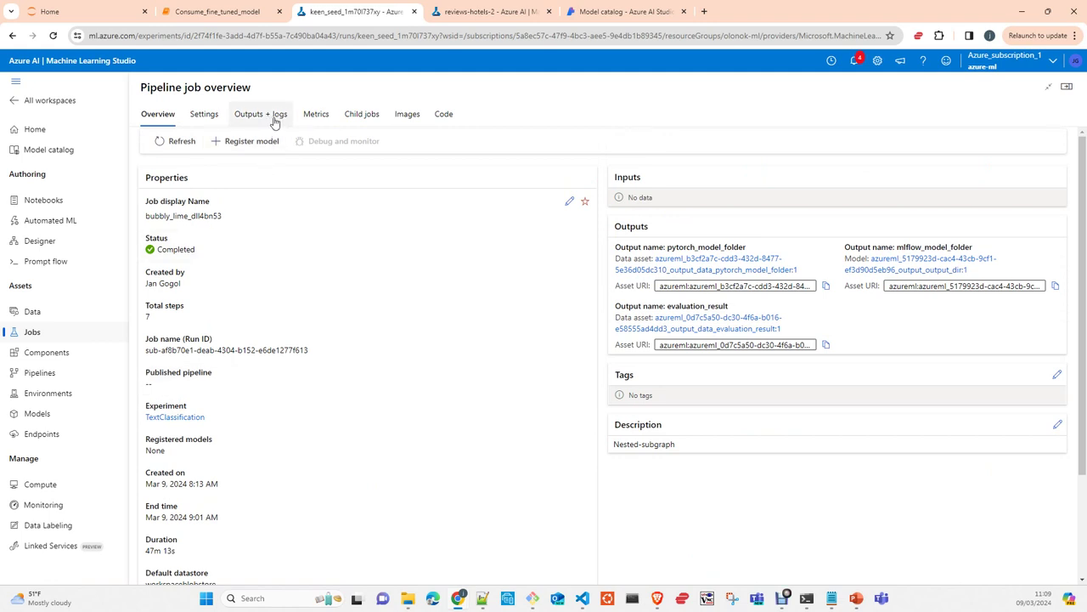
pyautogui.click(362, 116)
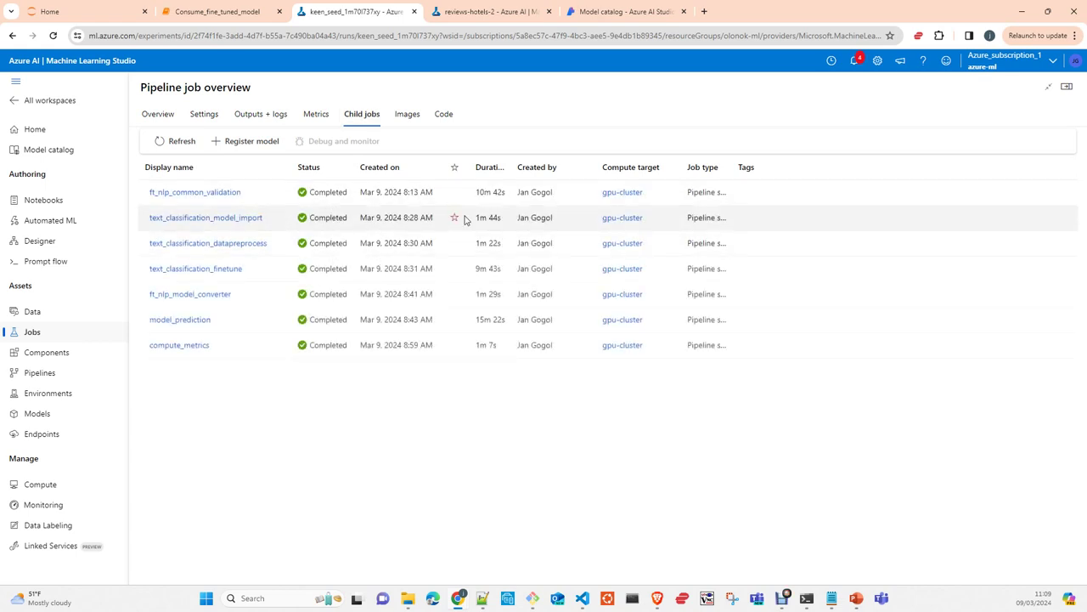
# Step: Open the text_classification_finetune child job and review its properties, command, inputs, outputs and metrics summary
pyautogui.click(200, 271)
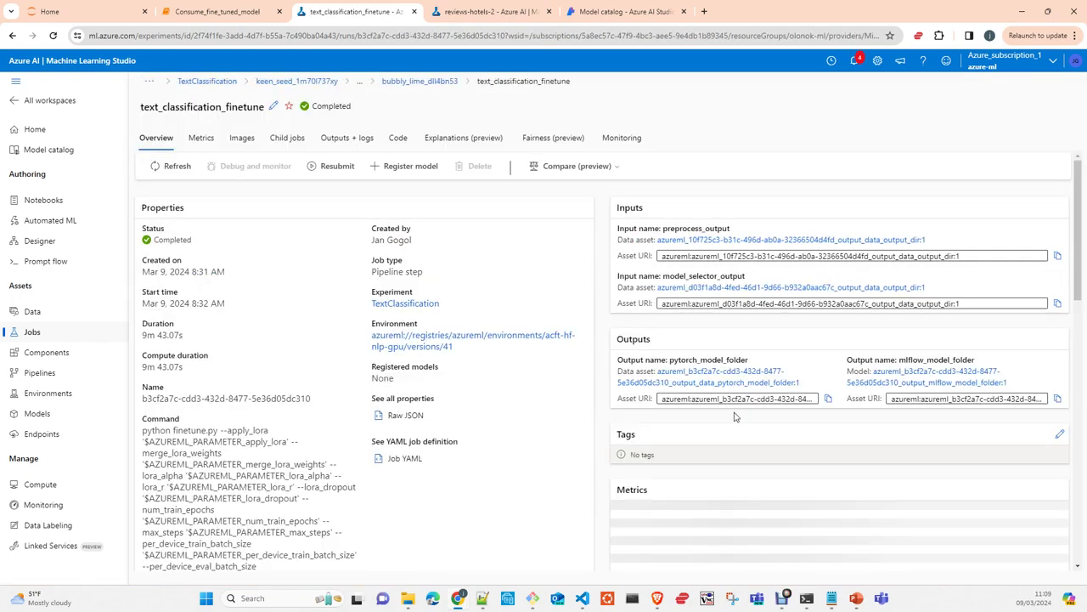
pyautogui.scroll(-3, 762, 490)
pyautogui.scroll(1, 756, 476)
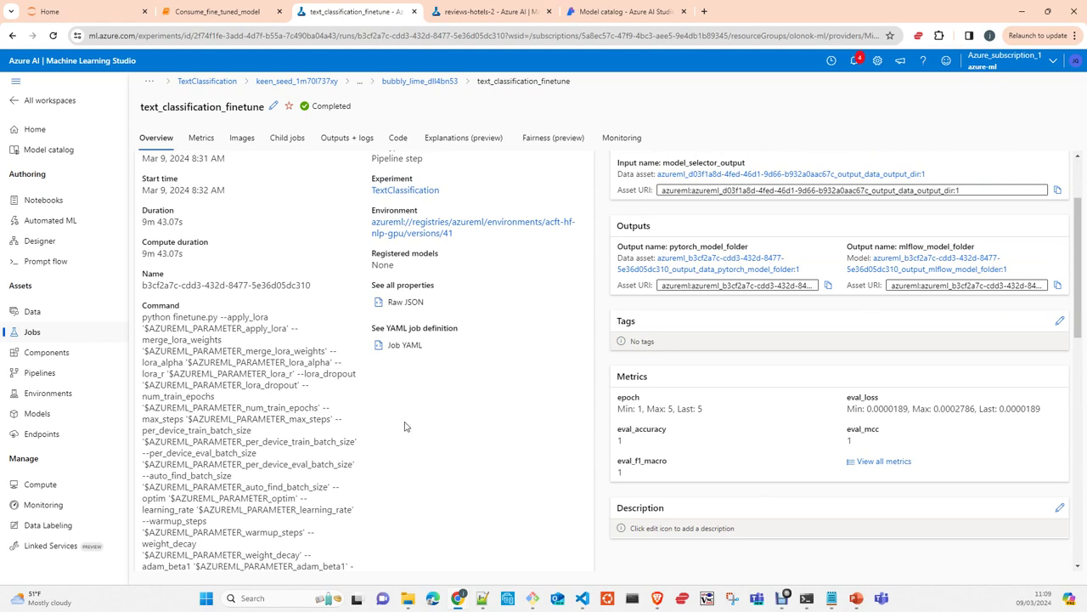
pyautogui.scroll(3, 404, 427)
# Step: Check the text_classification_finetune job's logged images and examine its training and evaluation metric charts
pyautogui.click(240, 140)
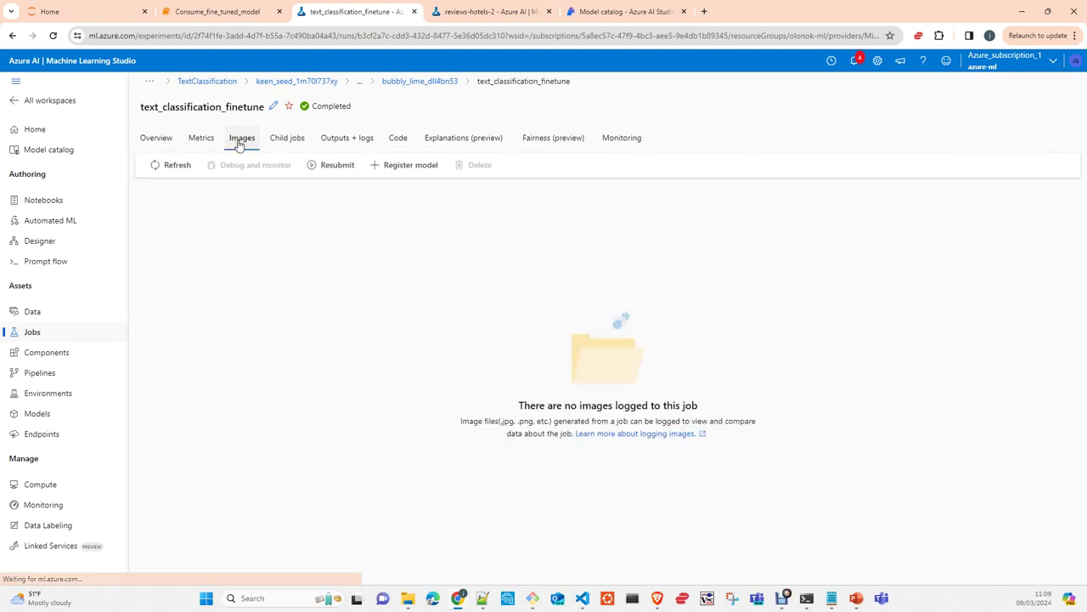
pyautogui.click(202, 141)
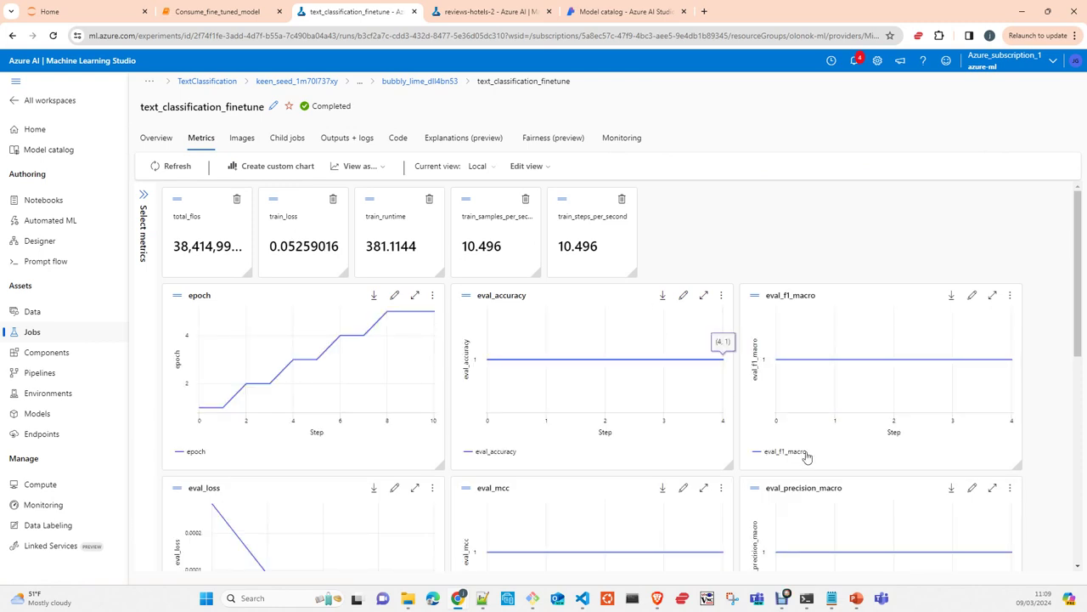
pyautogui.scroll(-4, 535, 497)
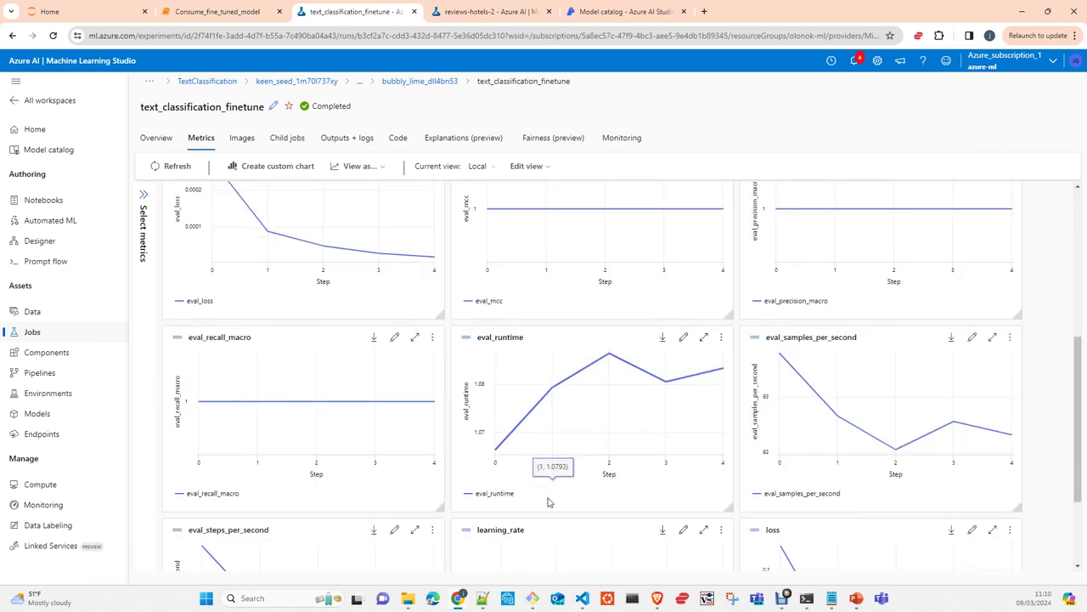
pyautogui.scroll(-2, 551, 488)
pyautogui.scroll(4, 709, 480)
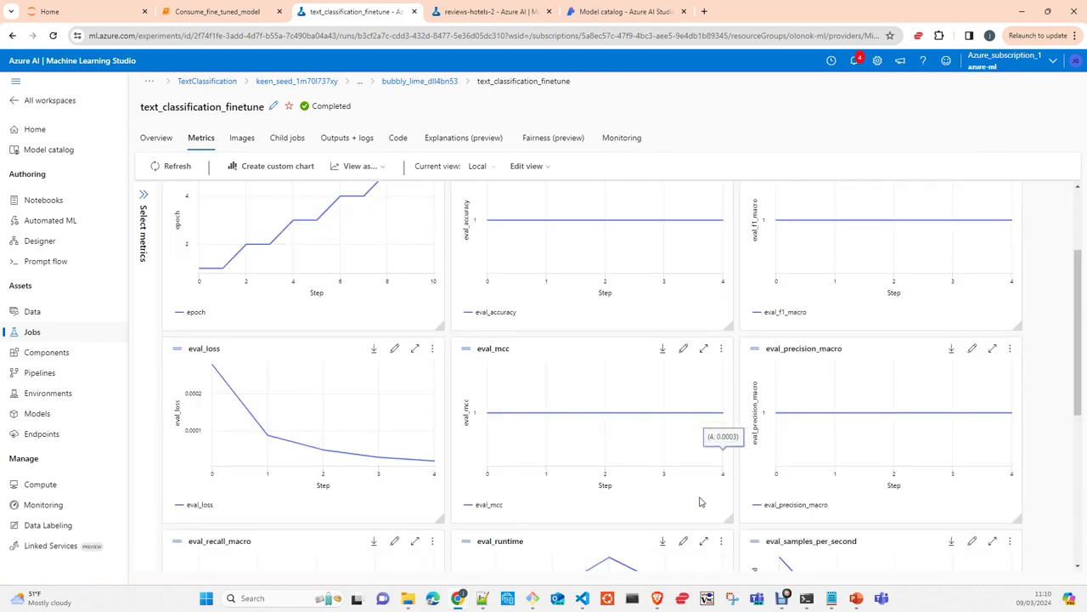
pyautogui.scroll(2, 702, 500)
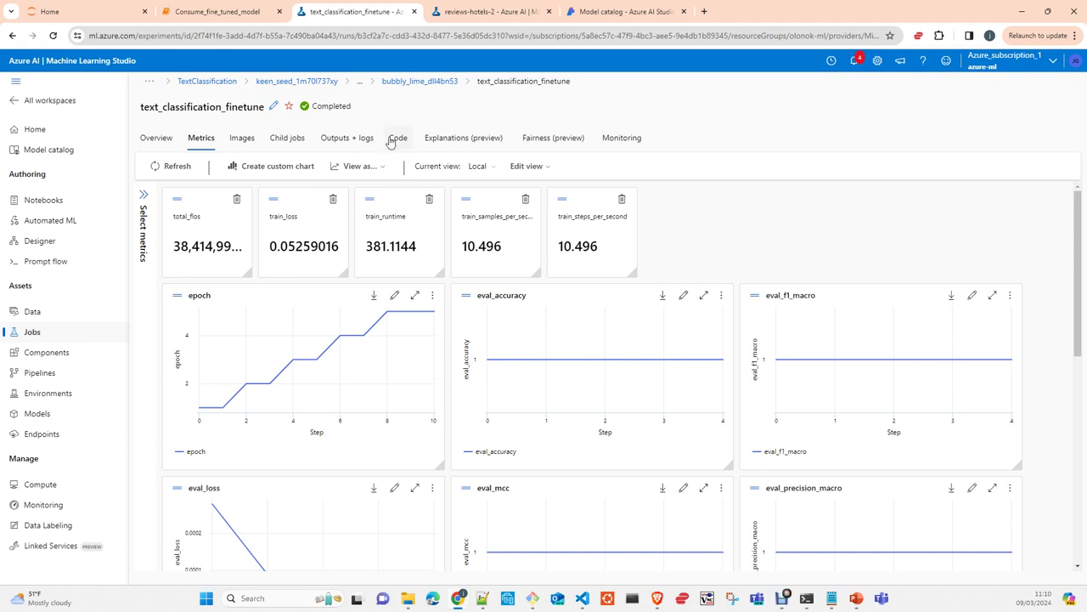
# Step: Open the text_classification_finetune job's code and read finetune.py through its imports, run properties and MLflow model signatures
pyautogui.click(323, 140)
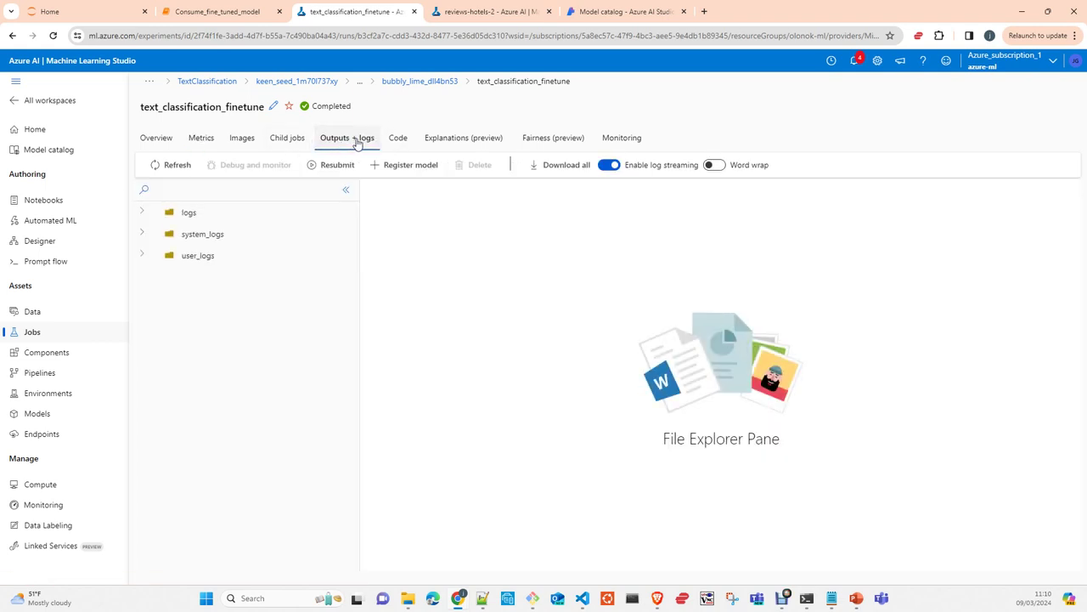
pyautogui.click(397, 143)
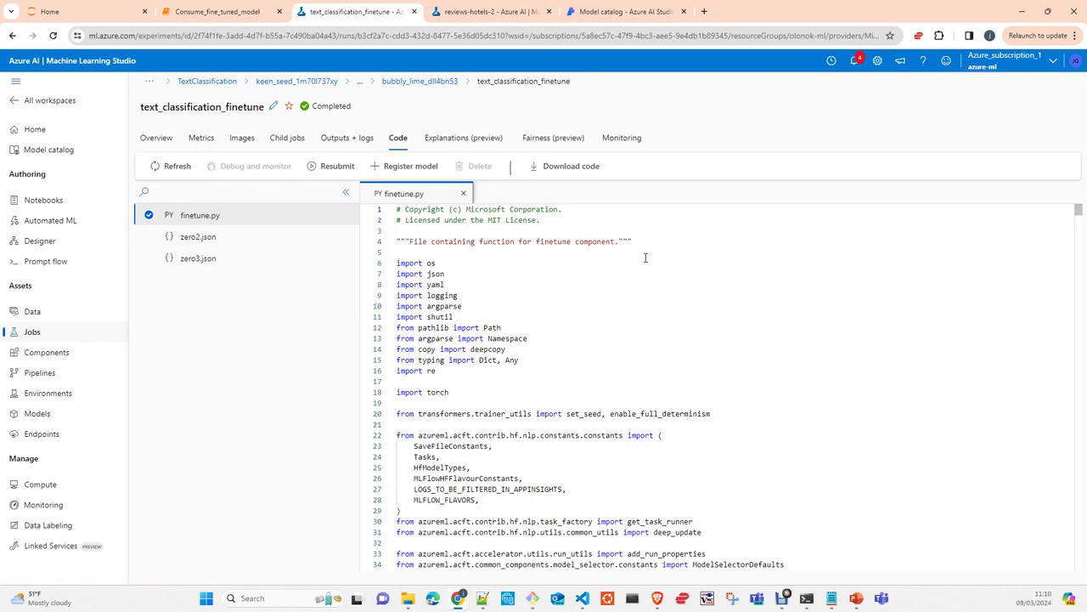
pyautogui.scroll(-6, 678, 370)
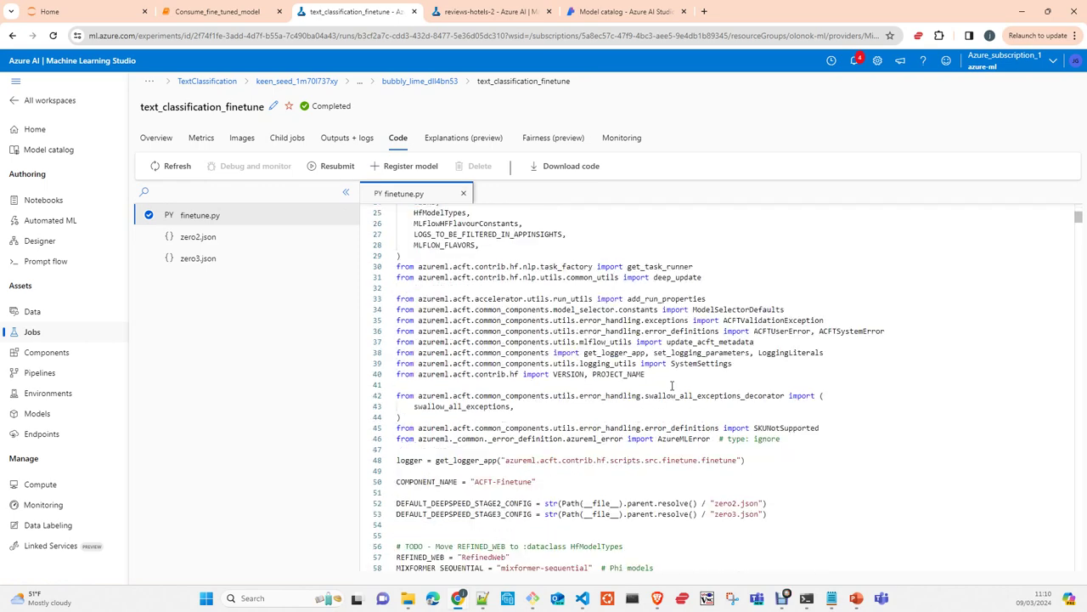
pyautogui.scroll(-4, 670, 388)
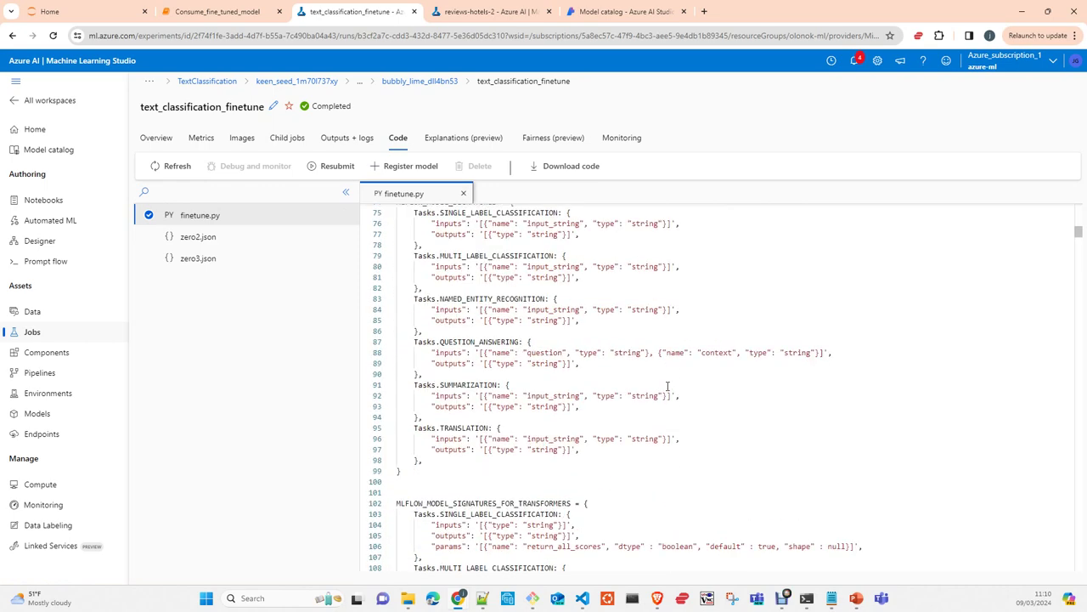
pyautogui.scroll(2, 658, 387)
pyautogui.scroll(4, 656, 387)
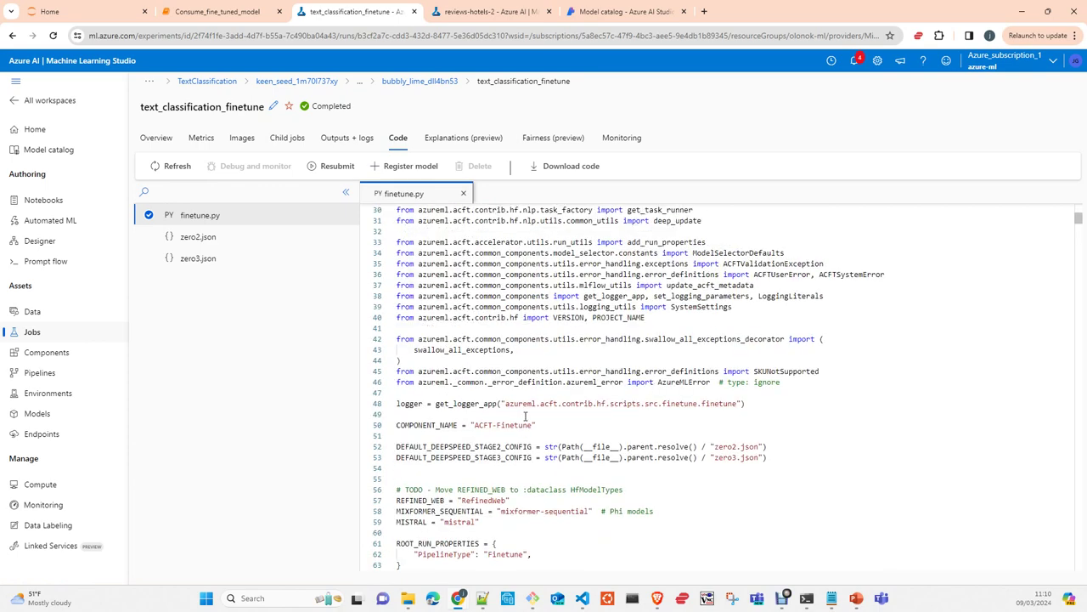
pyautogui.scroll(-2, 544, 414)
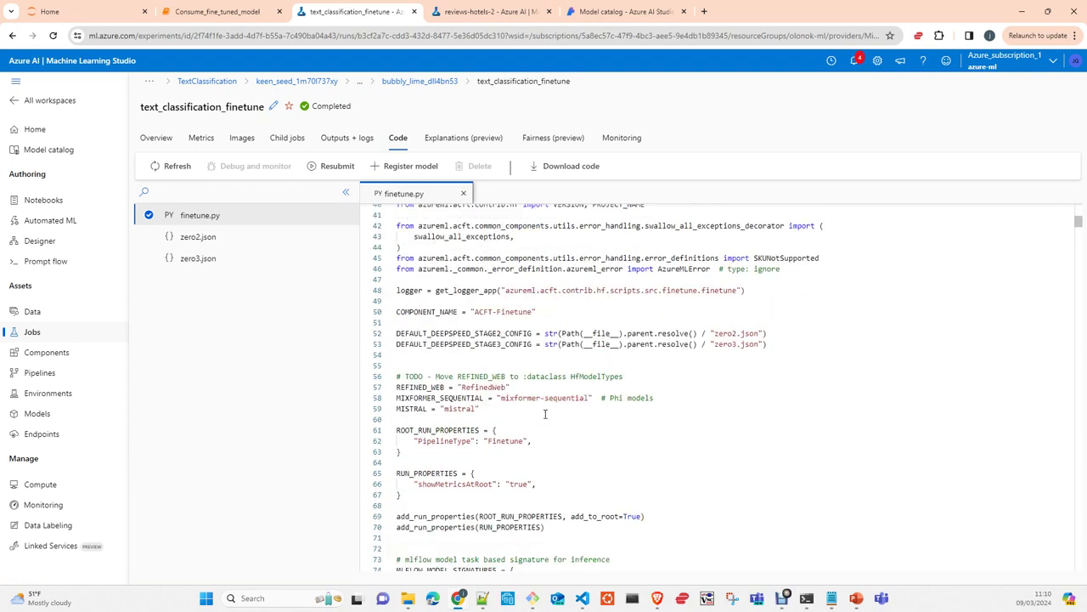
pyautogui.scroll(-6, 547, 413)
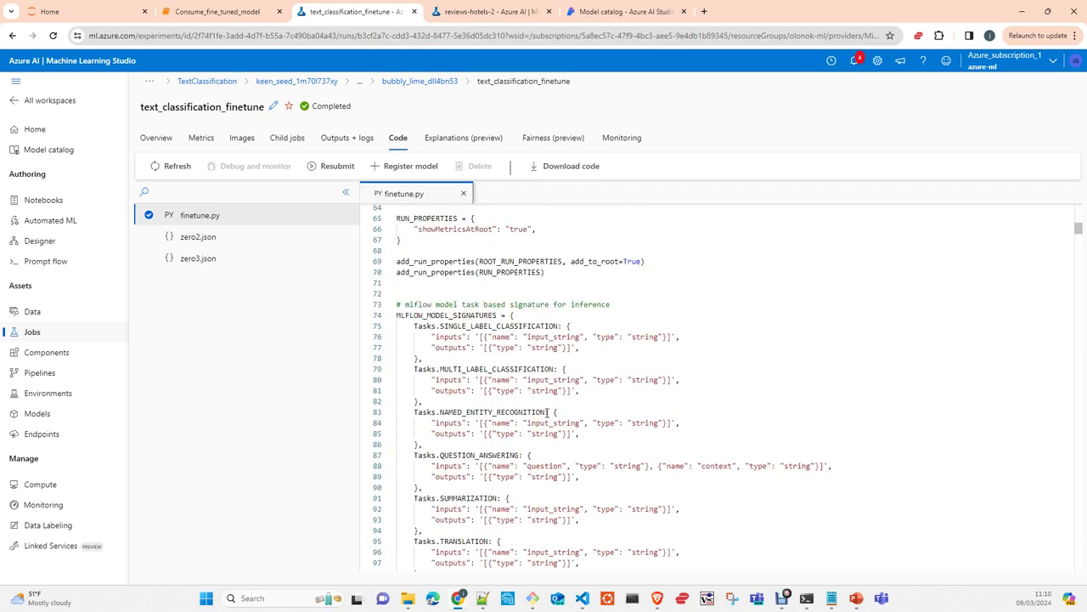
pyautogui.scroll(-2, 546, 413)
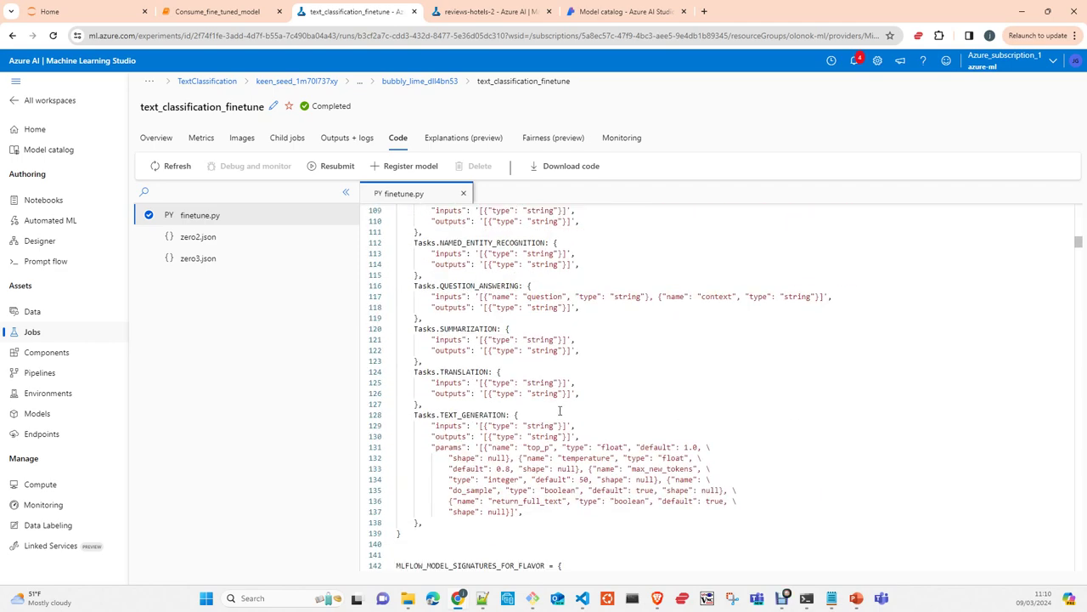
# Step: Show the job's outputs and logs and expand the logs, system_logs and user_logs folders
pyautogui.click(363, 139)
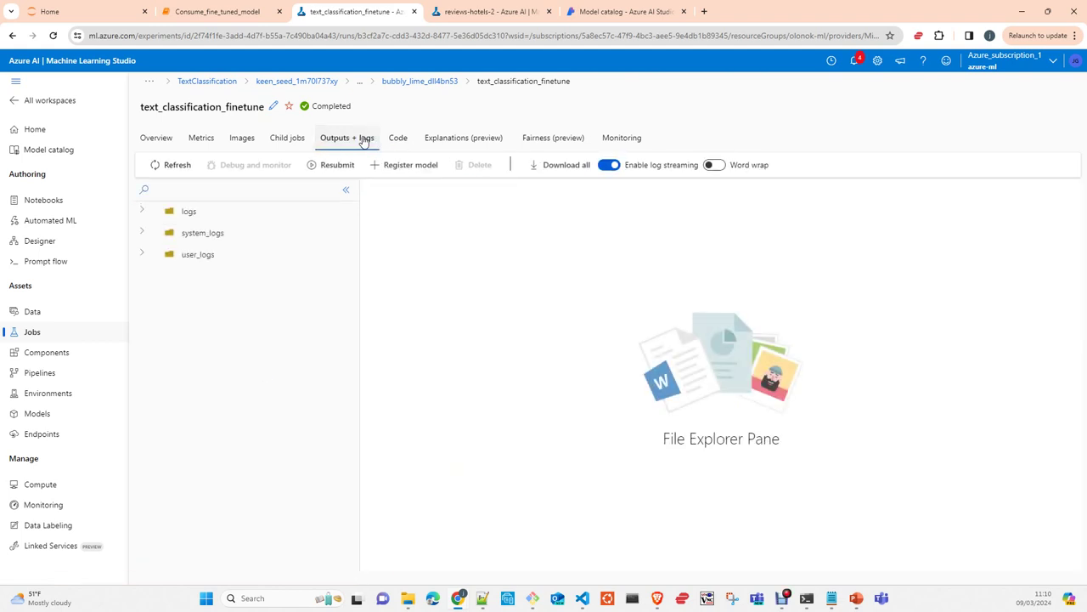
pyautogui.click(180, 216)
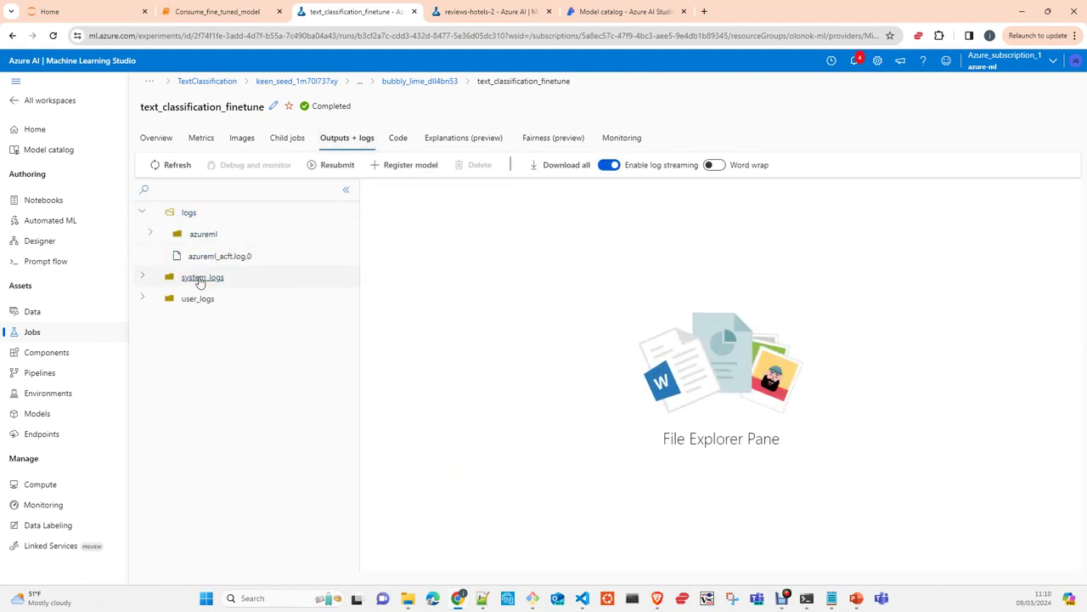
pyautogui.click(200, 279)
pyautogui.click(208, 433)
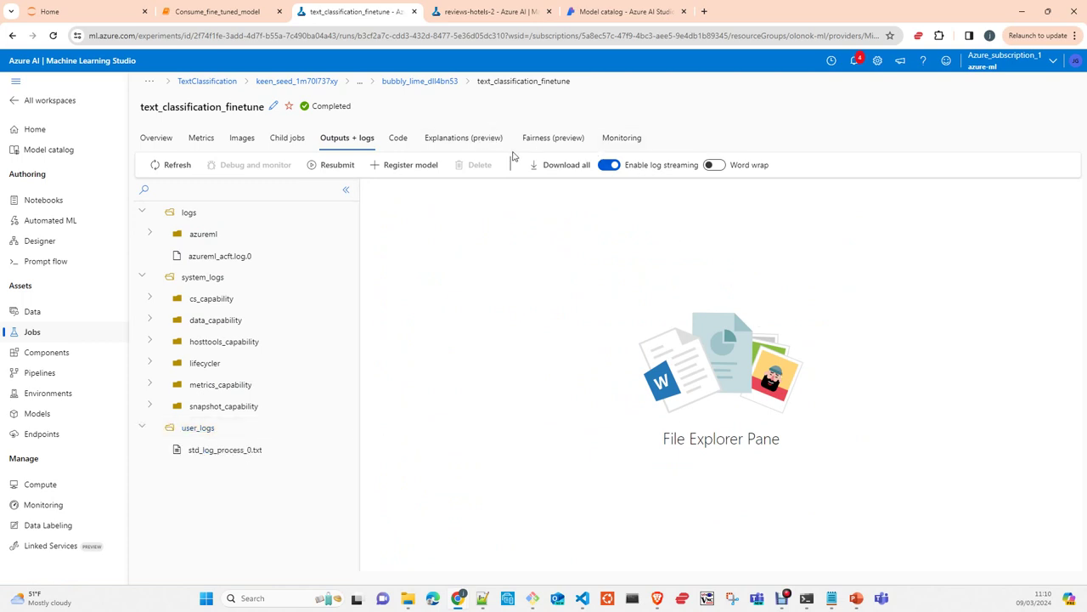
# Step: Check the job's explanations and fairness metrics, and return to the parent bubbly_lime_dll4bn53 pipeline graph
pyautogui.click(497, 143)
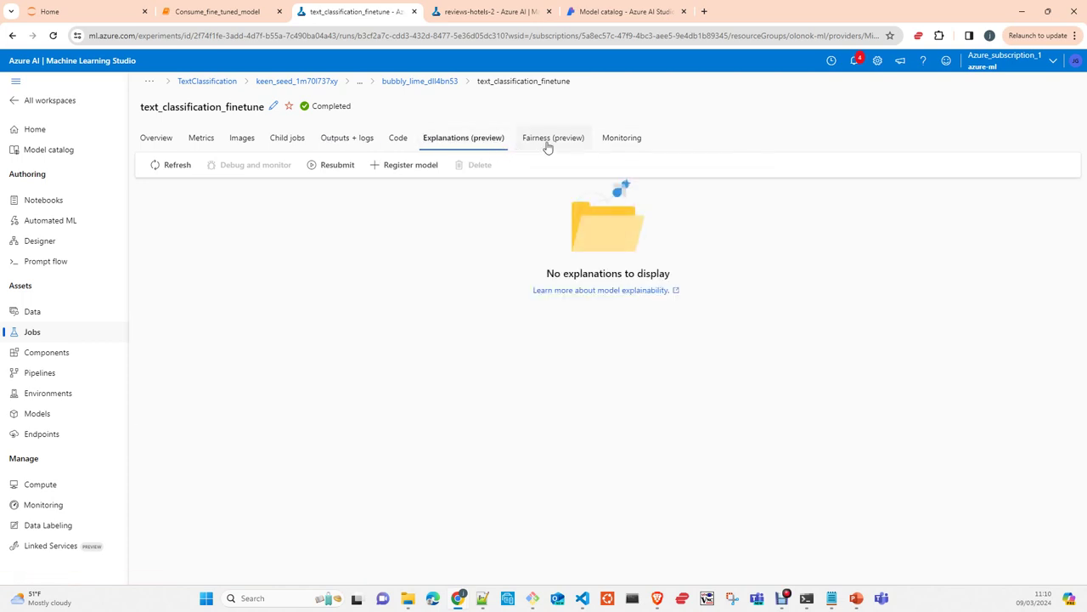
pyautogui.click(548, 144)
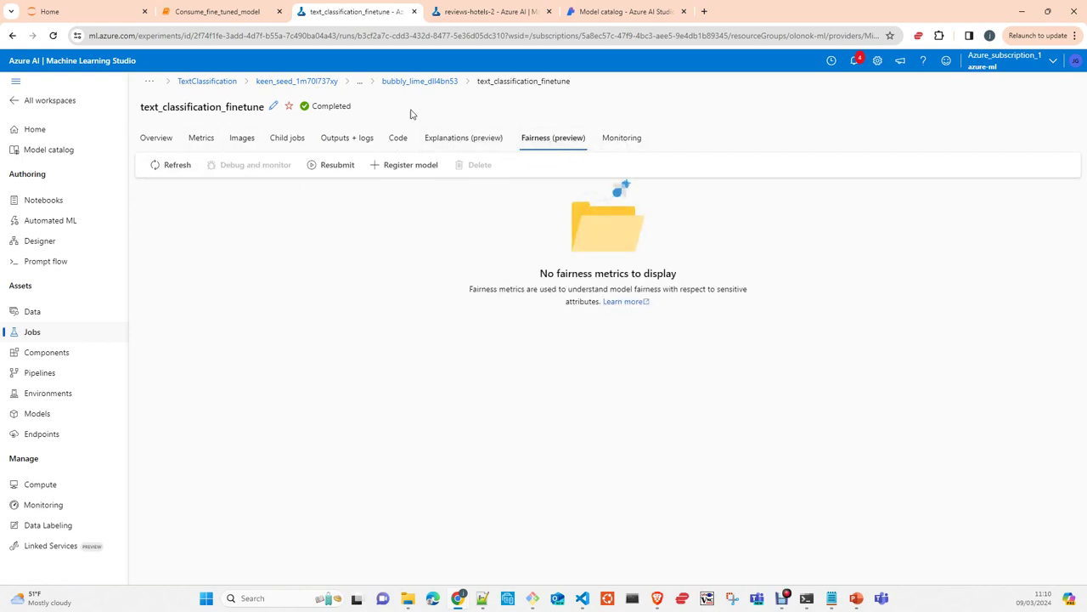
pyautogui.click(422, 83)
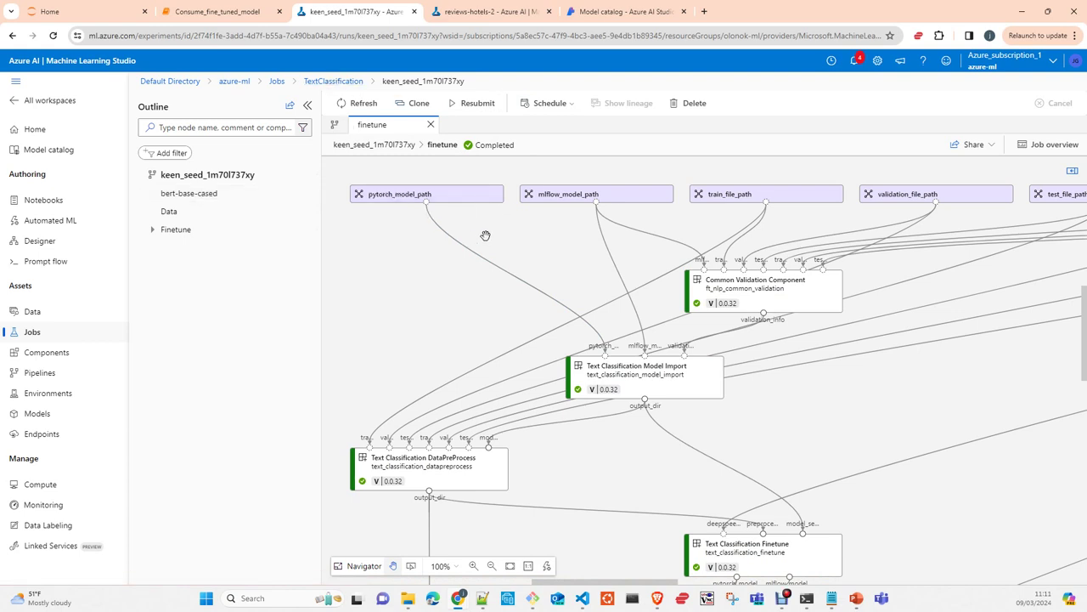
# Step: Check the pipeline's resubmission settings without submitting, and open the keen_seed_1m70l737xy job from the TextClassification experiment
pyautogui.click(473, 104)
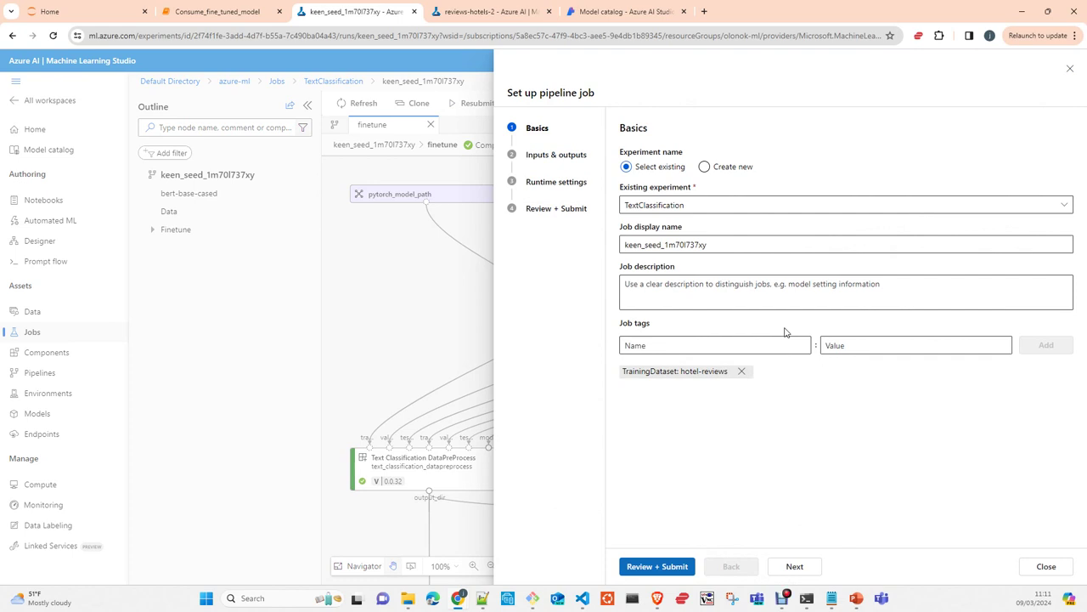
pyautogui.click(1047, 567)
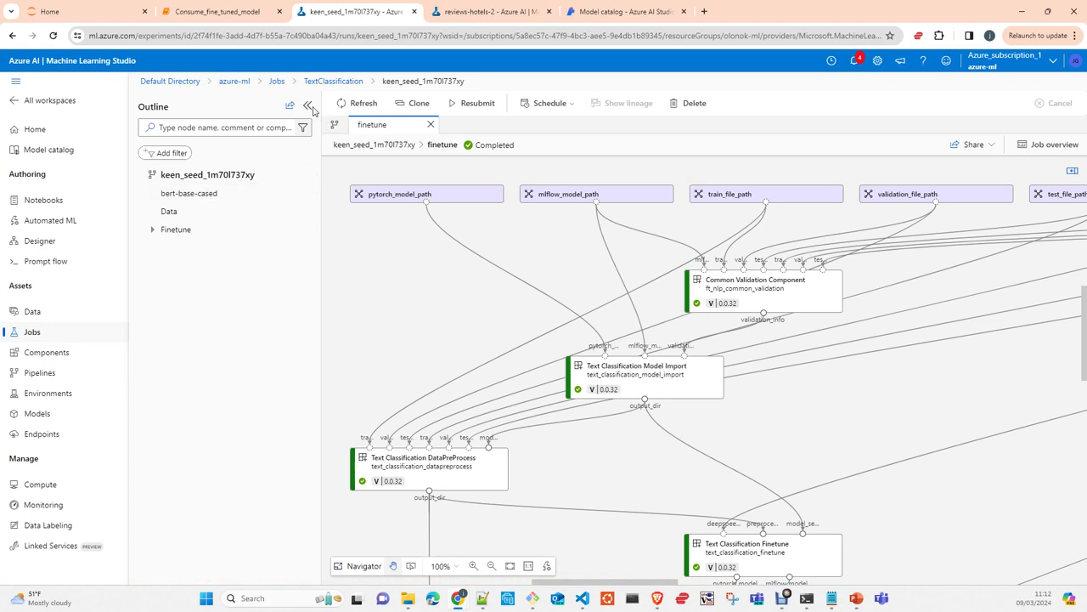
pyautogui.click(349, 84)
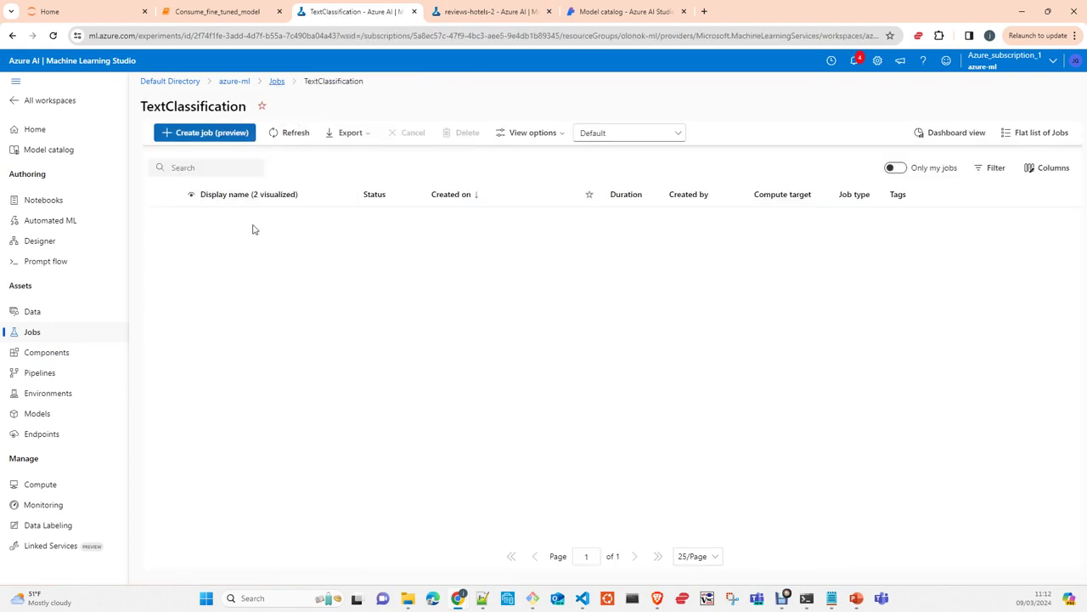
pyautogui.click(242, 247)
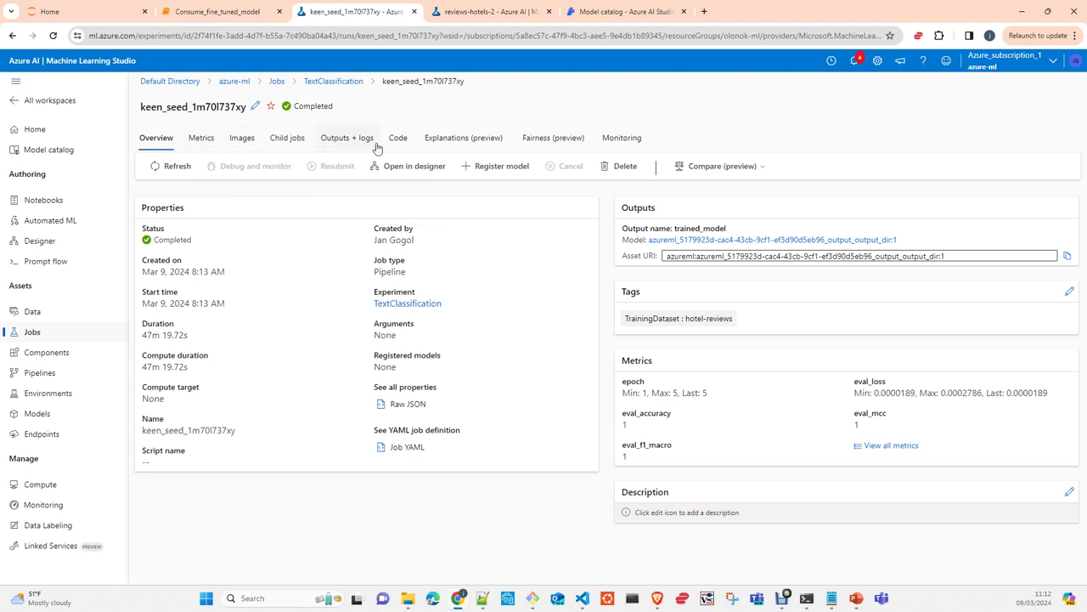
# Step: Open the job's Finetune child job, view the output and job selections for registering its model, and cancel the registration
pyautogui.click(282, 142)
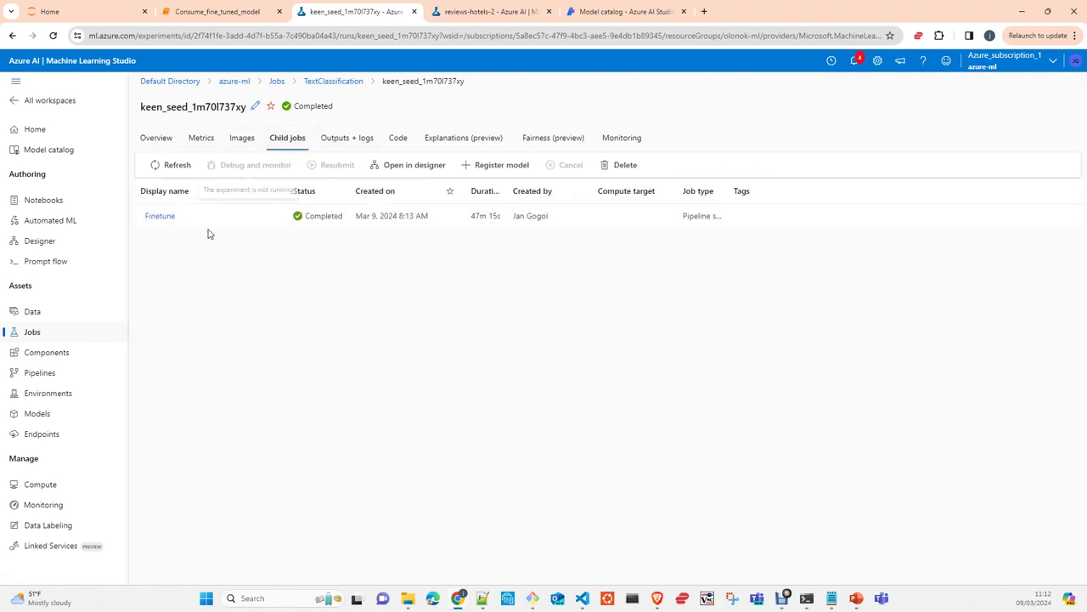
pyautogui.click(163, 216)
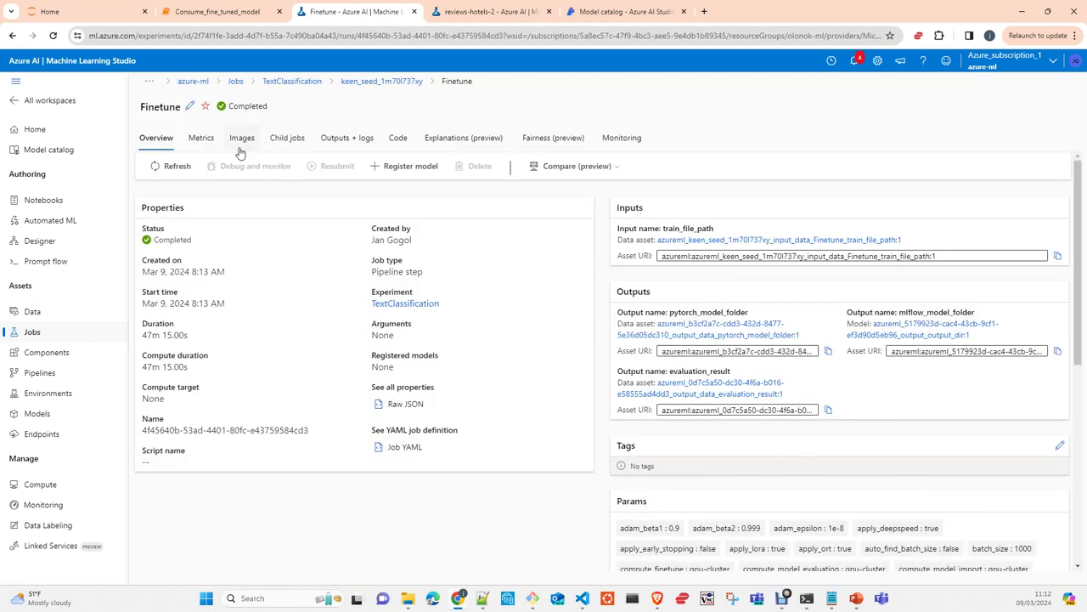
pyautogui.click(411, 167)
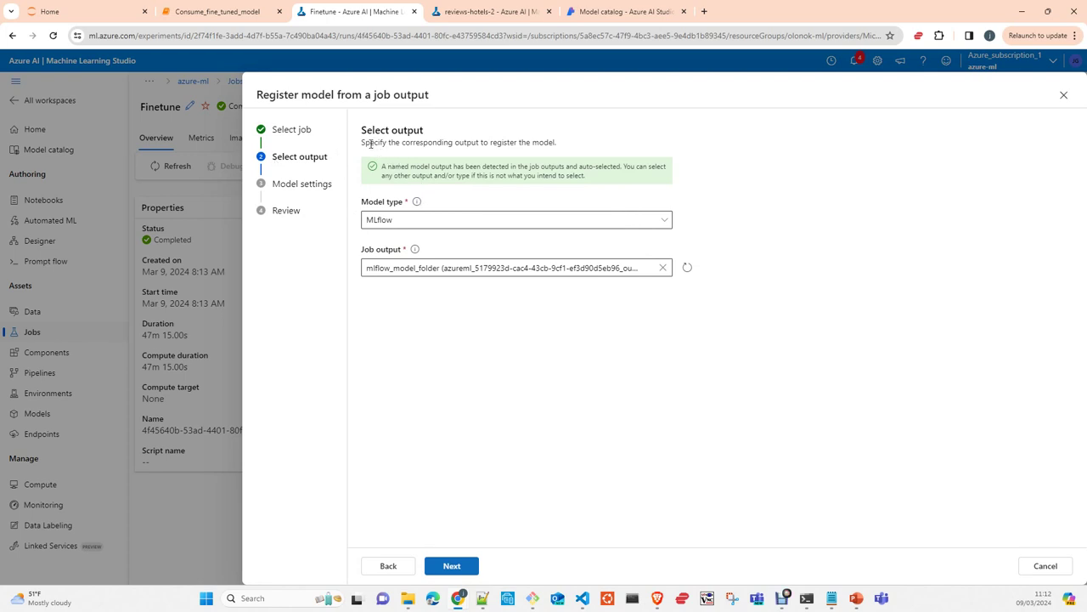
pyautogui.click(392, 566)
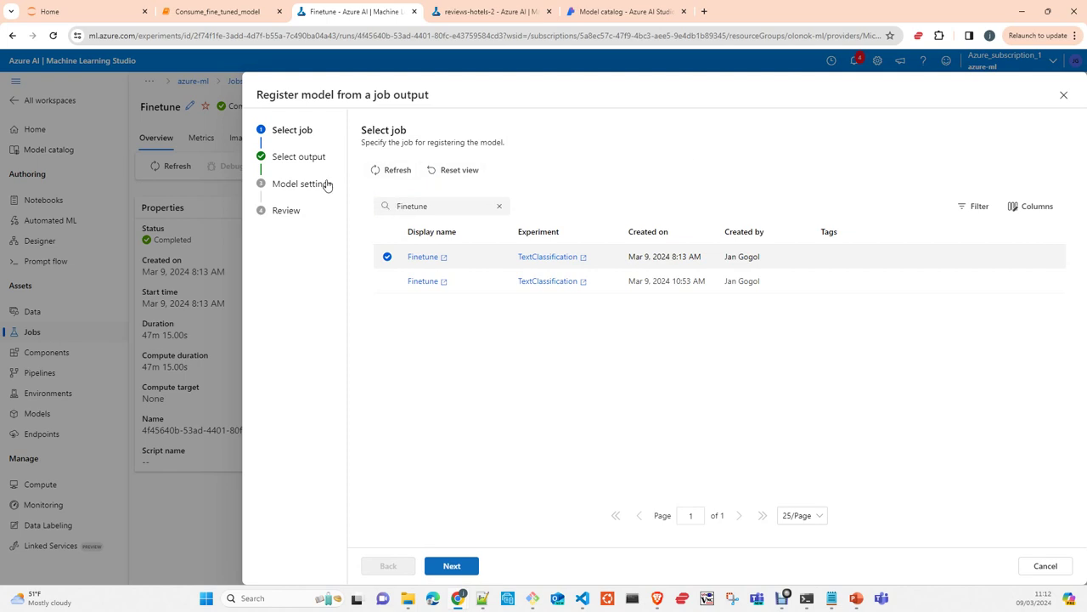
pyautogui.click(1062, 96)
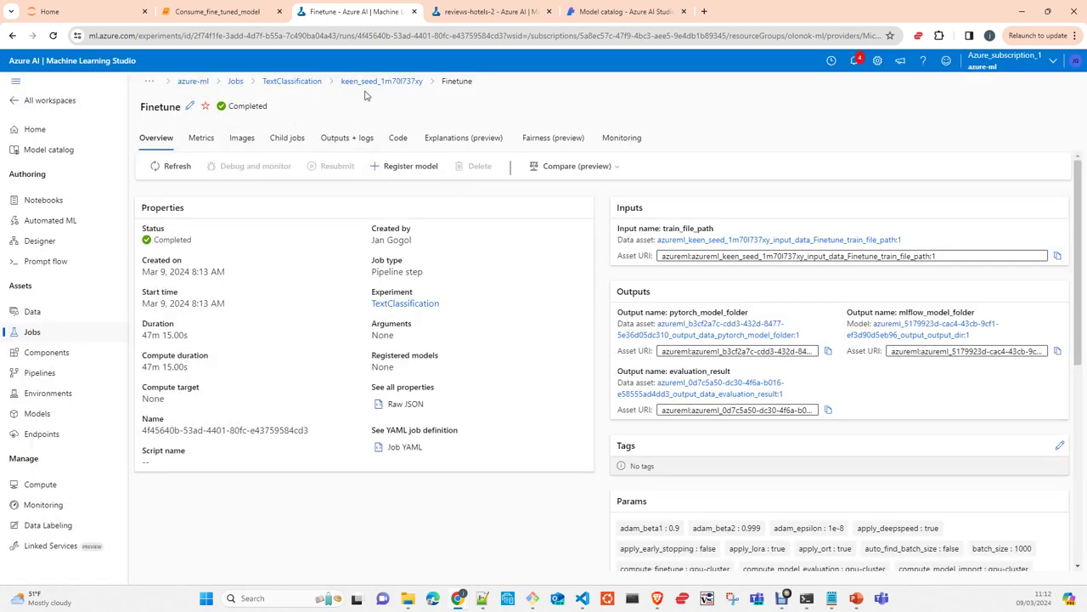
# Step: Register the parent keen_seed_1m70l737xy job's trained_model output as an MLflow model named hotels-review-classifier
pyautogui.click(12, 39)
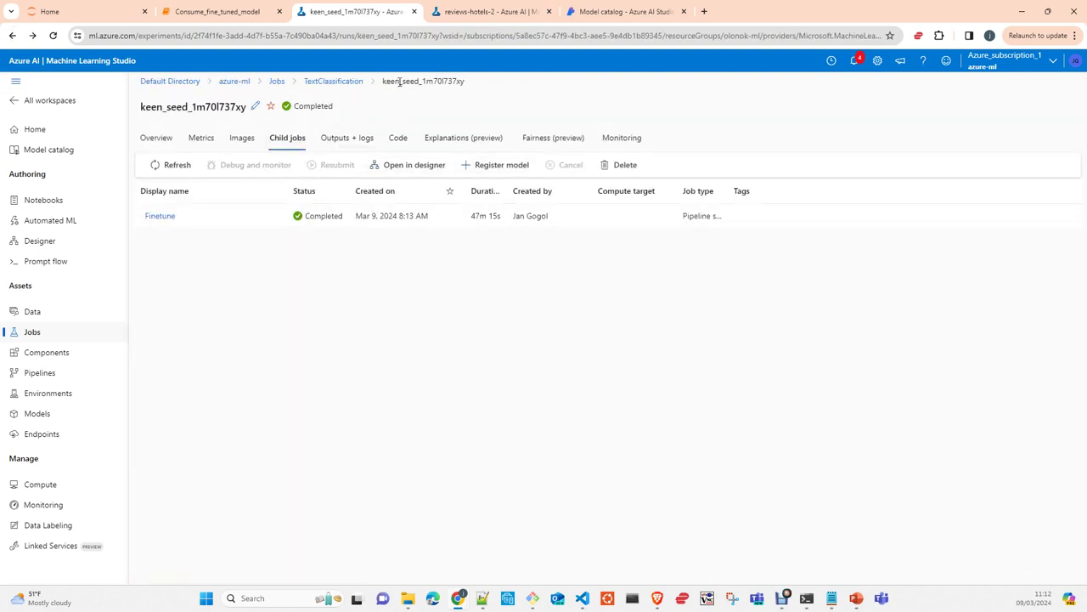
pyautogui.click(503, 169)
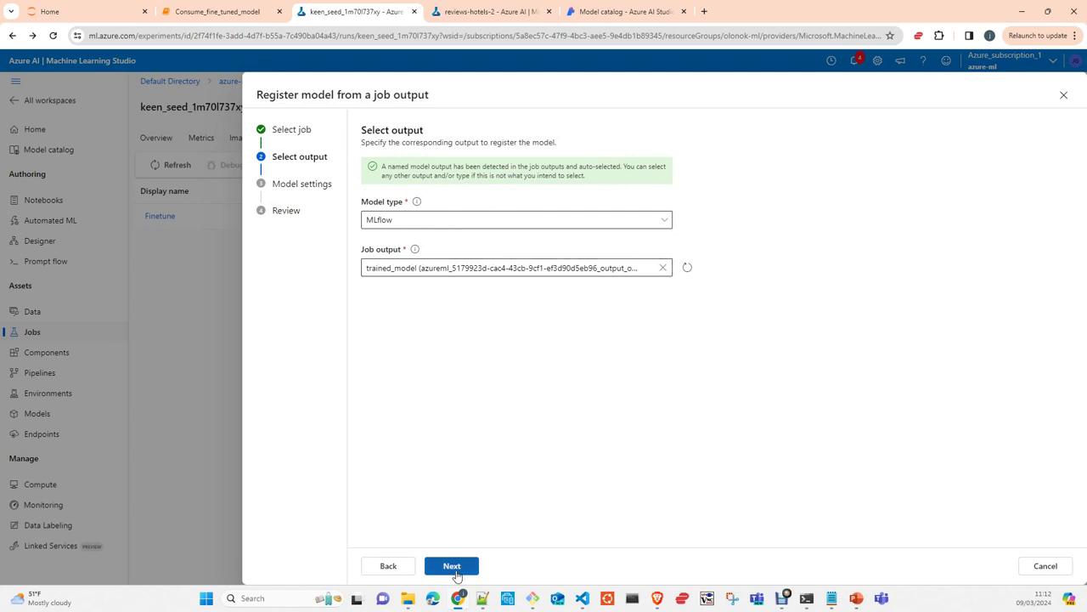
pyautogui.click(452, 565)
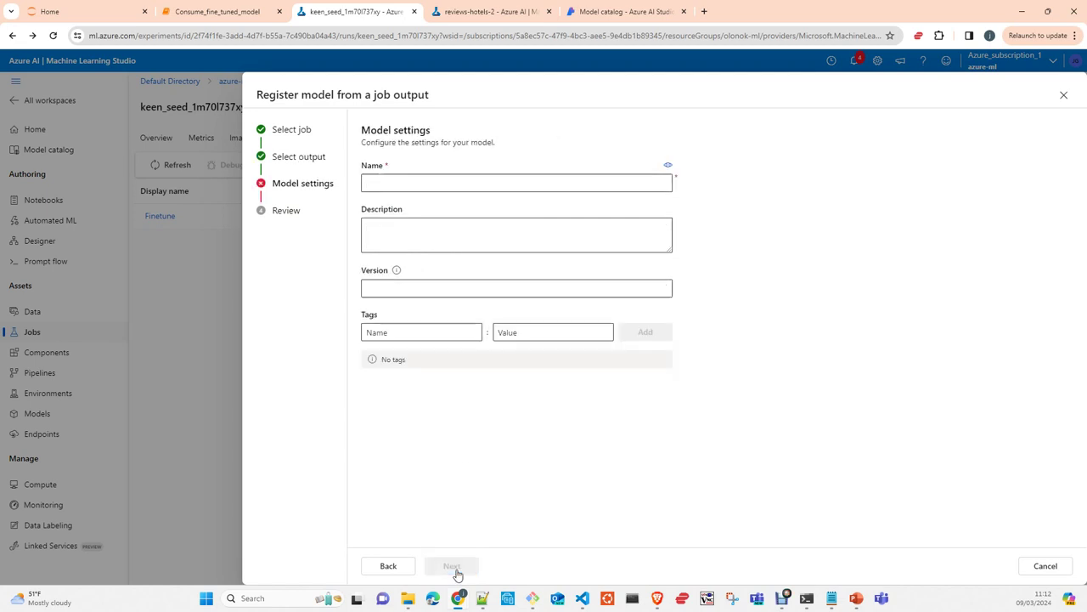
pyautogui.click(458, 184)
pyautogui.write('ho')
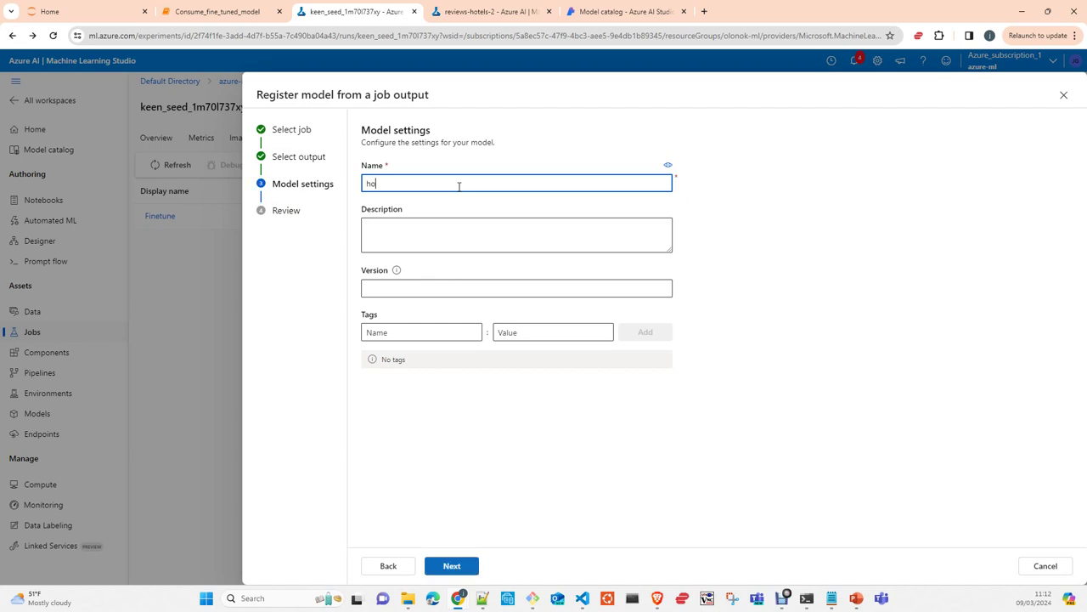
pyautogui.write('tels-')
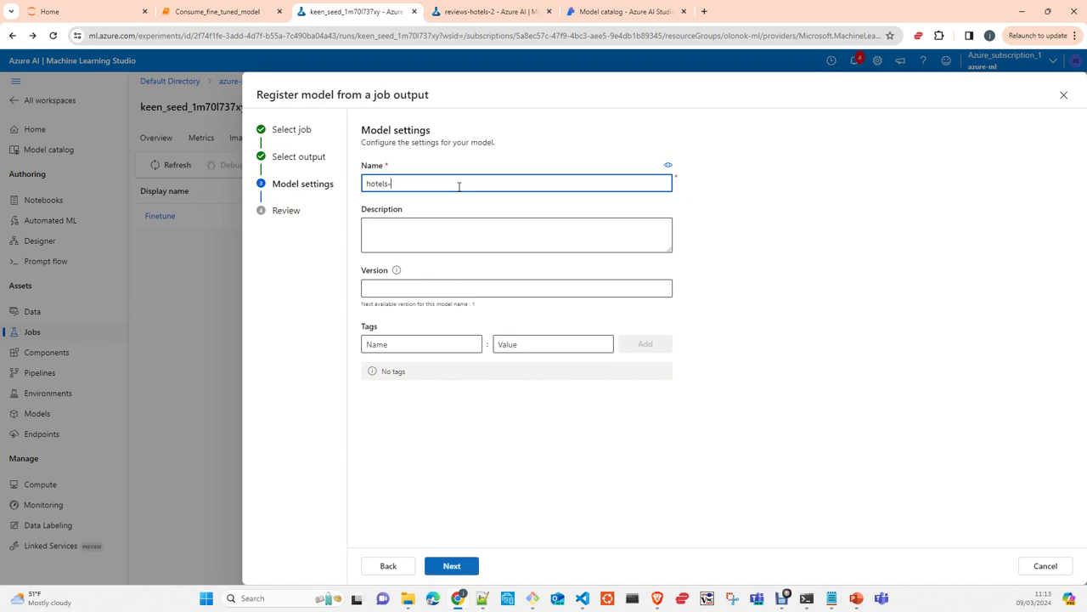
pyautogui.write('review-classifier')
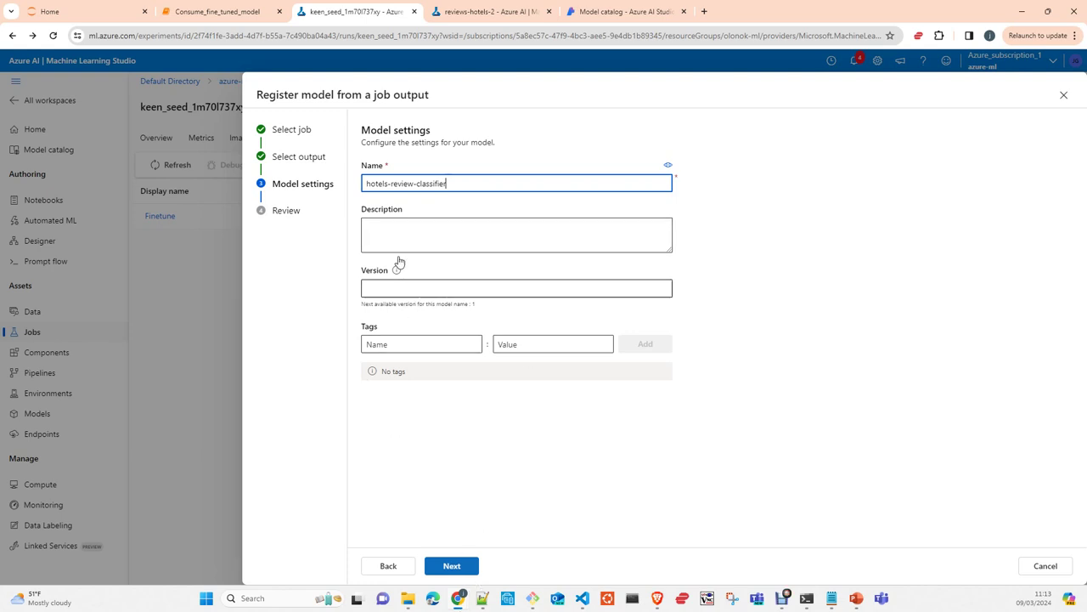
pyautogui.click(452, 566)
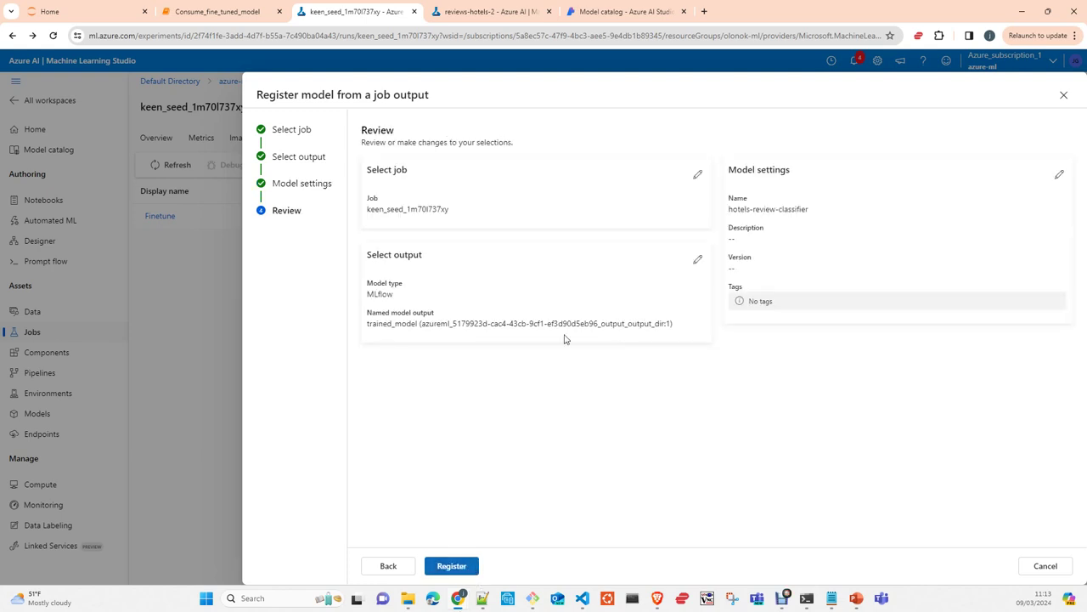
pyautogui.click(456, 569)
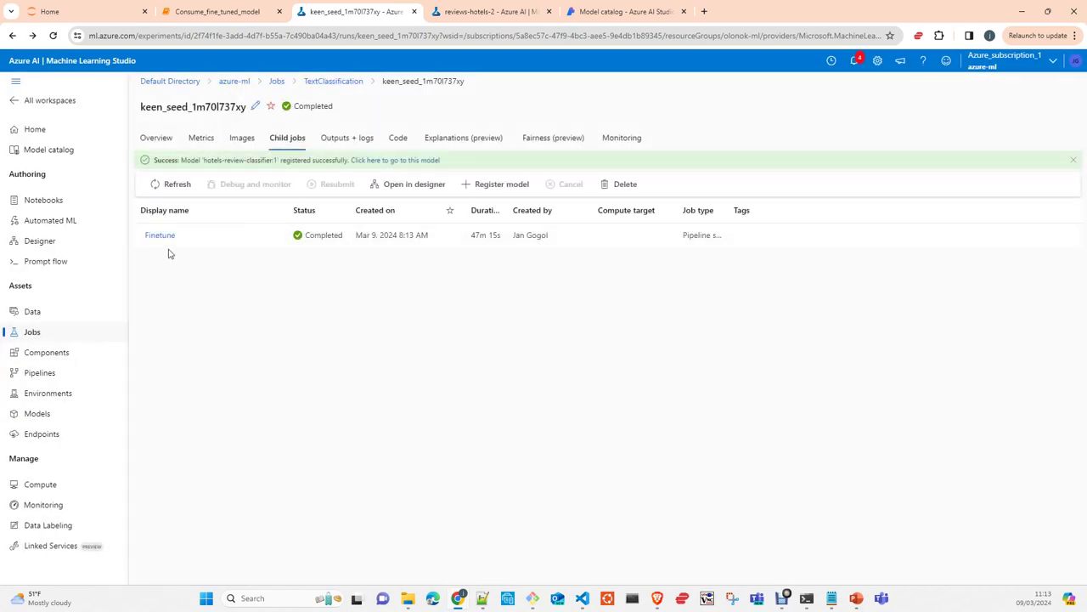
# Step: Open the registered hotels-review-classifier model, examine its real-time endpoint deployment settings and virtual machine sizes, and cancel the deployment
pyautogui.click(46, 416)
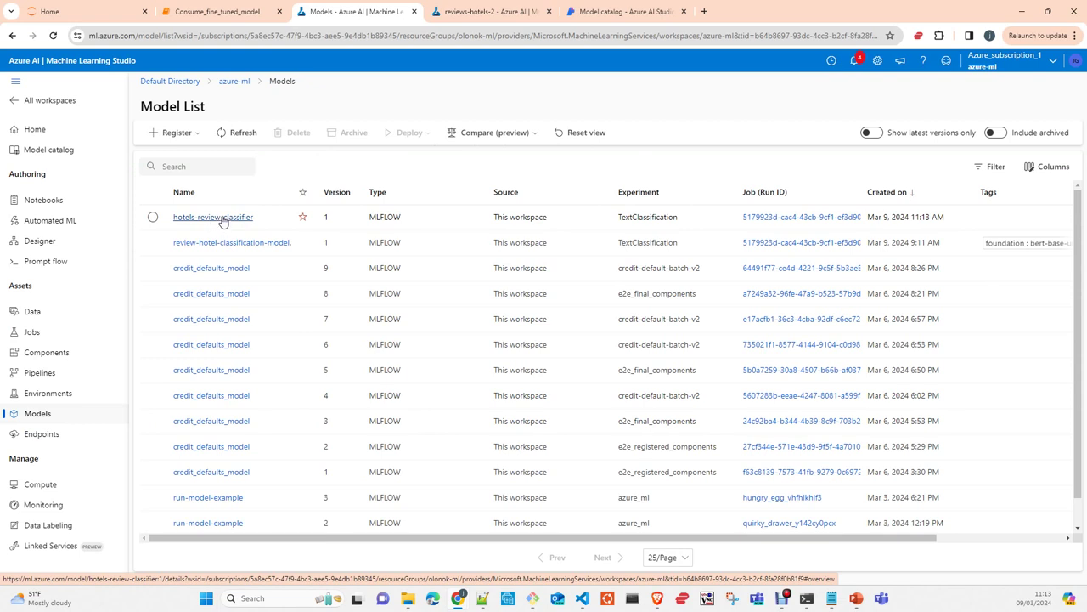
pyautogui.click(221, 219)
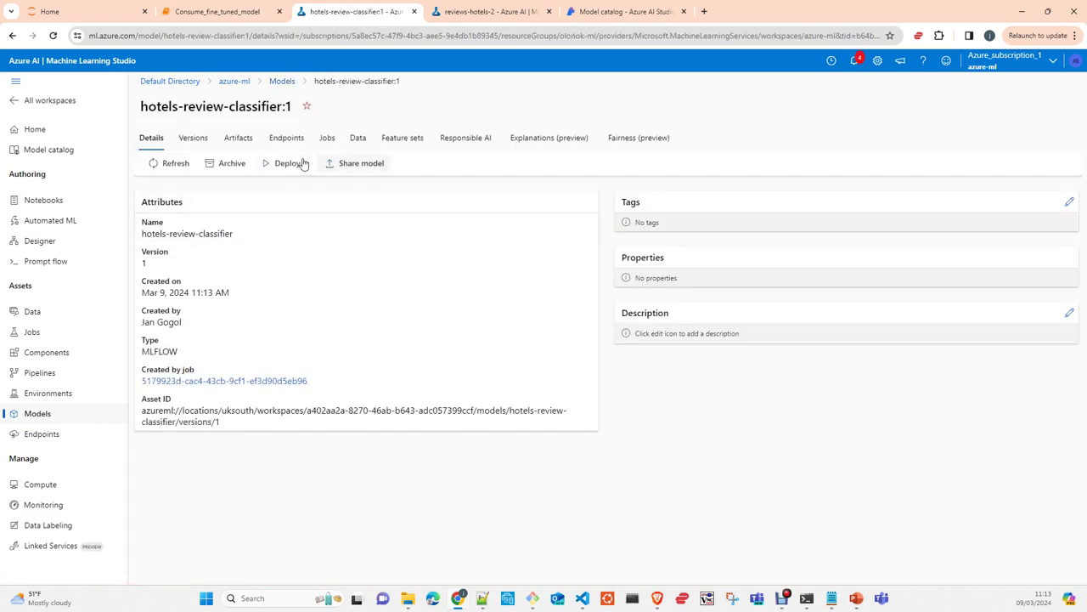
pyautogui.click(285, 166)
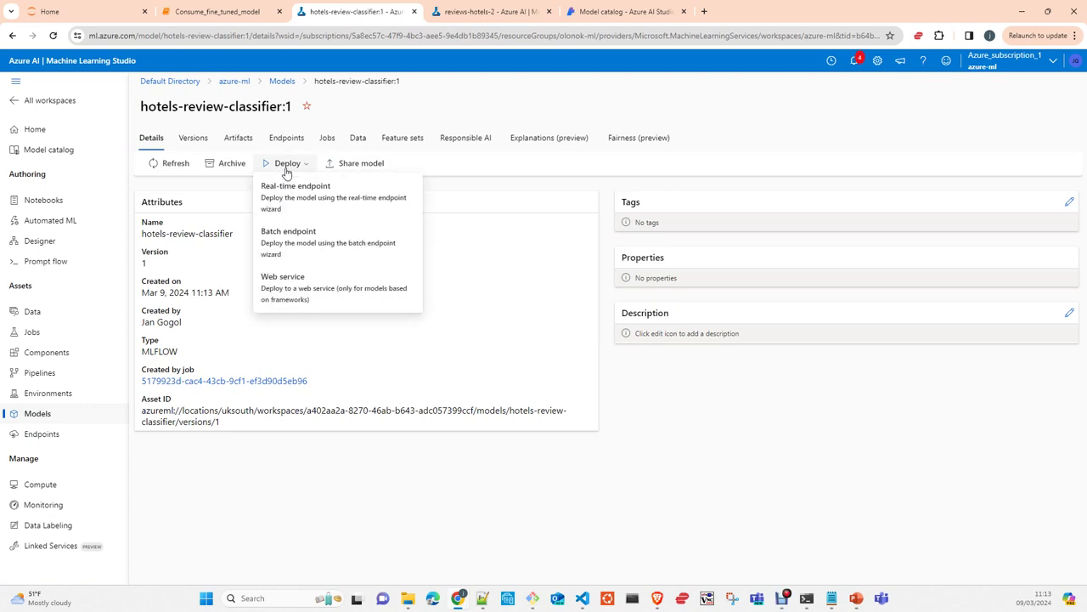
pyautogui.click(316, 208)
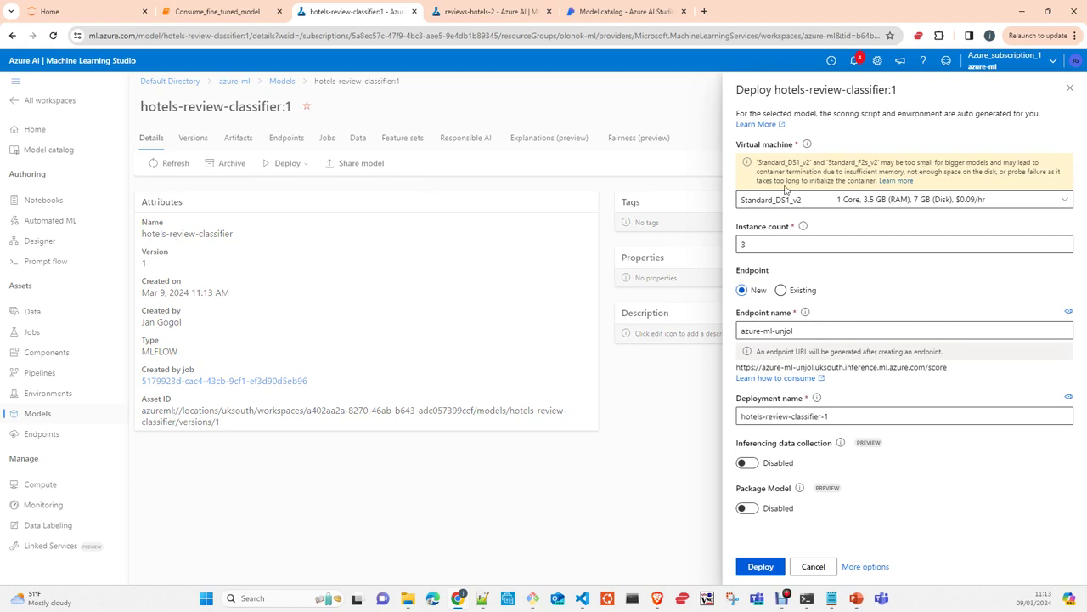
pyautogui.click(1022, 202)
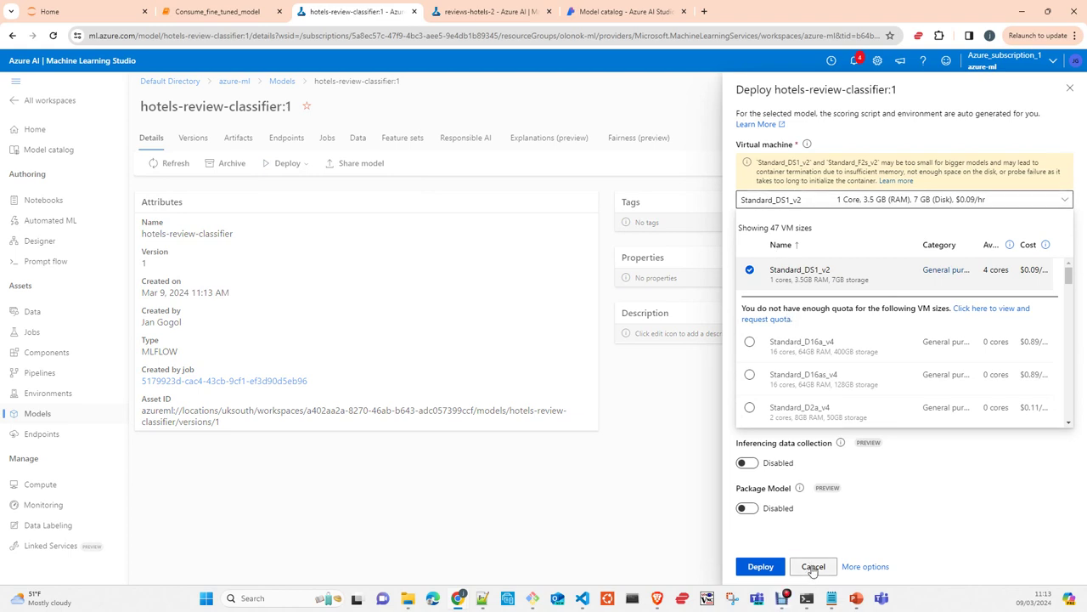
pyautogui.click(812, 570)
pyautogui.click(812, 571)
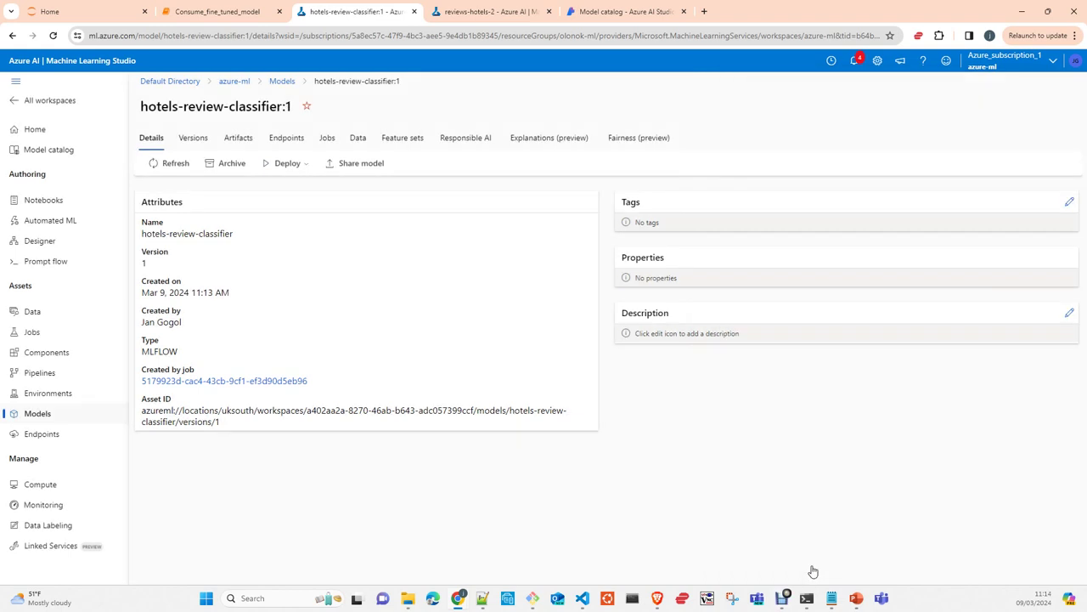
# Step: Check the model's deployment options and the workspace's real-time endpoints, and return to the model list
pyautogui.click(294, 164)
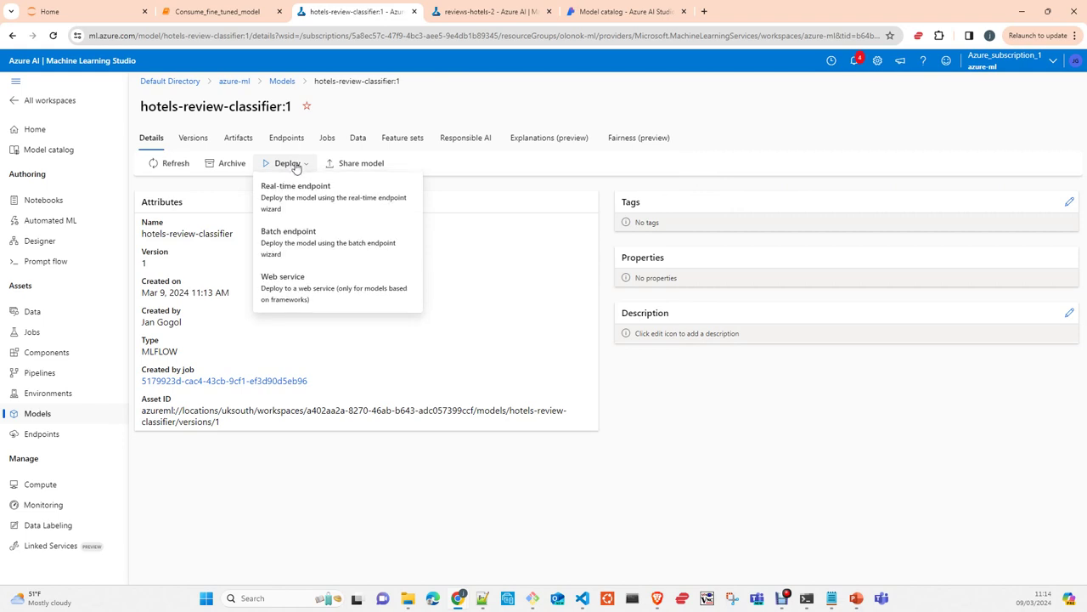
pyautogui.click(58, 436)
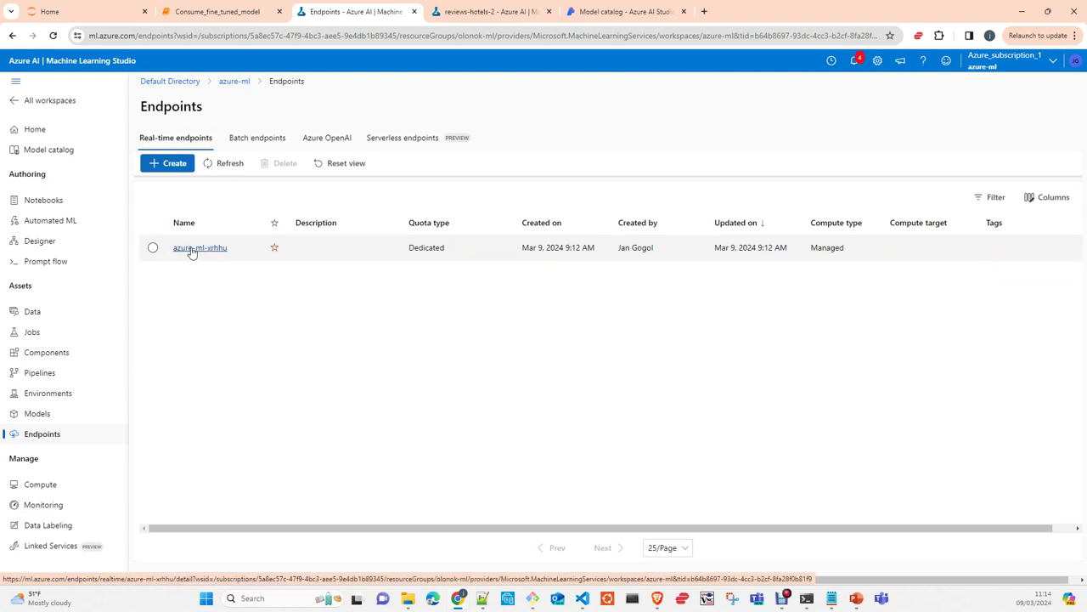
pyautogui.click(38, 413)
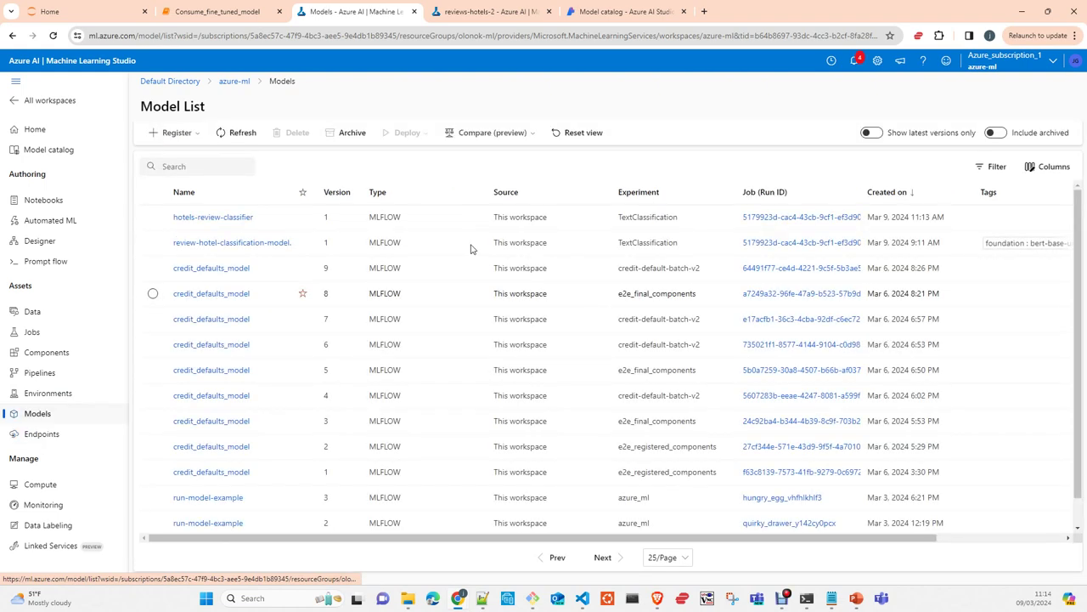
# Step: Start a real-time endpoint deployment of hotels-review-classifier:1 on Standard_DS1_v2 with an instance count of 1
pyautogui.click(227, 218)
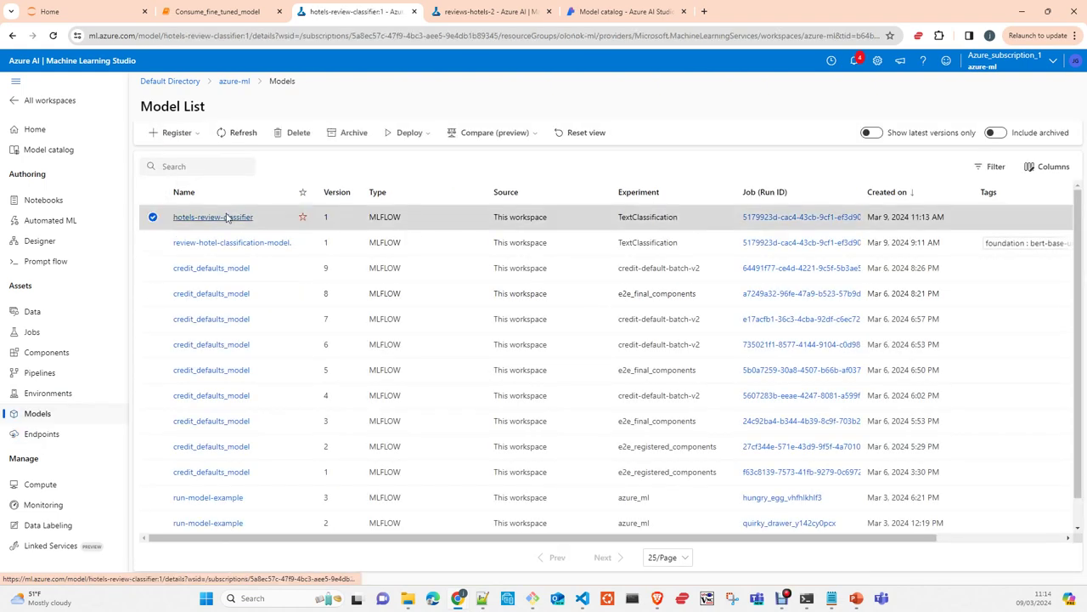
pyautogui.click(299, 165)
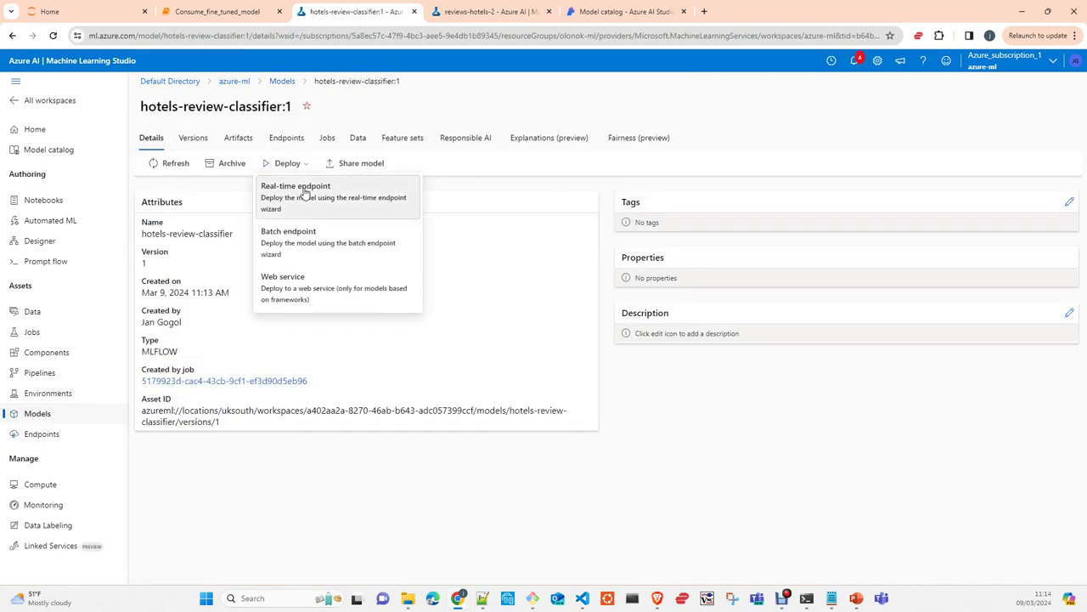
pyautogui.click(299, 186)
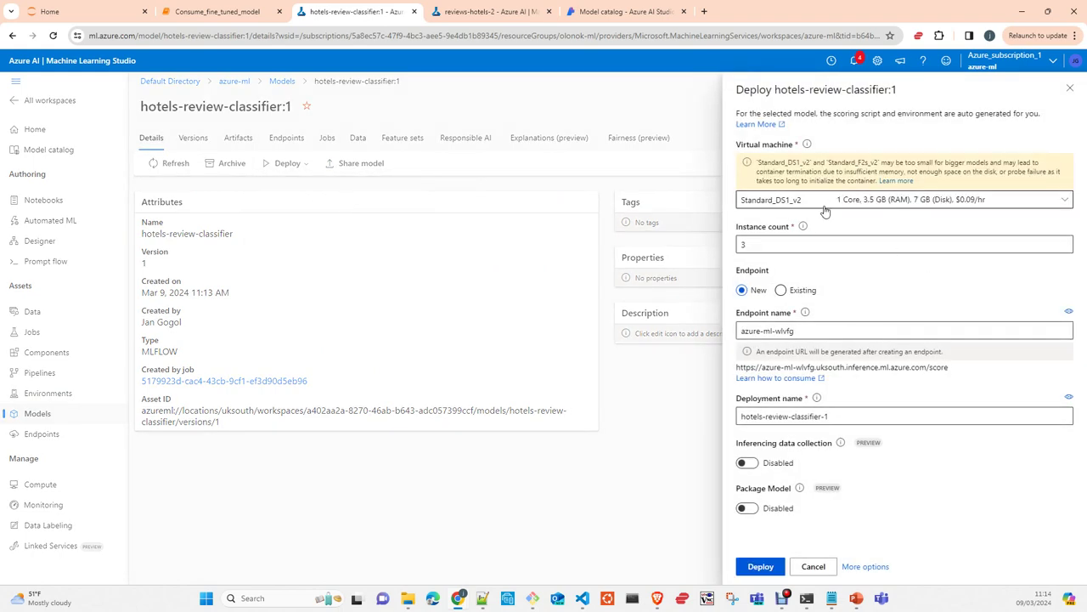
pyautogui.click(803, 245)
pyautogui.doubleClick(756, 245)
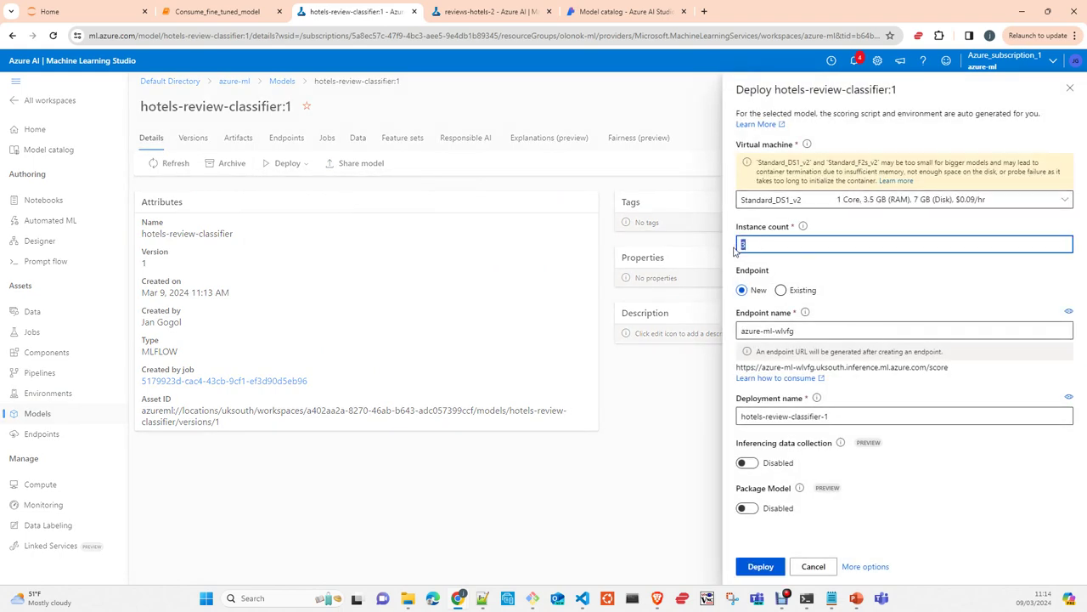
pyautogui.write('1')
pyautogui.click(904, 276)
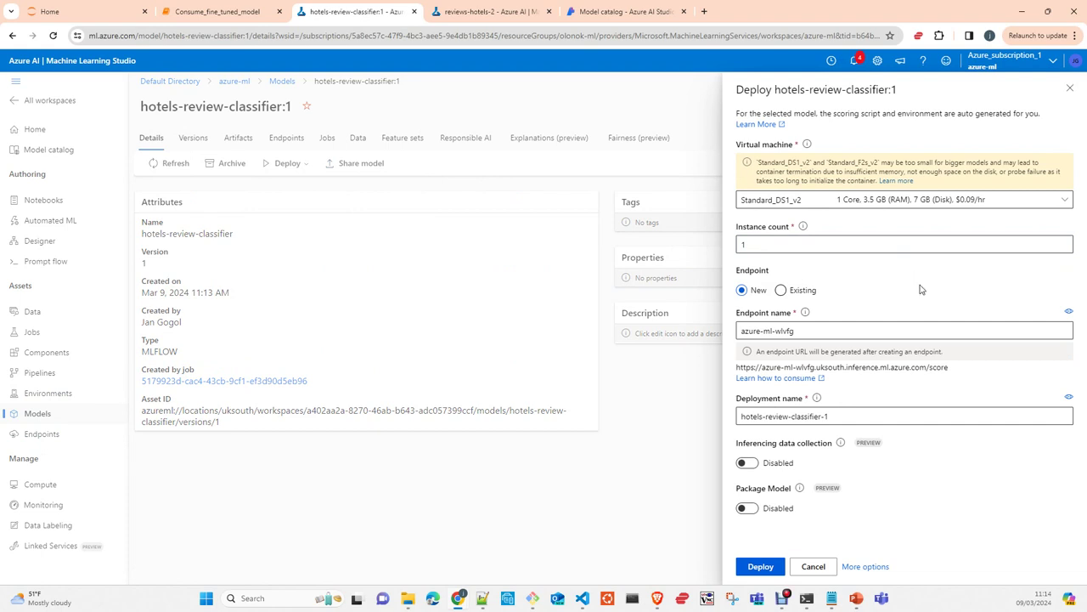
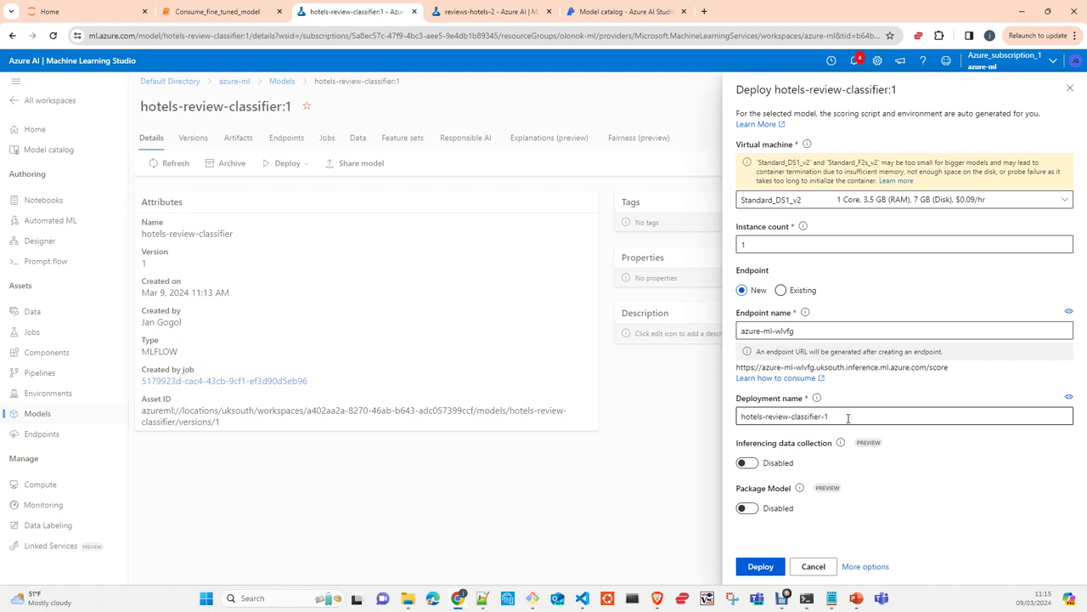
# Step: Choose the existing azure-ml-xrhhu endpoint for the deployment, and cancel without deploying
pyautogui.click(782, 290)
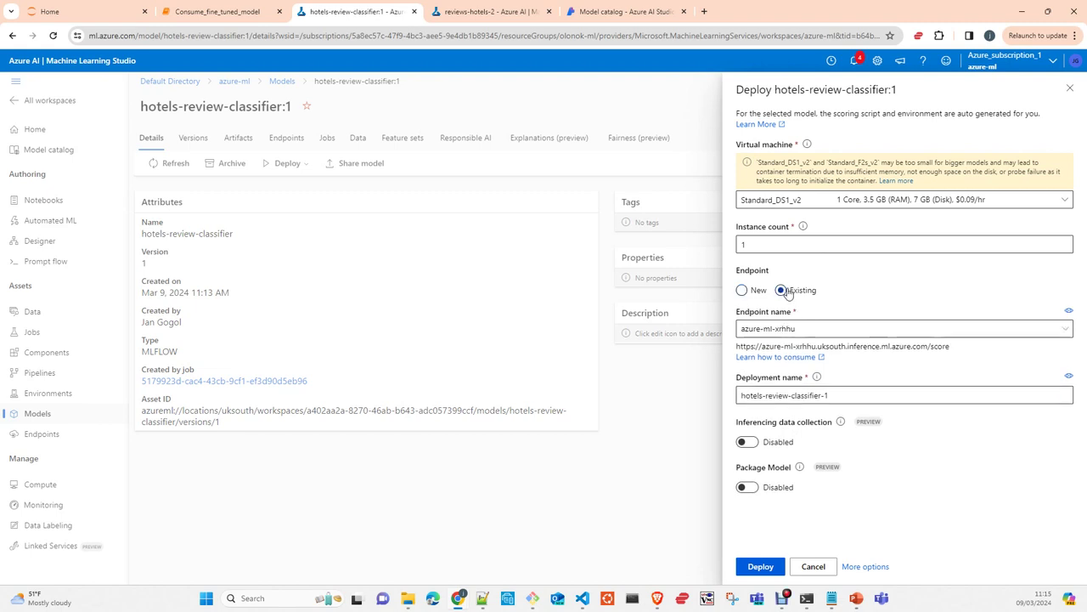
pyautogui.click(823, 332)
pyautogui.click(814, 350)
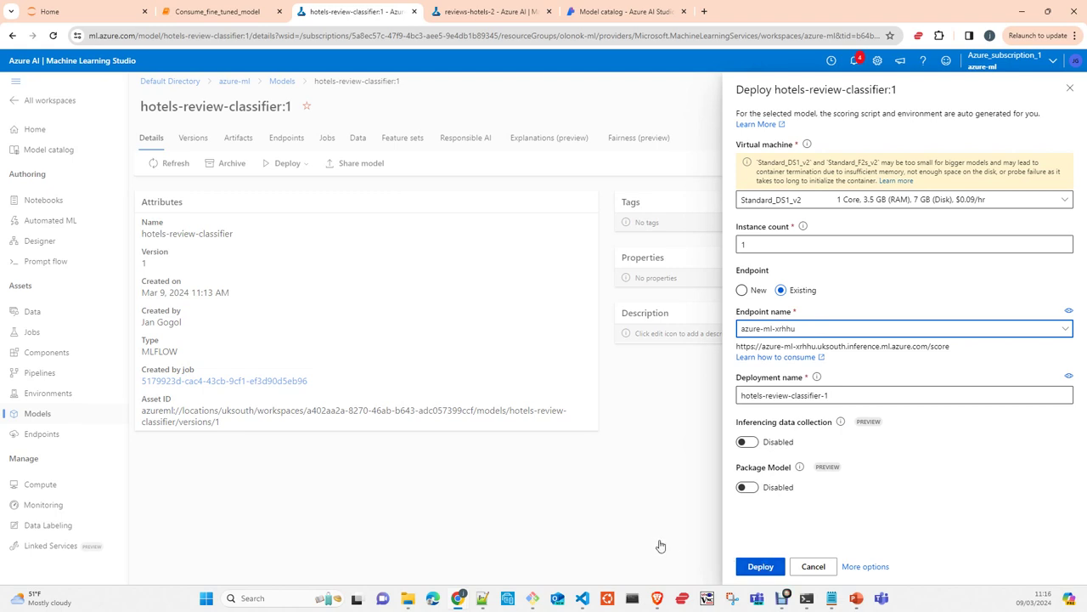
pyautogui.click(820, 570)
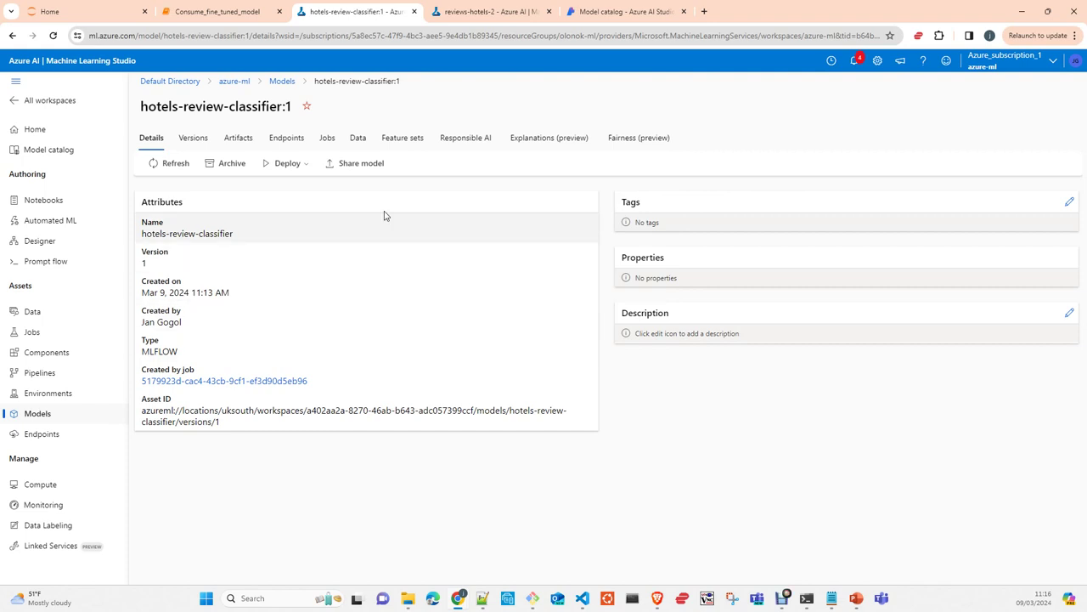
# Step: Open the azure-ml-xrhhu real-time endpoint and review its attributes and deployment summary
pyautogui.click(53, 437)
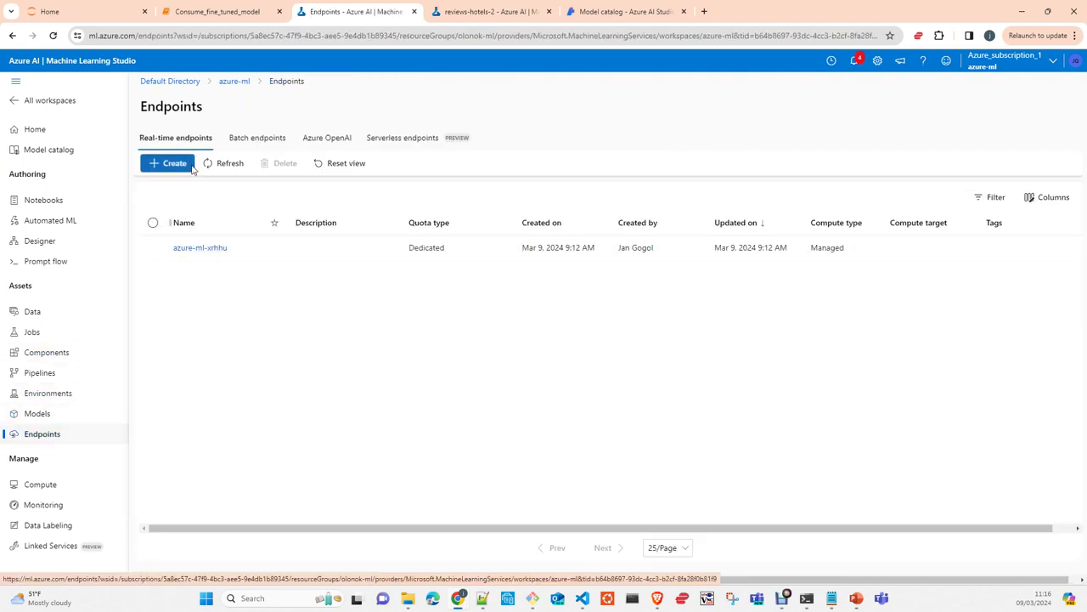
pyautogui.click(202, 251)
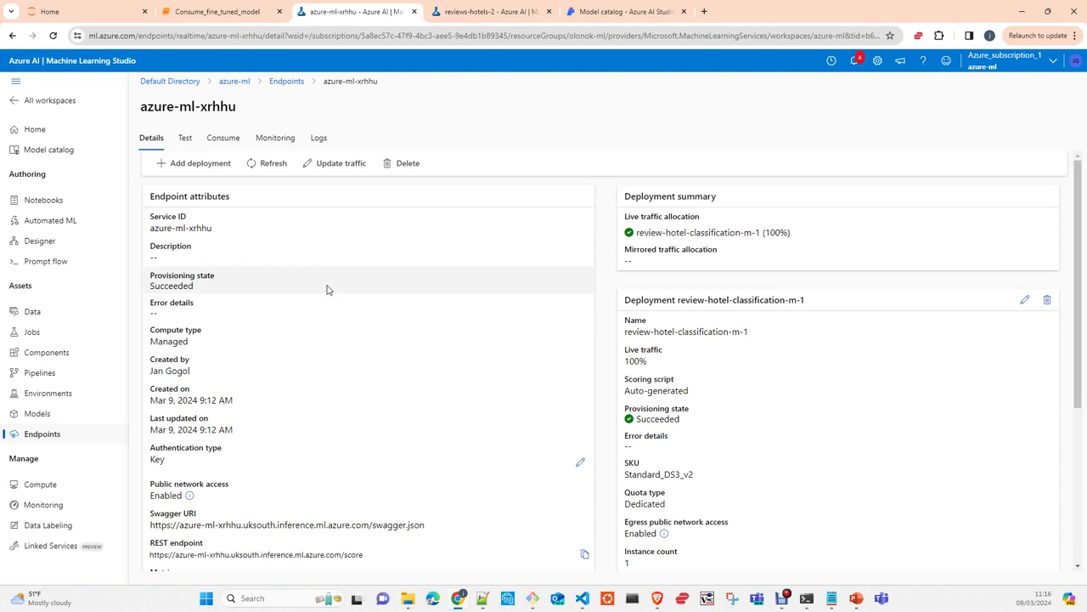
pyautogui.scroll(-2, 328, 288)
pyautogui.scroll(2, 331, 287)
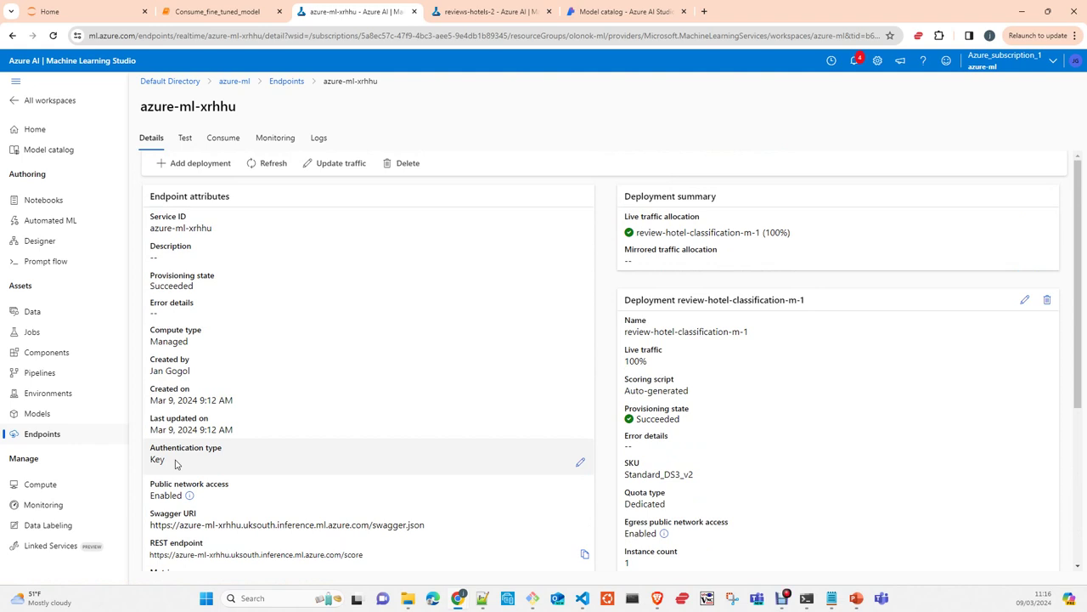
# Step: Test the review-hotel-classification-m-1 deployment with the input text "the hotel was very dirty" and inspect the returned label scores
pyautogui.click(191, 146)
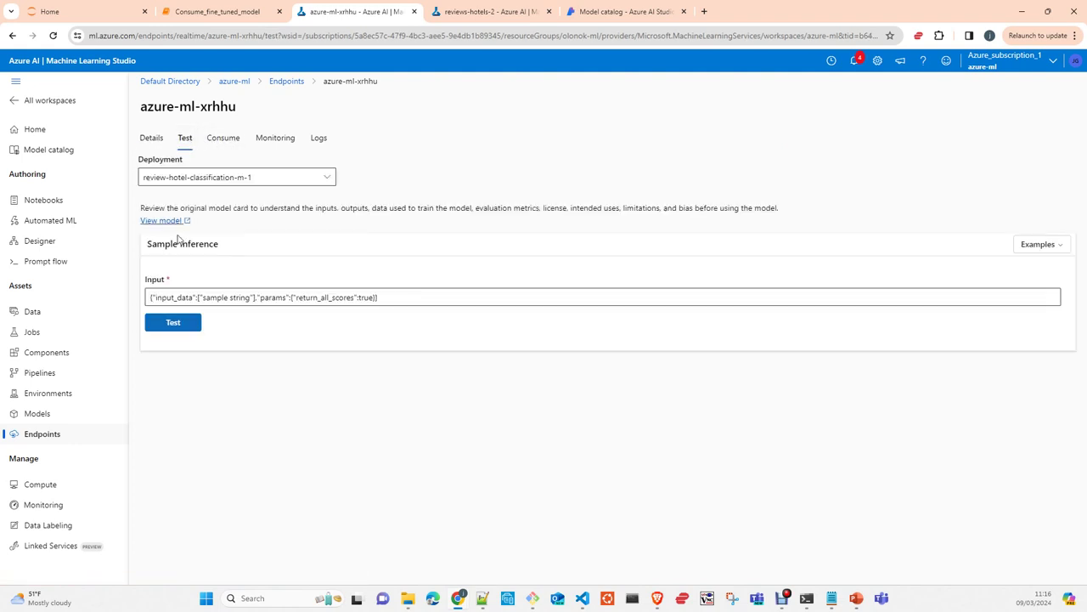
pyautogui.click(226, 298)
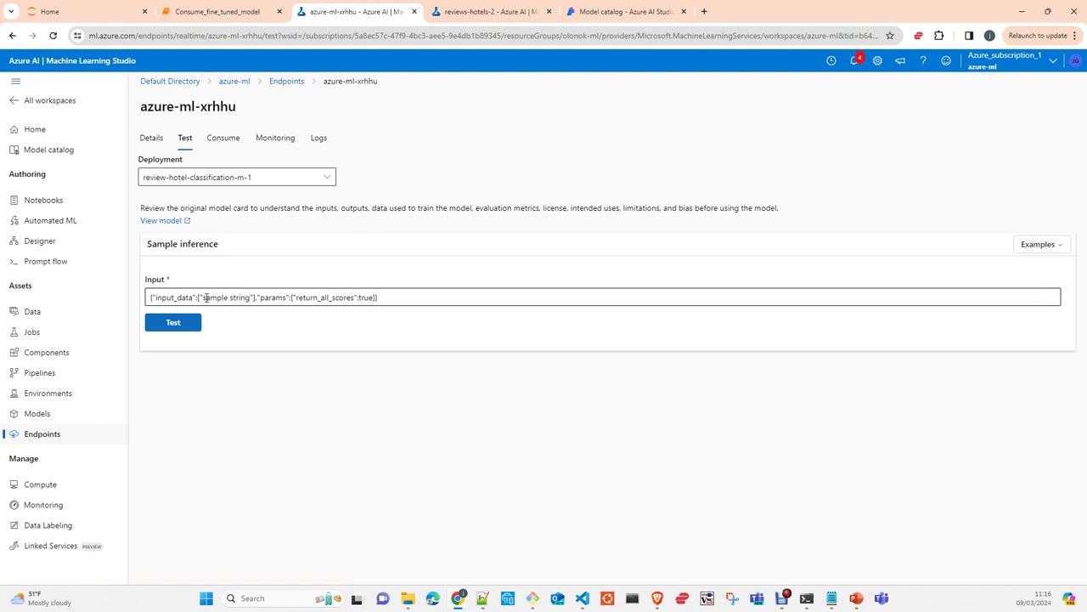
pyautogui.moveTo(205, 297); pyautogui.dragTo(252, 297)
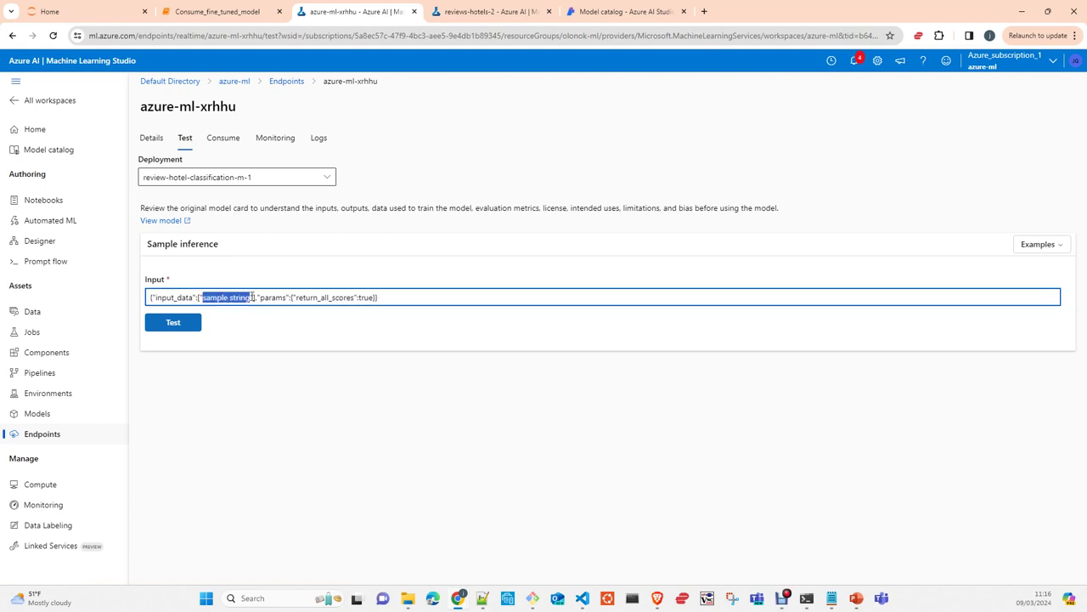
pyautogui.write('the hot')
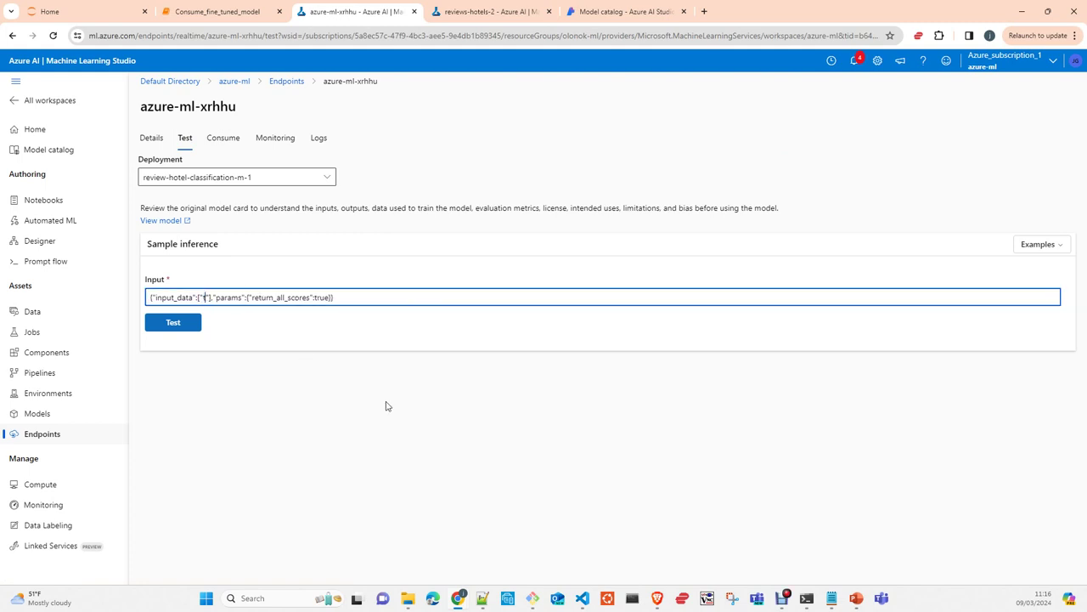
pyautogui.write('el was ')
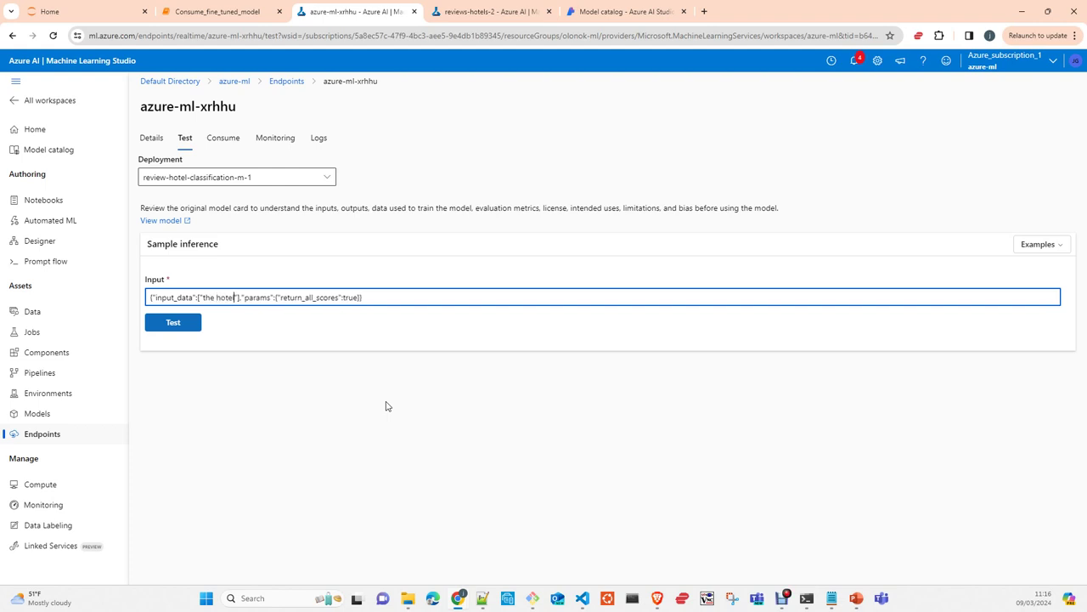
pyautogui.write('very di')
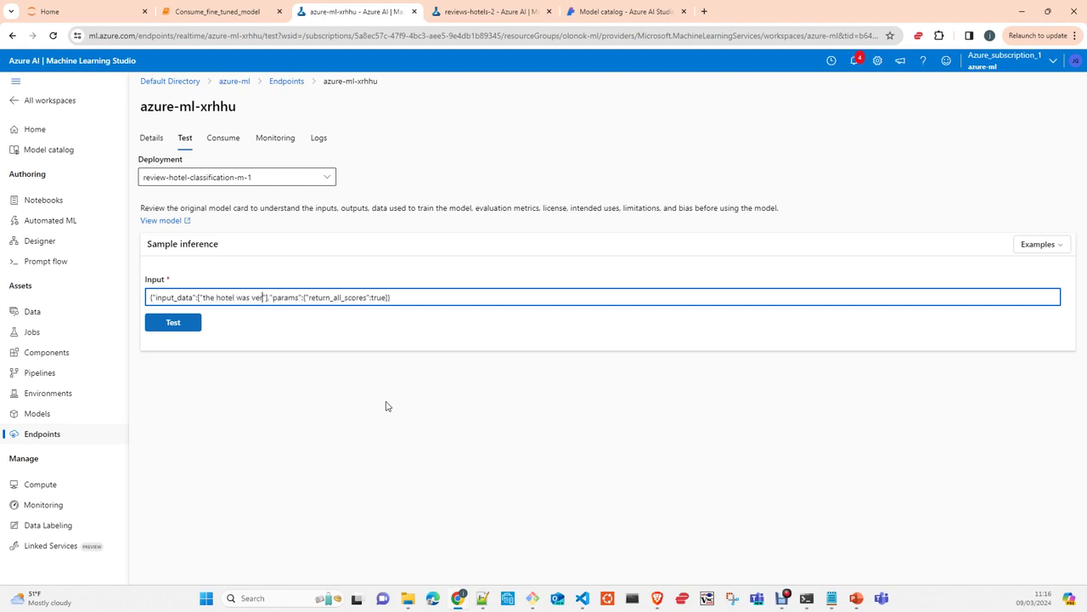
pyautogui.write('rty')
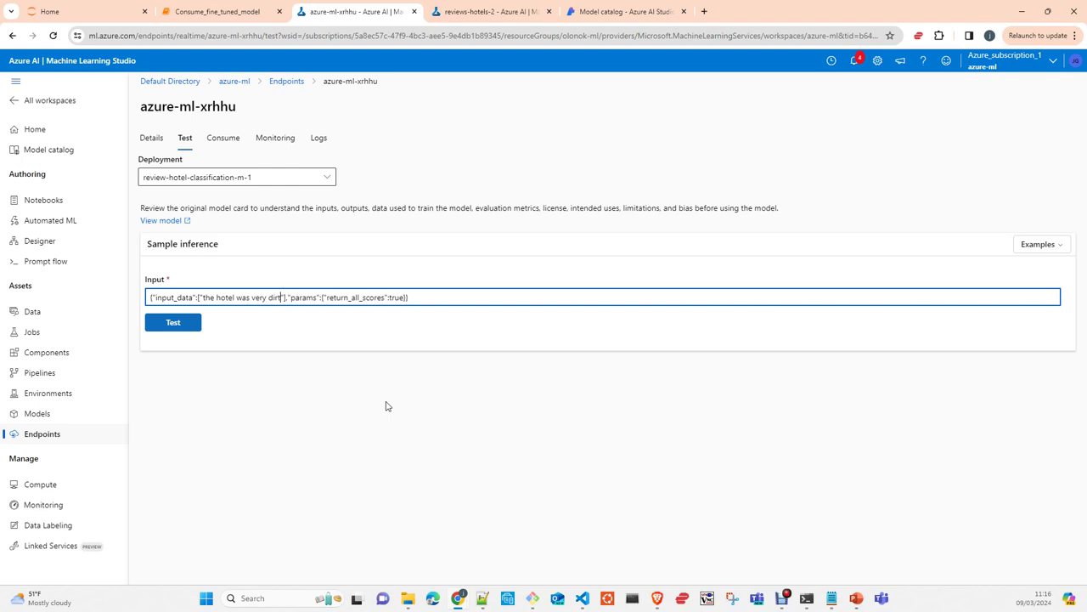
pyautogui.click(173, 327)
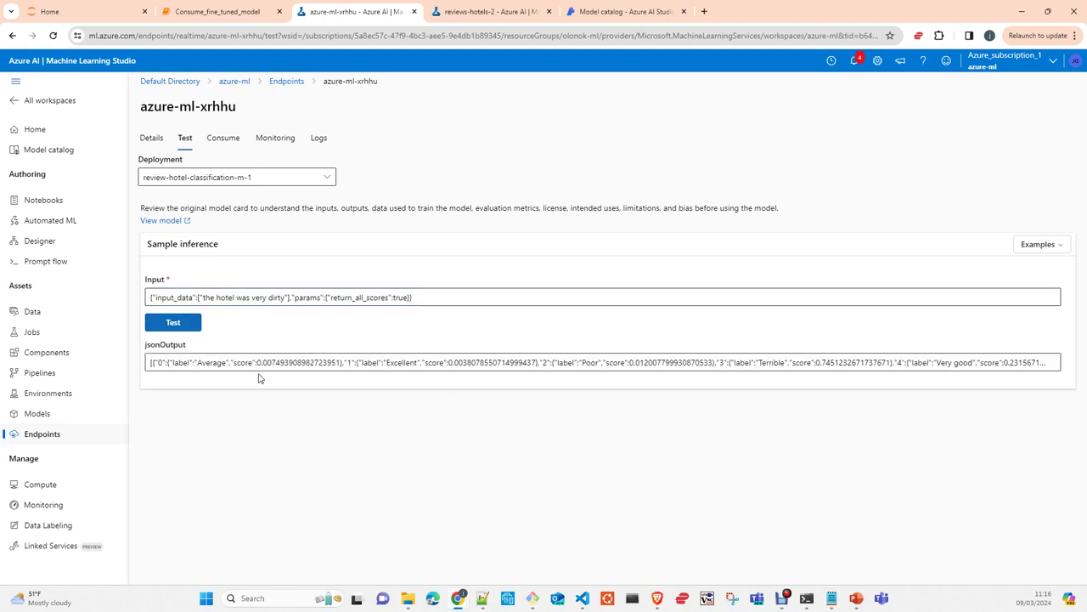
pyautogui.click(968, 364)
# Step: Review the endpoint's consumption info, including the REST endpoint, authentication keys, and the JavaScript and Python sample code
pyautogui.click(223, 141)
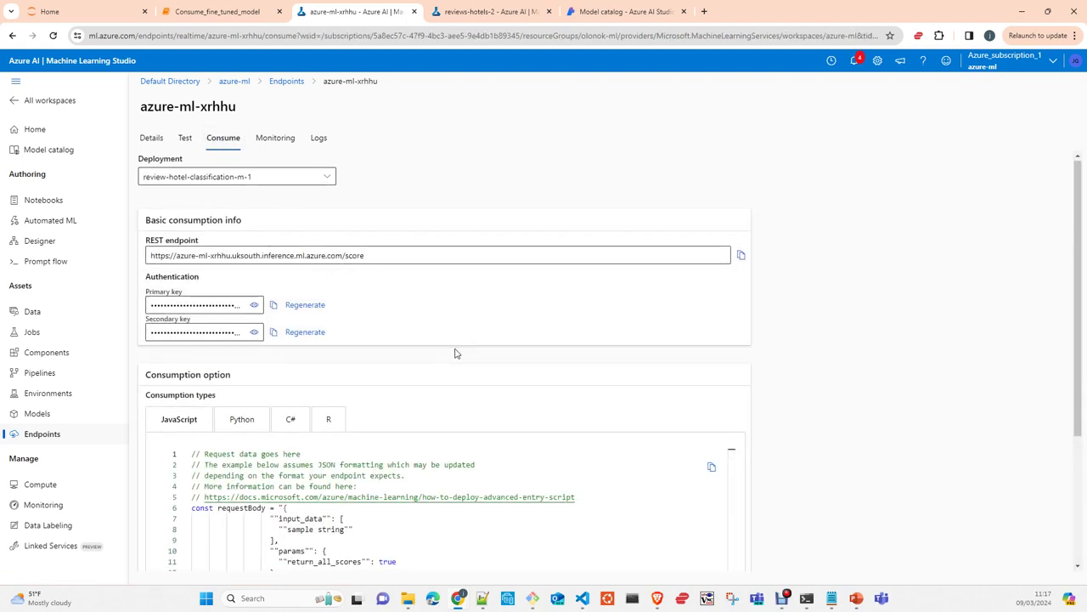
pyautogui.scroll(-3, 455, 353)
pyautogui.scroll(2, 454, 355)
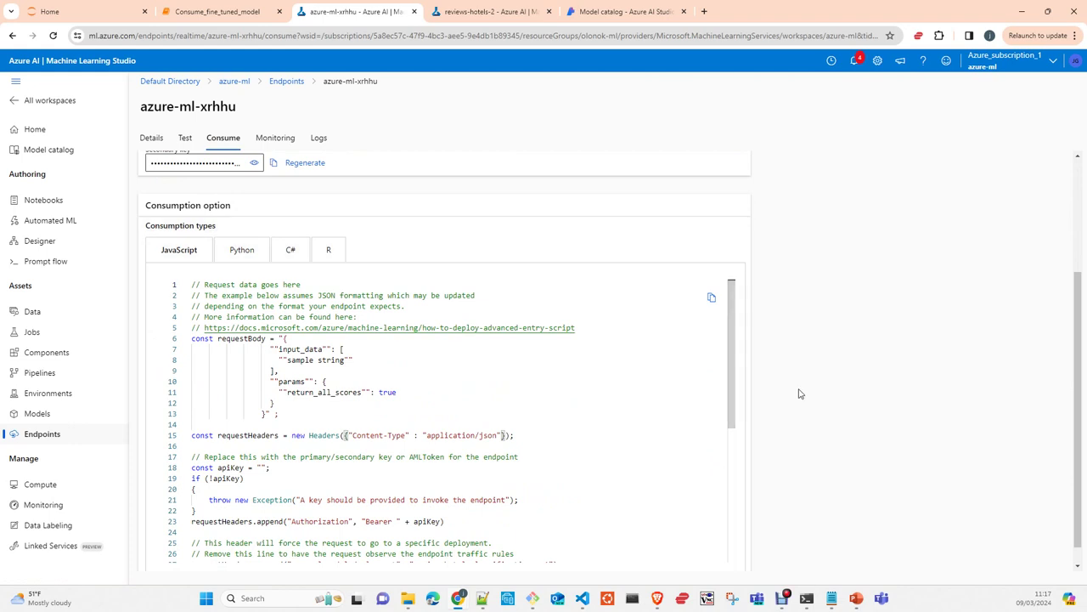
pyautogui.scroll(3, 492, 392)
pyautogui.click(242, 420)
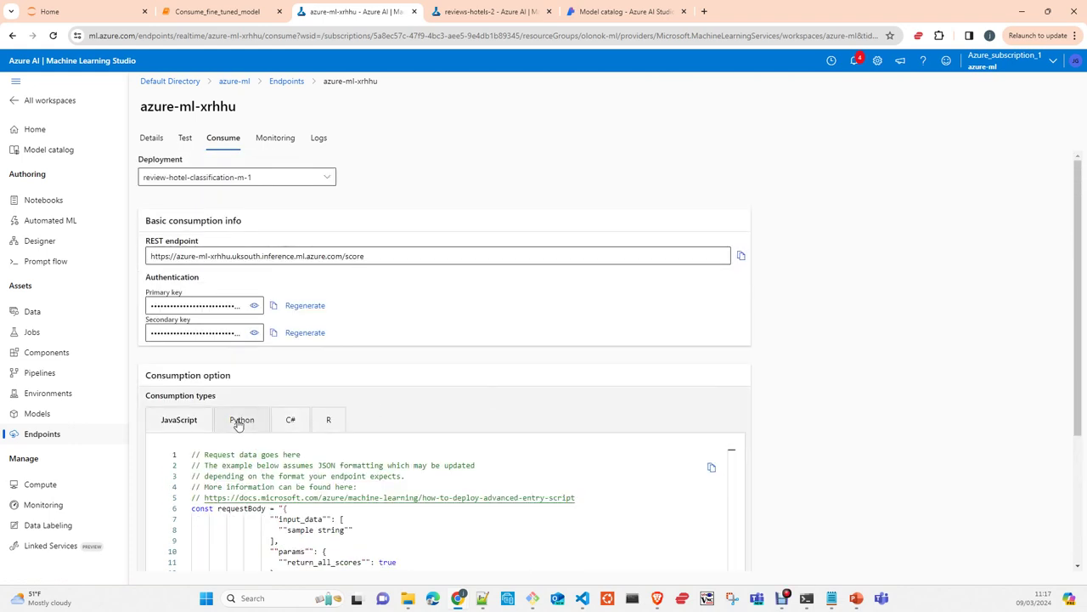
pyautogui.scroll(-2, 544, 429)
pyautogui.scroll(-1, 543, 429)
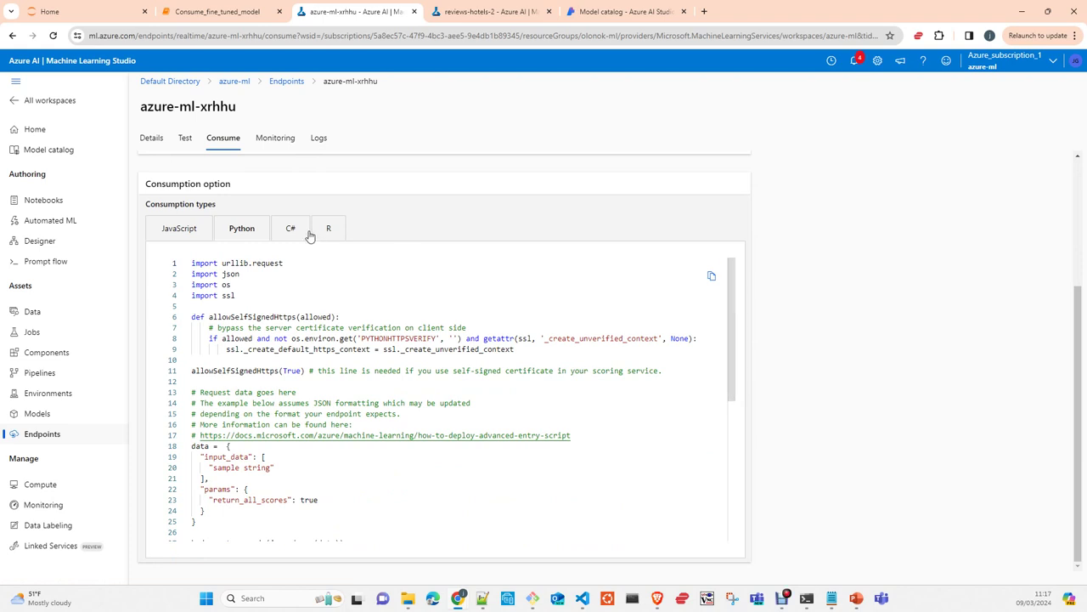
pyautogui.scroll(-5, 544, 359)
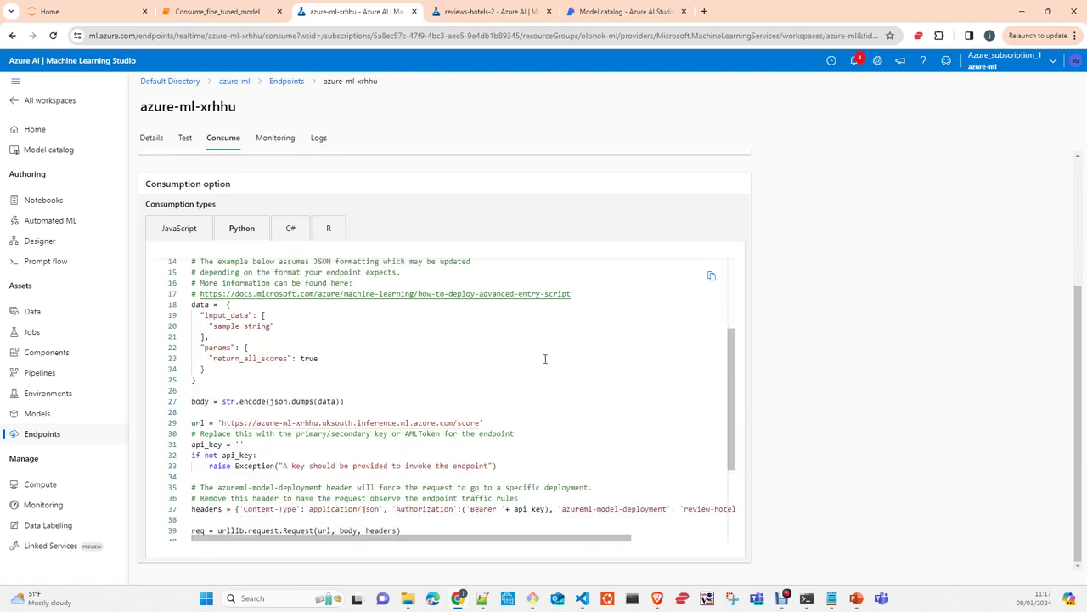
pyautogui.scroll(3, 339, 367)
pyautogui.scroll(2, 925, 357)
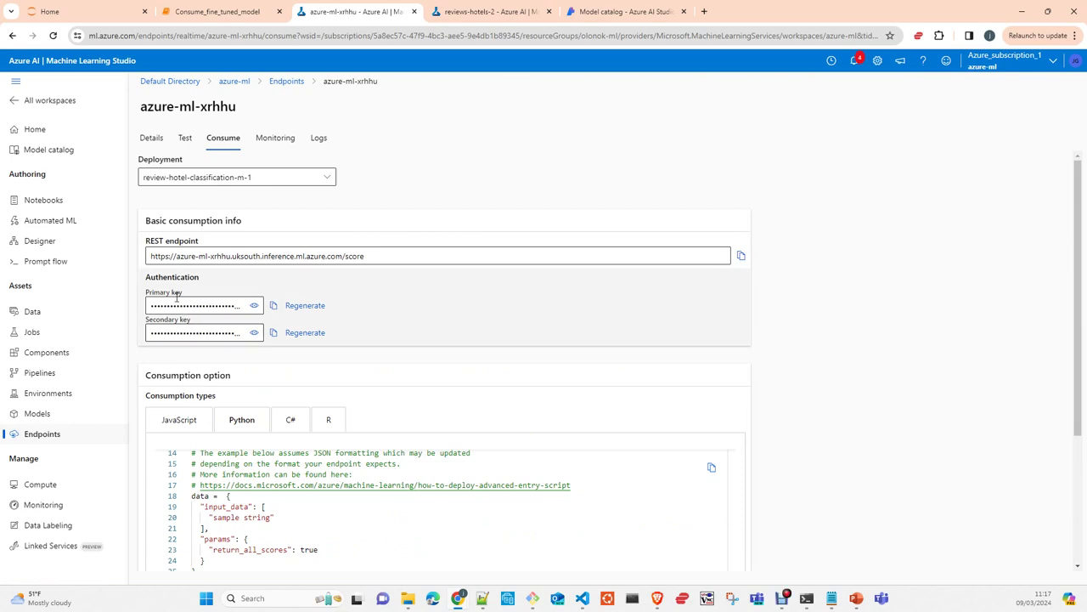
# Step: Switch to the Consume_fine_tuned_model Jupyter notebook and review its import, .env configuration and sample review cells
pyautogui.click(237, 15)
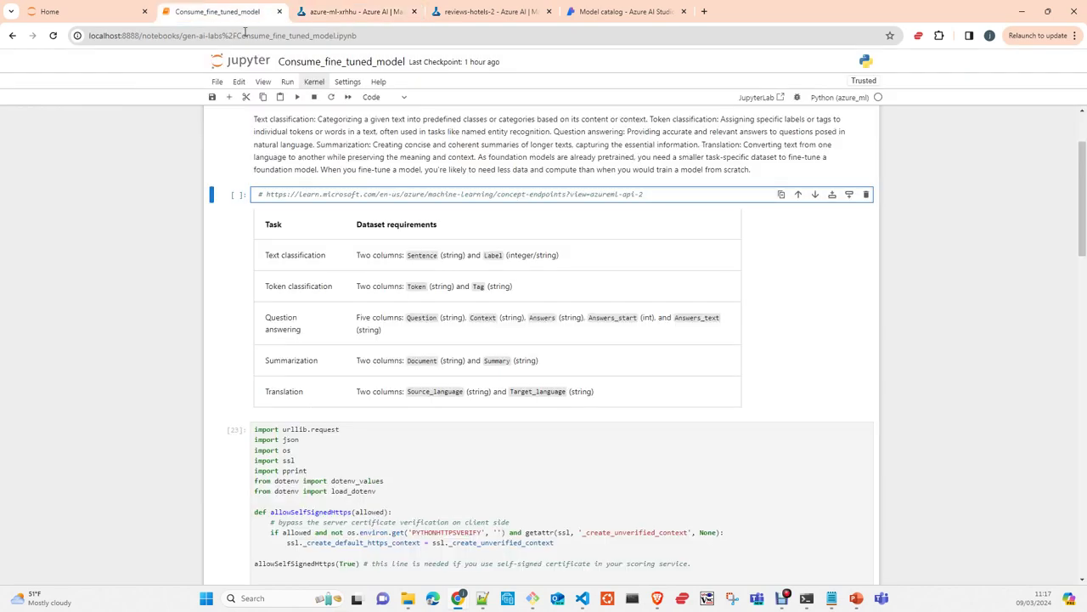
pyautogui.scroll(1, 430, 302)
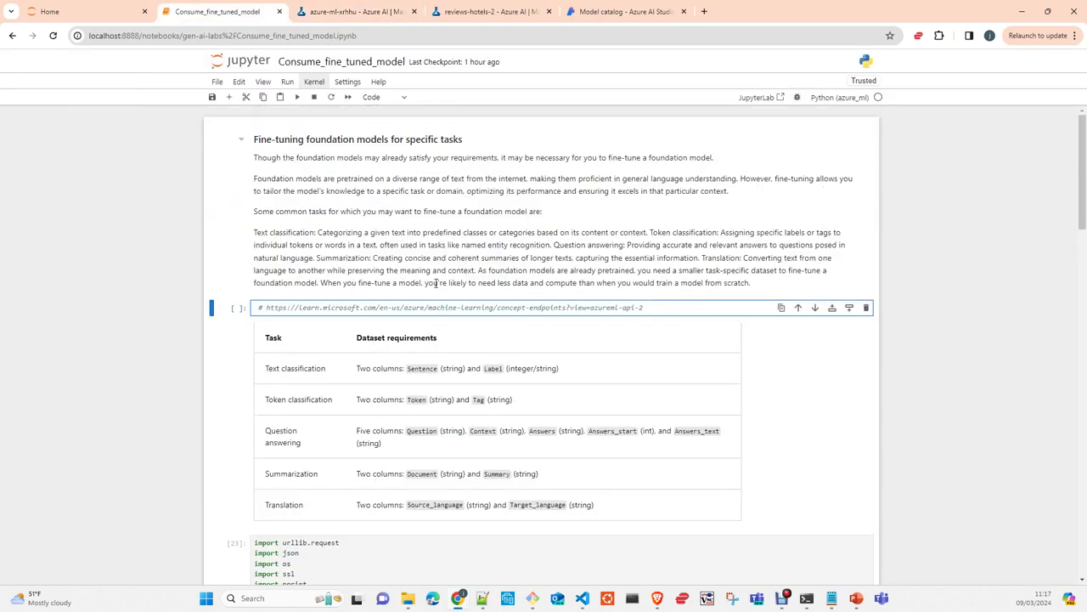
pyautogui.scroll(-3, 436, 289)
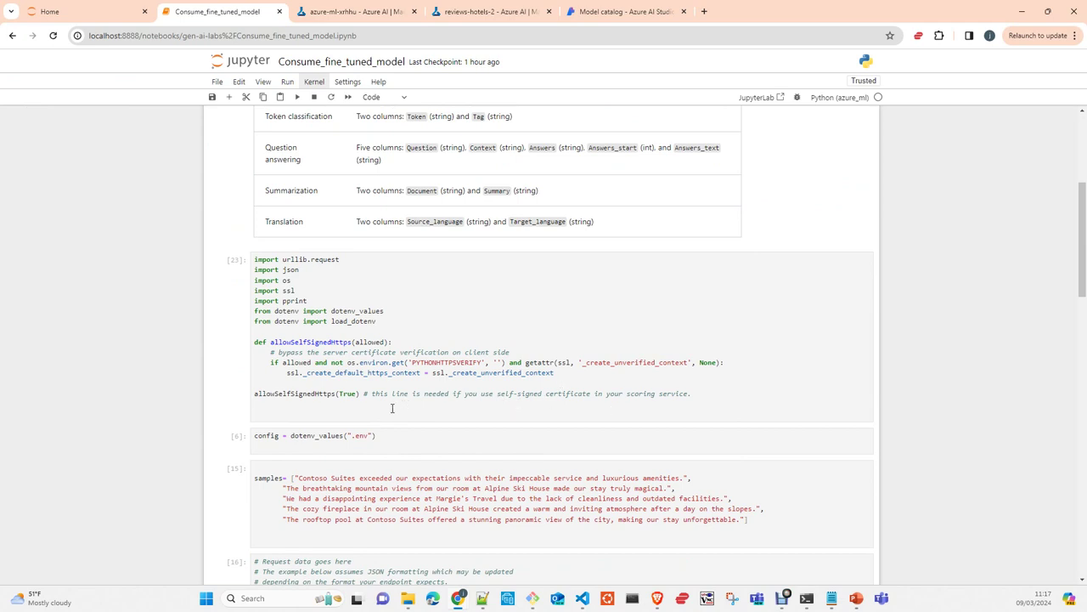
pyautogui.click(392, 408)
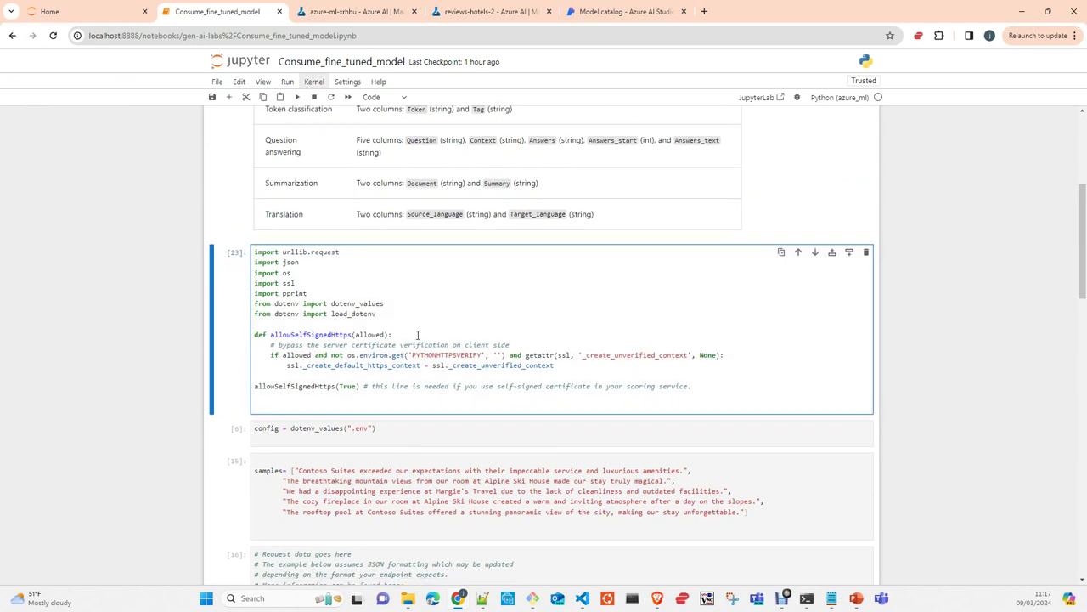
pyautogui.scroll(-2, 417, 335)
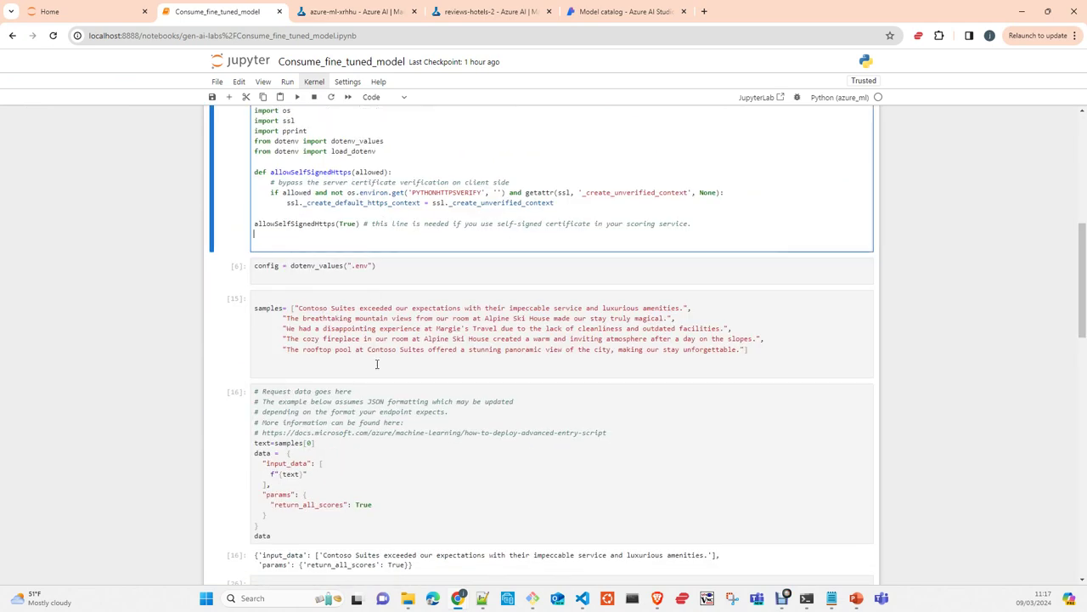
pyautogui.click(416, 274)
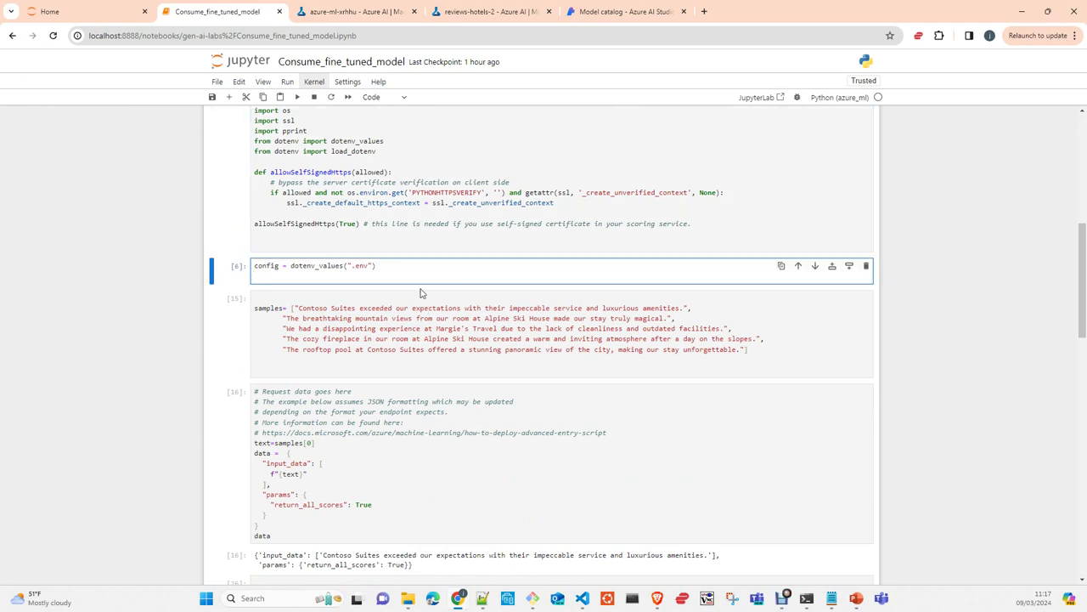
pyautogui.scroll(-1, 414, 328)
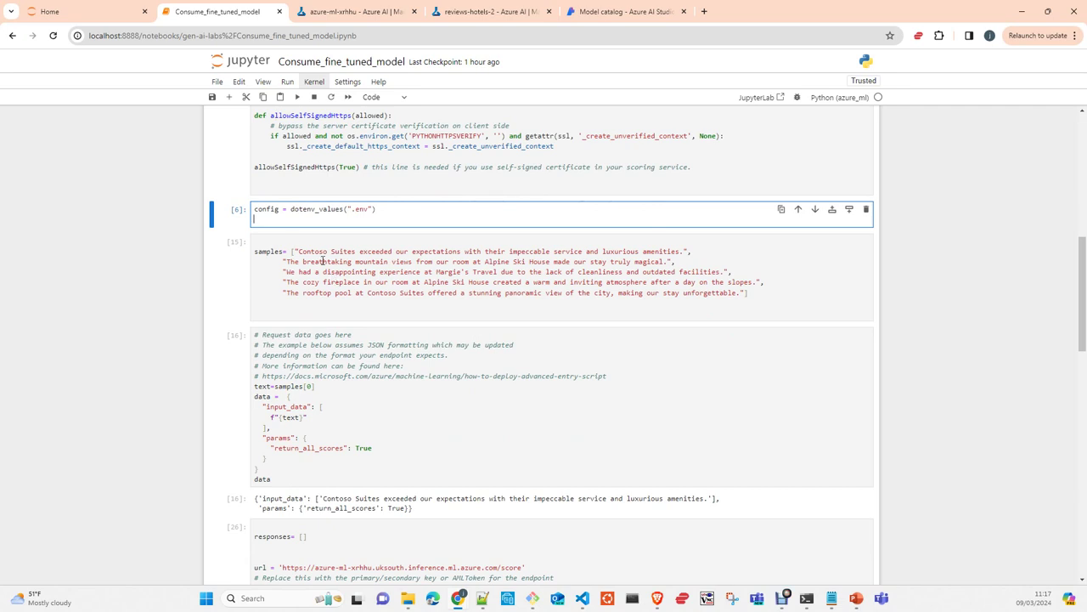
# Step: Examine the notebook's request data cell, the loop that sends each sample to the endpoint, and the printed responses
pyautogui.scroll(-2, 307, 253)
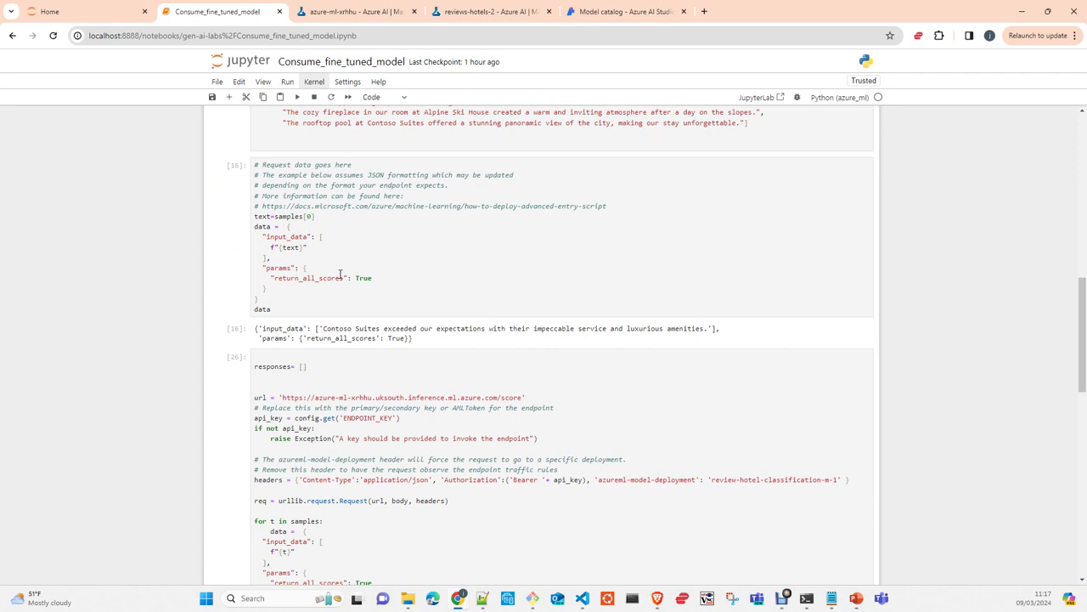
pyautogui.scroll(-1, 340, 273)
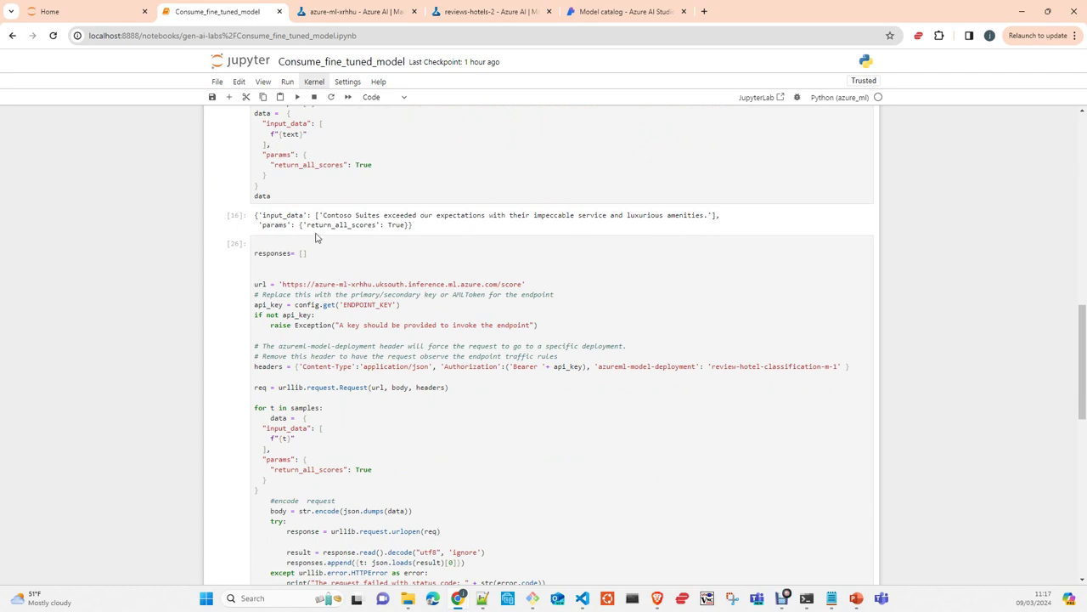
pyautogui.scroll(-1, 355, 243)
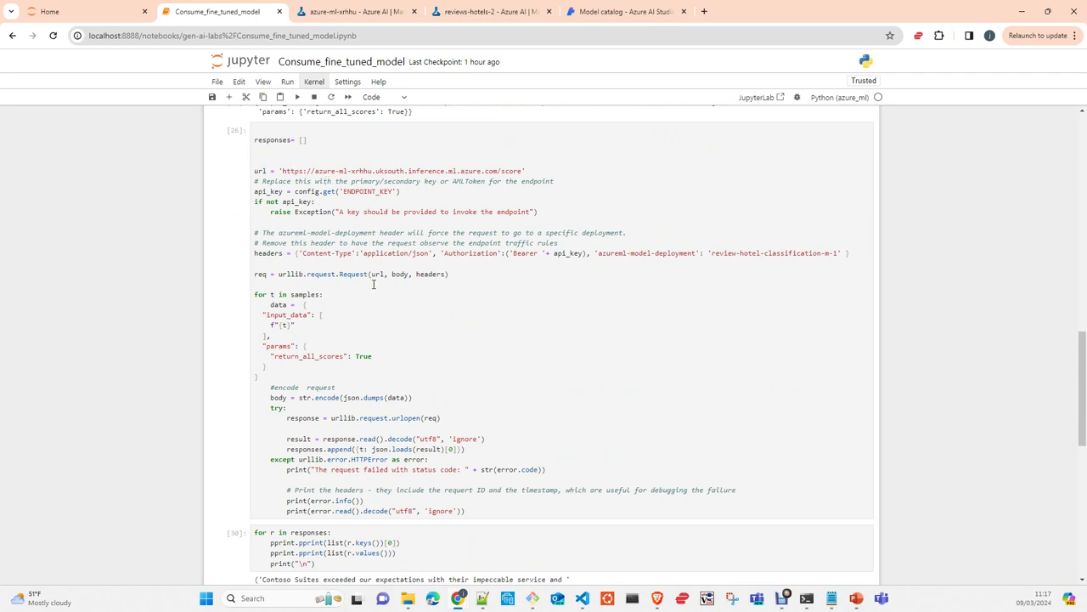
pyautogui.scroll(-1, 371, 288)
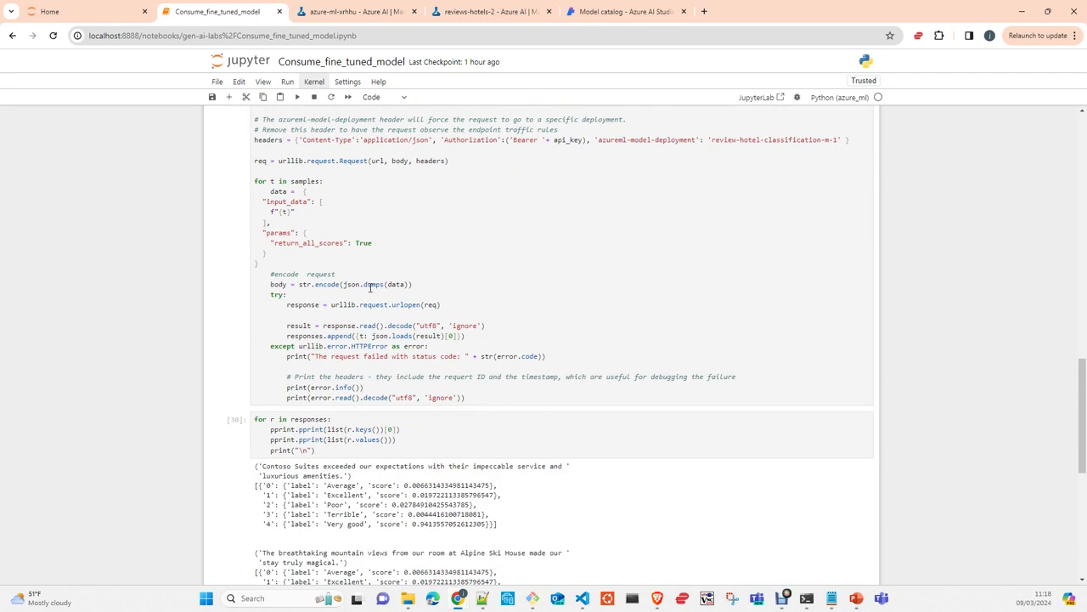
pyautogui.scroll(-1, 367, 284)
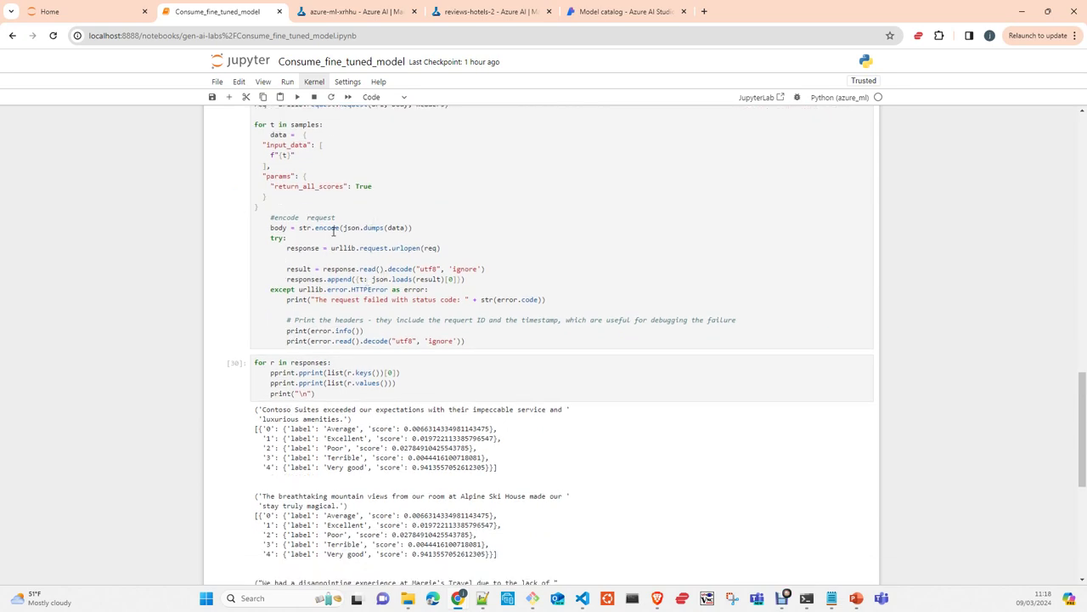
pyautogui.scroll(1, 509, 272)
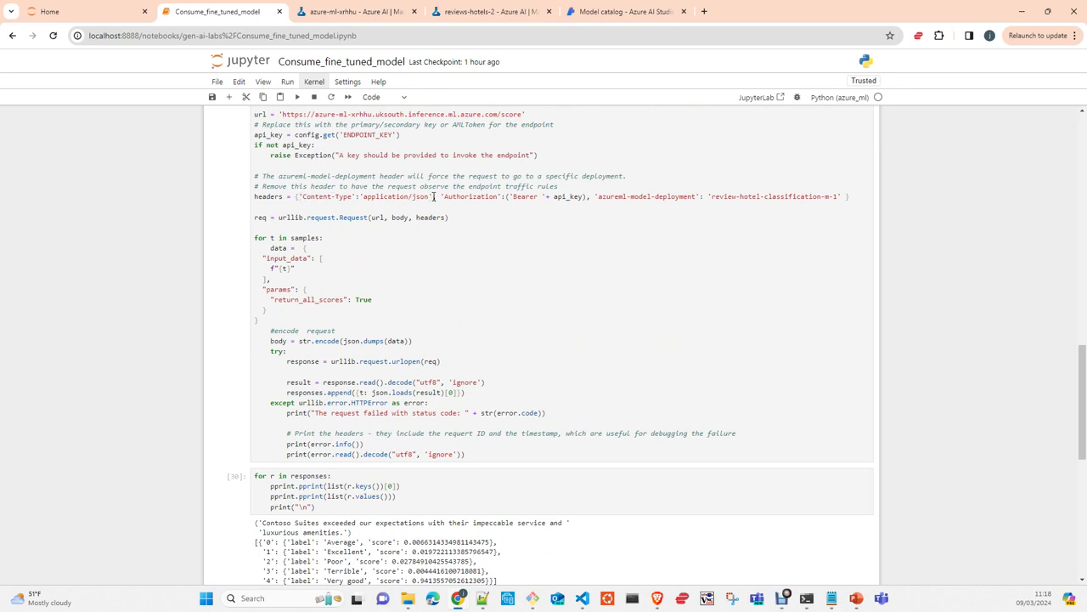
# Step: Examine the request headers in the scoring cell by highlighting the content type, the authorization entry and the deployment name in turn
pyautogui.moveTo(431, 196); pyautogui.dragTo(363, 197)
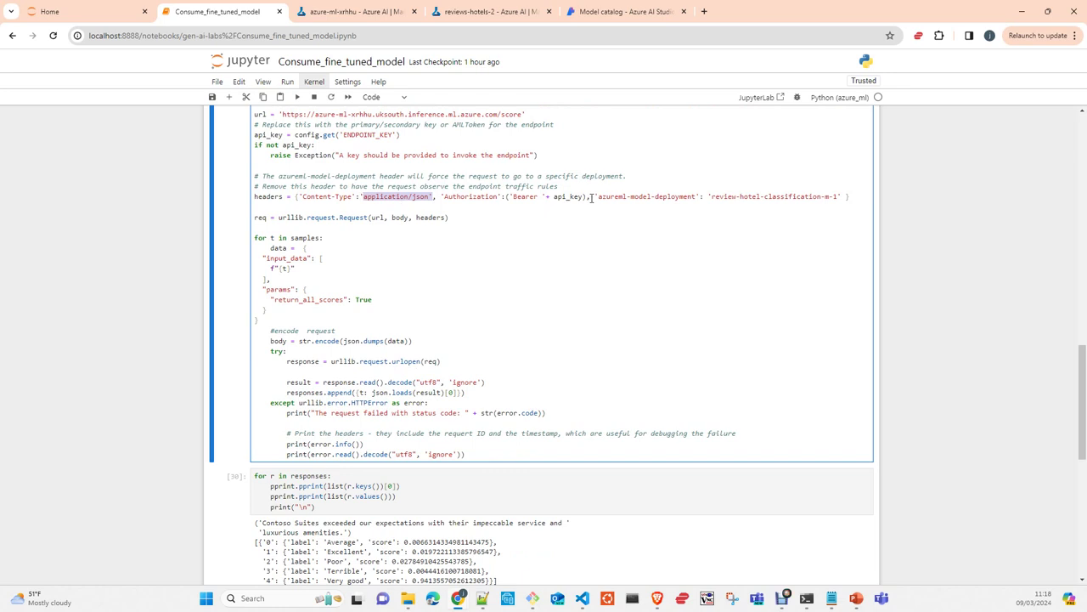
pyautogui.click(561, 196)
pyautogui.moveTo(562, 196); pyautogui.dragTo(442, 196)
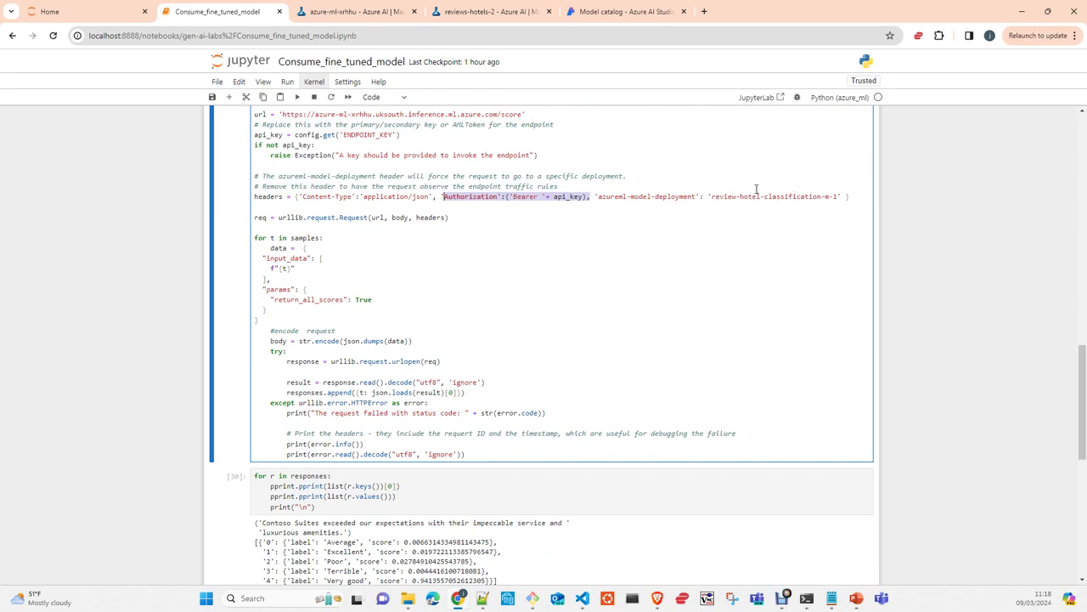
pyautogui.hotkey('shift', 'Left')
pyautogui.hotkey('shift', 'Left')
pyautogui.hotkey('shift', 'Left')
pyautogui.scroll(4, 526, 213)
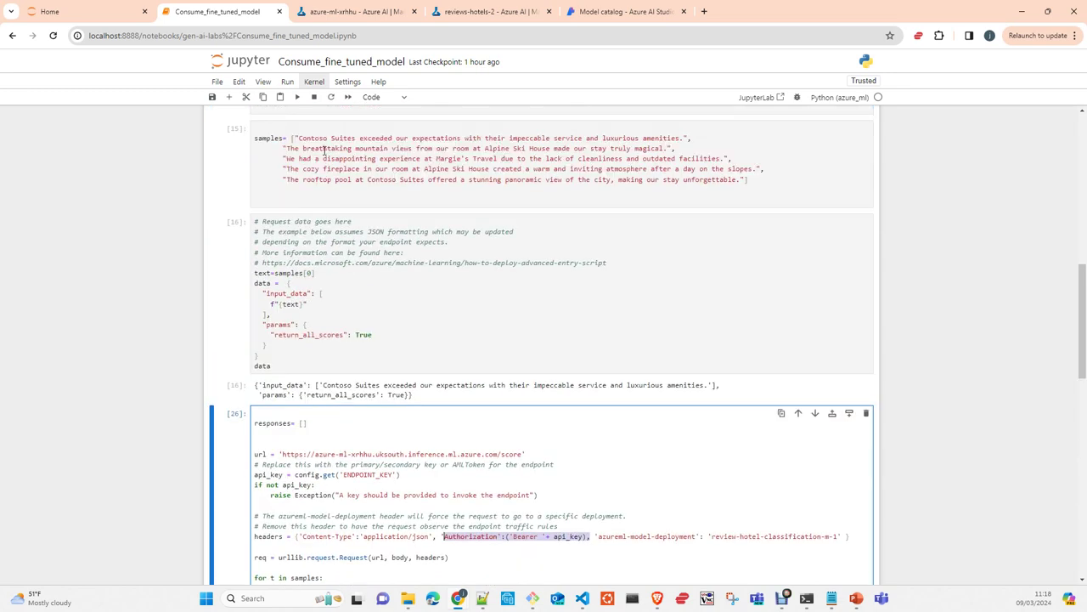
pyautogui.scroll(-2, 408, 348)
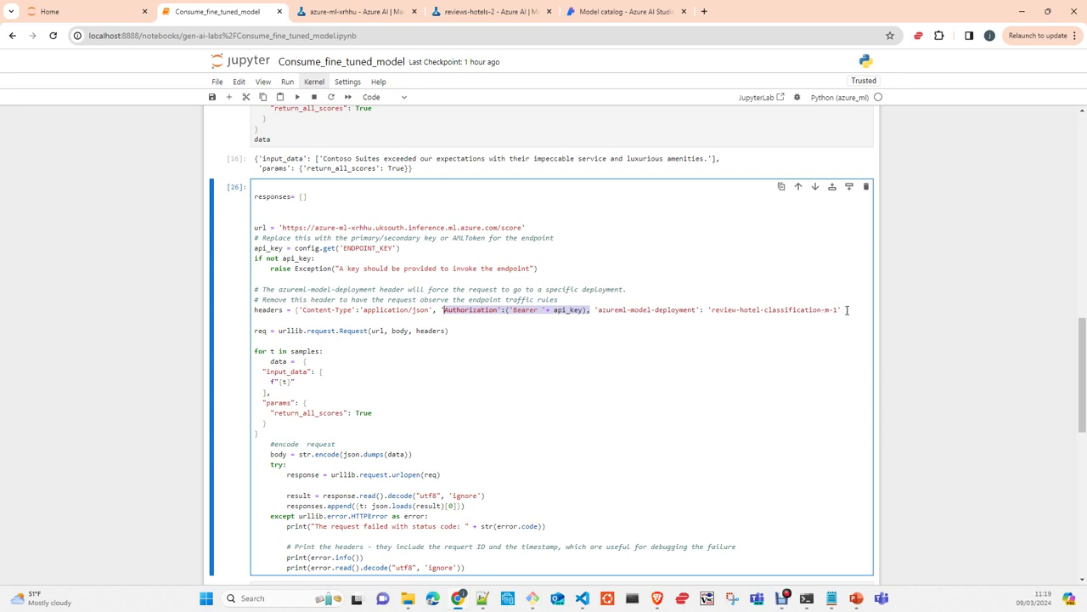
pyautogui.moveTo(841, 310); pyautogui.dragTo(711, 309)
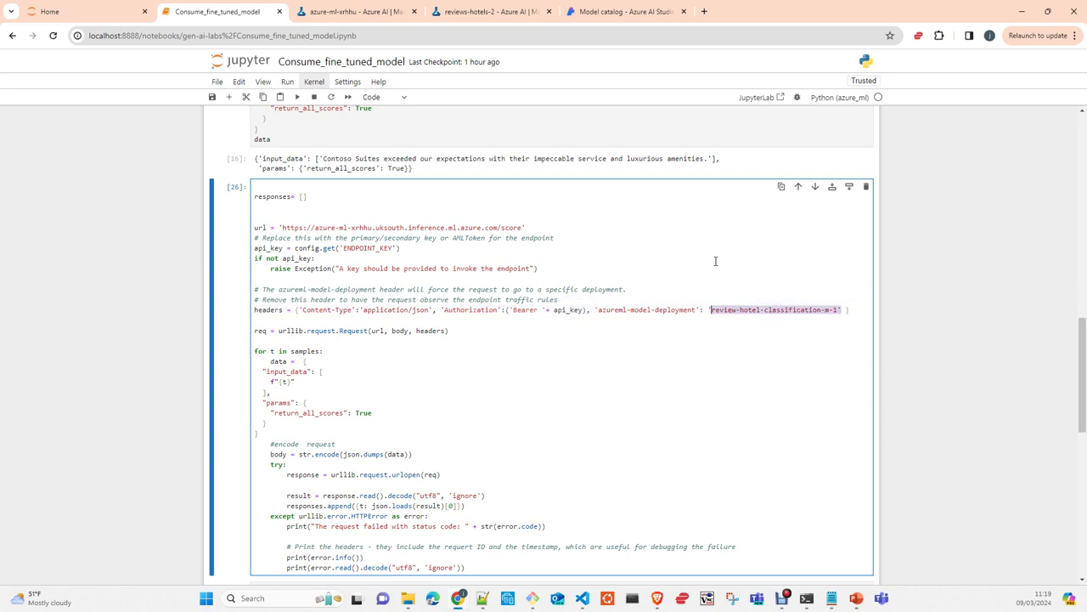
# Step: Switch to Azure Machine Learning Studio, open the azure-ml-xrhhu endpoint and view the models selectable for another deployment without adding one
pyautogui.click(365, 12)
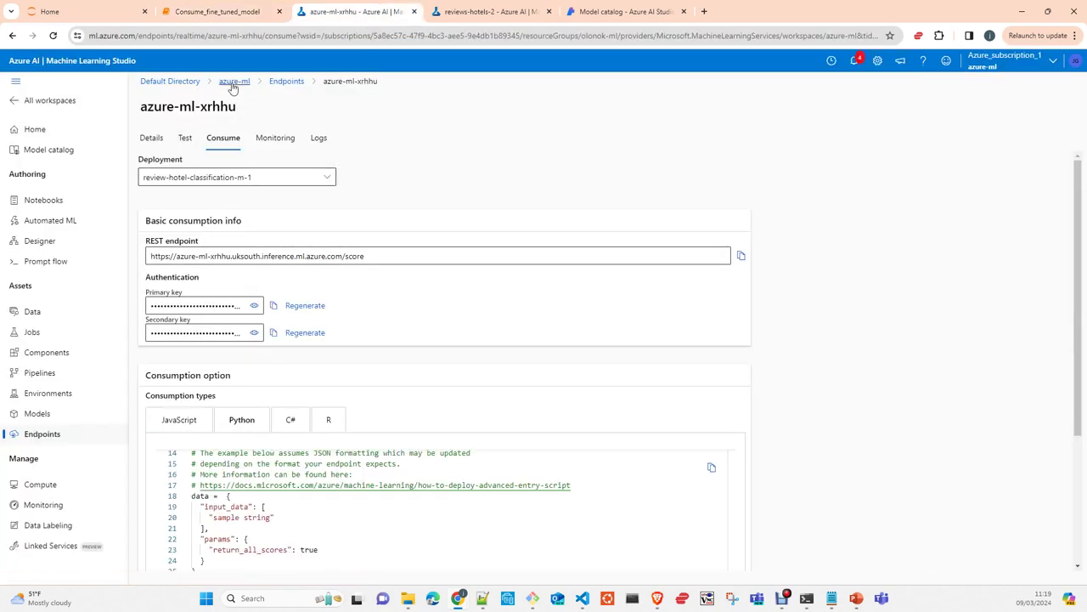
pyautogui.click(286, 82)
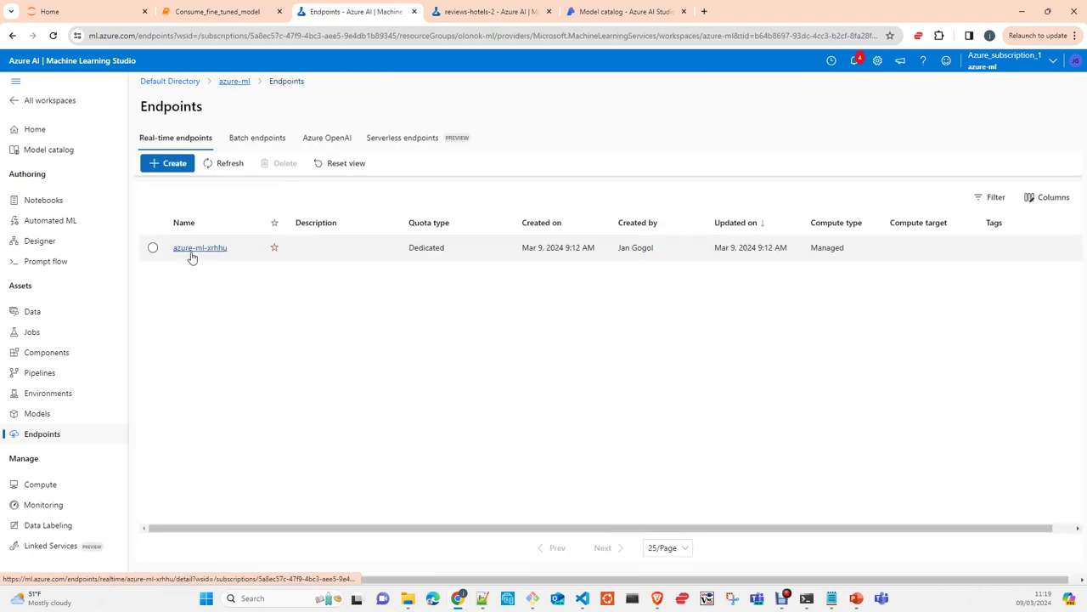
pyautogui.click(192, 251)
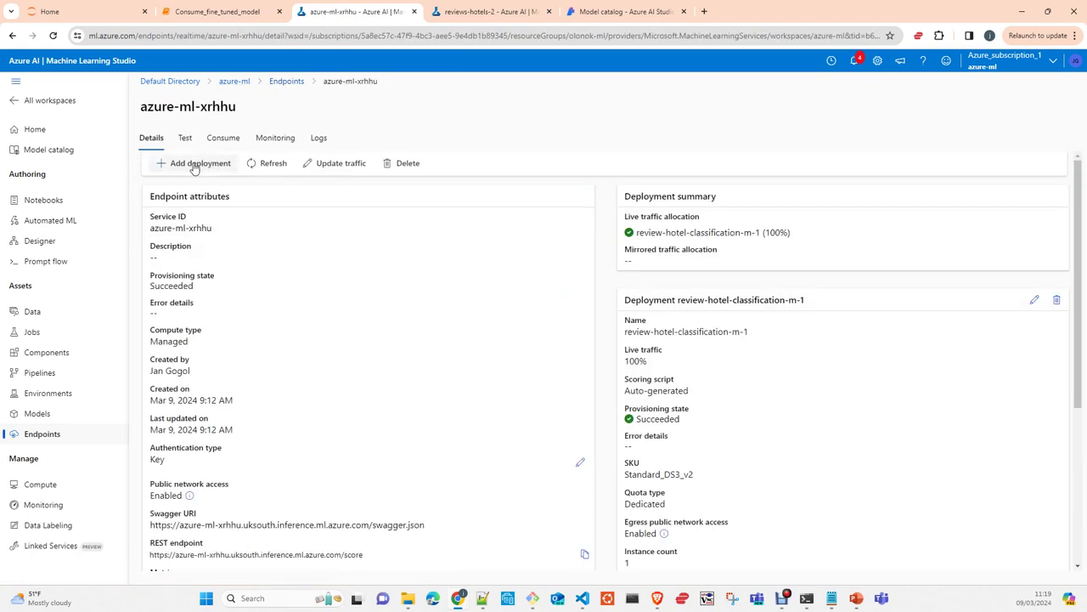
pyautogui.click(193, 167)
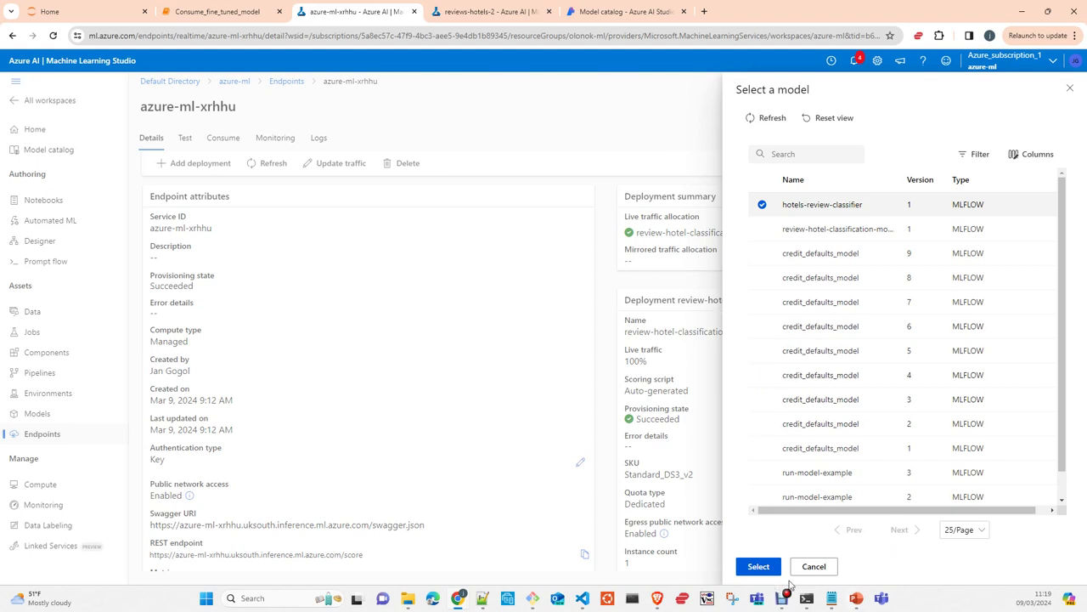
pyautogui.click(815, 565)
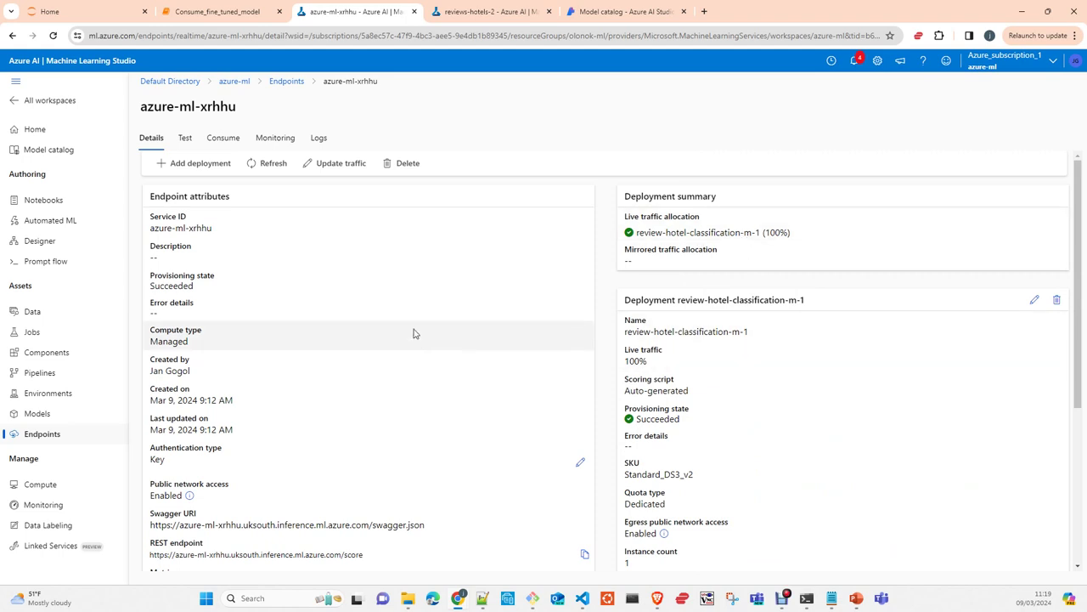
# Step: Review the azure-ml-xrhhu endpoint's attributes and the details of its review-hotel-classification-m-1 deployment, including the model ID and instance settings
pyautogui.scroll(-3, 857, 448)
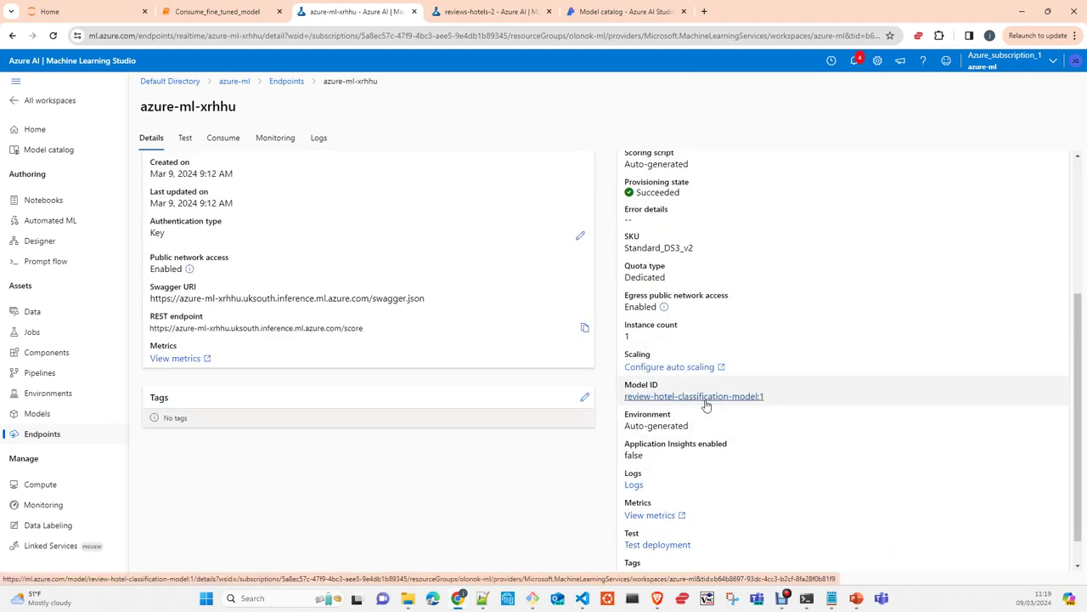
pyautogui.scroll(2, 723, 387)
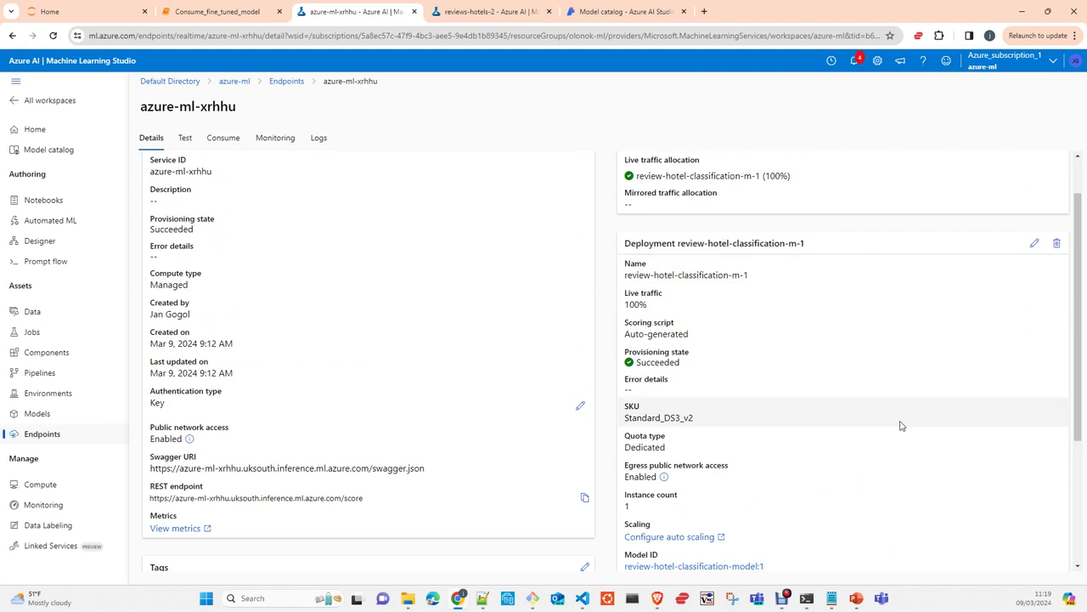
pyautogui.scroll(-2, 927, 362)
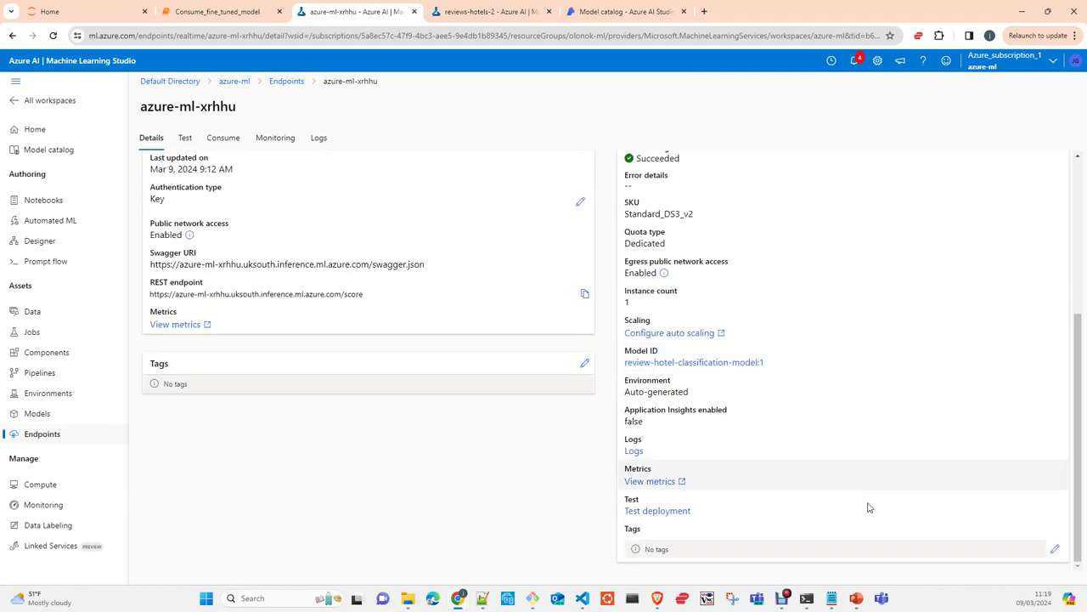
pyautogui.scroll(1, 837, 514)
pyautogui.scroll(5, 837, 515)
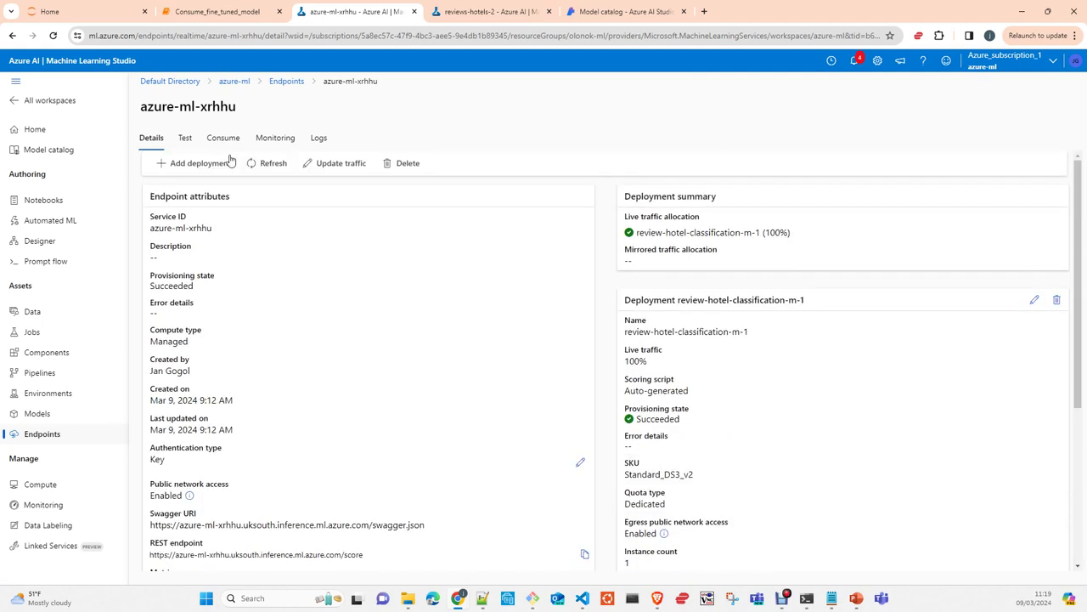
# Step: Return to the Consume_fine_tuned_model notebook and examine the scoring loop together with the label scores printed for each sample review
pyautogui.click(223, 11)
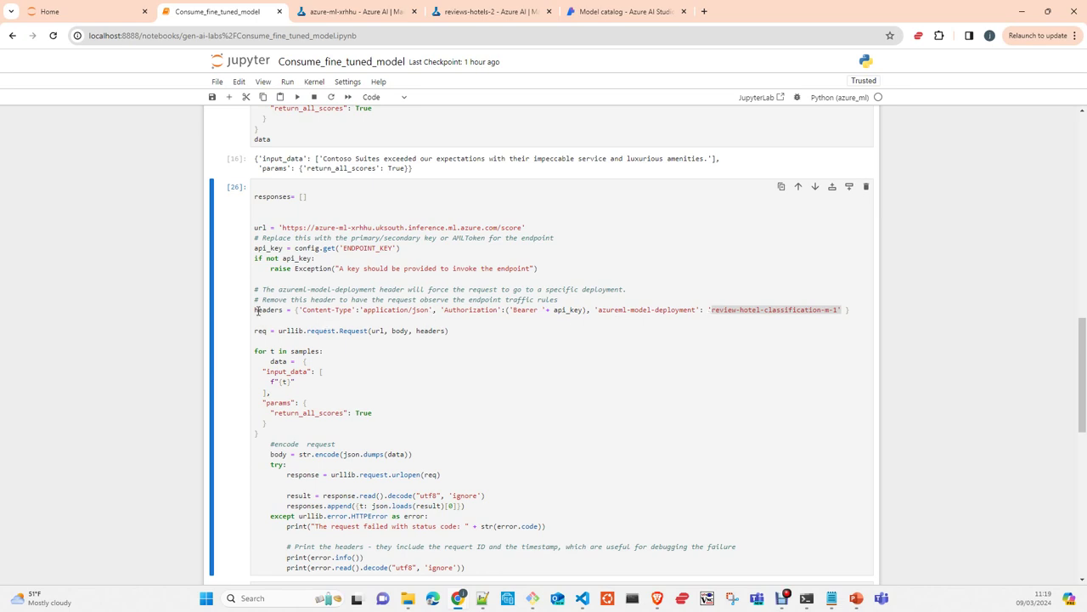
pyautogui.scroll(-4, 465, 372)
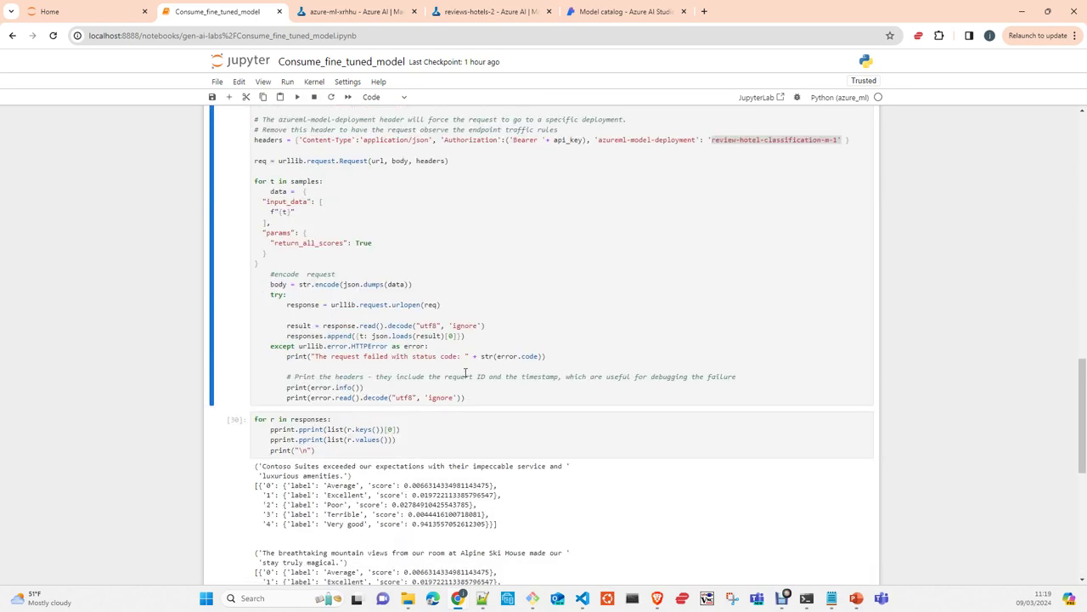
pyautogui.scroll(-3, 465, 367)
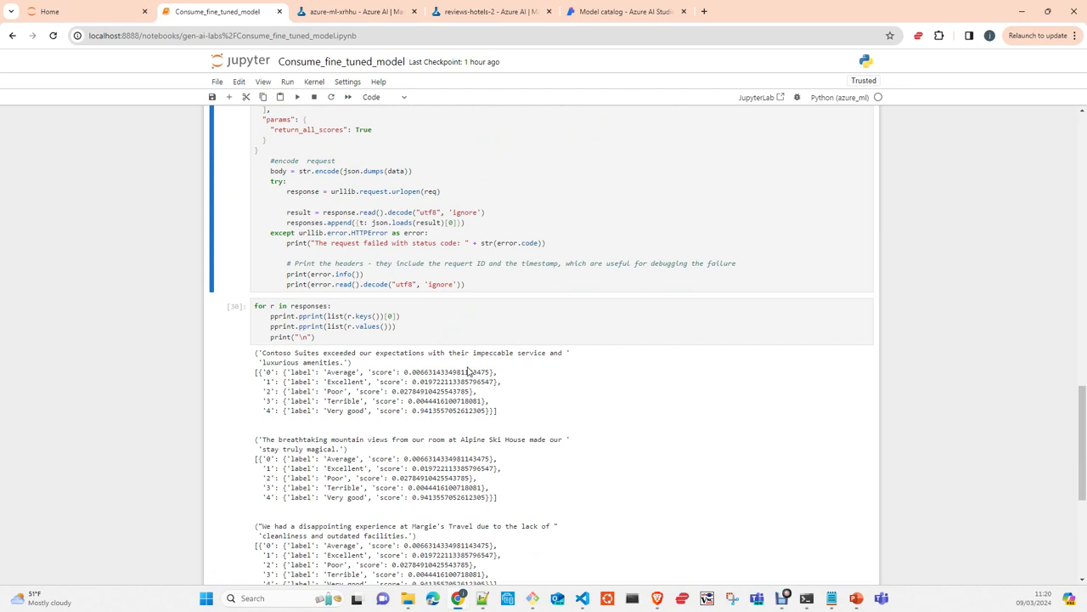
pyautogui.scroll(3, 710, 419)
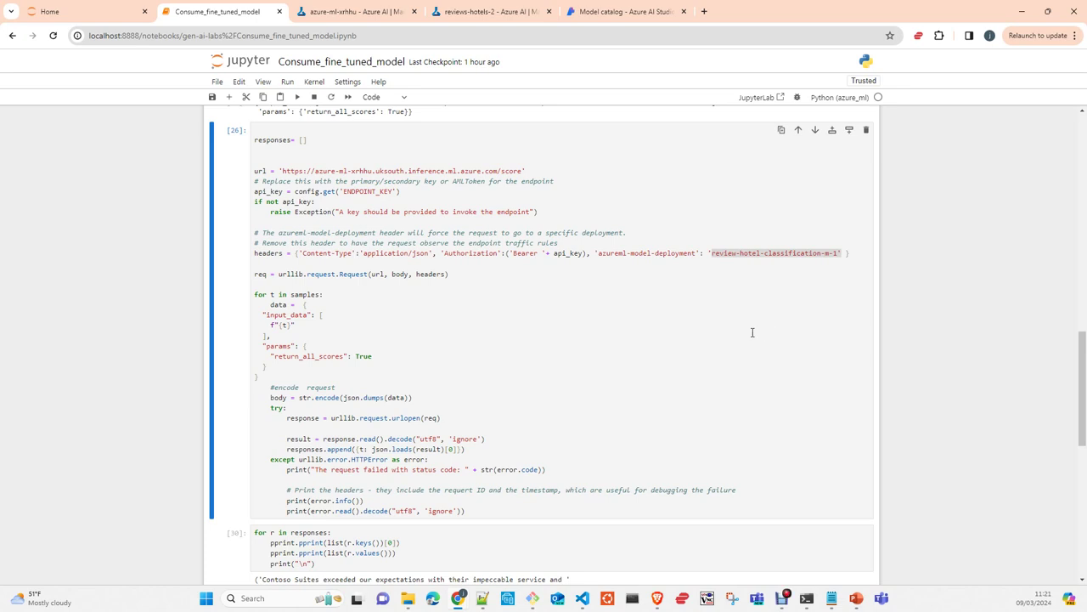
pyautogui.scroll(-2, 624, 471)
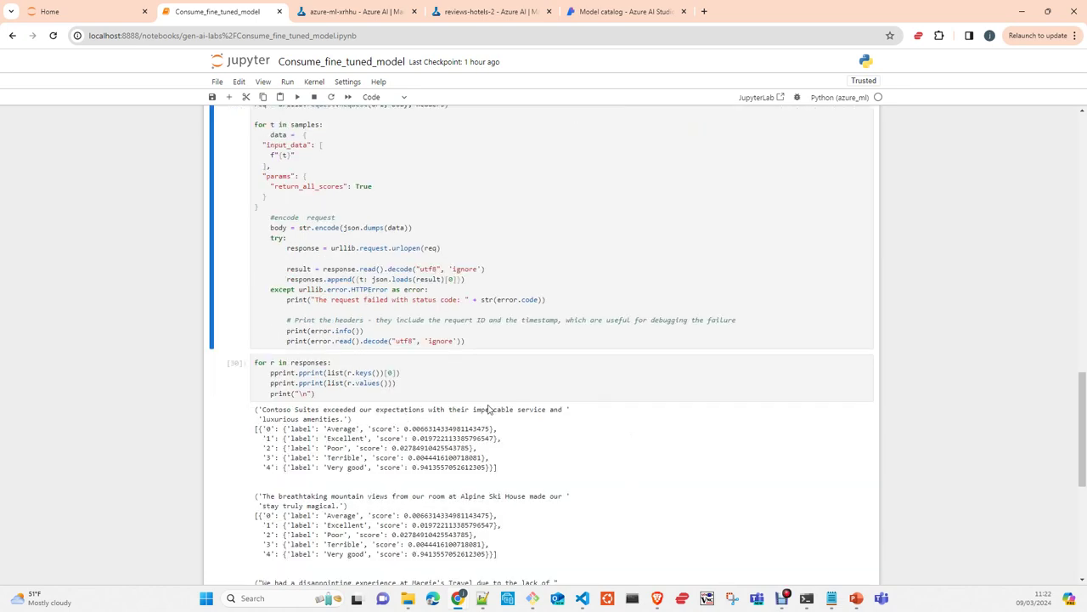
pyautogui.scroll(-2, 485, 408)
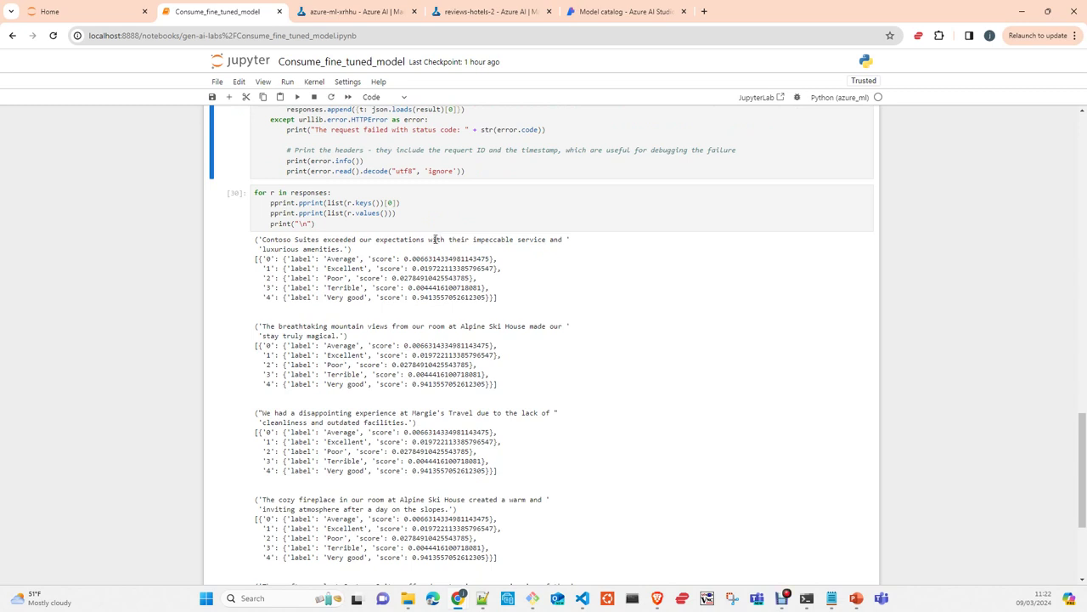
pyautogui.scroll(-3, 463, 318)
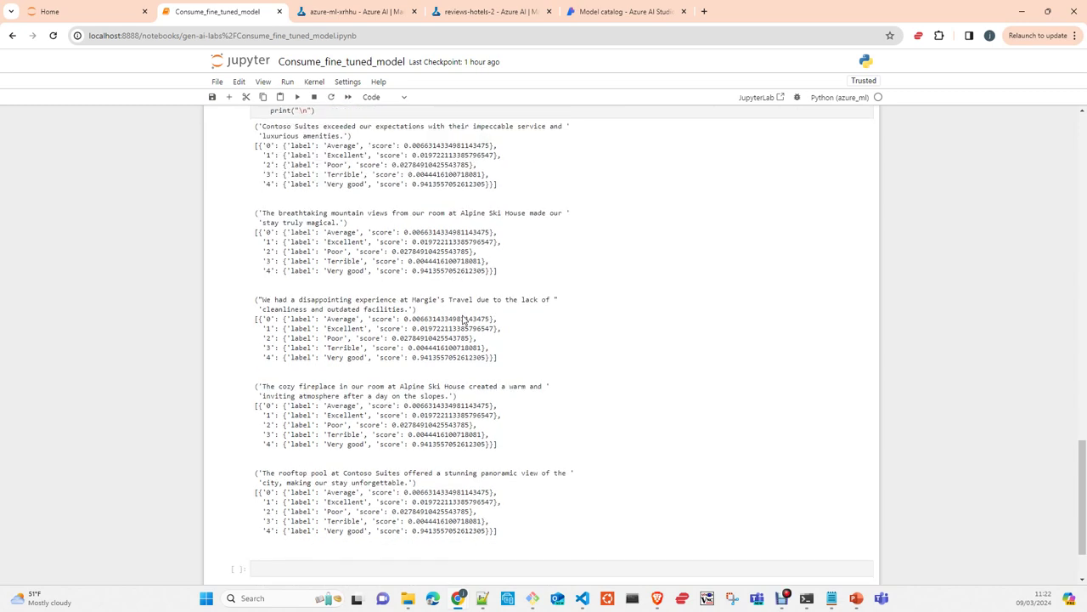
# Step: Switch to Azure Machine Learning Studio and open the completed keen_seed_1m70l737xy job in the TextClassification experiment
pyautogui.click(364, 12)
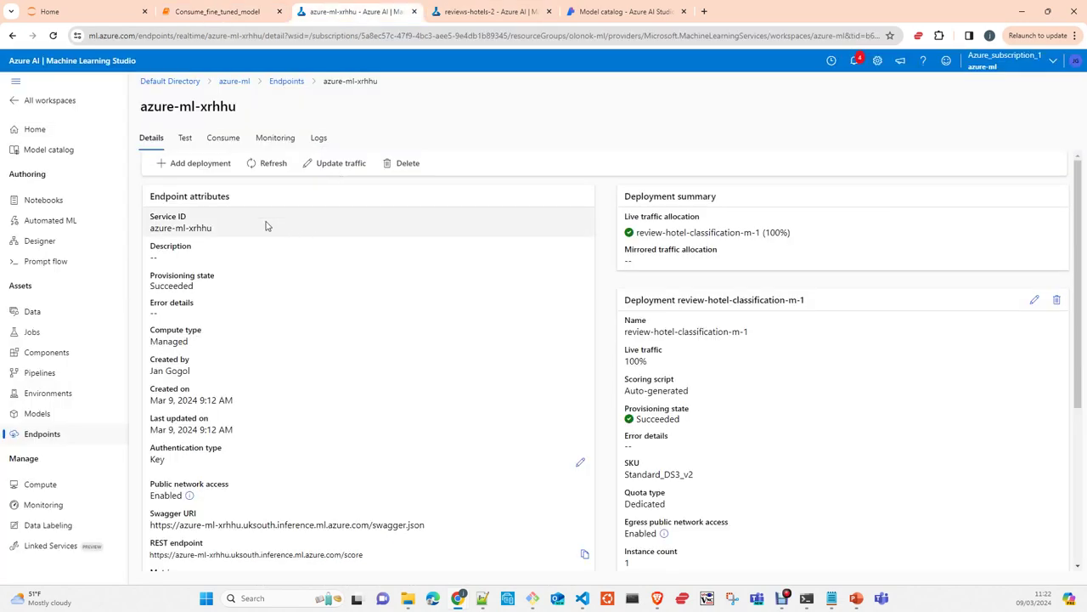
pyautogui.click(49, 337)
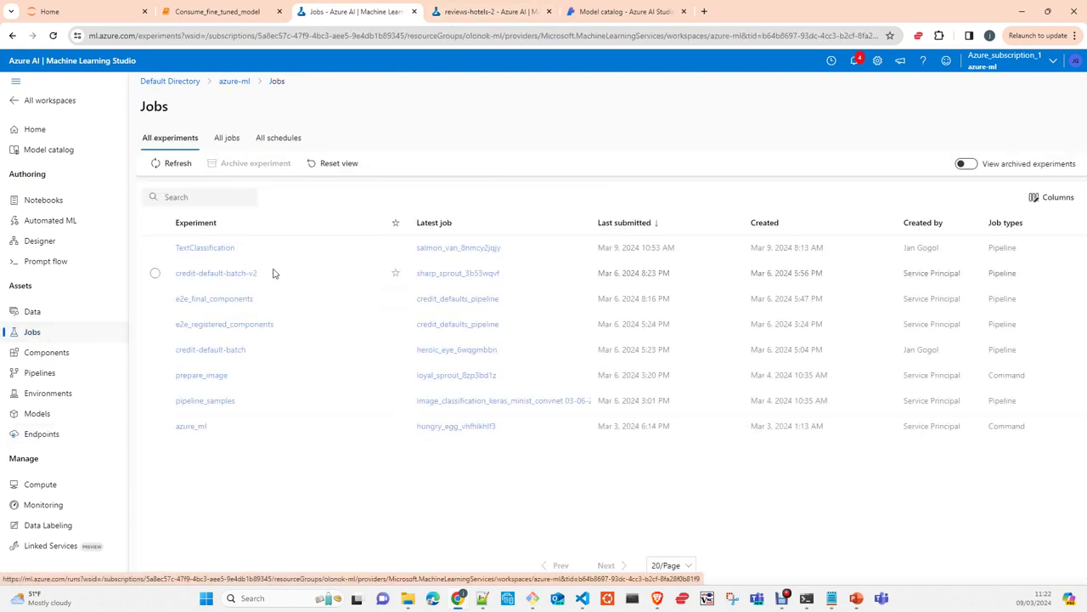
pyautogui.click(215, 252)
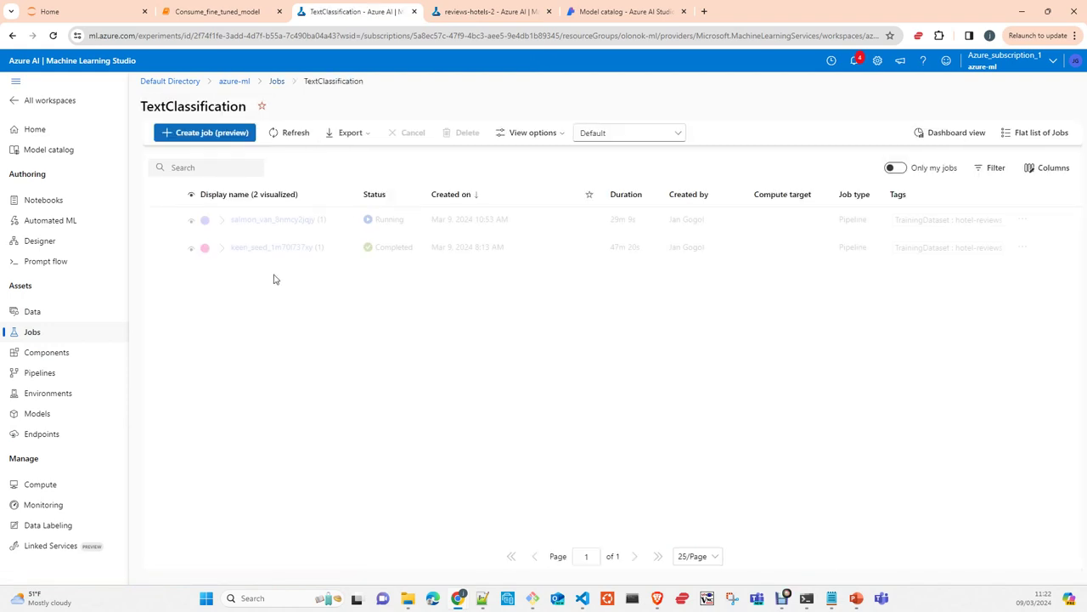
pyautogui.click(265, 249)
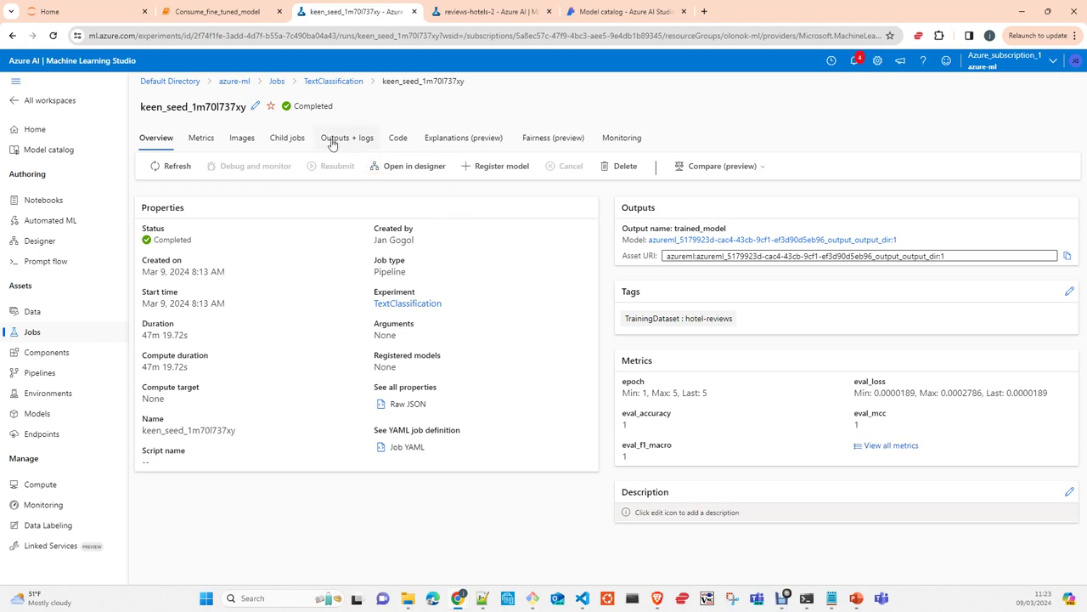
# Step: Check the job's logged images and review its own training and evaluation metric charts
pyautogui.click(238, 141)
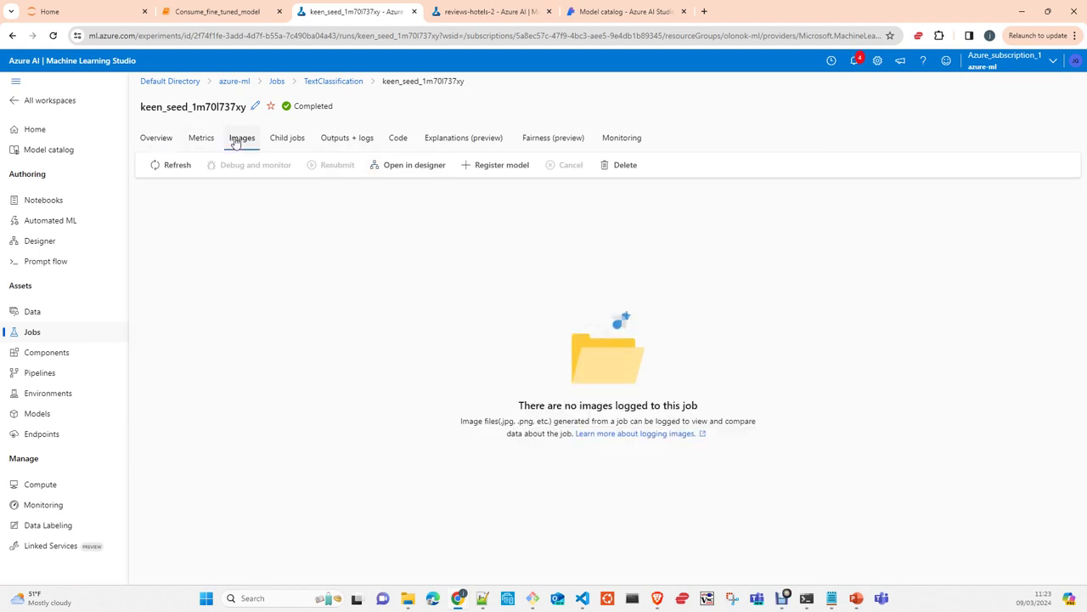
pyautogui.click(200, 140)
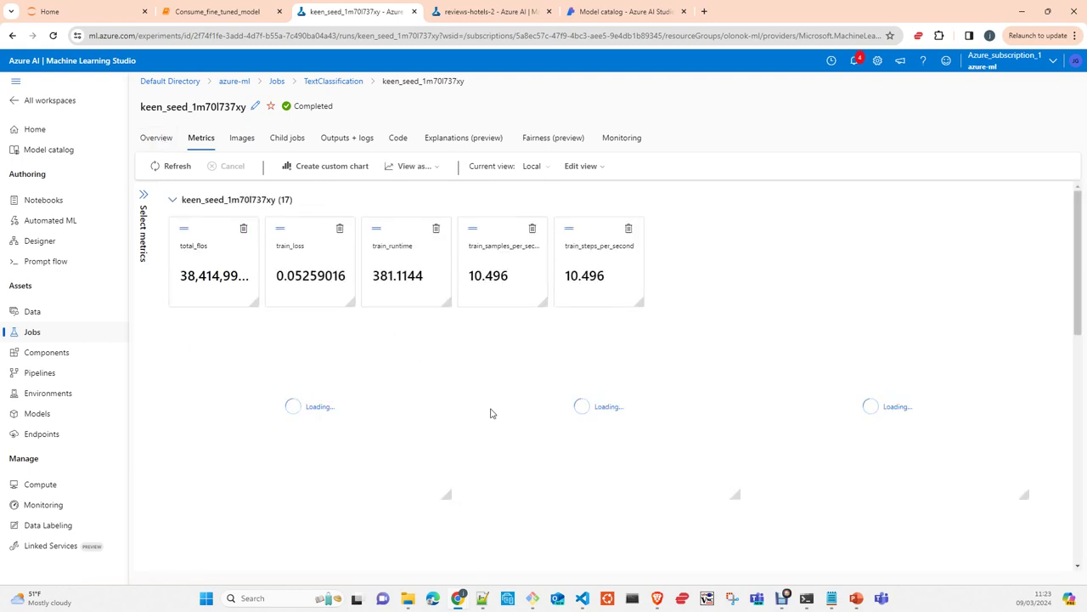
pyautogui.scroll(-3, 489, 413)
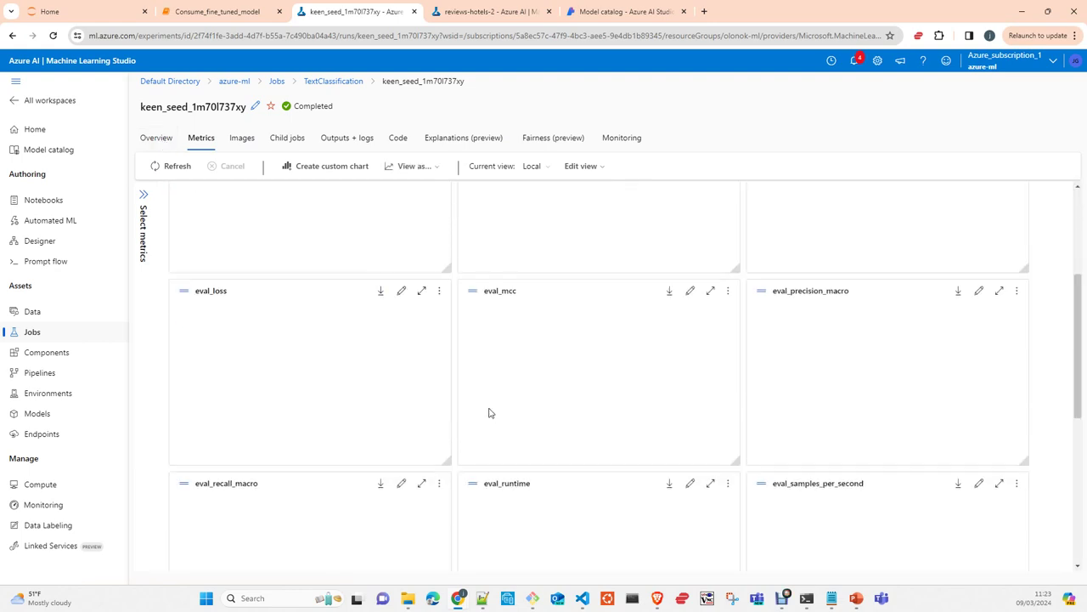
pyautogui.scroll(-2, 489, 413)
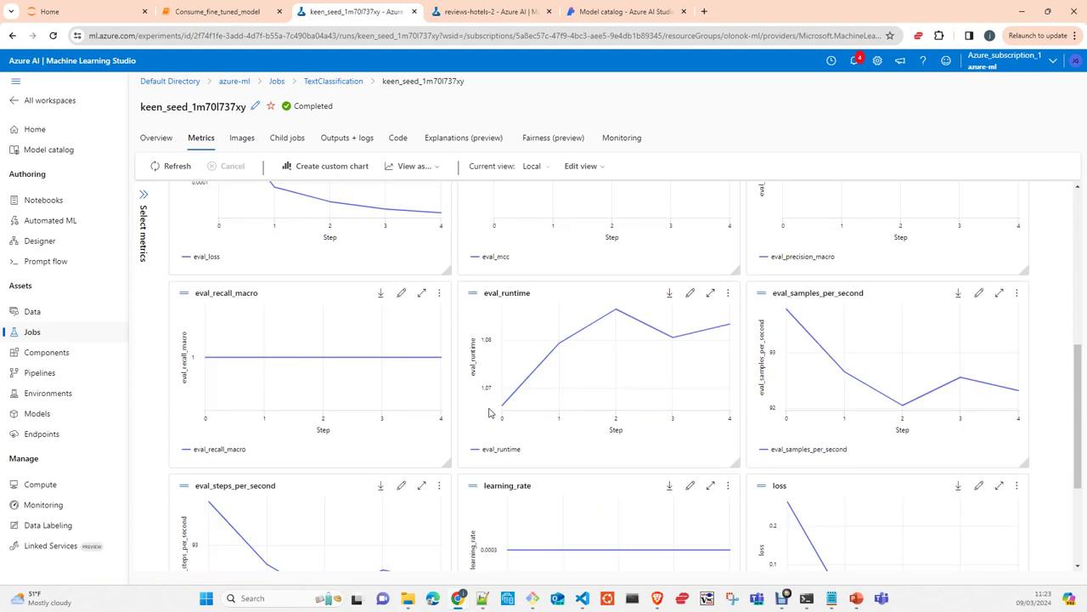
pyautogui.scroll(-2, 494, 422)
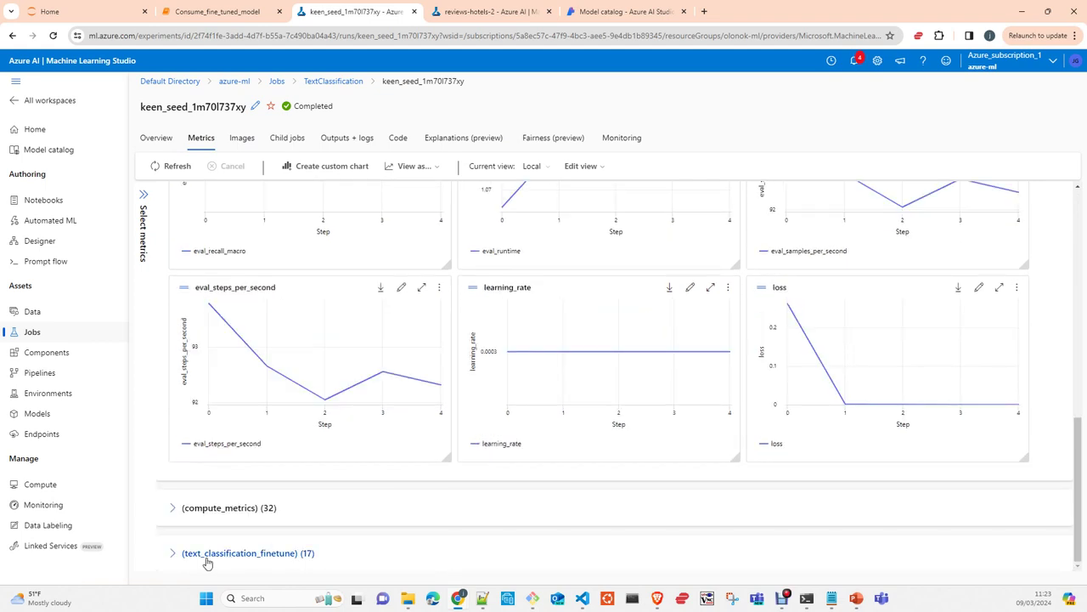
# Step: Expand the compute_metrics and text_classification_finetune metric groups and review their charts, including the fine-tuning eval_accuracy
pyautogui.click(214, 509)
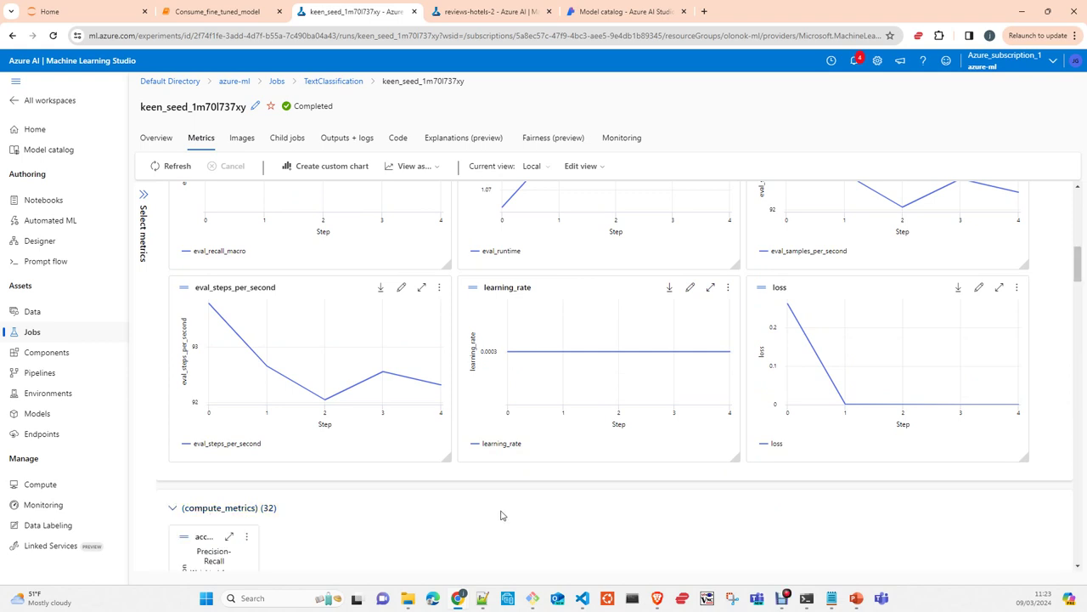
pyautogui.scroll(-10, 502, 516)
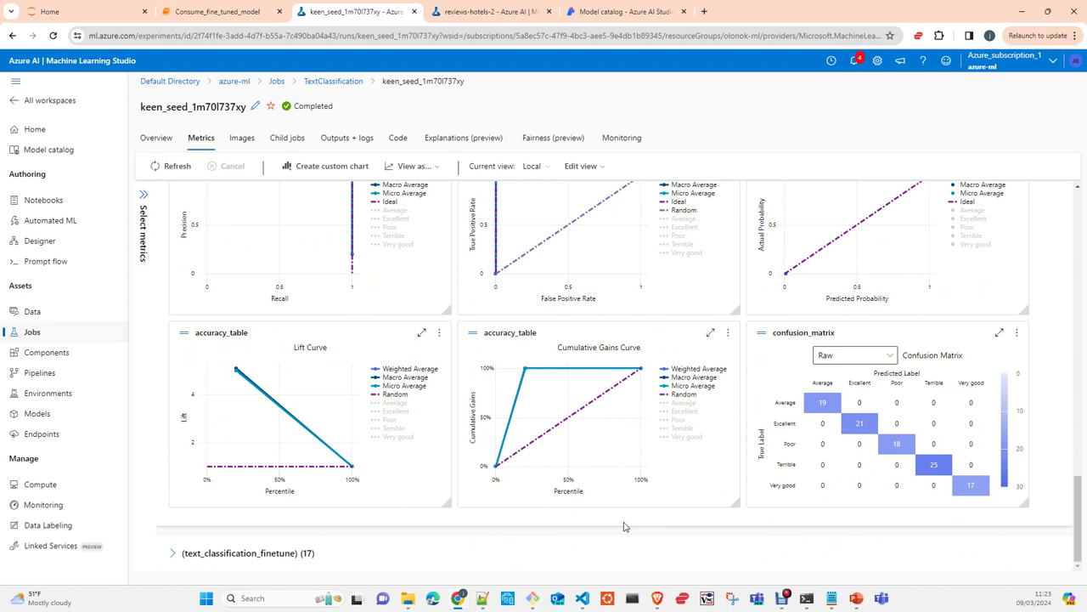
pyautogui.click(169, 556)
pyautogui.scroll(-4, 390, 561)
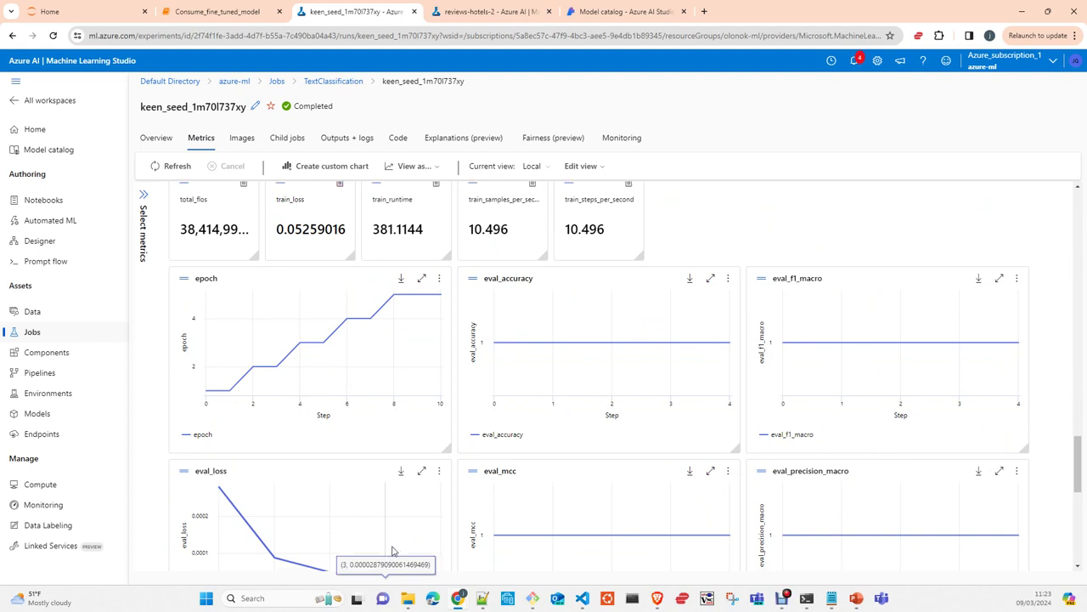
pyautogui.scroll(-4, 391, 554)
pyautogui.scroll(-3, 392, 553)
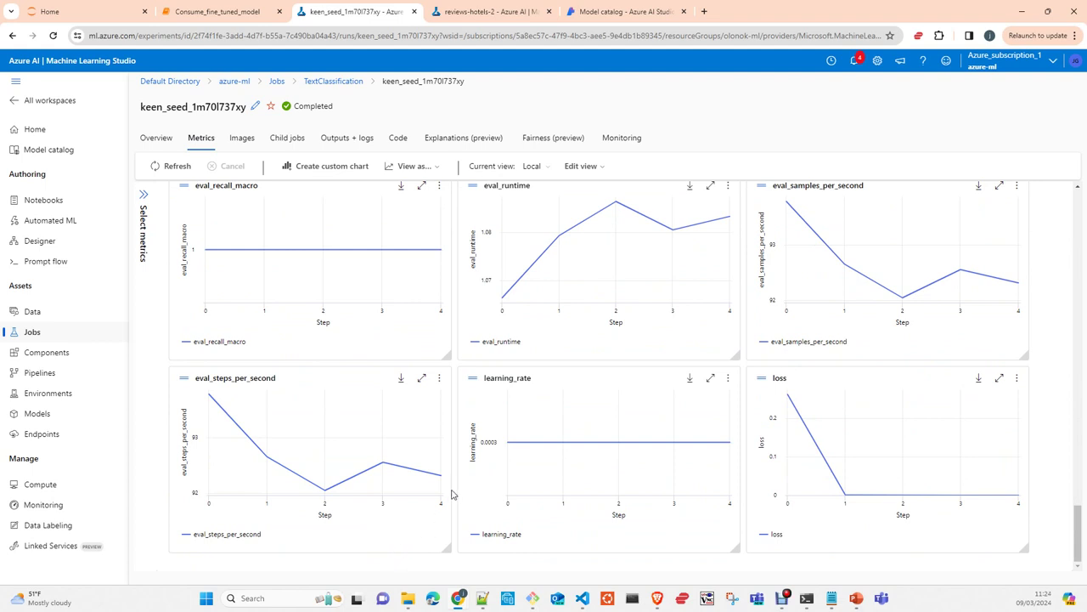
pyautogui.scroll(5, 452, 495)
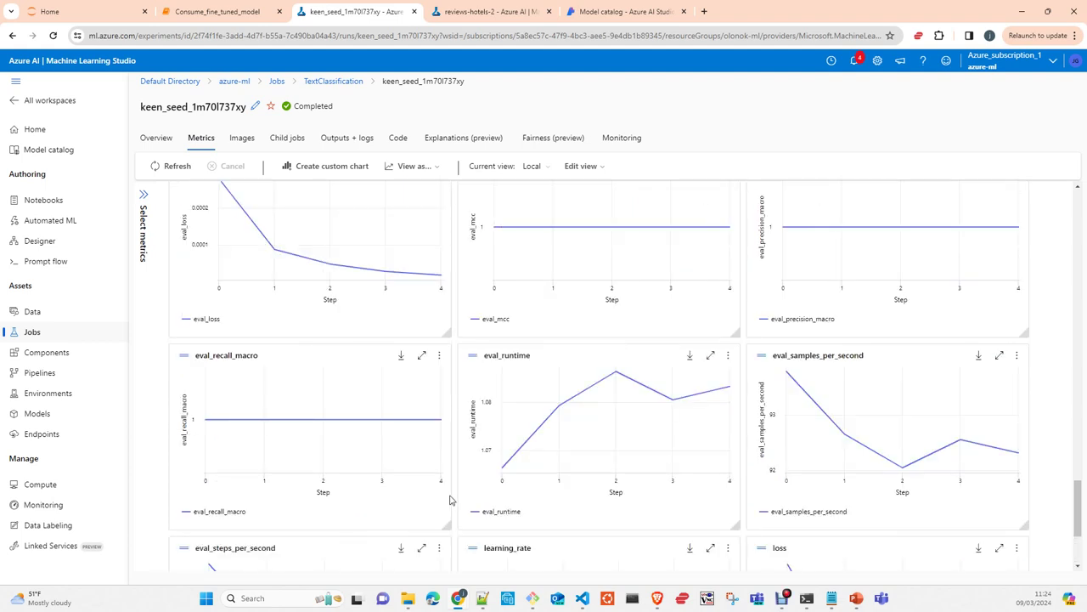
pyautogui.scroll(2, 451, 502)
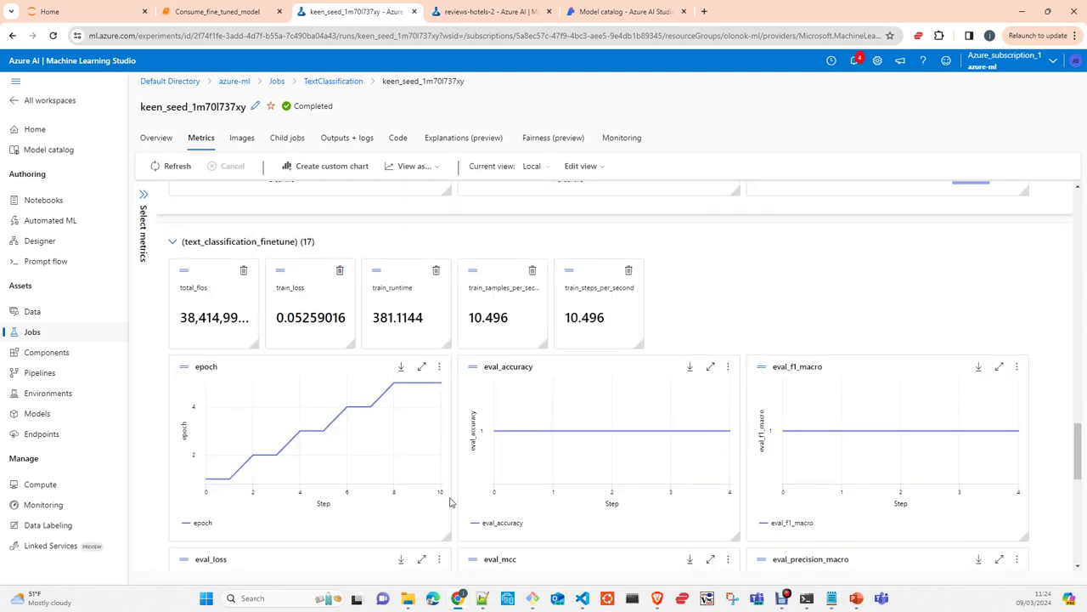
pyautogui.moveTo(512, 447)
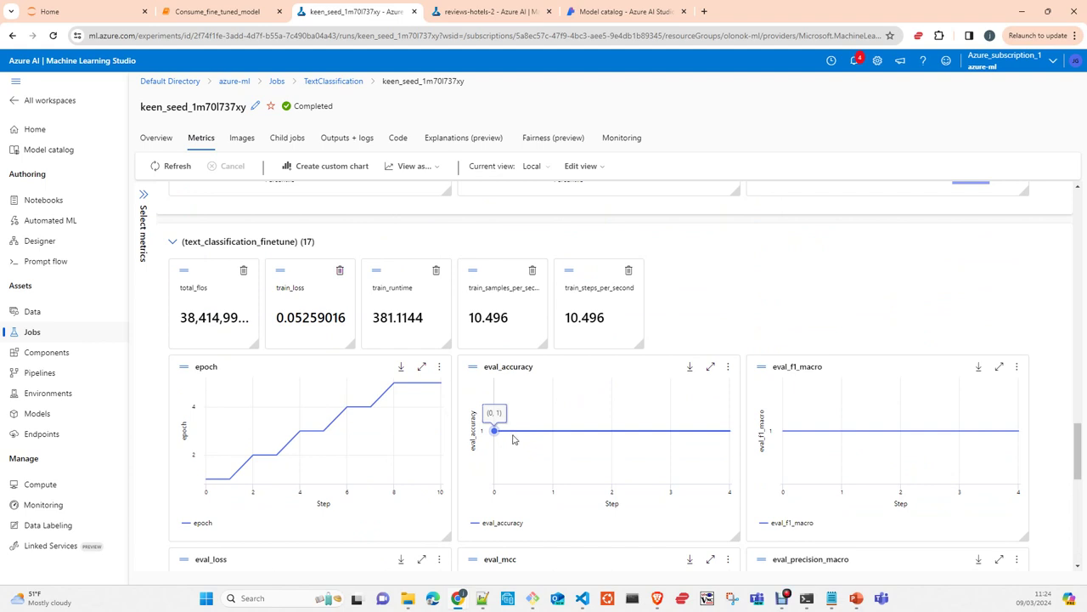
# Step: Examine the compute_metrics group's confusion matrix, precision-recall, ROC and calibration curves, and its individual accuracy, F1, precision and recall scores
pyautogui.scroll(3, 533, 461)
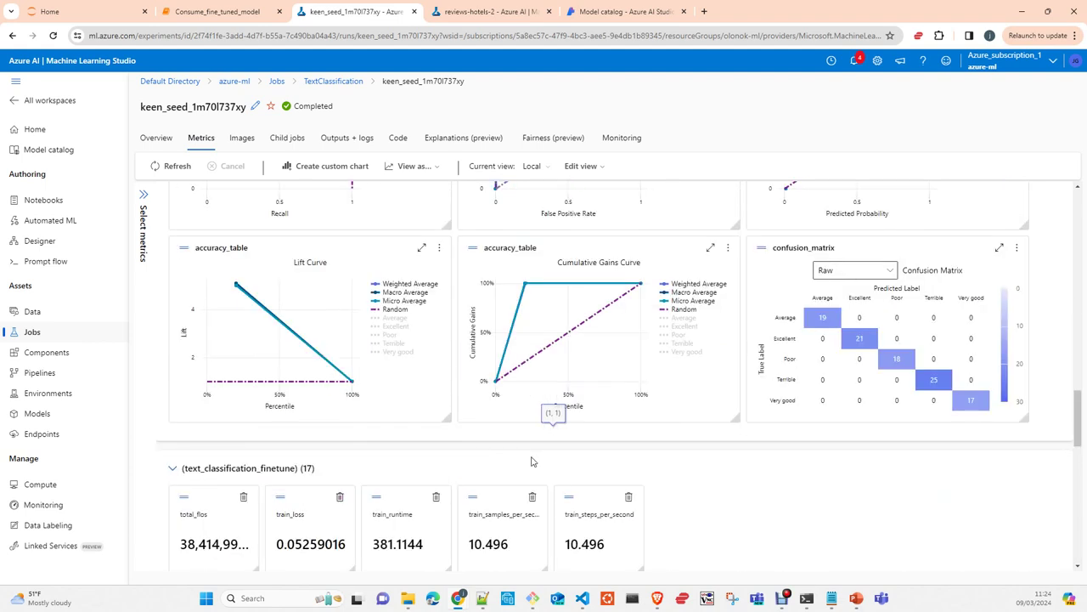
pyautogui.scroll(2, 533, 461)
pyautogui.scroll(1, 532, 461)
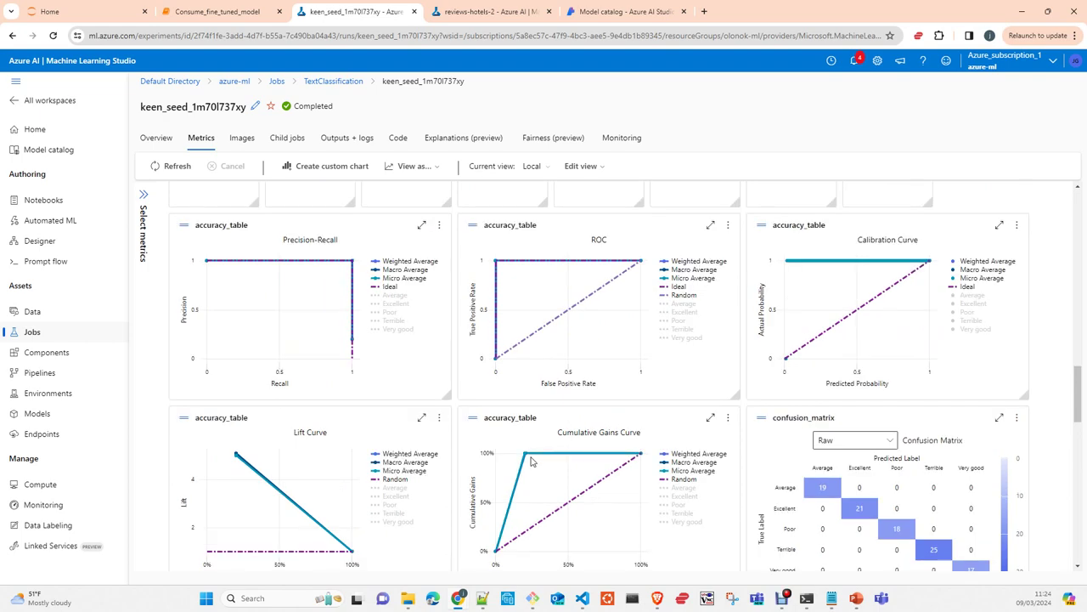
pyautogui.scroll(4, 533, 461)
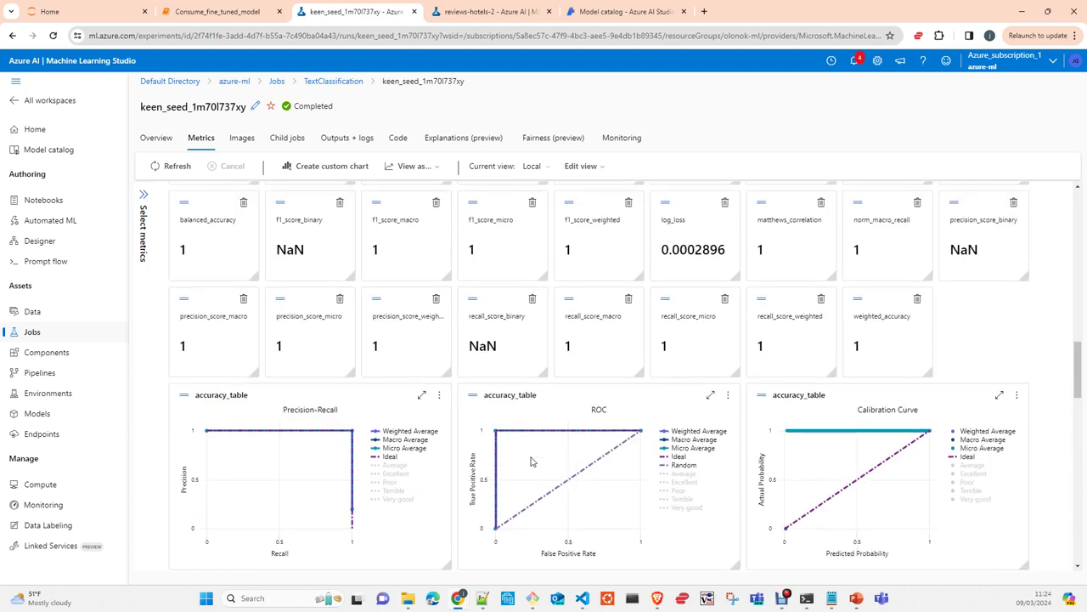
pyautogui.scroll(2, 531, 460)
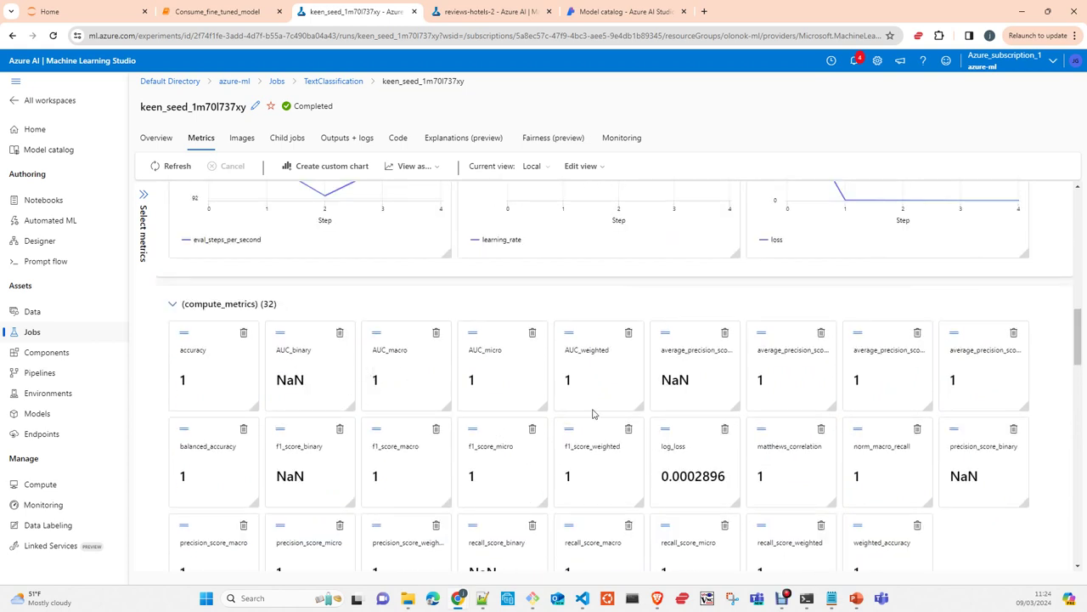
pyautogui.scroll(-2, 593, 414)
pyautogui.scroll(-1, 592, 416)
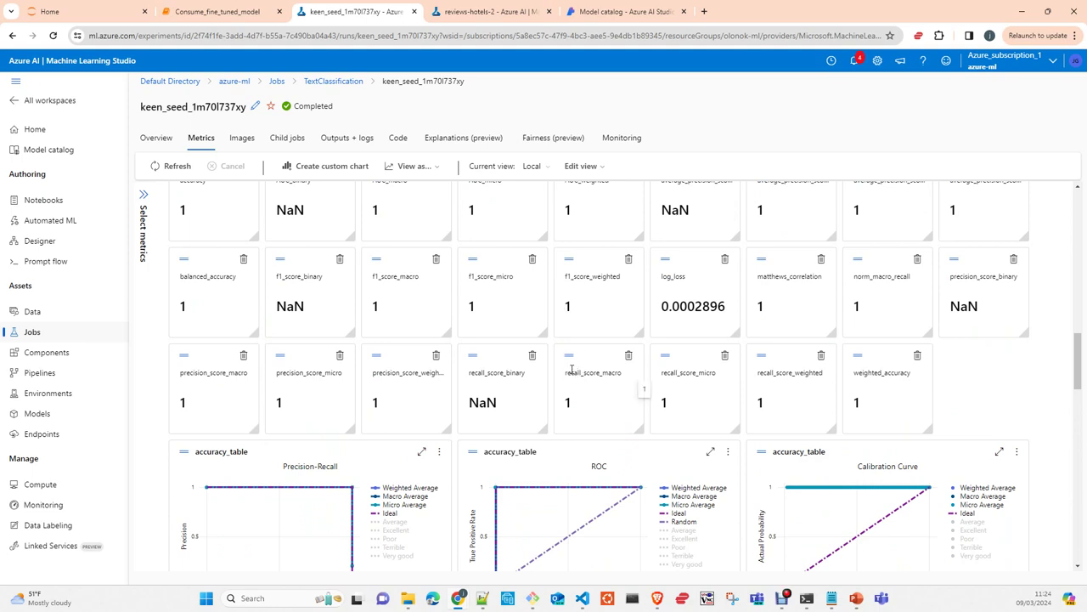
# Step: Go back over the keen_seed_1m70l737xy group's evaluation charts up to eval_accuracy at the start of the metrics
pyautogui.scroll(8, 544, 404)
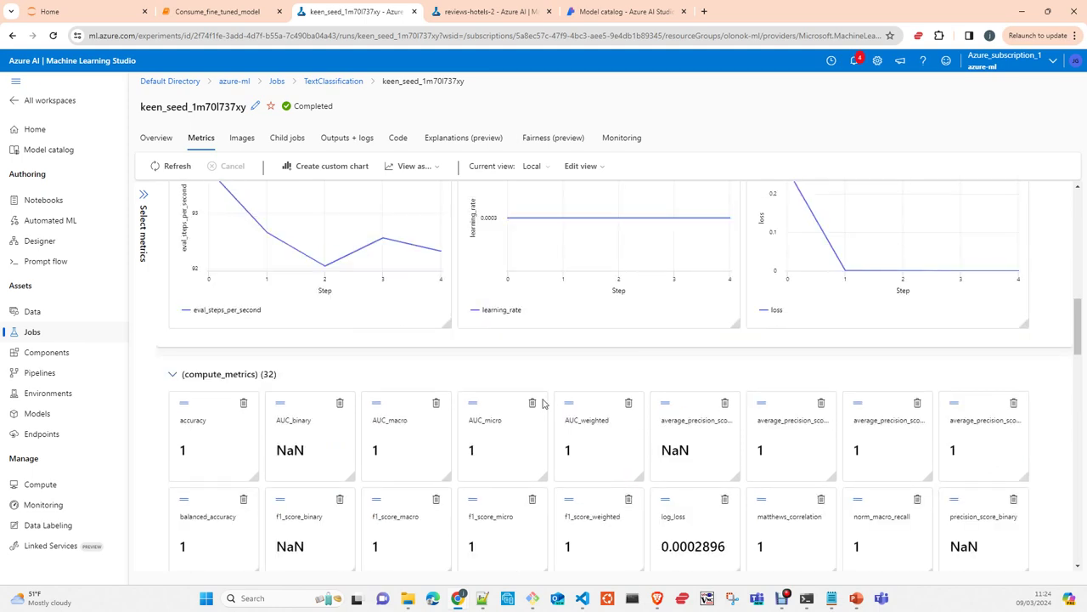
pyautogui.scroll(7, 544, 404)
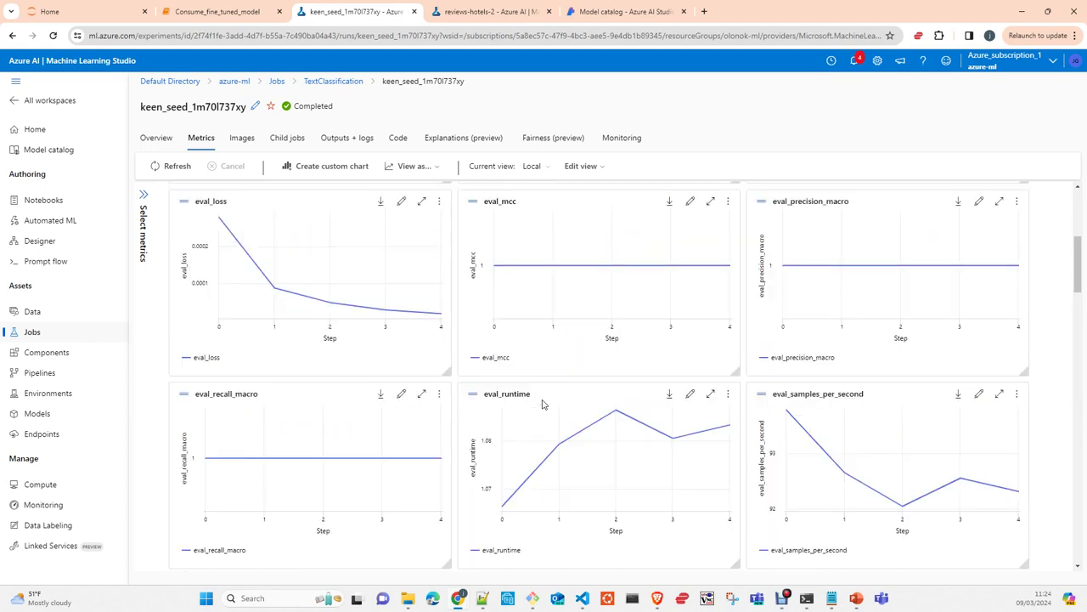
pyautogui.scroll(4, 528, 393)
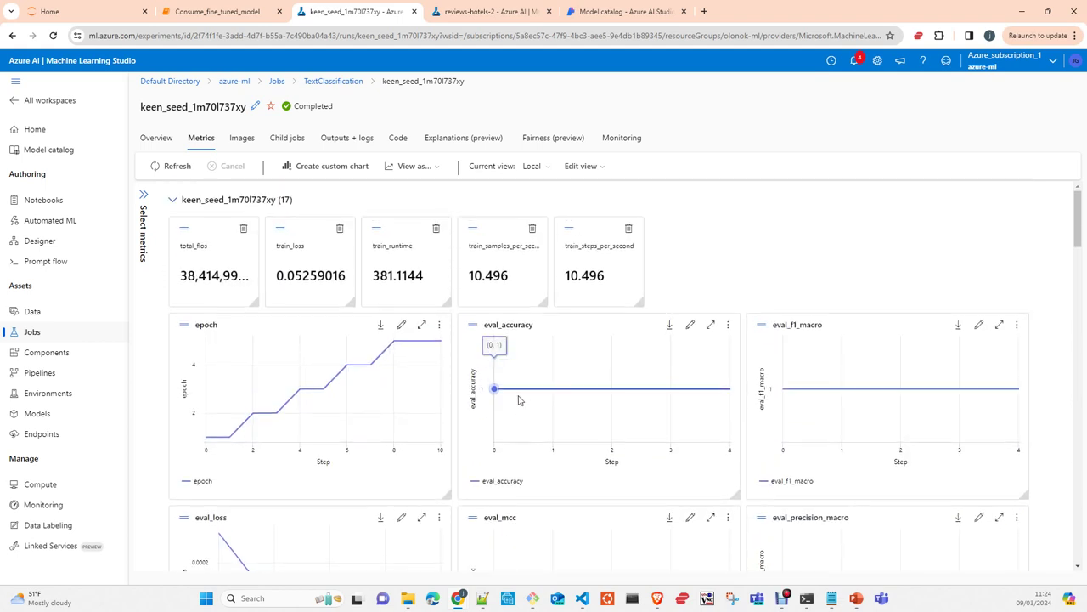